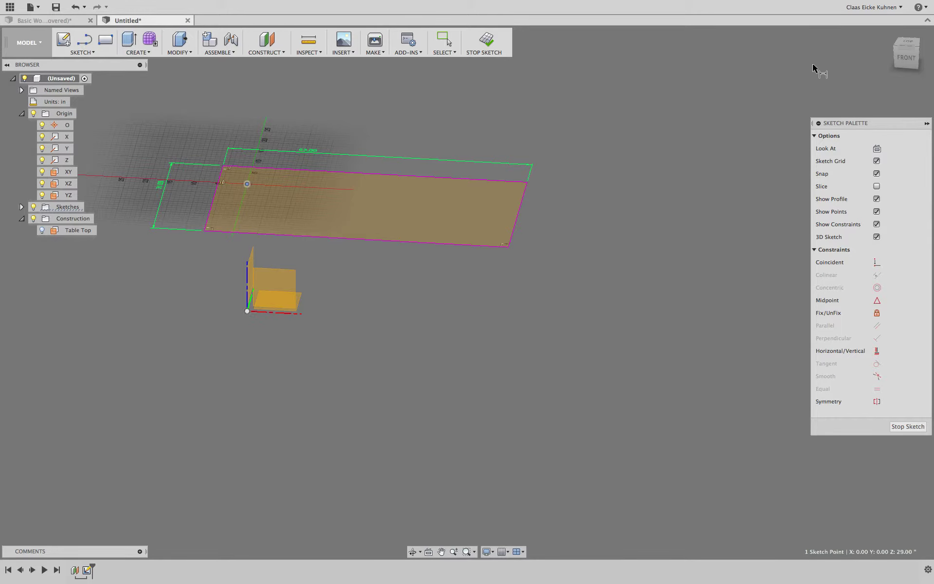
# - Dimension the distance from the origin to the rectangle's left edge and set it to half the 63-inch width with d3/2
pyautogui.click(906, 43)
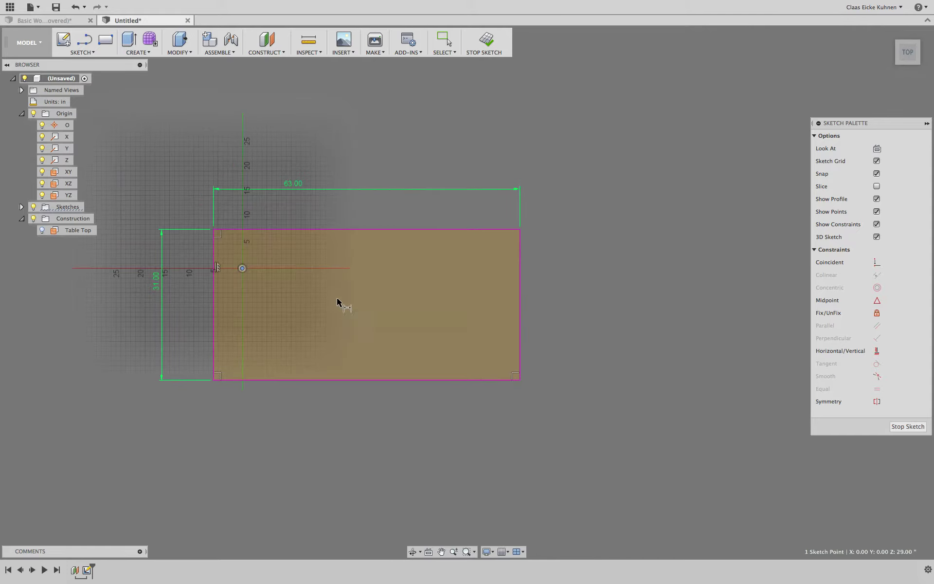
pyautogui.click(213, 278)
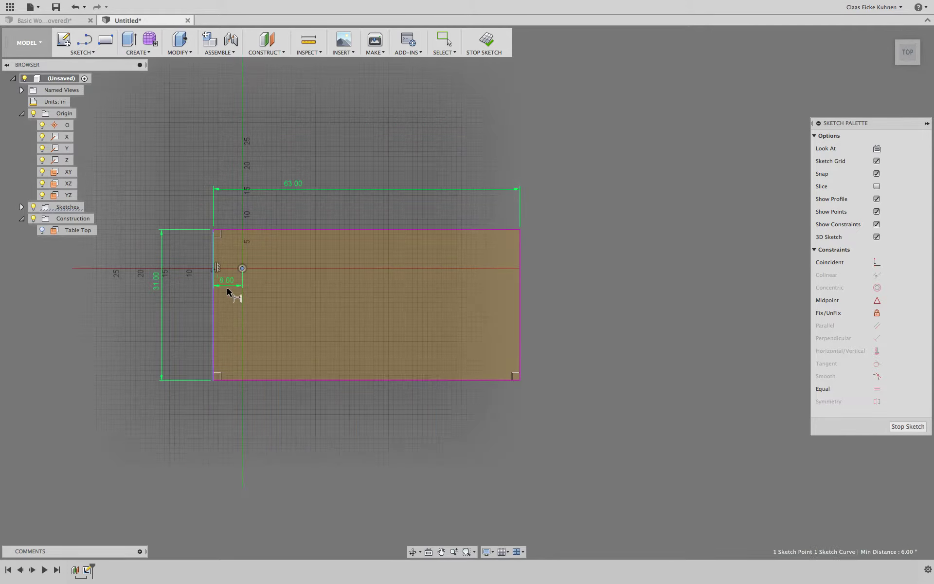
pyautogui.click(240, 298)
pyautogui.press('Return')
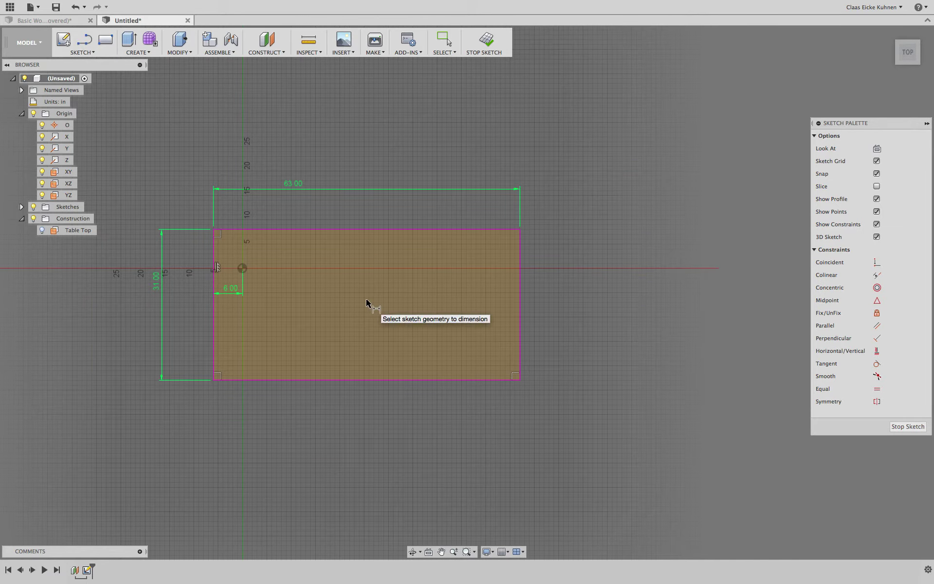
pyautogui.doubleClick(230, 289)
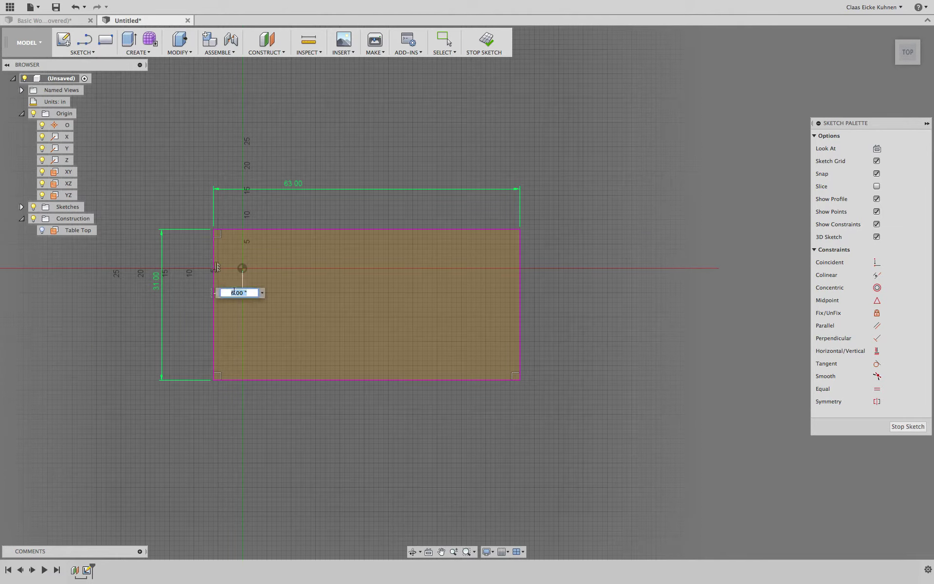
pyautogui.click(296, 185)
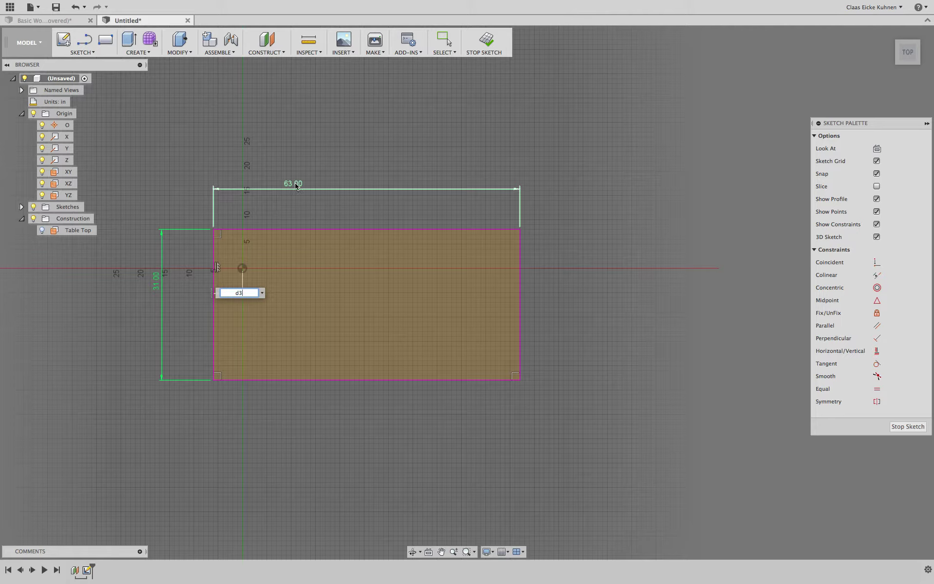
pyautogui.write('/')
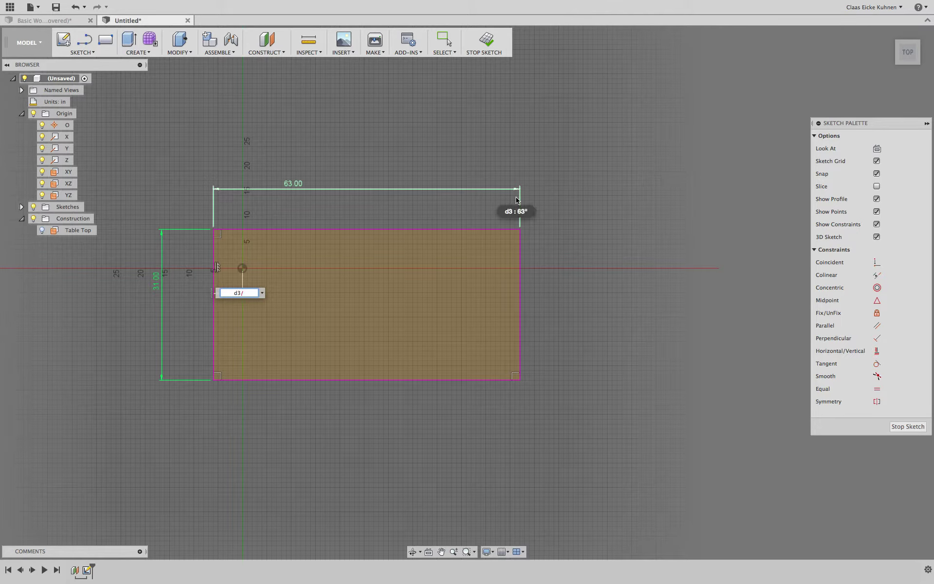
pyautogui.write('2')
pyautogui.press('Return')
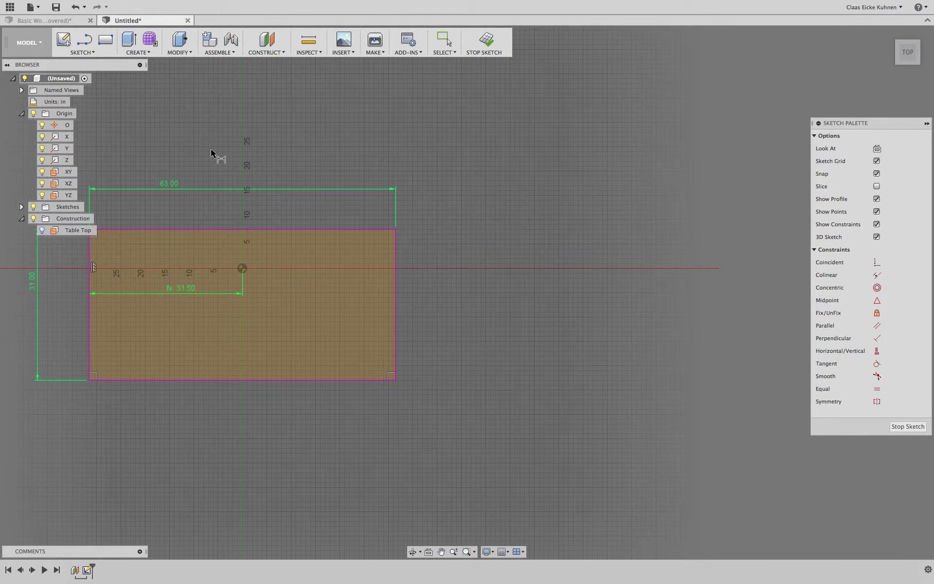
# - Dimension the origin to the rectangle's upper long edge as half the 31-inch depth with d2/2, and finish the sketch
pyautogui.moveTo(214, 155); pyautogui.dragTo(298, 159, button='middle')
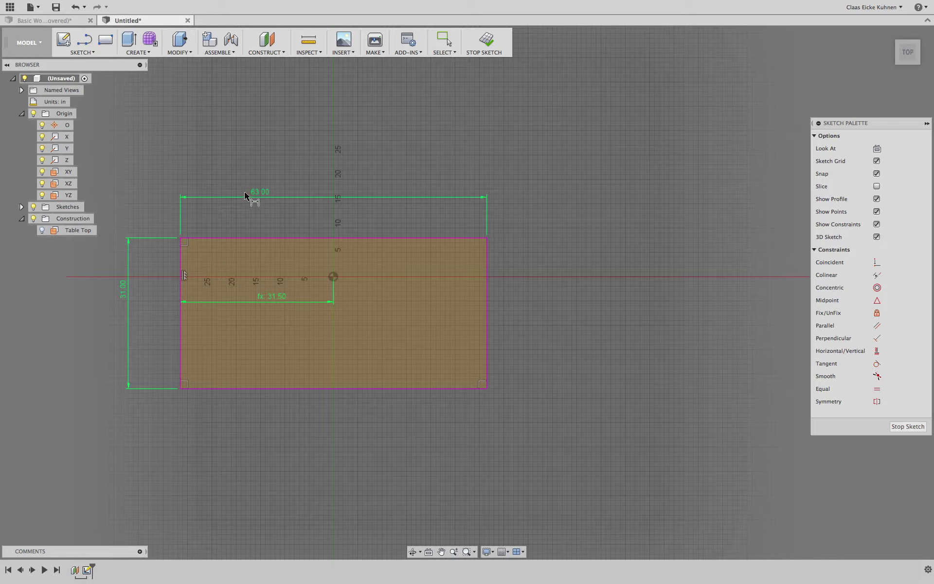
pyautogui.click(333, 277)
pyautogui.click(335, 239)
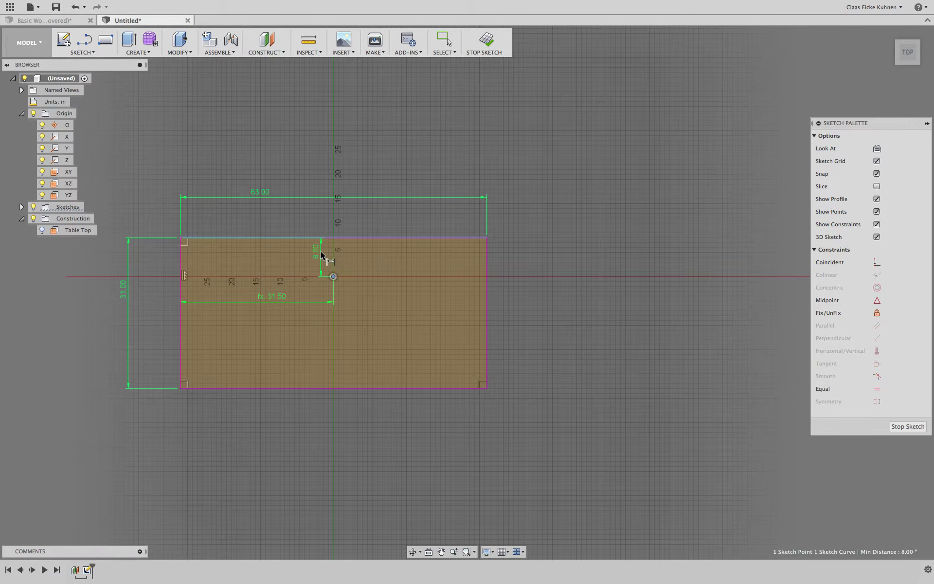
pyautogui.click(324, 254)
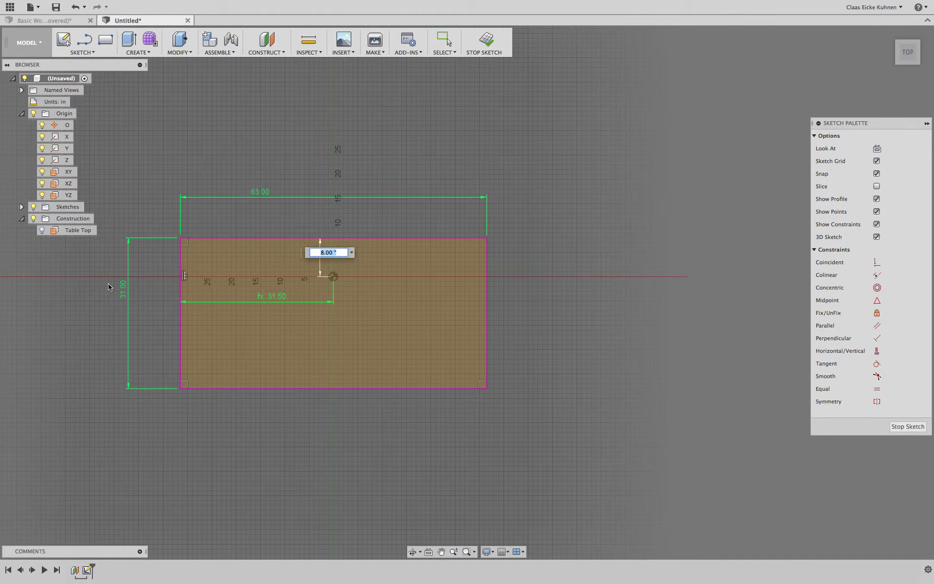
pyautogui.click(123, 297)
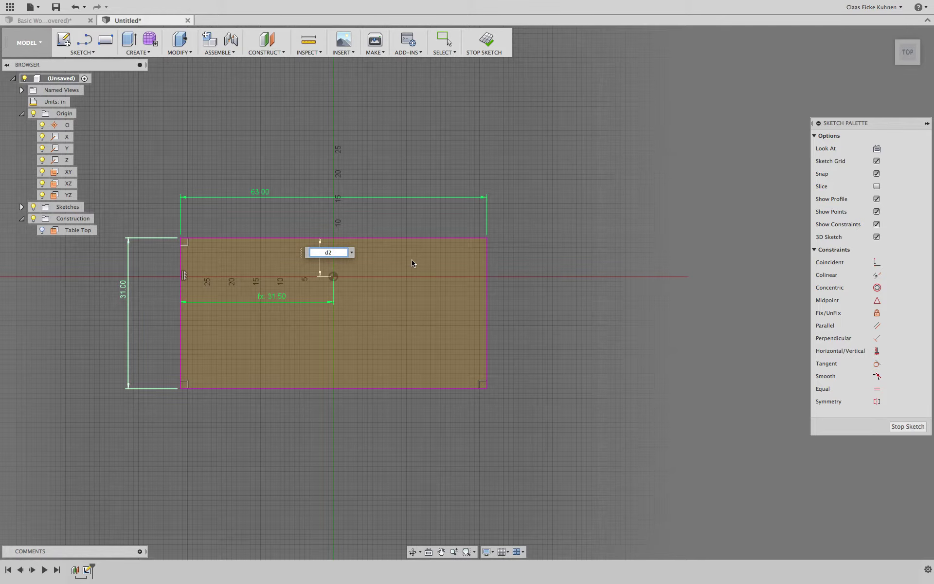
pyautogui.write('/2')
pyautogui.press('Return')
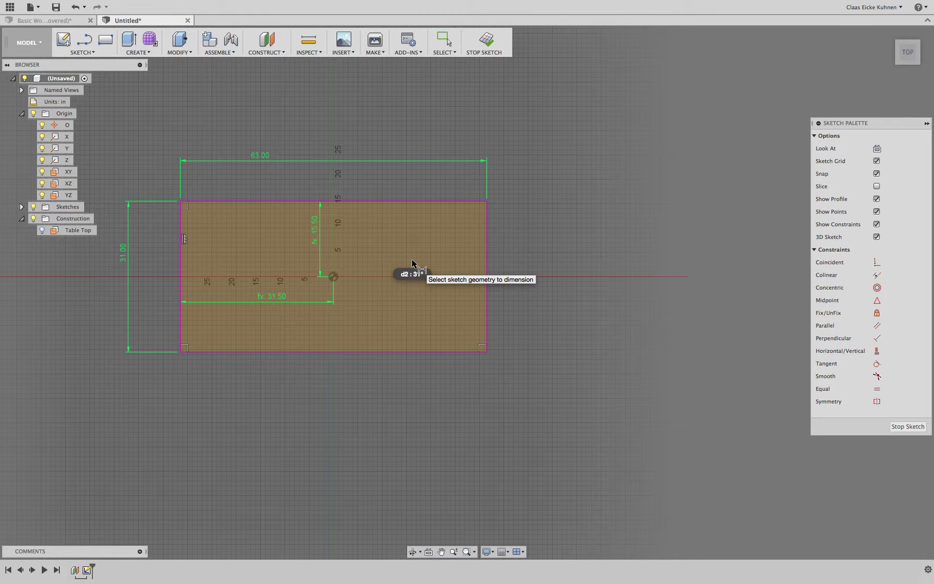
pyautogui.click(485, 40)
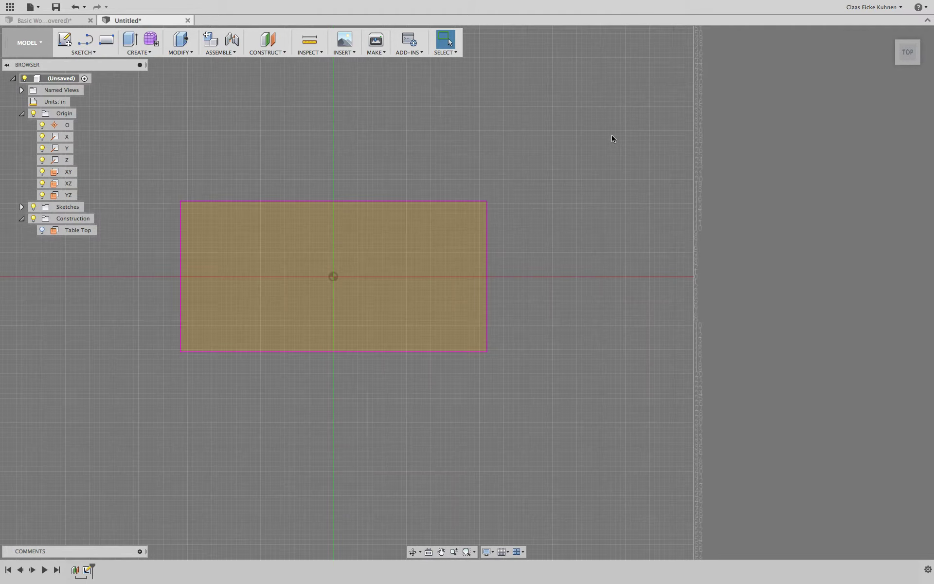
# - Extrude the rectangle profile 1 inch upward to one side as a new body
pyautogui.click(912, 66)
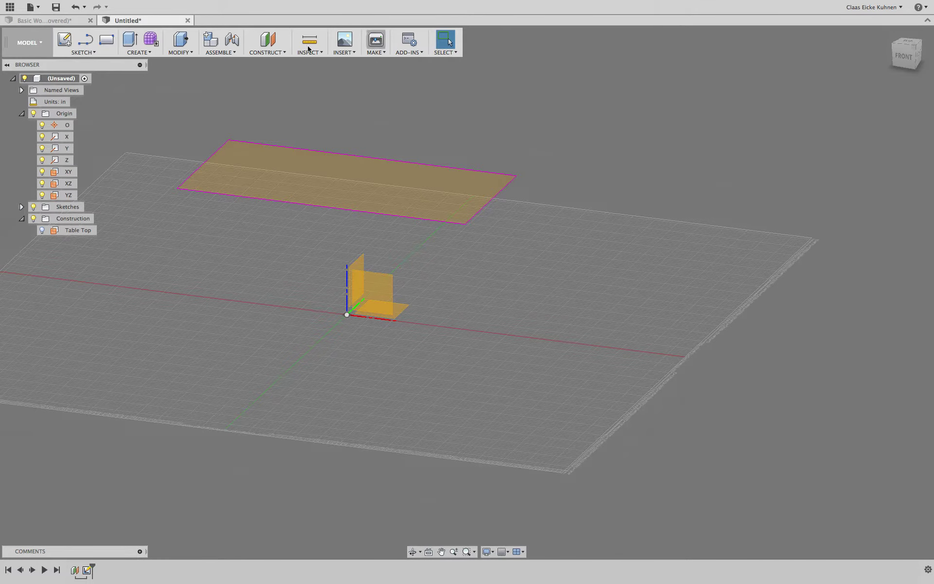
pyautogui.click(130, 40)
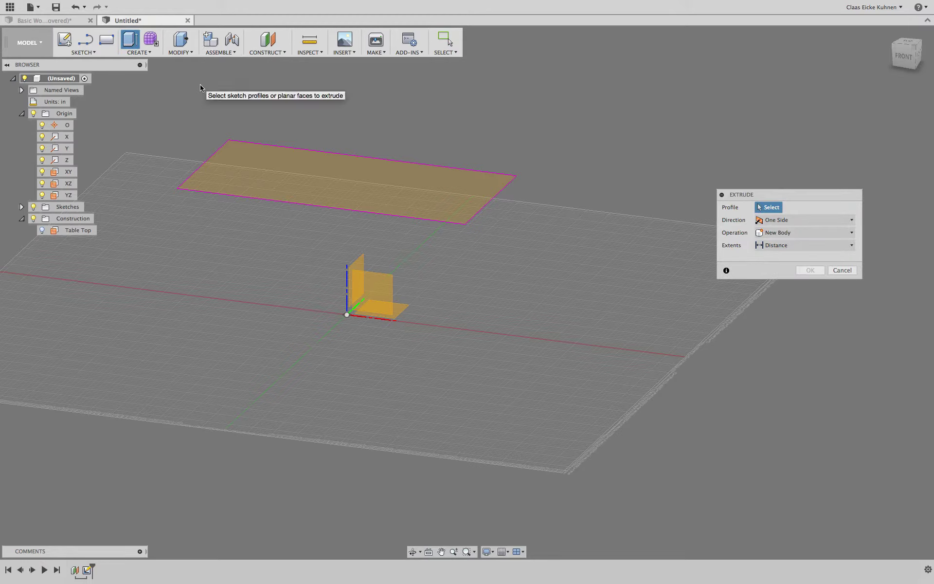
pyautogui.click(262, 158)
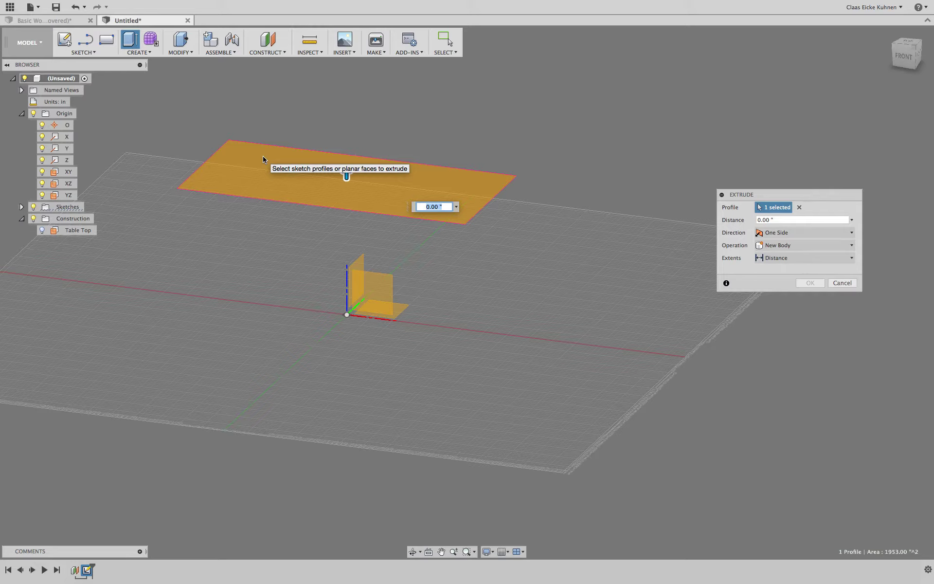
pyautogui.write('1')
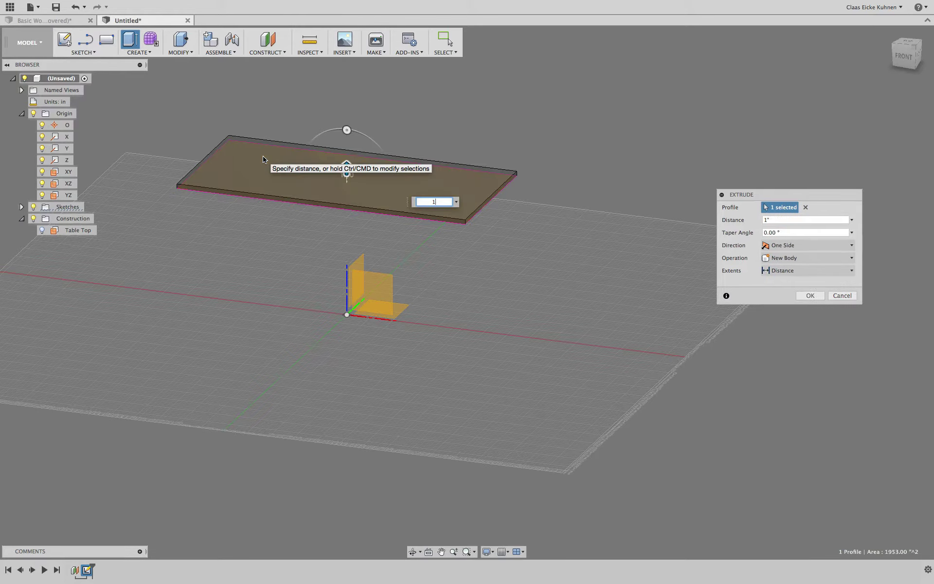
pyautogui.press('Return')
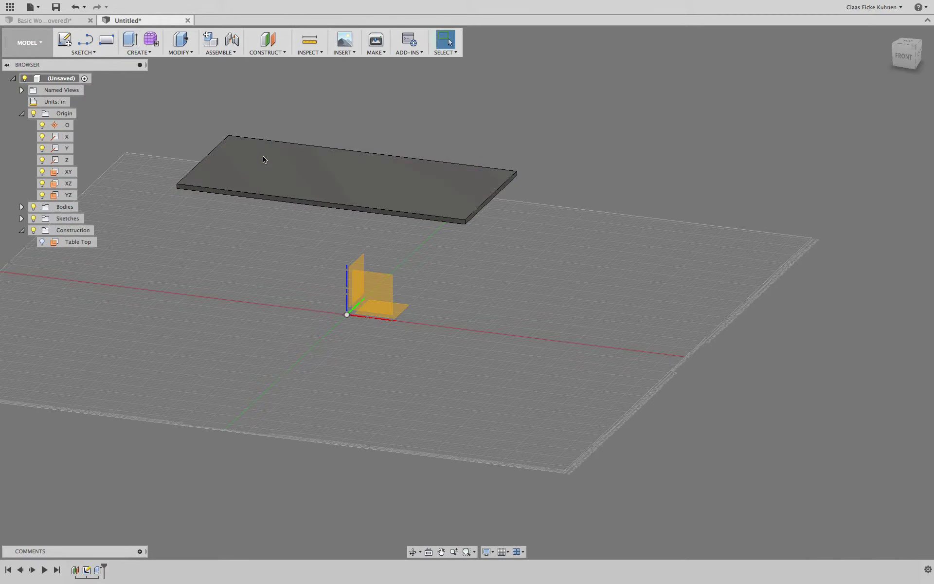
# - Make the hidden sketch Sketch1 visible again
pyautogui.click(21, 219)
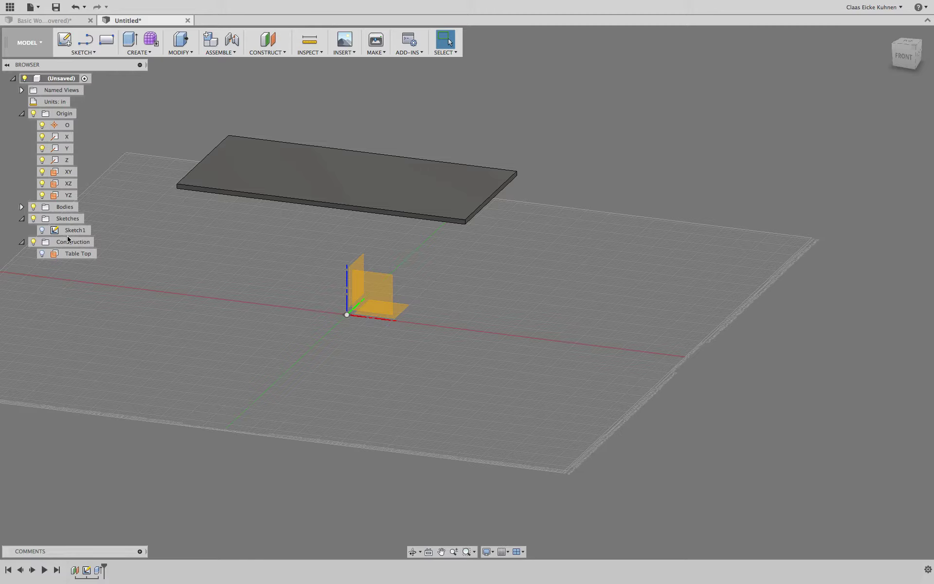
pyautogui.click(43, 231)
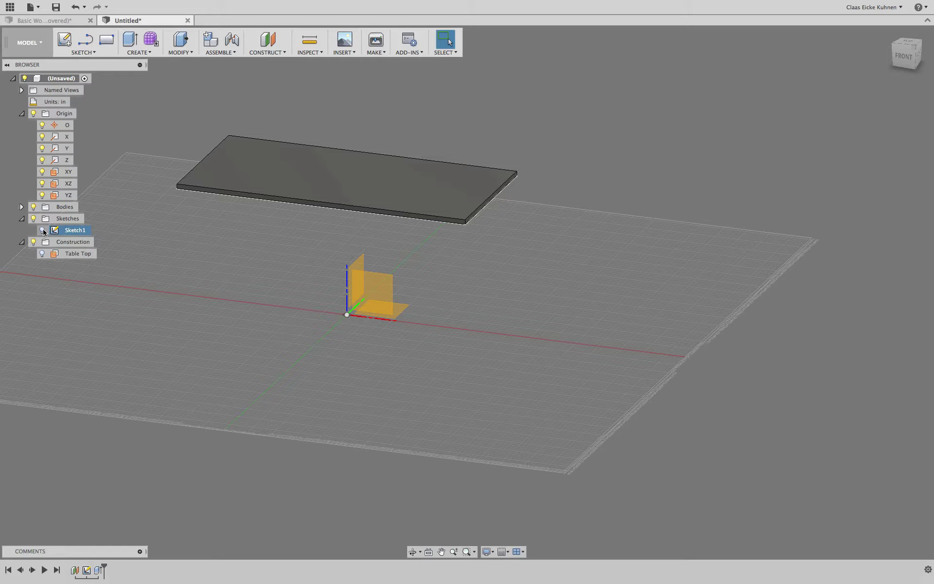
pyautogui.click(43, 230)
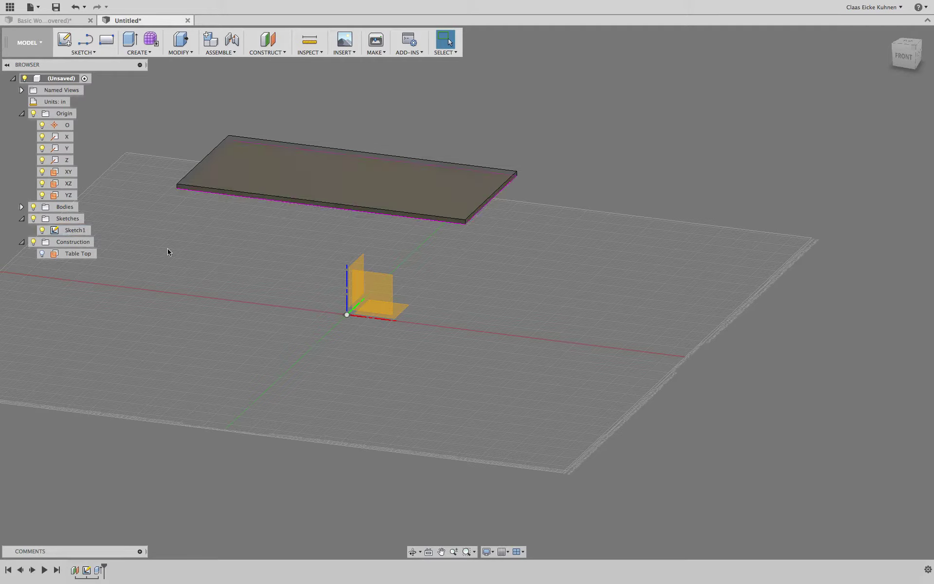
# - Rename Sketch1 as Table Top
pyautogui.click(72, 233)
pyautogui.click(71, 232)
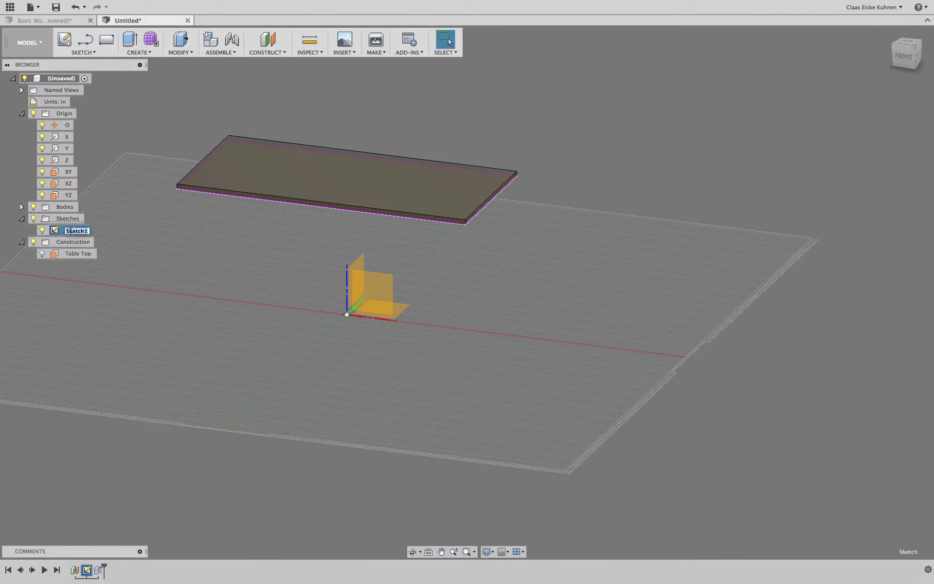
pyautogui.click(77, 232)
pyautogui.press('Escape')
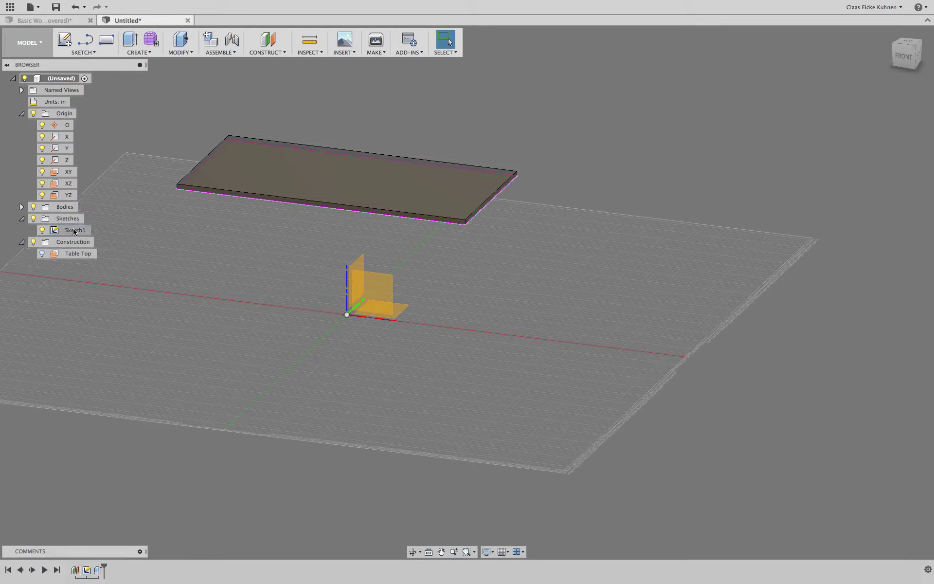
pyautogui.click(74, 232)
pyautogui.click(74, 231)
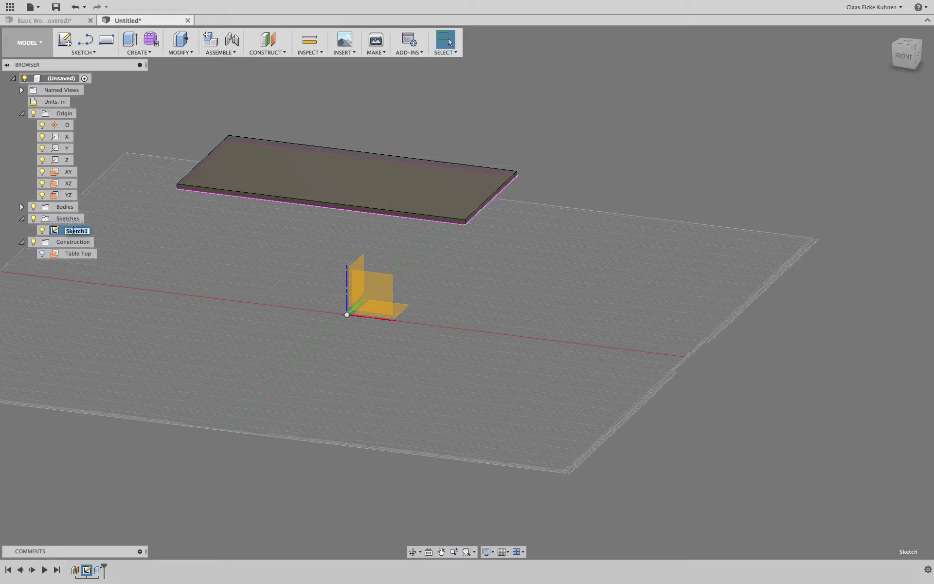
pyautogui.write('Table Top')
pyautogui.press('Return')
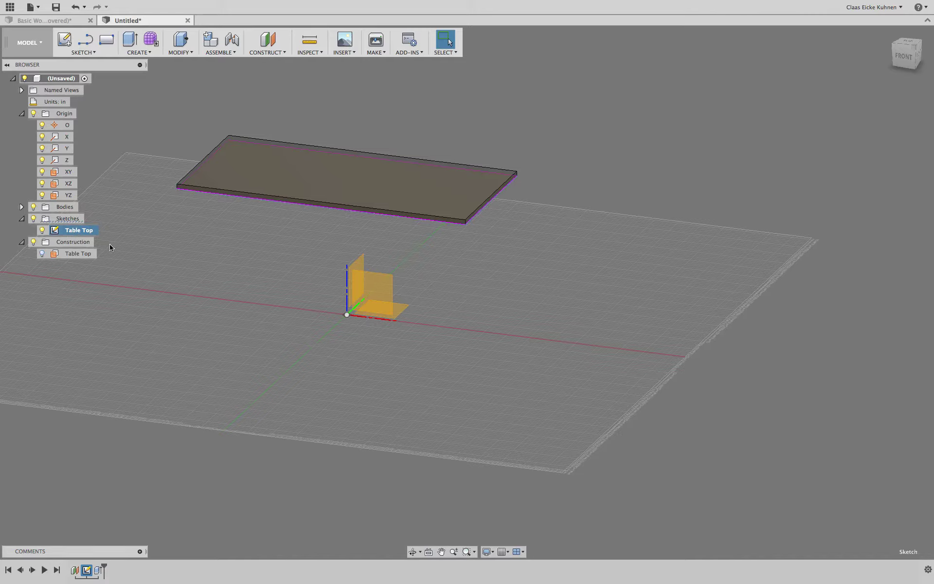
pyautogui.click(170, 263)
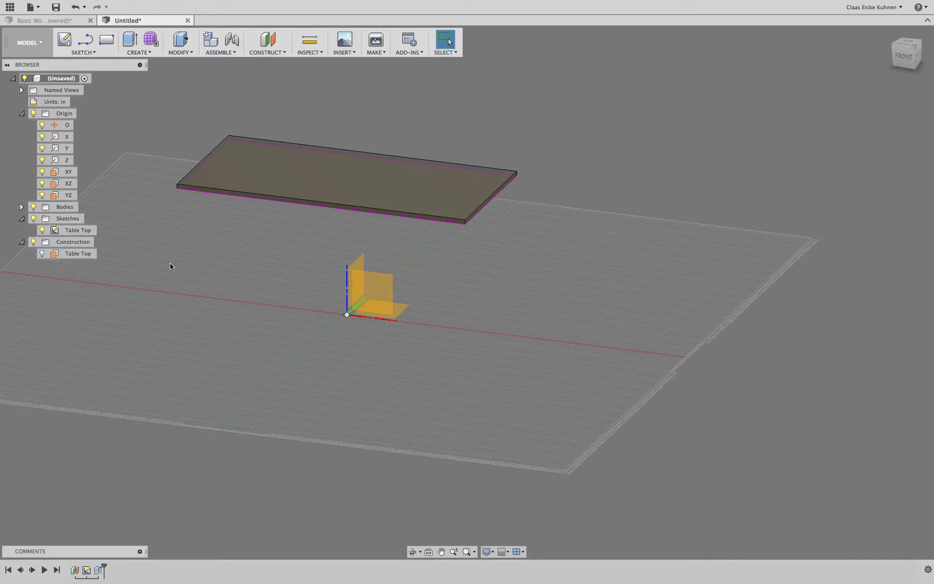
# - List the bodies and inspect the definitions of the offset plane and the rectangle sketch in the design history
pyautogui.click(22, 207)
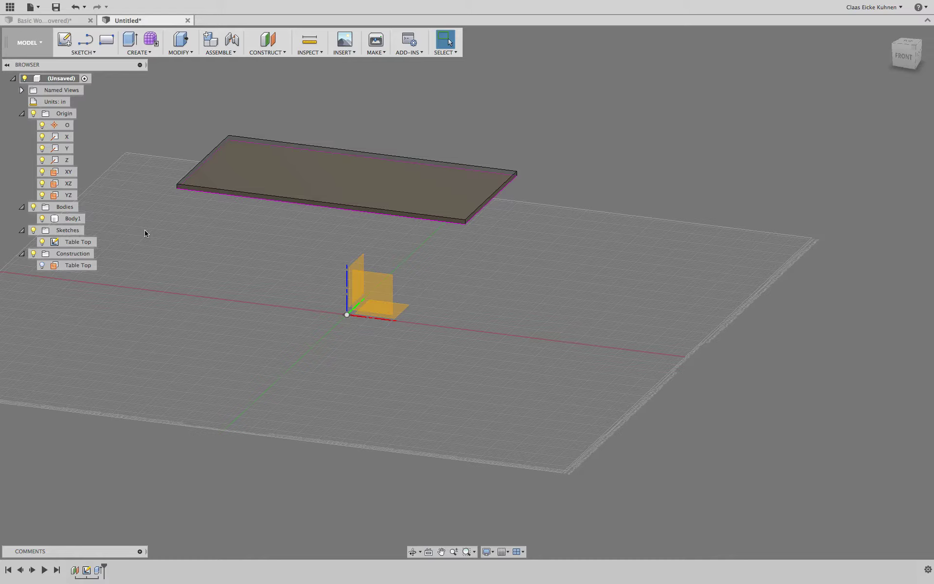
pyautogui.doubleClick(77, 574)
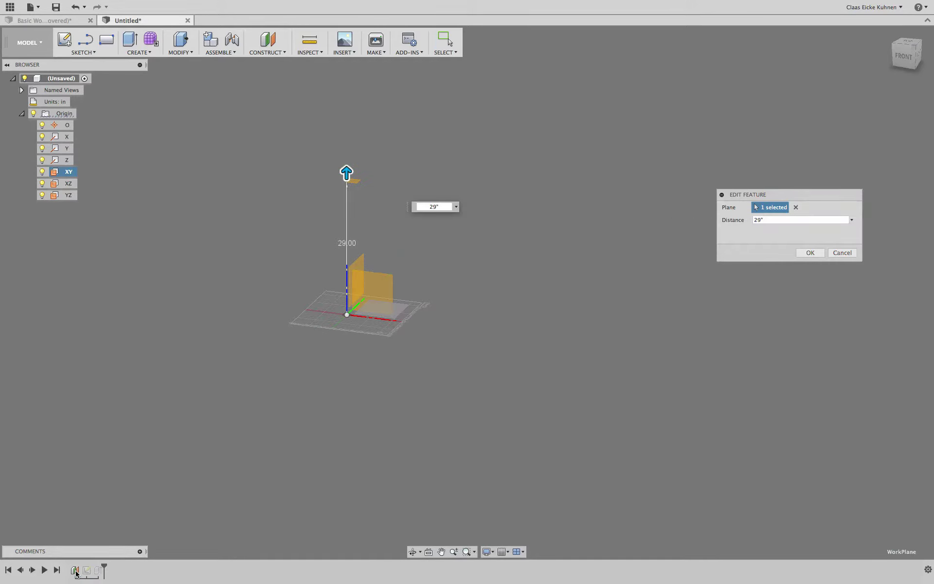
pyautogui.click(833, 254)
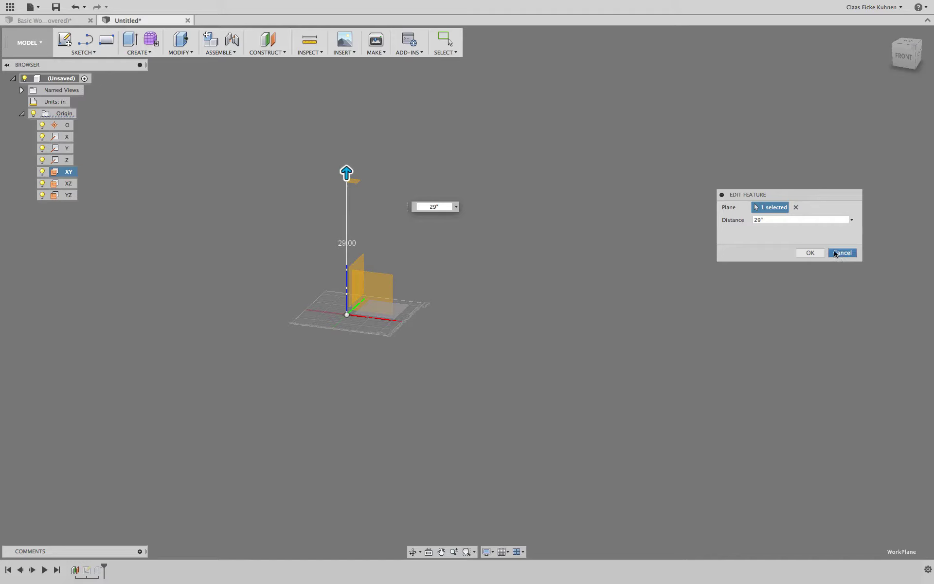
pyautogui.doubleClick(86, 570)
pyautogui.click(485, 40)
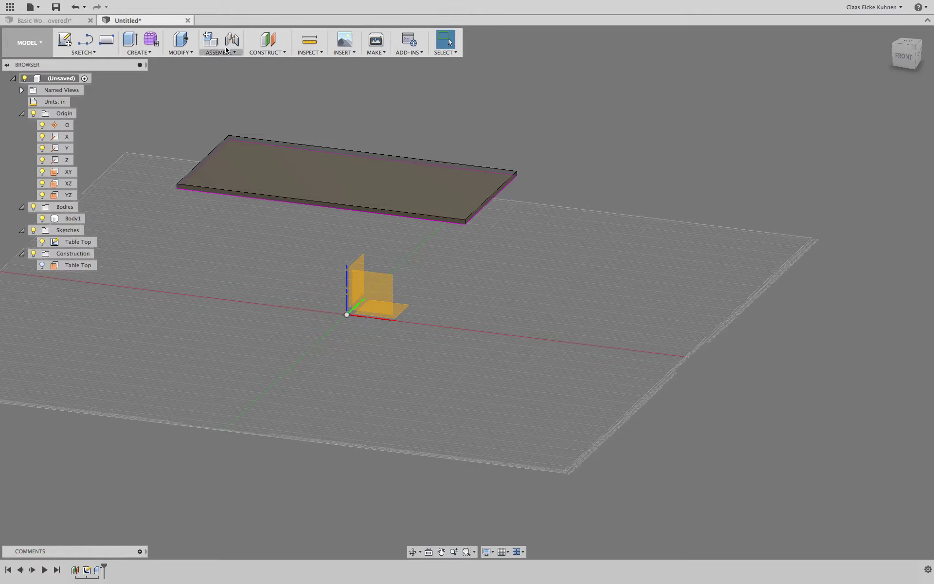
# - Move the tabletop body 1 inch downward along Z
pyautogui.click(176, 53)
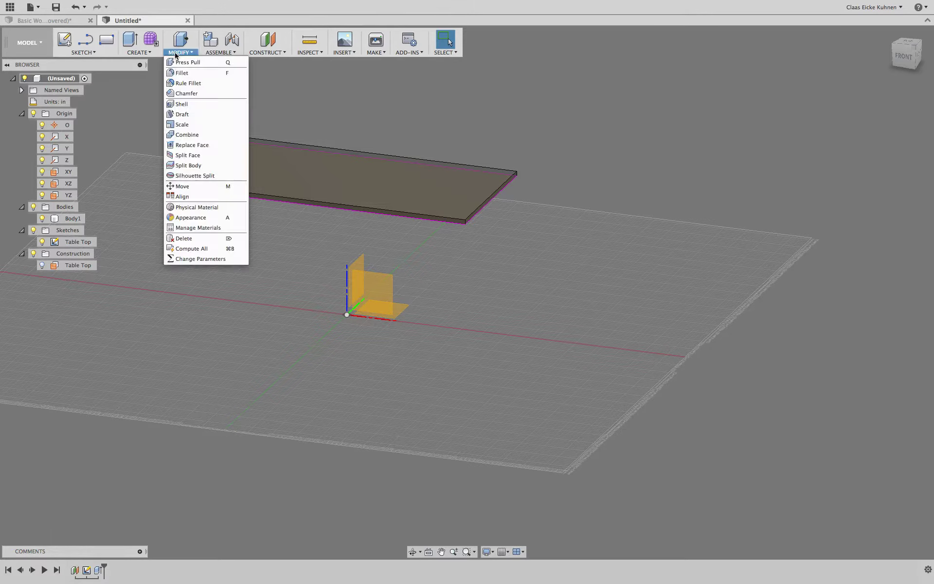
pyautogui.click(197, 187)
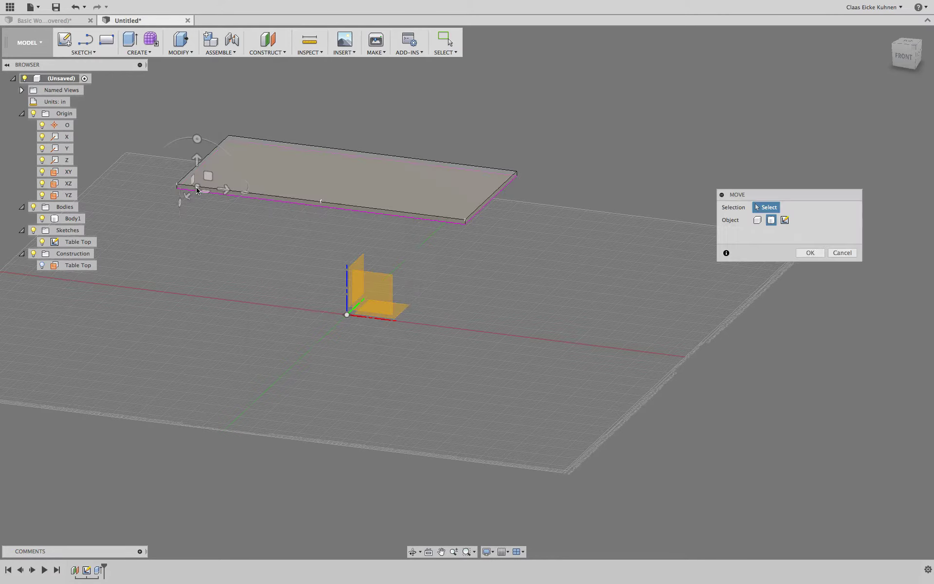
pyautogui.click(227, 135)
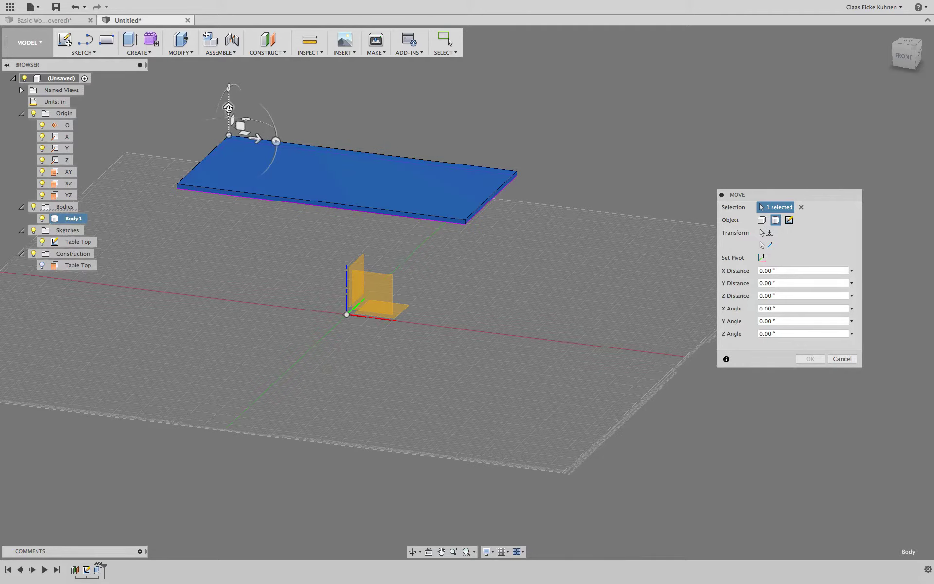
pyautogui.moveTo(229, 108); pyautogui.dragTo(361, 135)
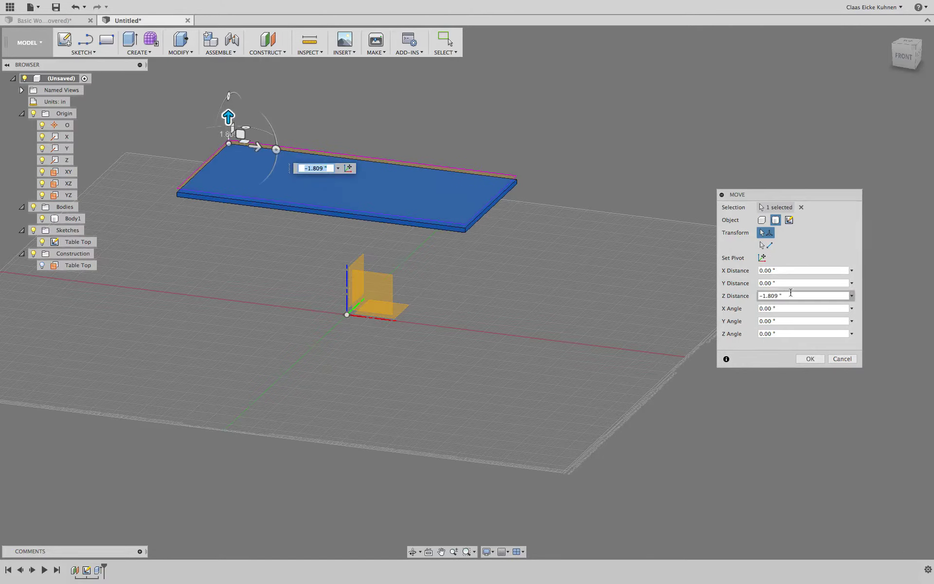
pyautogui.doubleClick(769, 296)
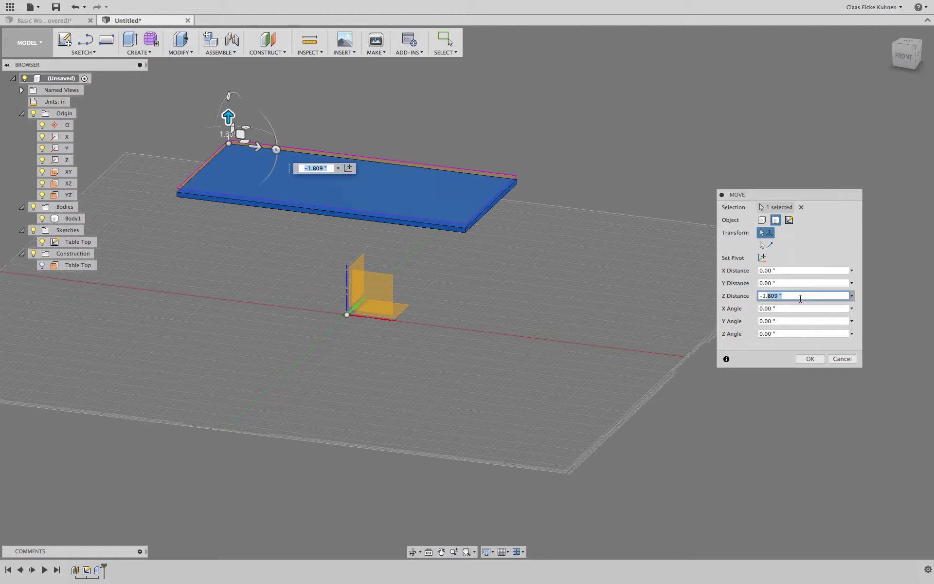
pyautogui.press('BackSpace')
pyautogui.click(811, 359)
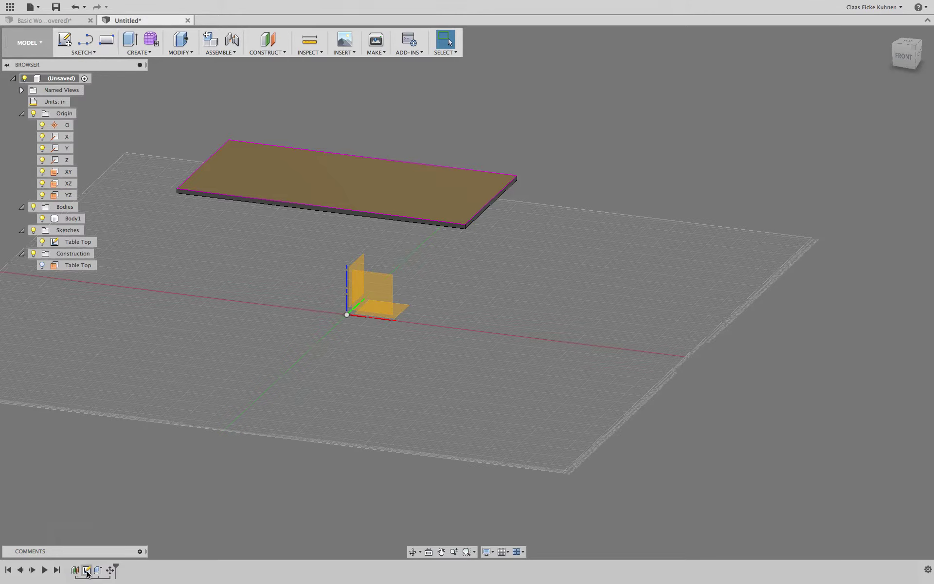
# - Delete the tabletop body's Move operation from the design history
pyautogui.click(111, 570)
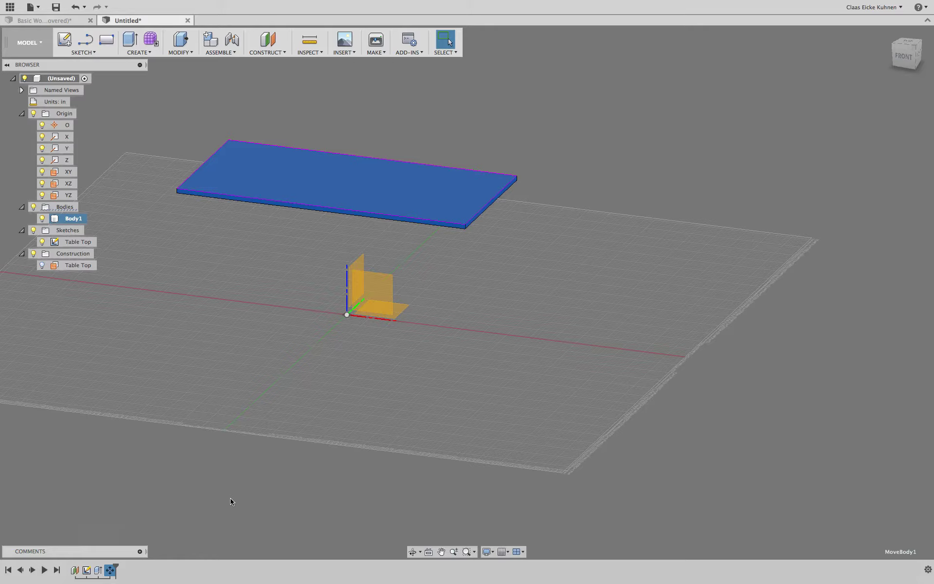
pyautogui.press('Delete')
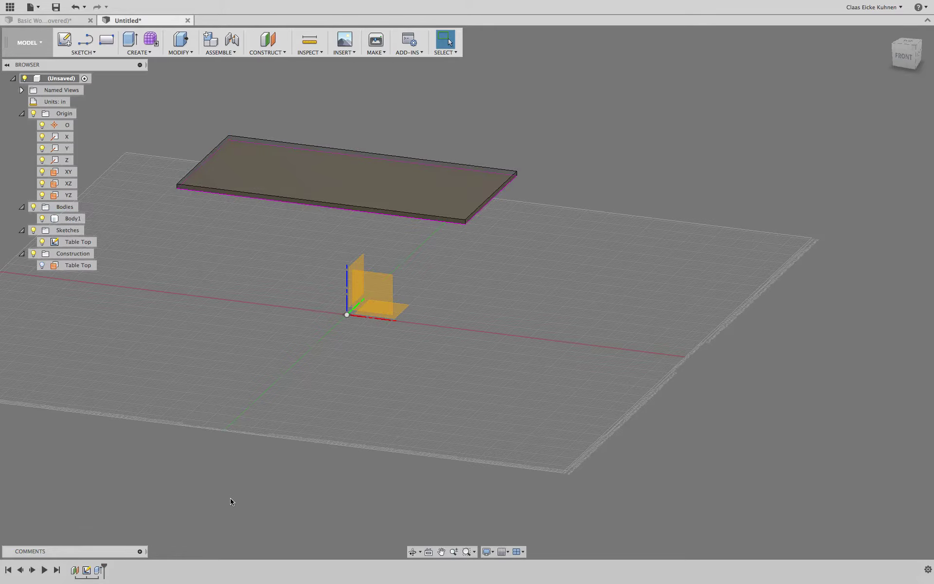
# - Edit the tabletop's offset plane and set its distance from the XY plane to 20 inches
pyautogui.rightClick(75, 569)
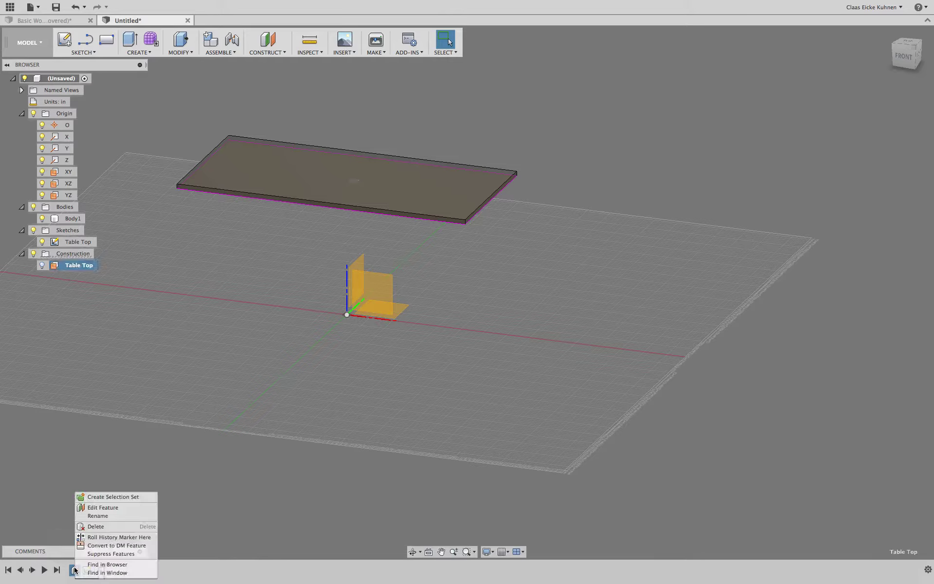
pyautogui.click(126, 508)
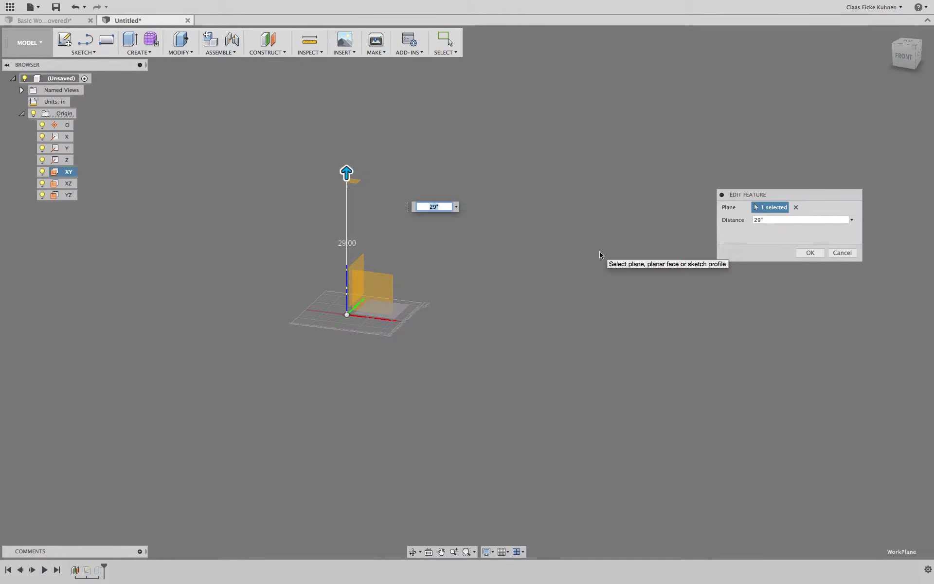
pyautogui.write('20')
pyautogui.press('Return')
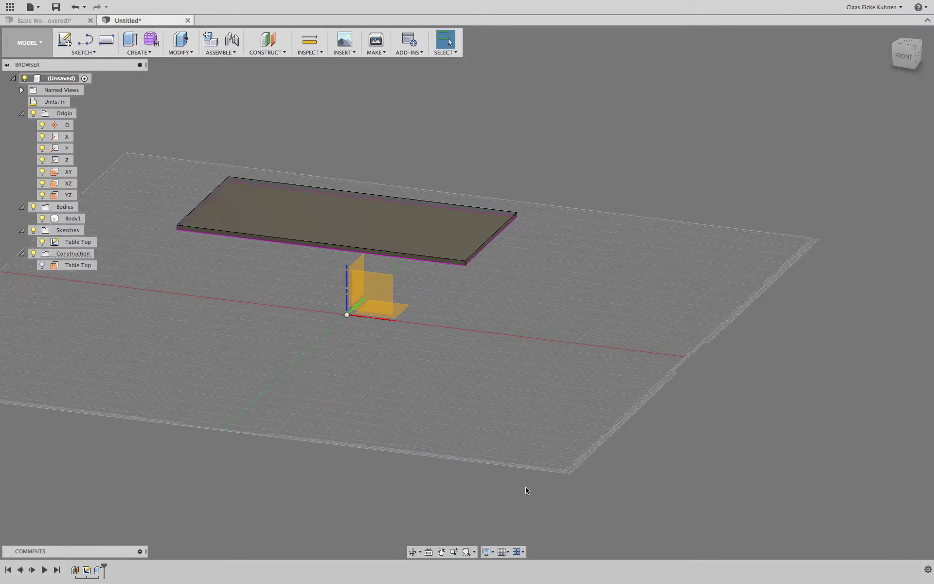
# - Set the tabletop offset plane's distance back to 29 inches
pyautogui.rightClick(75, 571)
pyautogui.click(109, 507)
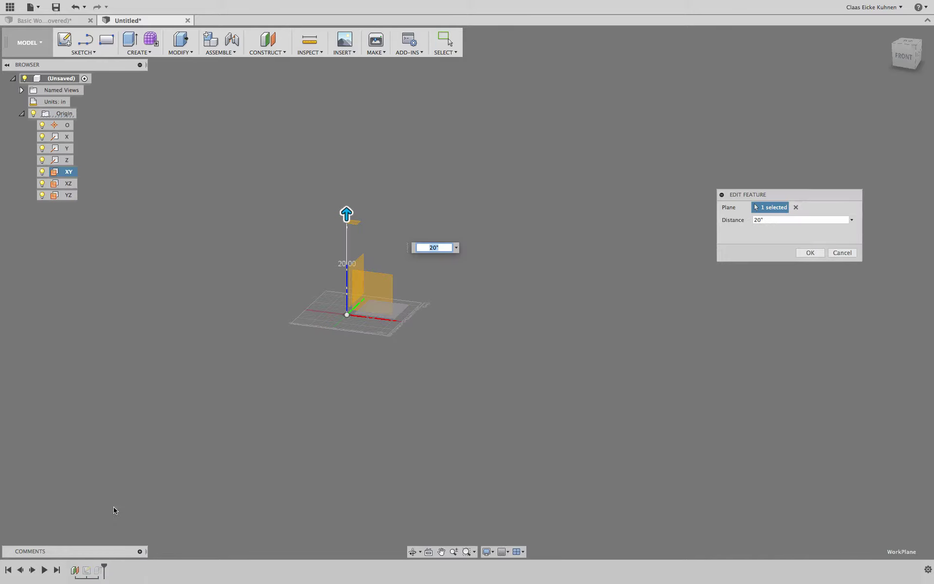
pyautogui.write('30')
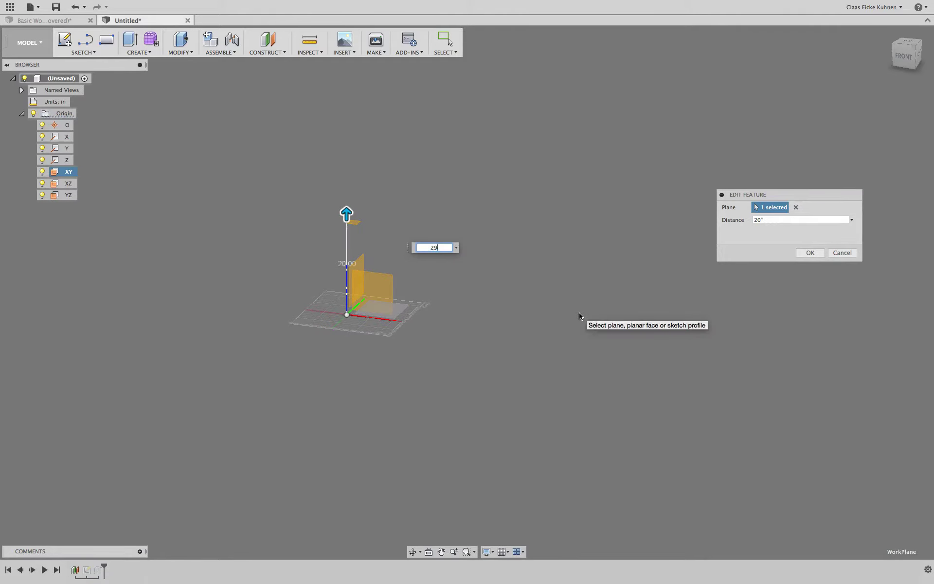
pyautogui.press('Return')
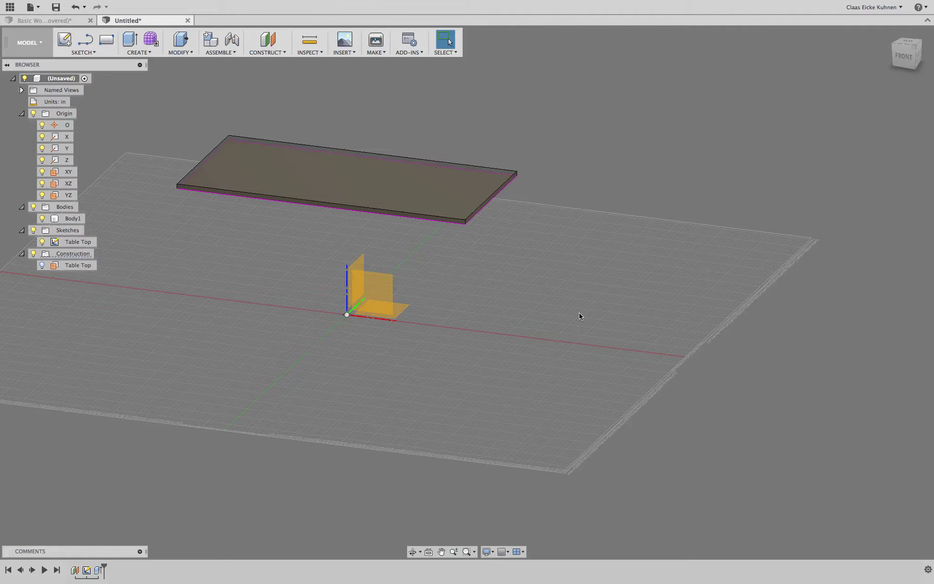
# - Start a new sketch on the origin's XY plane and hide the origin geometry and the tabletop body
pyautogui.click(66, 38)
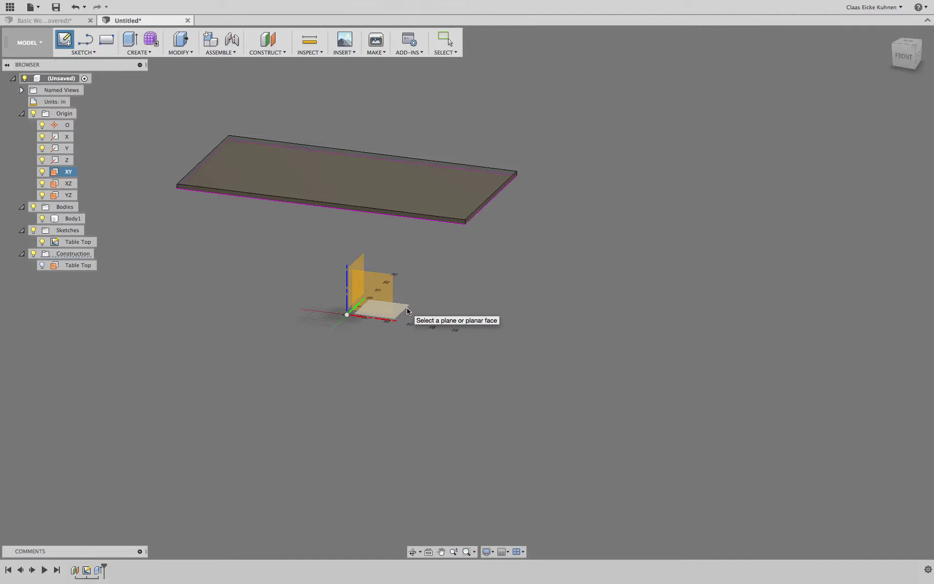
pyautogui.click(408, 312)
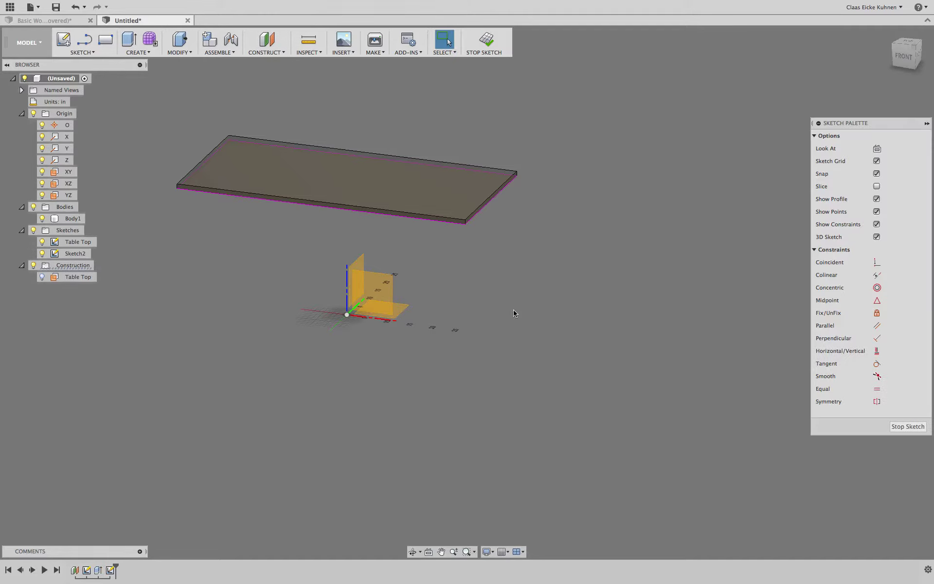
pyautogui.click(33, 113)
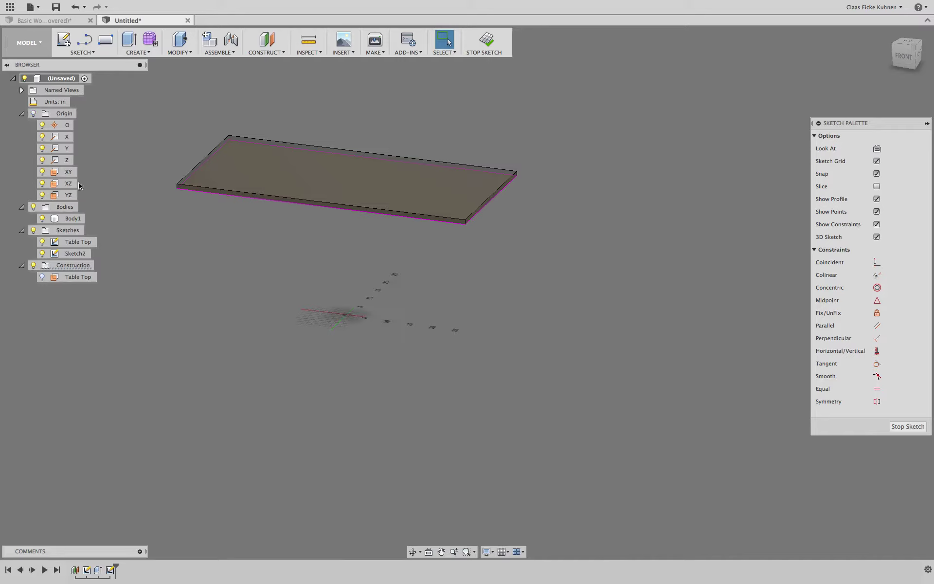
pyautogui.click(43, 219)
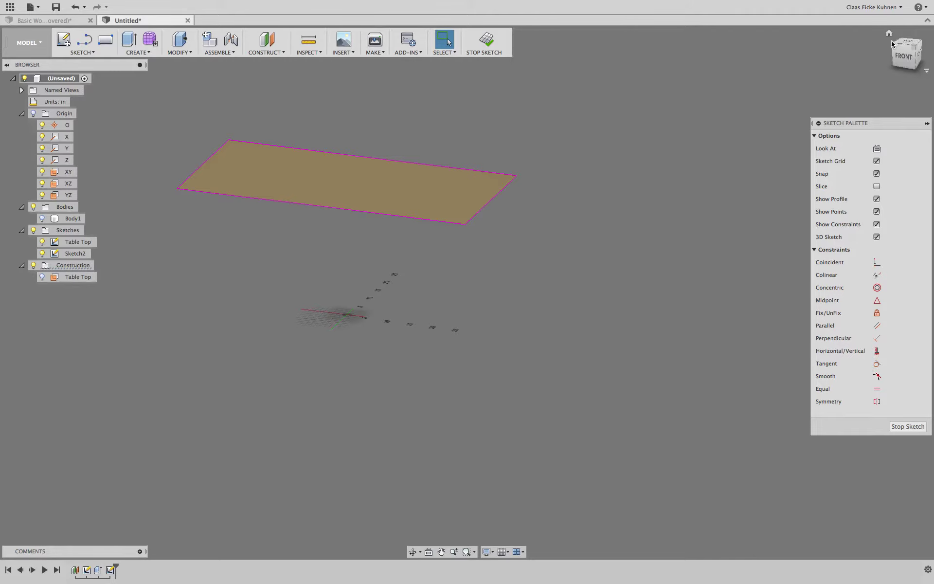
# - Sketch a closed square of about 4 by 4 inches from four lines, near the origin beneath the tabletop outline
pyautogui.click(909, 44)
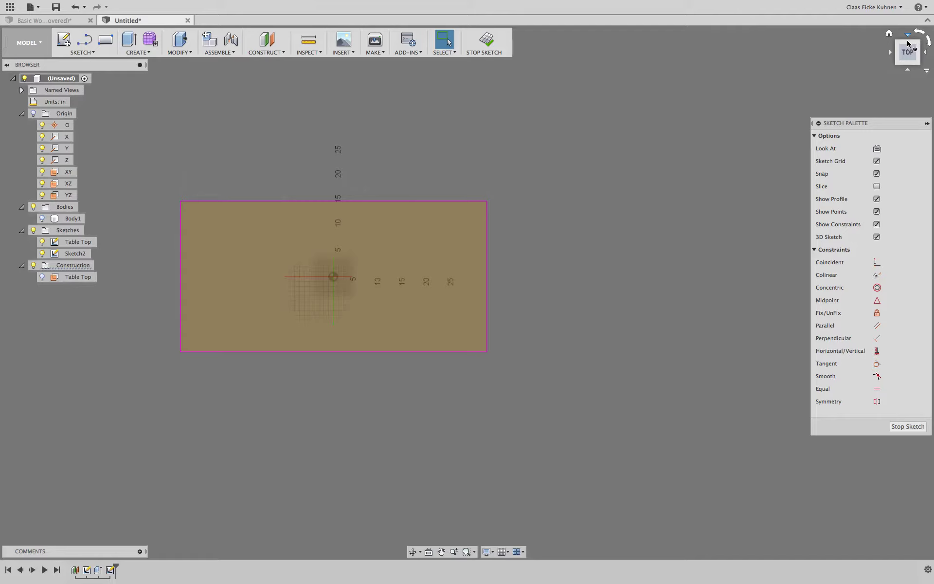
pyautogui.moveTo(909, 44); pyautogui.dragTo(910, 56)
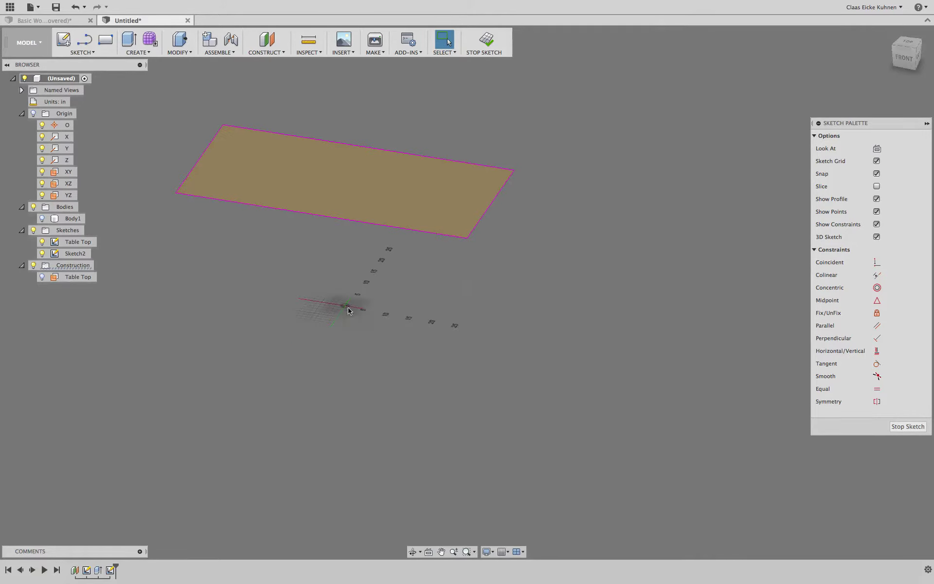
pyautogui.click(85, 39)
pyautogui.scroll(5, 348, 336)
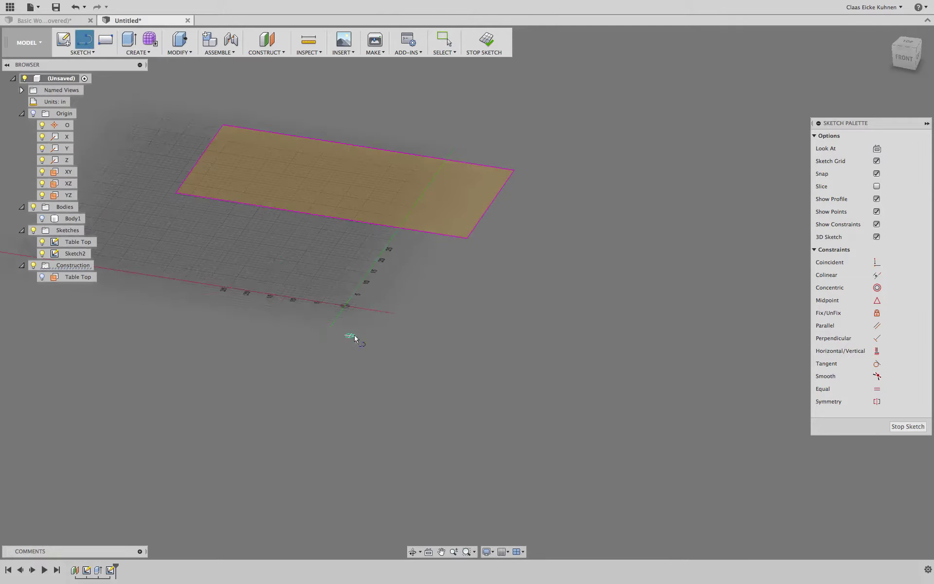
pyautogui.scroll(3, 302, 287)
pyautogui.click(262, 204)
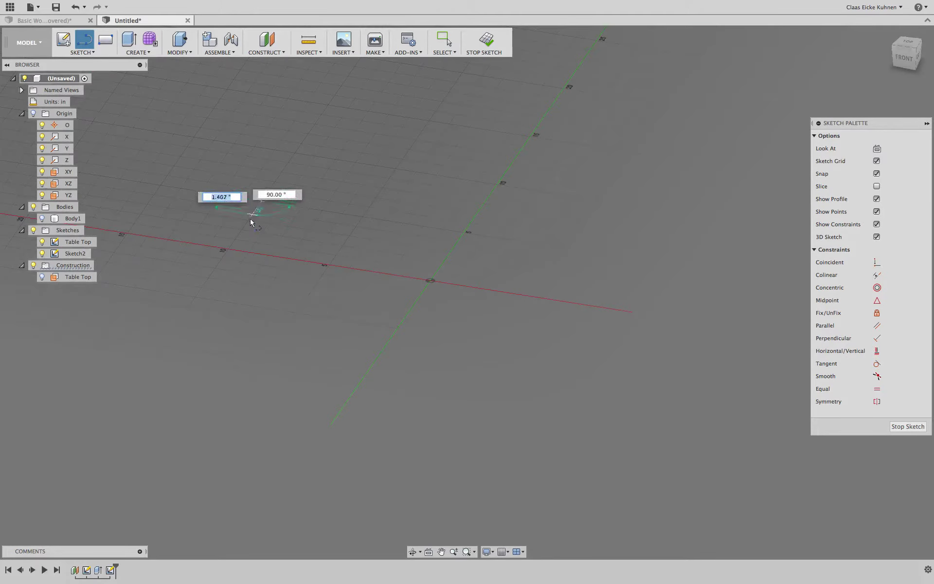
pyautogui.click(235, 239)
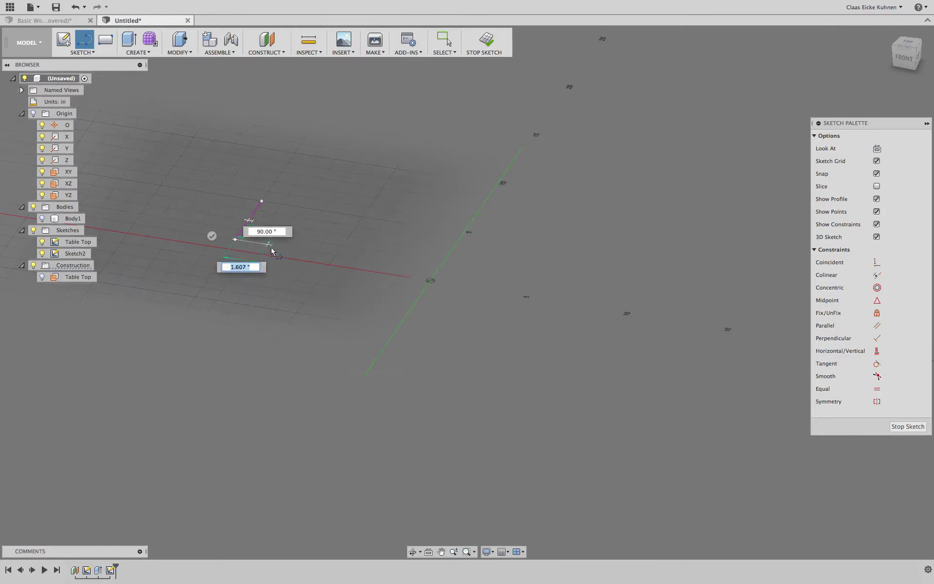
pyautogui.click(316, 252)
pyautogui.click(342, 212)
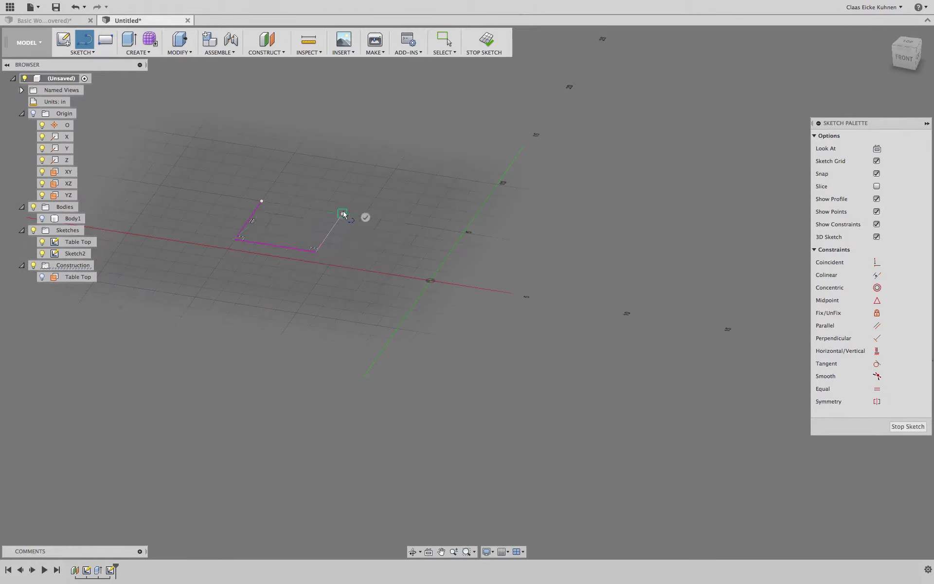
pyautogui.click(262, 201)
pyautogui.scroll(2, 350, 281)
pyautogui.scroll(-8, 350, 282)
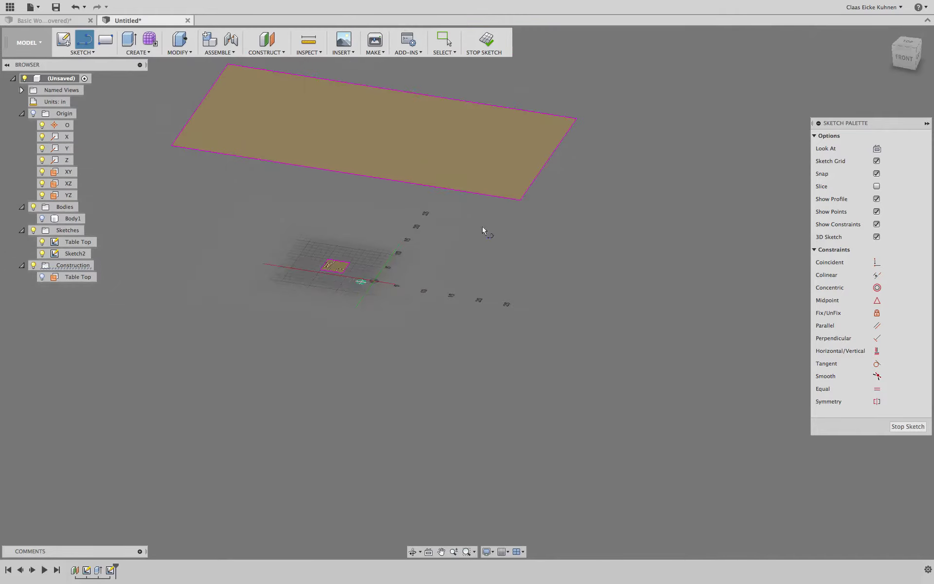
pyautogui.click(917, 37)
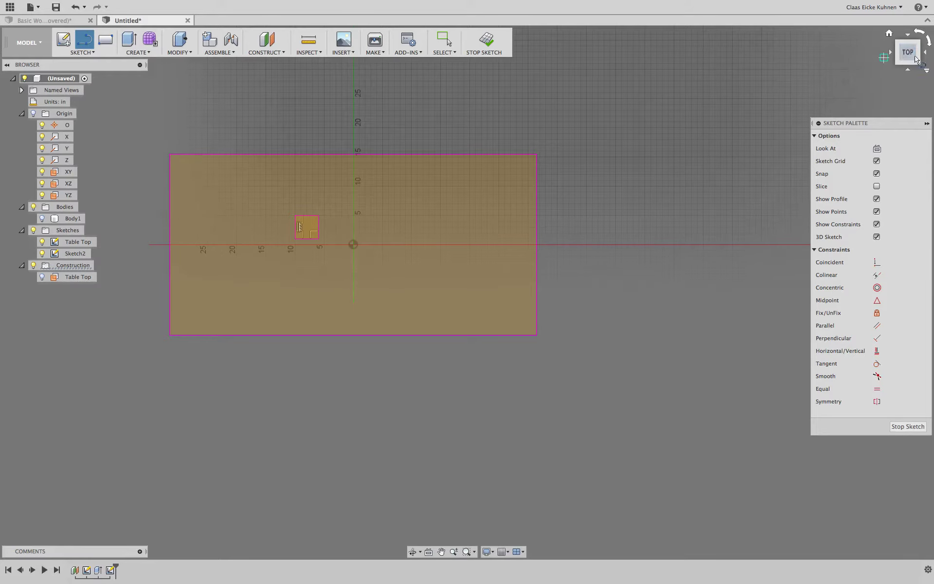
pyautogui.moveTo(906, 49)
pyautogui.mouseDown()
pyautogui.moveTo(899, 41)
pyautogui.moveTo(914, 60)
pyautogui.mouseUp()
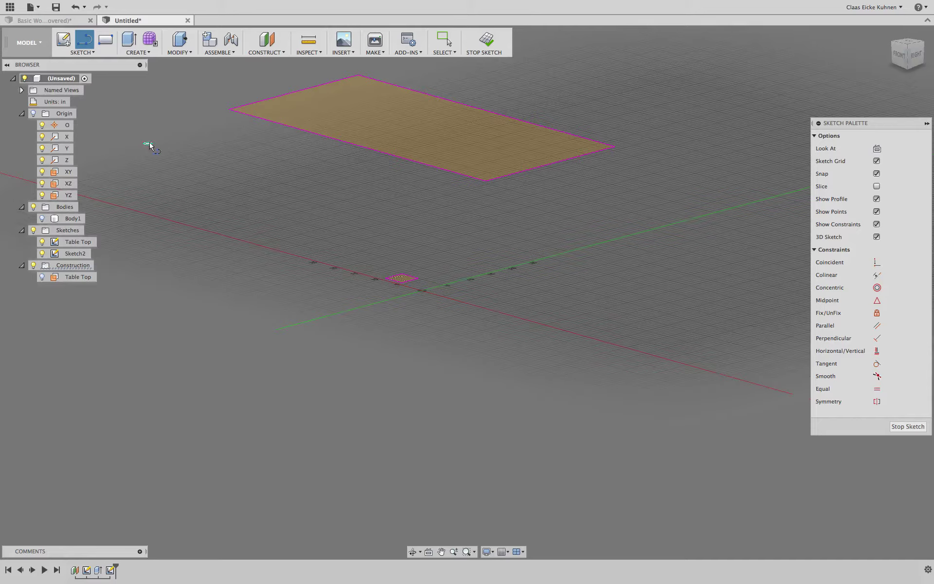
pyautogui.press('Escape')
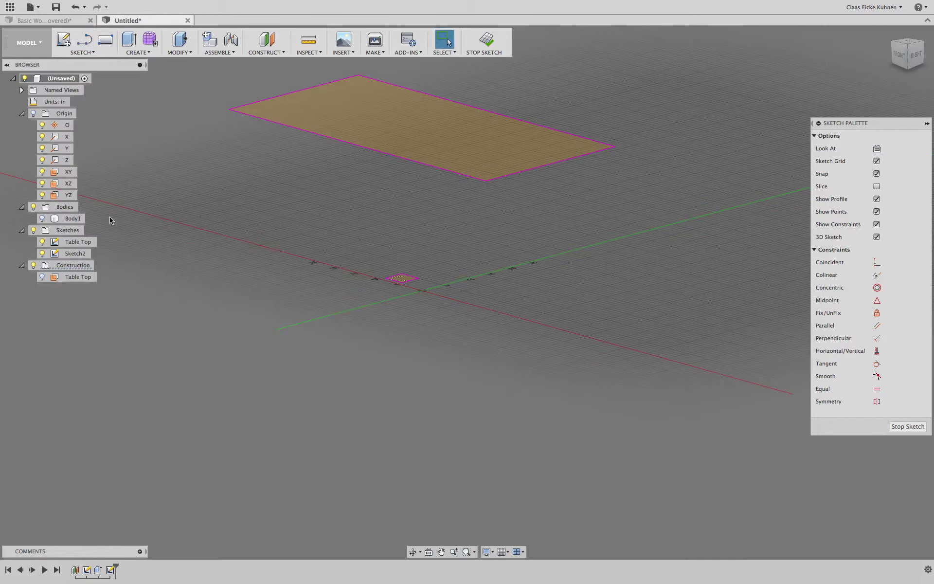
# - Rename Sketch2 as Table Leg
pyautogui.doubleClick(73, 254)
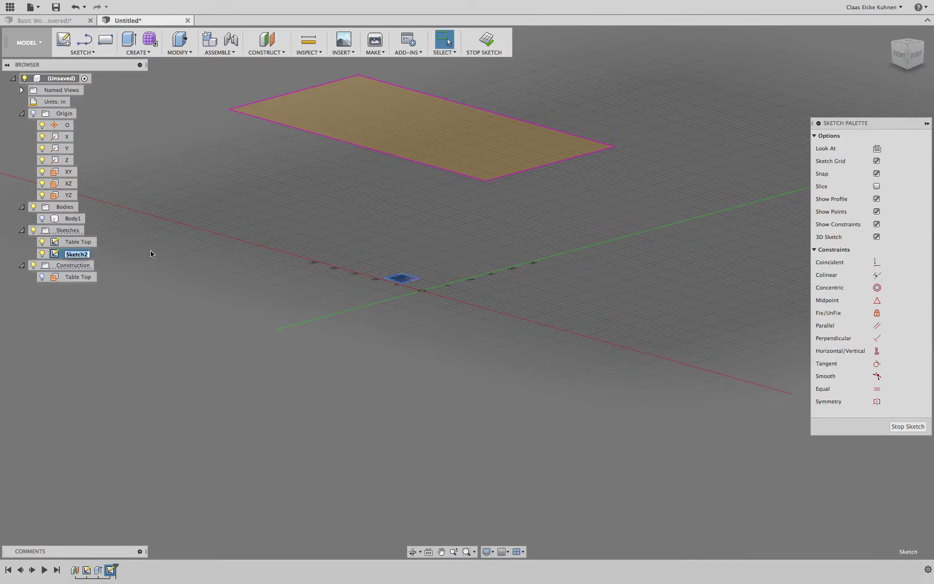
pyautogui.write('Table Leg')
pyautogui.press('Return')
pyautogui.click(177, 244)
pyautogui.moveTo(214, 207); pyautogui.dragTo(299, 271, button='middle')
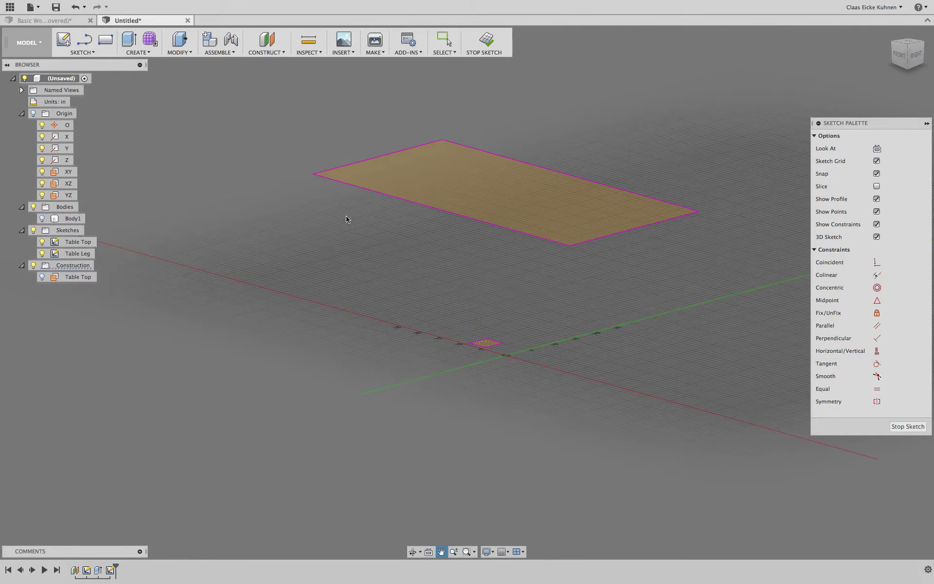
pyautogui.click(399, 150)
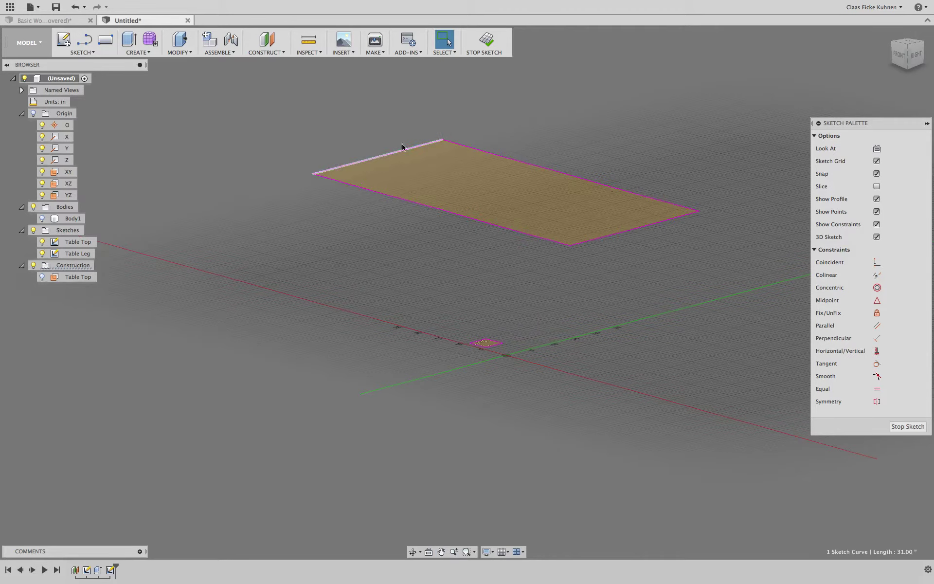
pyautogui.keyDown('shift'); pyautogui.click(473, 149); pyautogui.keyUp('shift')
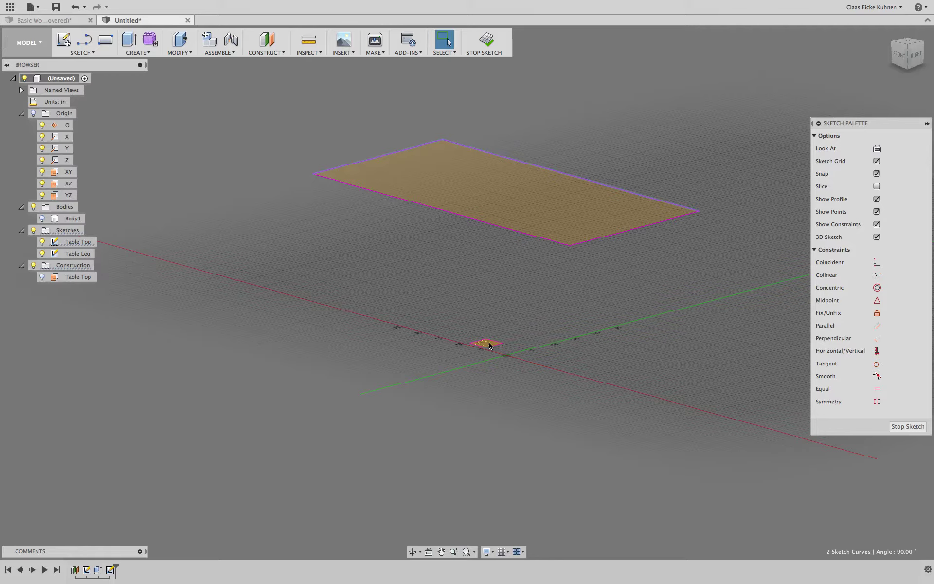
pyautogui.click(219, 121)
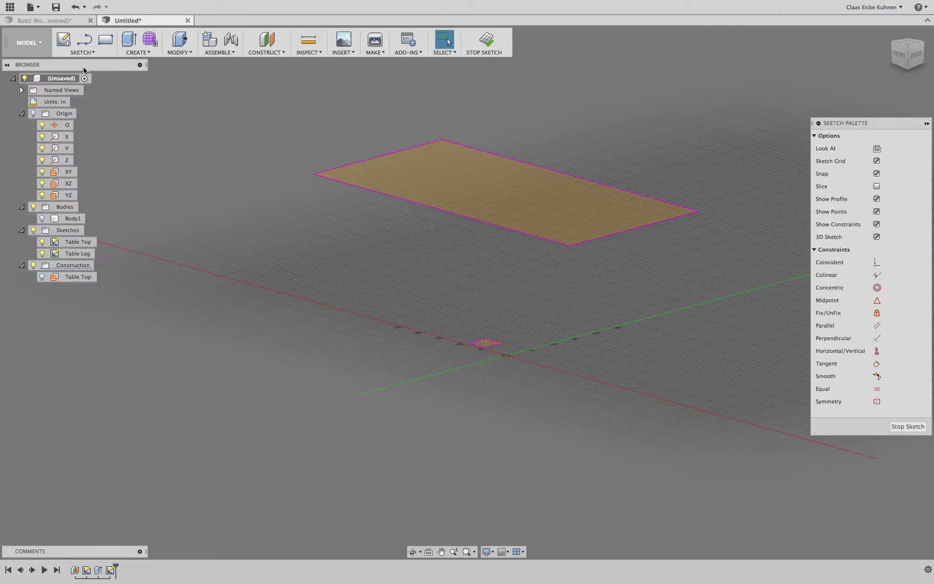
# - Project one short edge and the rear long edge of the tabletop outline into the Table Leg sketch
pyautogui.click(91, 53)
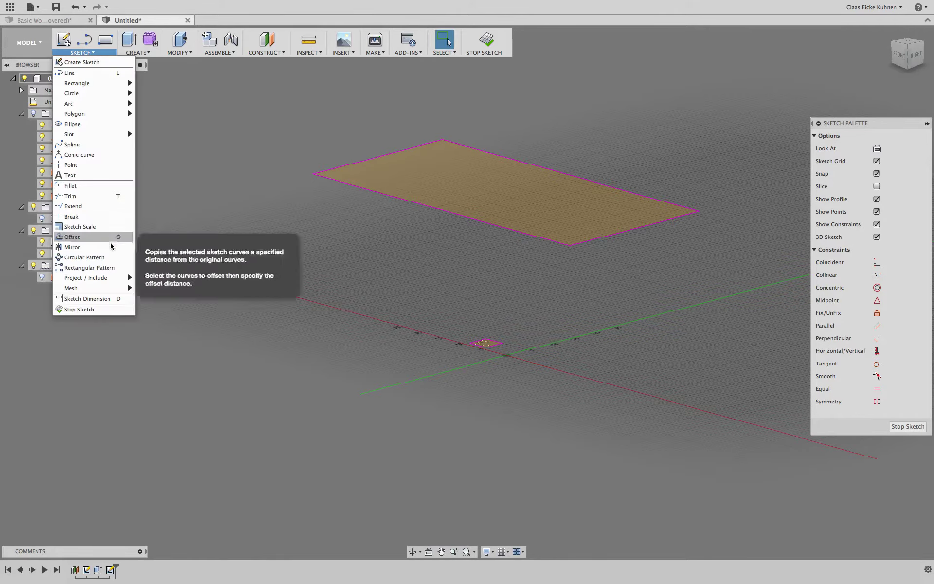
pyautogui.moveTo(109, 279)
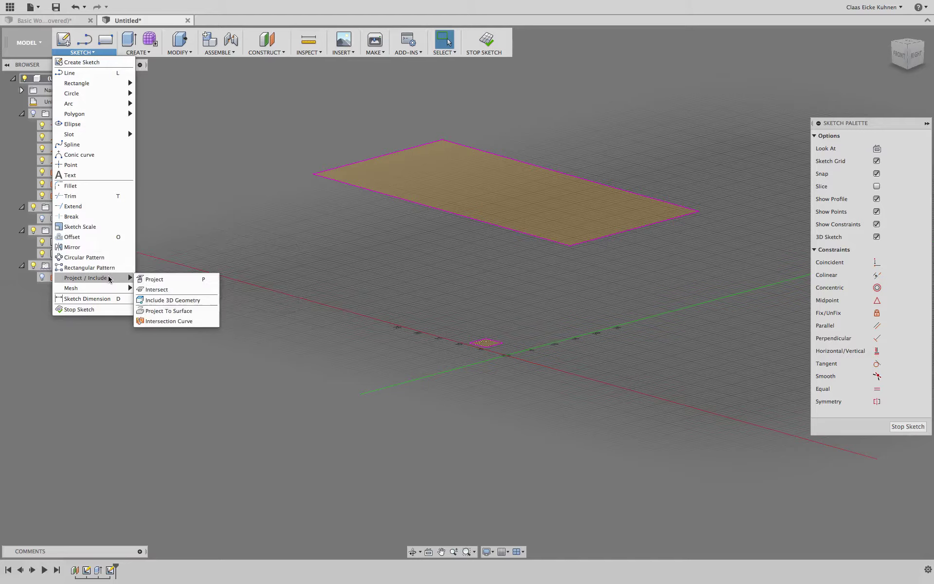
pyautogui.click(160, 281)
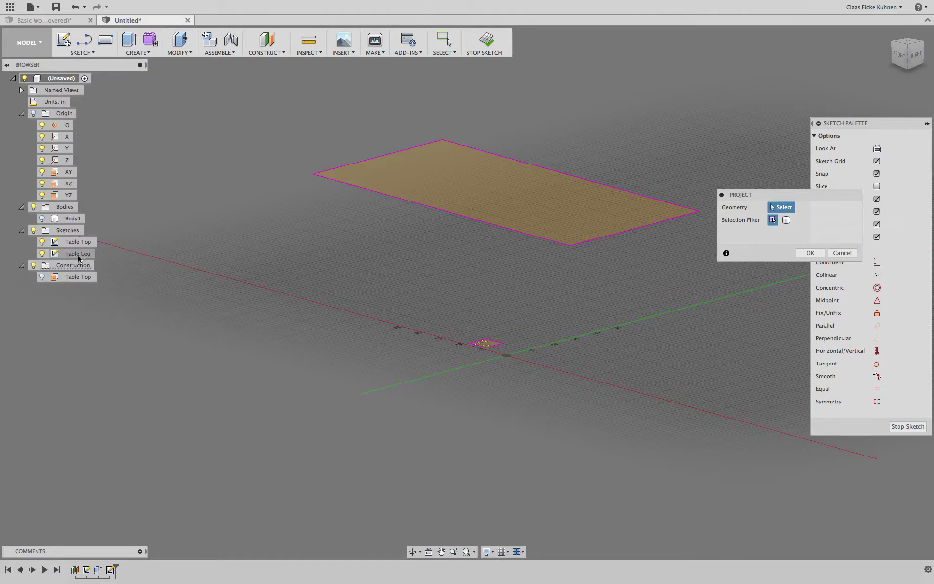
pyautogui.click(904, 57)
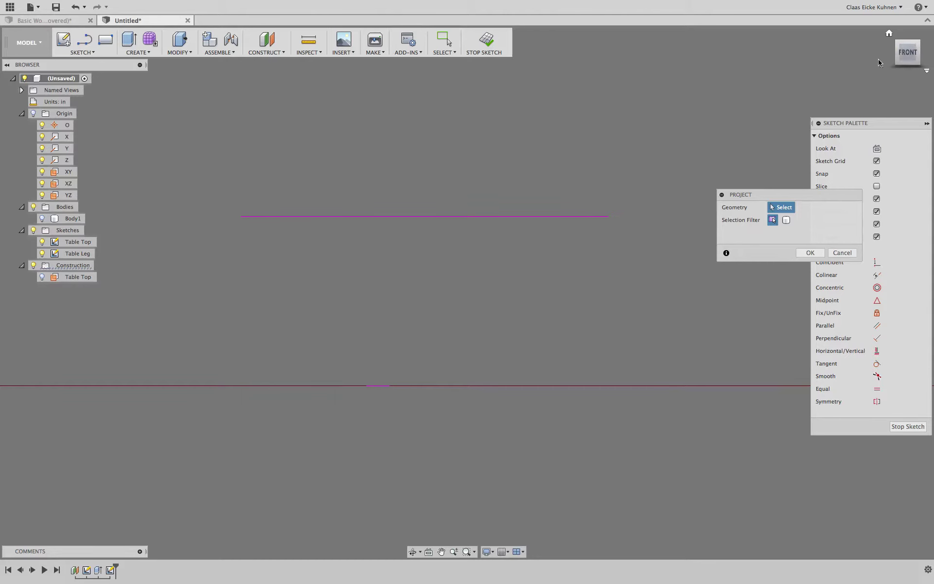
pyautogui.click(918, 42)
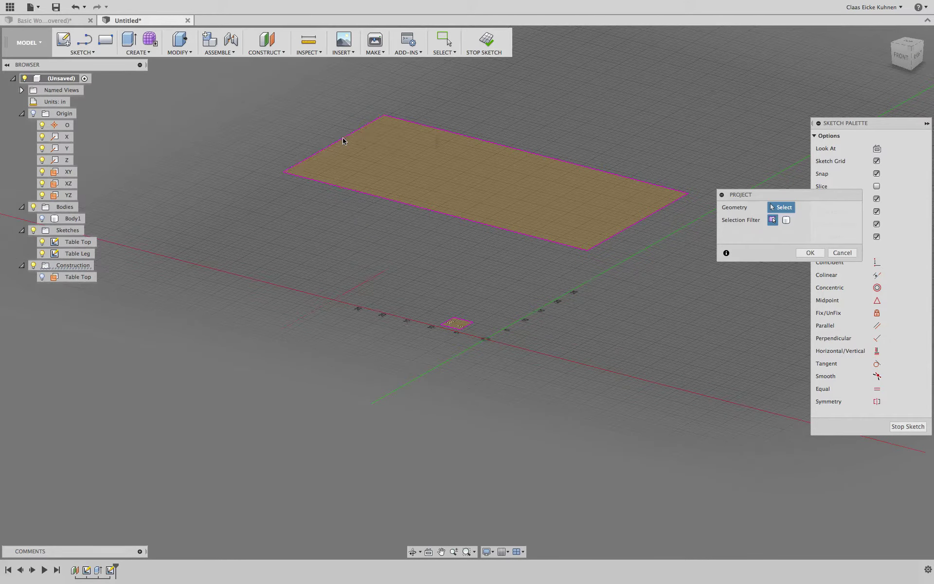
pyautogui.click(344, 138)
pyautogui.click(486, 141)
pyautogui.click(811, 253)
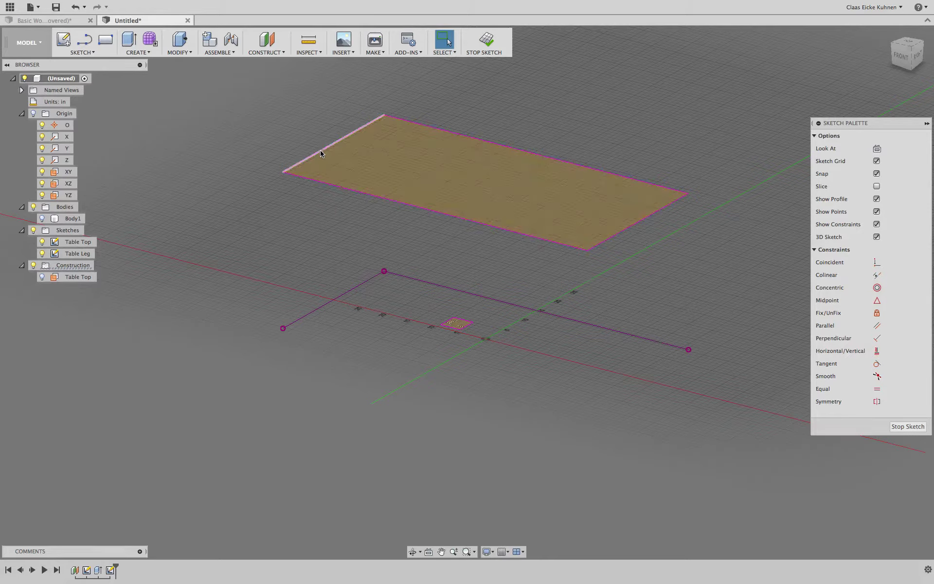
pyautogui.click(335, 298)
pyautogui.press('x')
pyautogui.press('x')
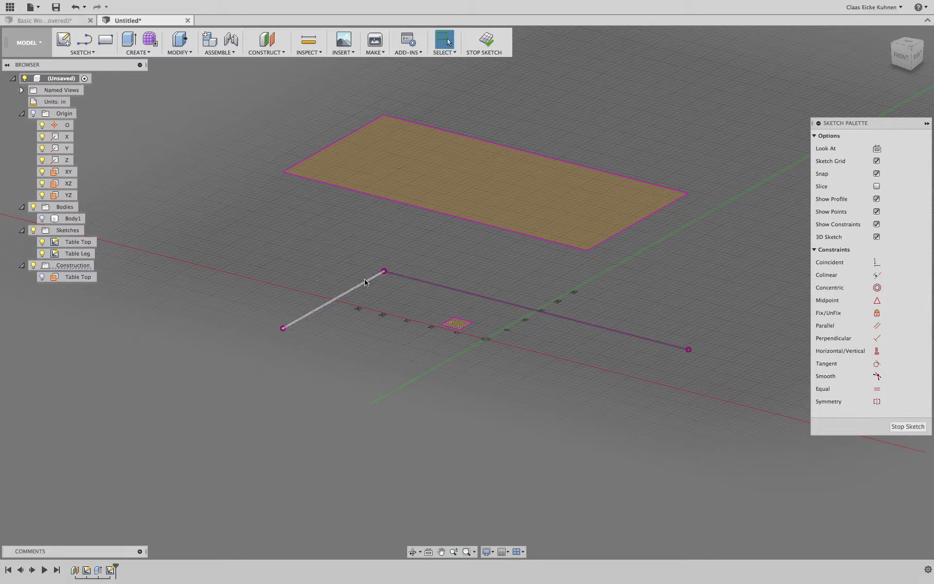
# - Show the dimensions of the Table Top sketch
pyautogui.rightClick(55, 243)
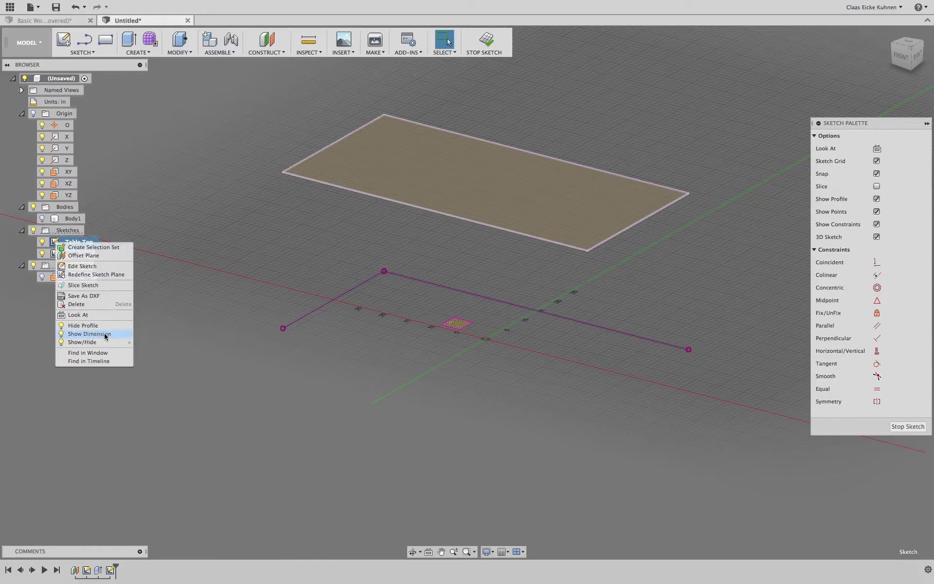
pyautogui.click(105, 335)
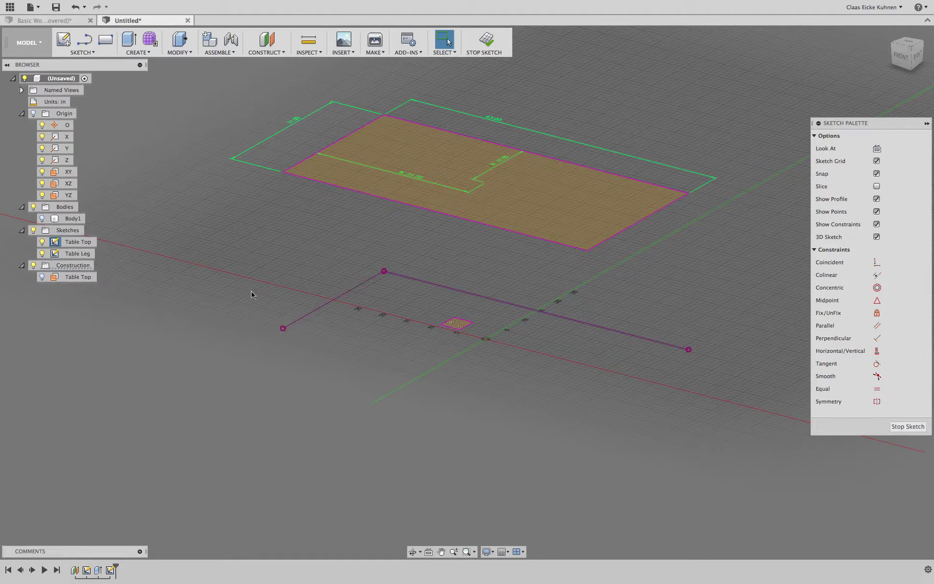
pyautogui.moveTo(281, 329); pyautogui.dragTo(234, 304)
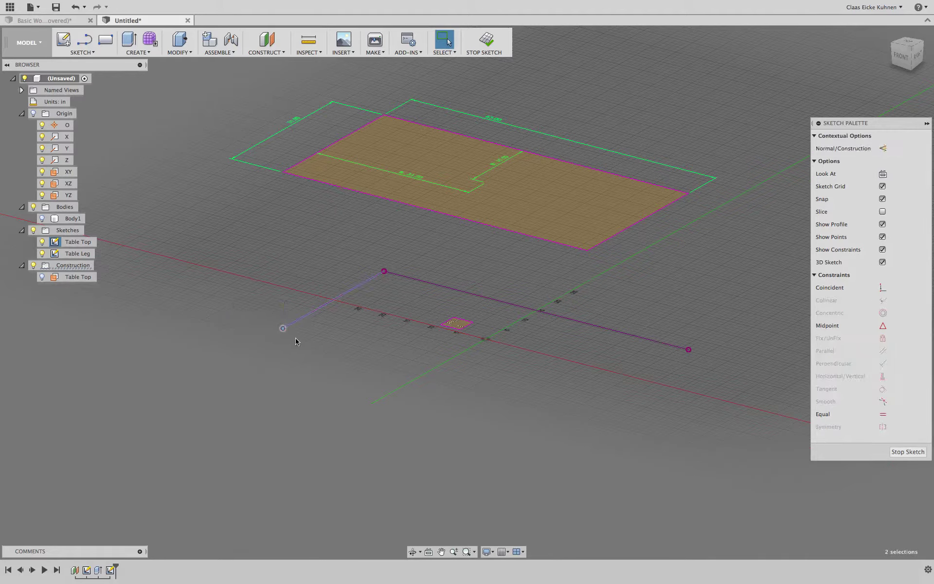
pyautogui.click(242, 298)
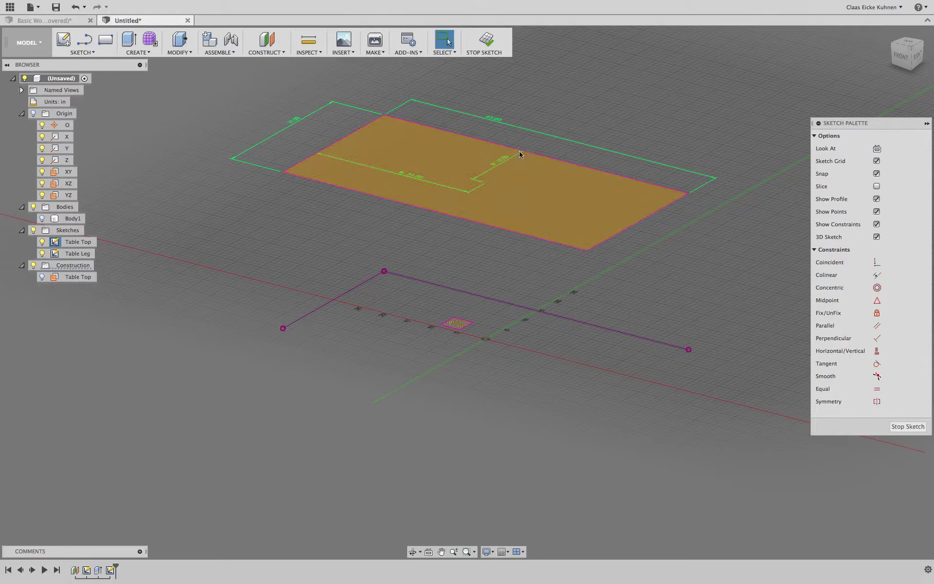
# - Set the tabletop's length to 60 inches to test the projected edges, and restore it to 63 inches
pyautogui.doubleClick(496, 120)
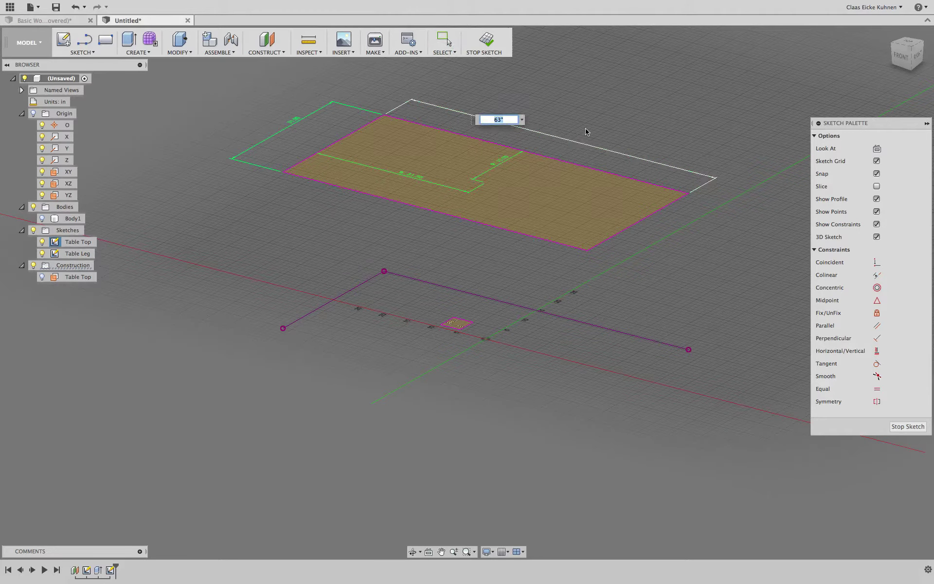
pyautogui.write('60')
pyautogui.press('Return')
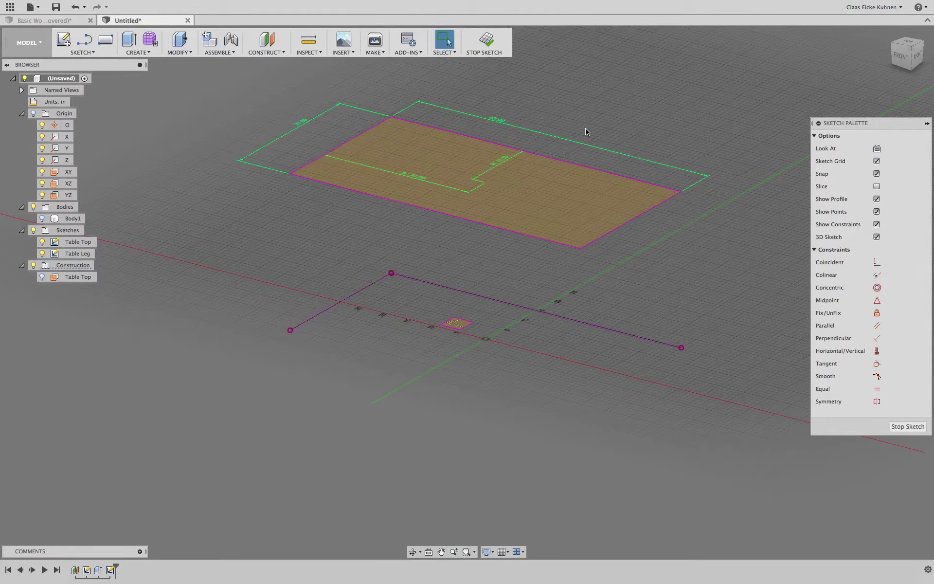
pyautogui.doubleClick(496, 120)
pyautogui.press('Return')
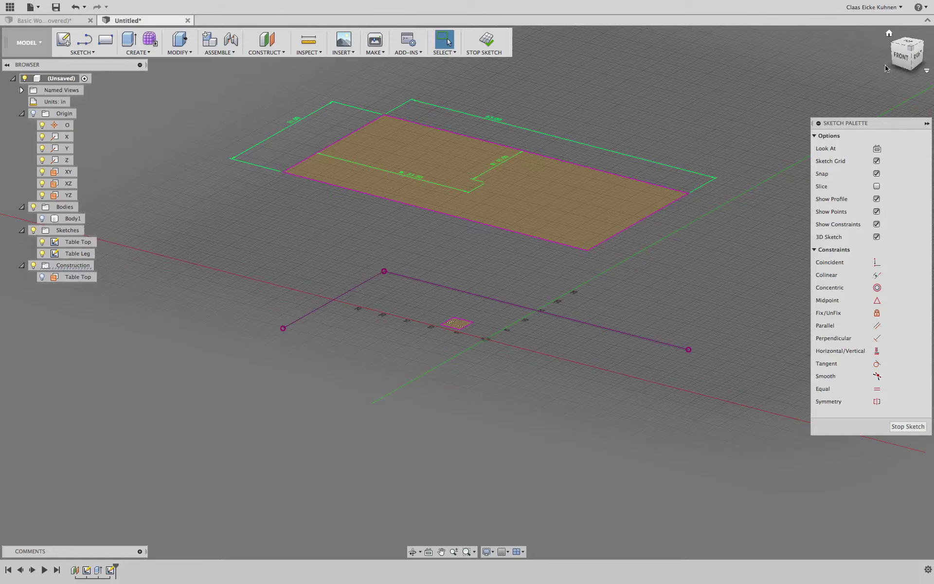
# - Dimension the leg square's distance from the projected short edge and set it to 2 inches
pyautogui.keyDown('shift'); pyautogui.moveTo(467, 293); pyautogui.dragTo(536, 292, button='middle'); pyautogui.keyUp('shift')
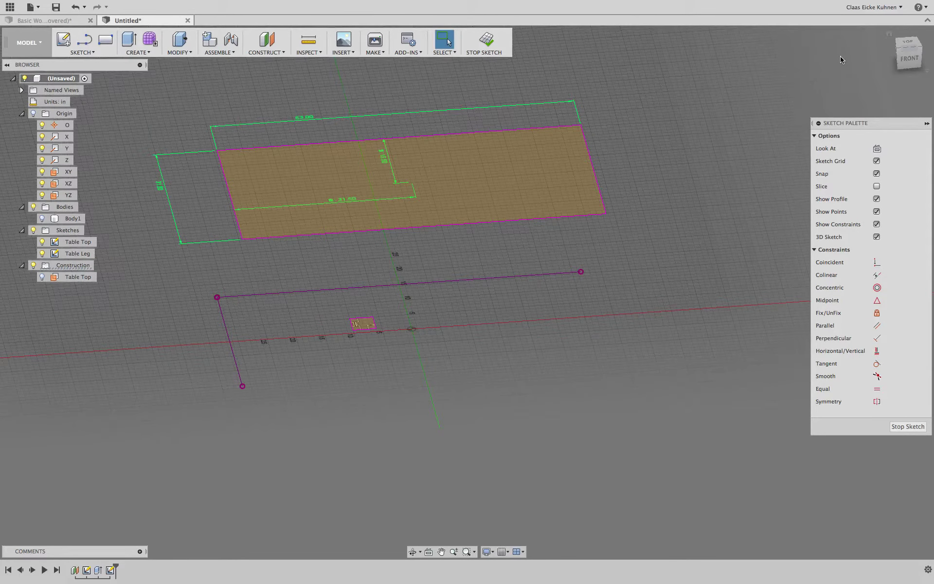
pyautogui.click(93, 53)
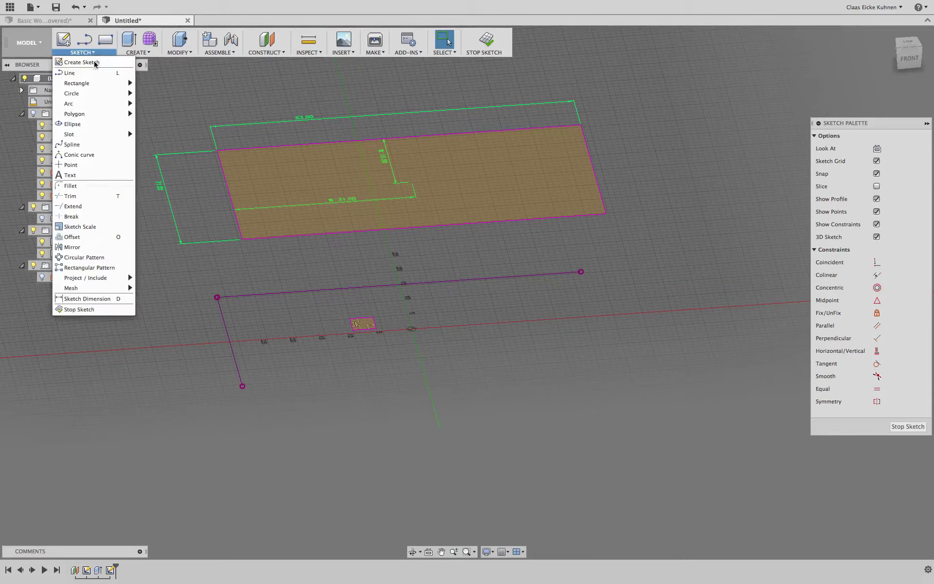
pyautogui.click(93, 299)
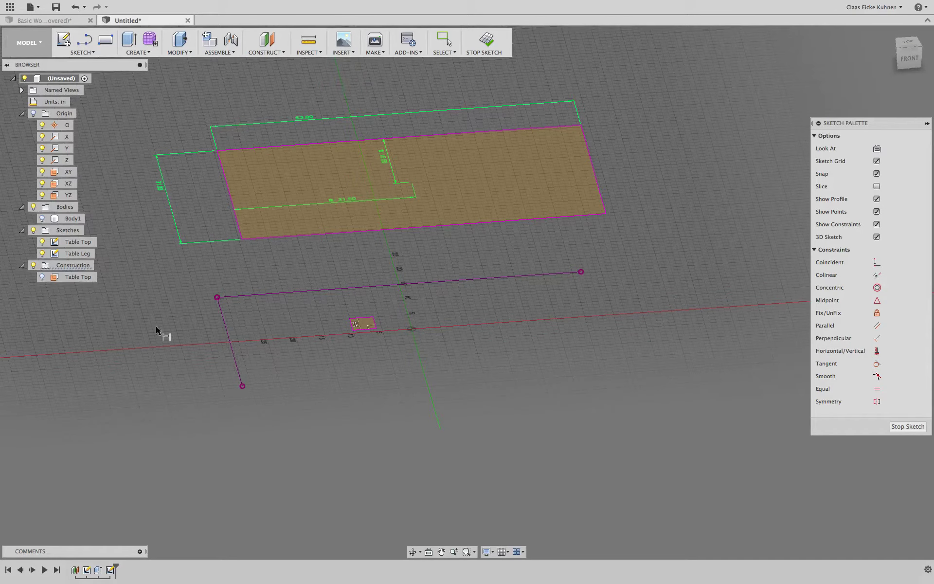
pyautogui.click(227, 336)
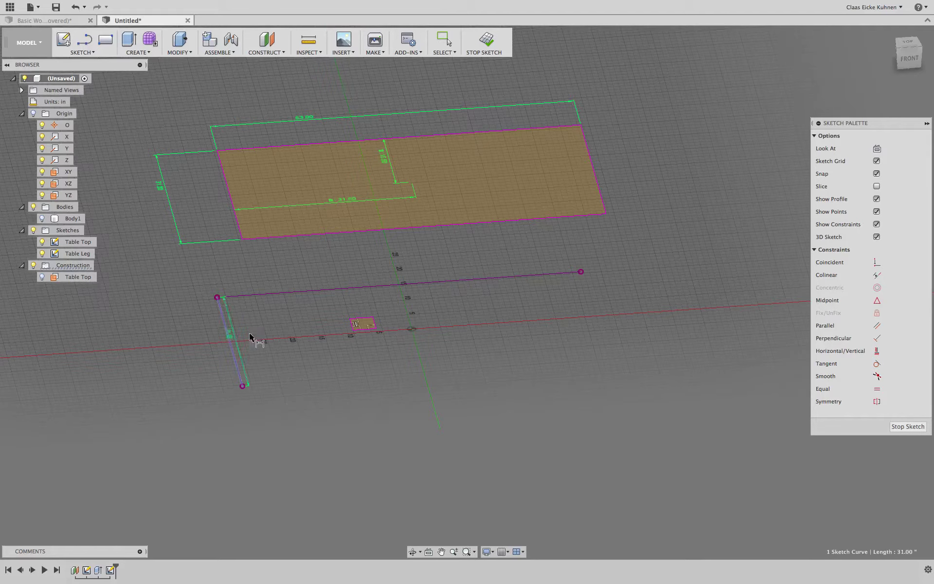
pyautogui.click(351, 327)
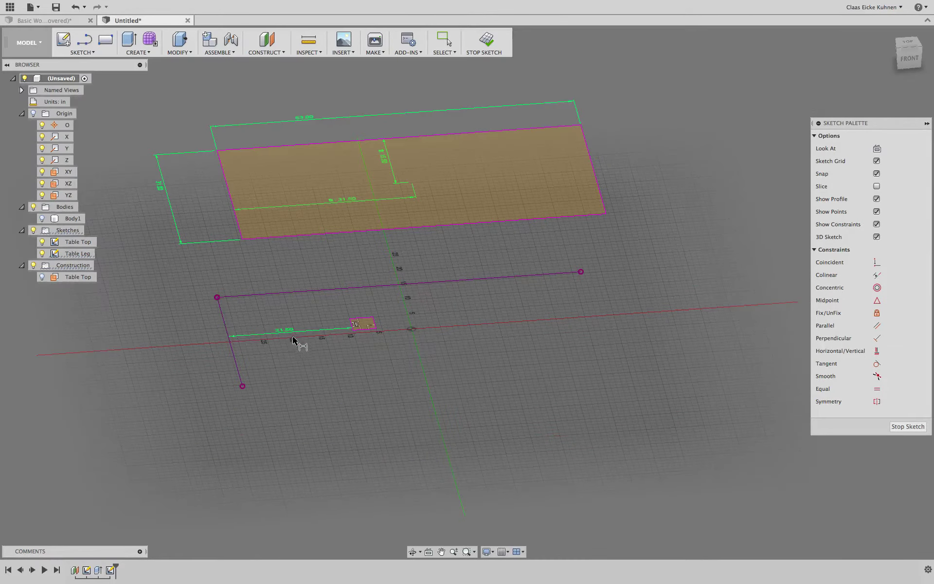
pyautogui.click(287, 331)
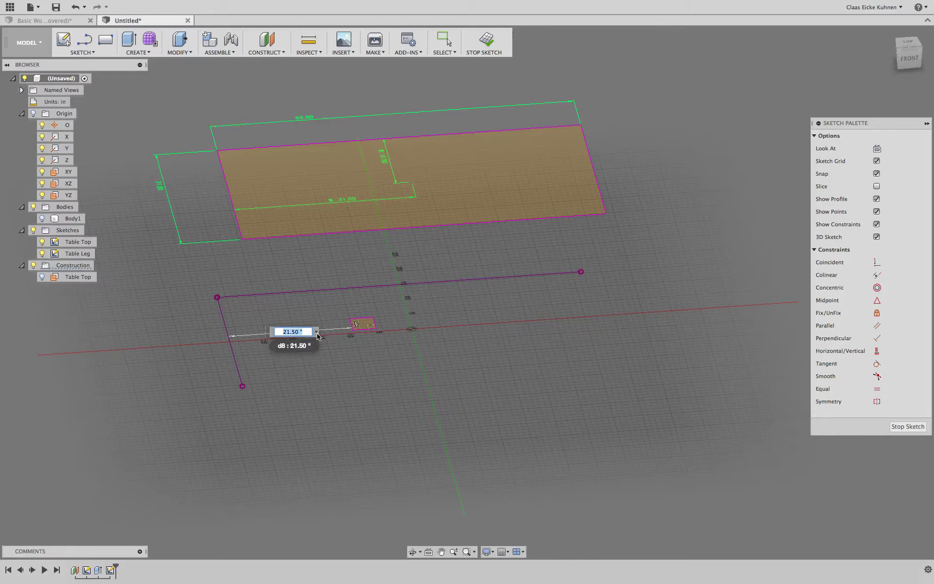
pyautogui.write('2')
pyautogui.press('Return')
# - Dimension the leg square's distance from the projected long edge and set it to 2 inches
pyautogui.scroll(5, 208, 323)
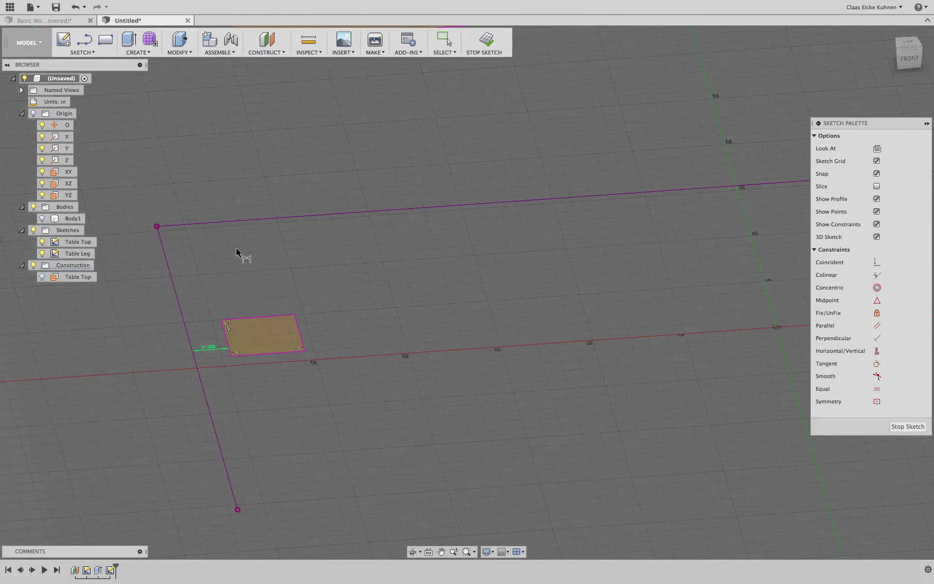
pyautogui.click(230, 224)
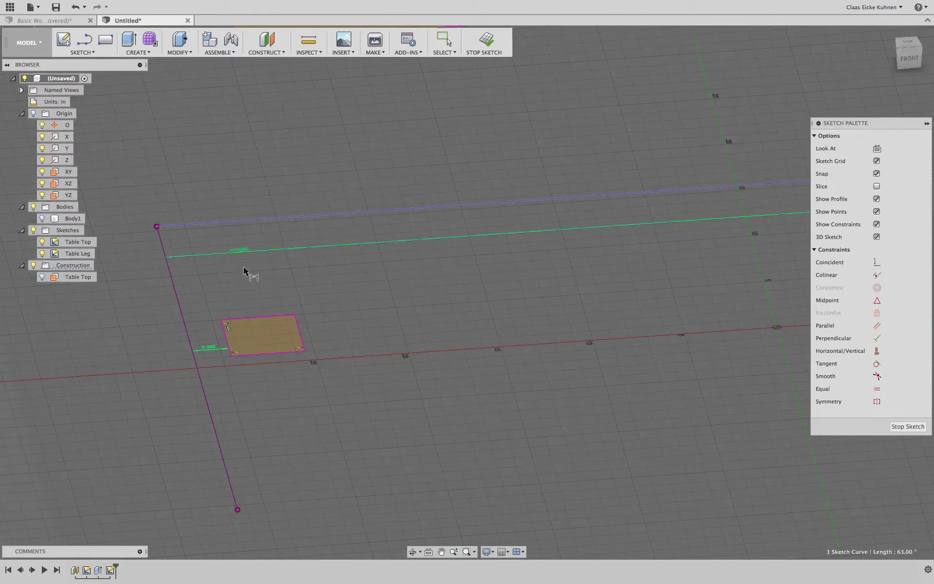
pyautogui.click(253, 321)
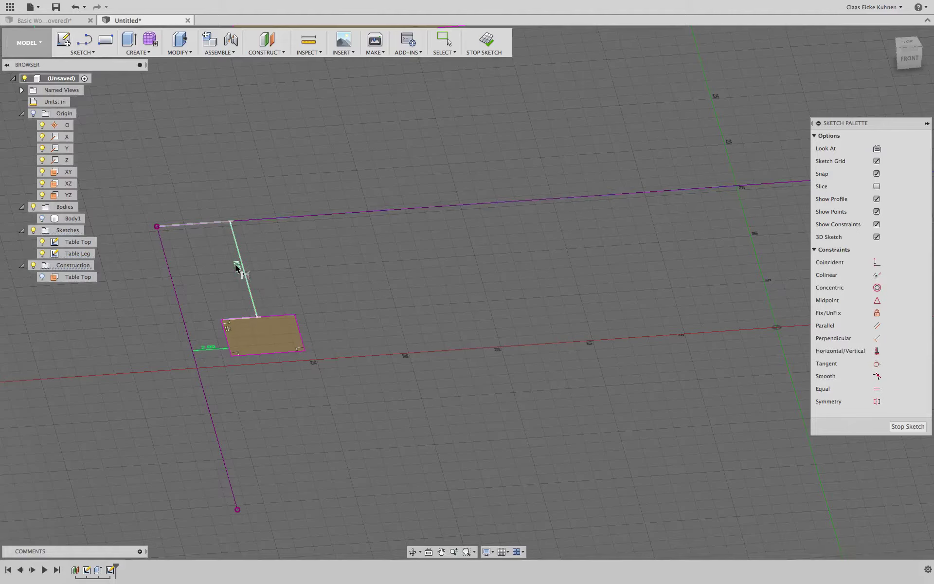
pyautogui.click(243, 274)
pyautogui.write('0.50 "')
pyautogui.press('Return')
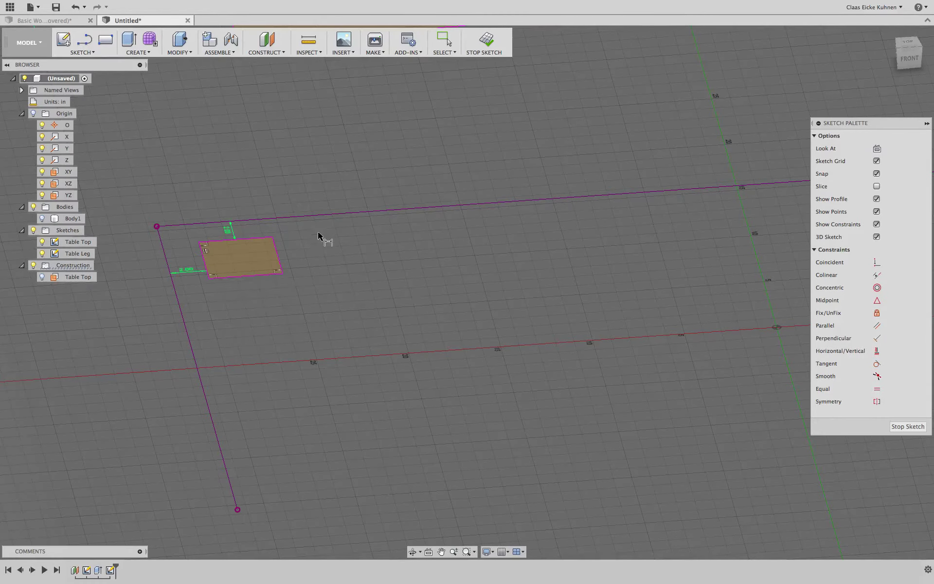
# - Check the leg square's placement from above and finish the Table Leg sketch
pyautogui.scroll(-3, 316, 232)
pyautogui.click(909, 44)
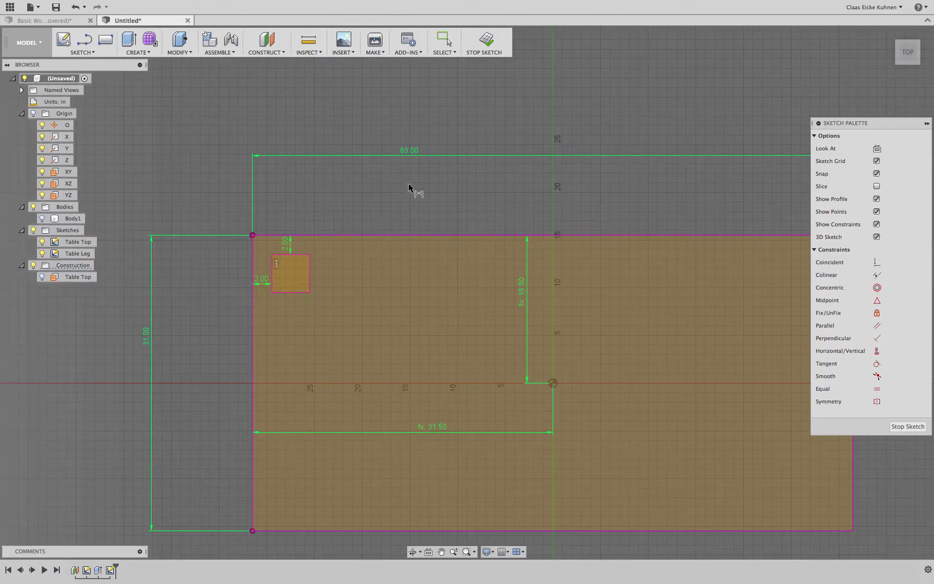
pyautogui.press('Escape')
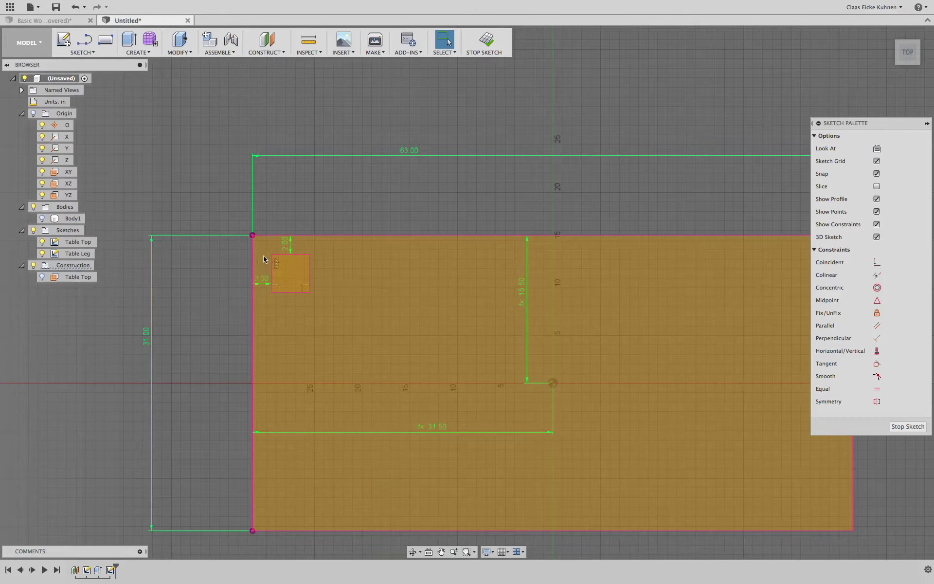
pyautogui.click(487, 41)
# - Test the leg's link to the tabletop by setting the length to 60 inches and restoring it to 63 inches
pyautogui.scroll(-3, 382, 219)
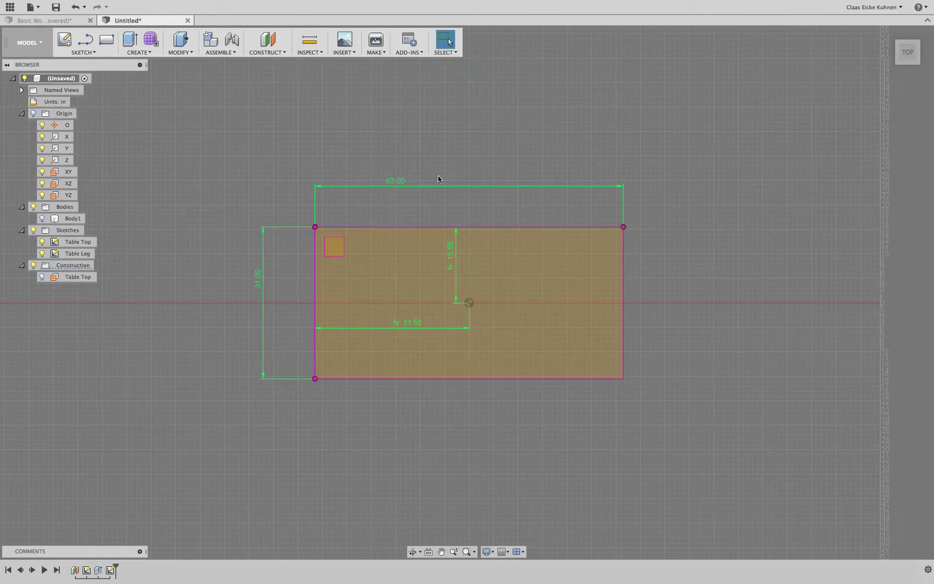
pyautogui.doubleClick(395, 184)
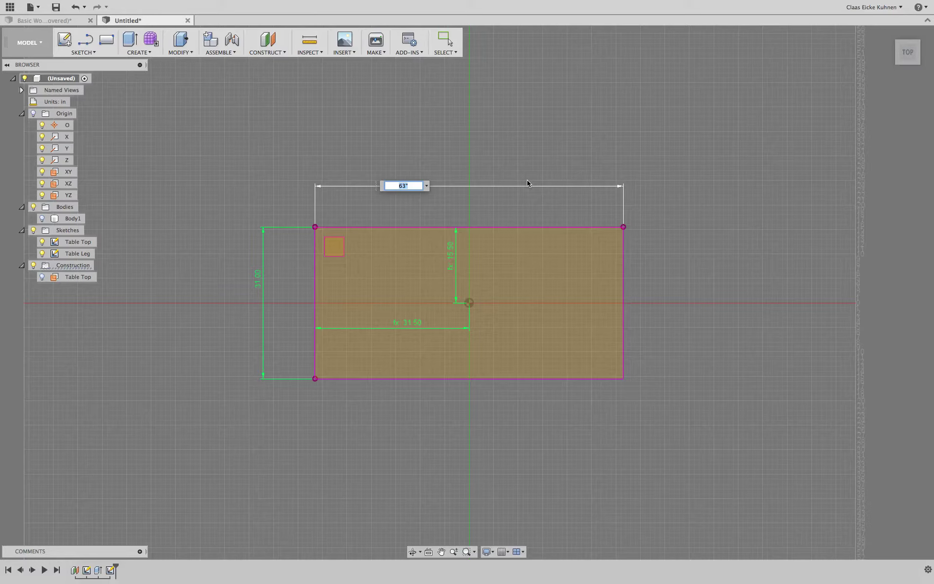
pyautogui.write('60')
pyautogui.press('Return')
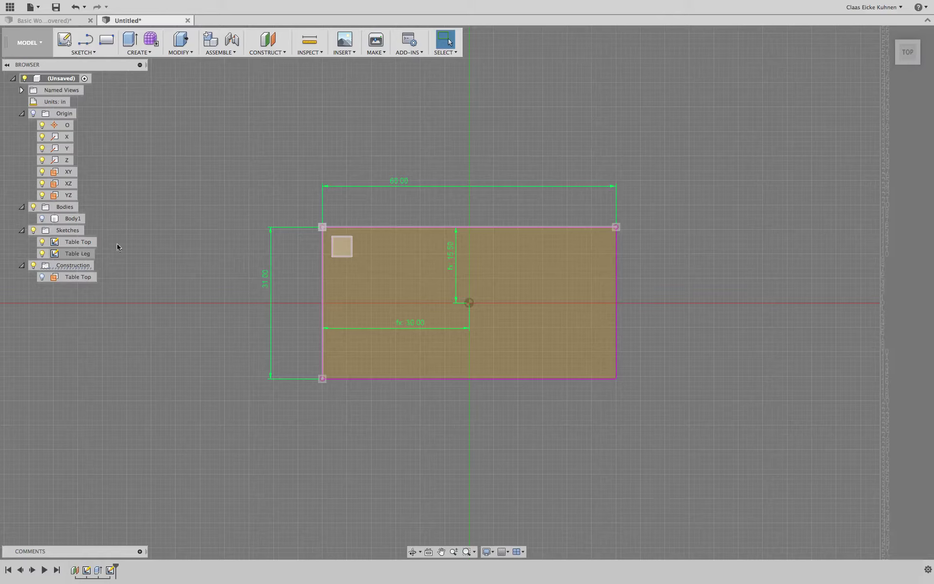
pyautogui.doubleClick(399, 182)
pyautogui.write('63')
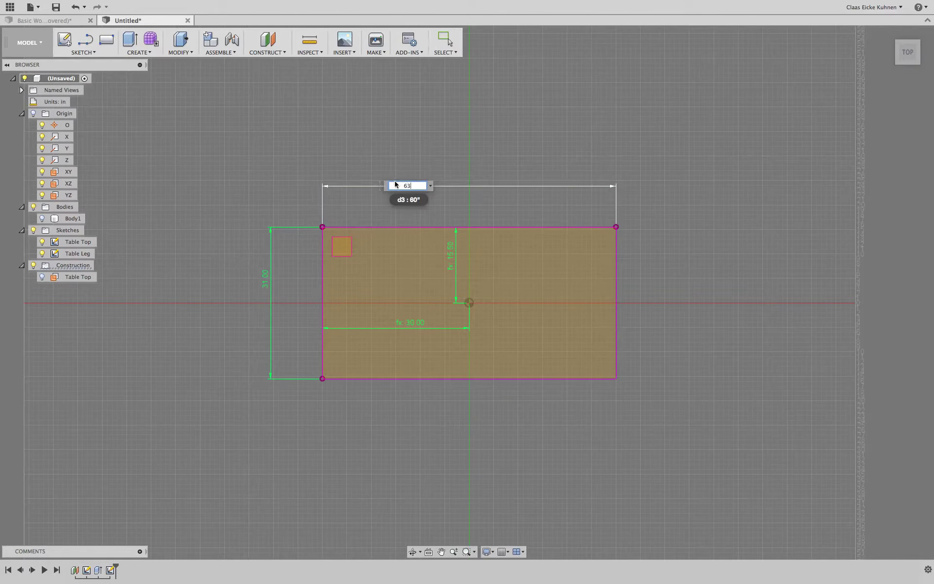
pyautogui.press('Return')
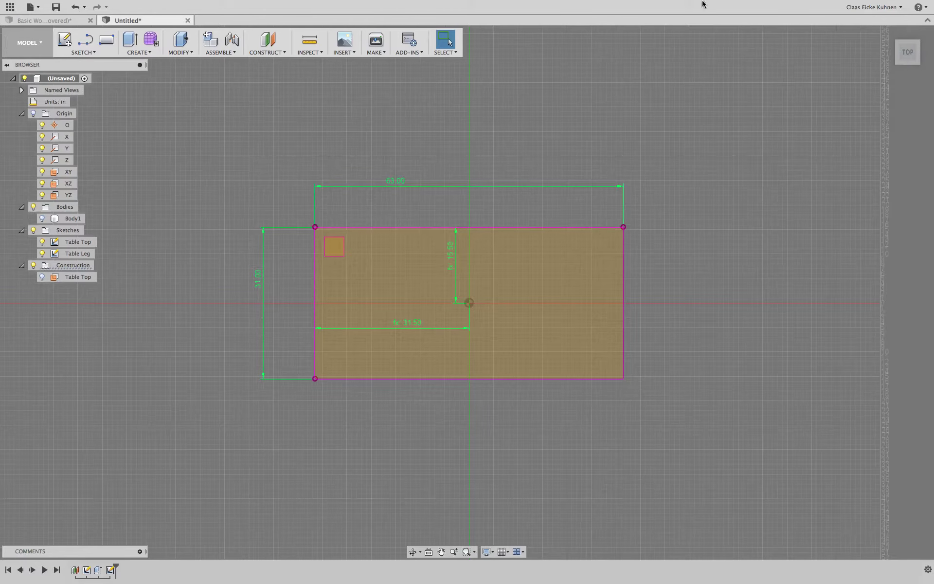
# - Make the hidden tabletop body visible above the leg sketch
pyautogui.moveTo(604, 110)
pyautogui.keyDown('shift'); pyautogui.mouseDown(button='middle')
pyautogui.moveTo(628, 98)
pyautogui.moveTo(595, 125)
pyautogui.mouseUp(button='middle'); pyautogui.keyUp('shift')
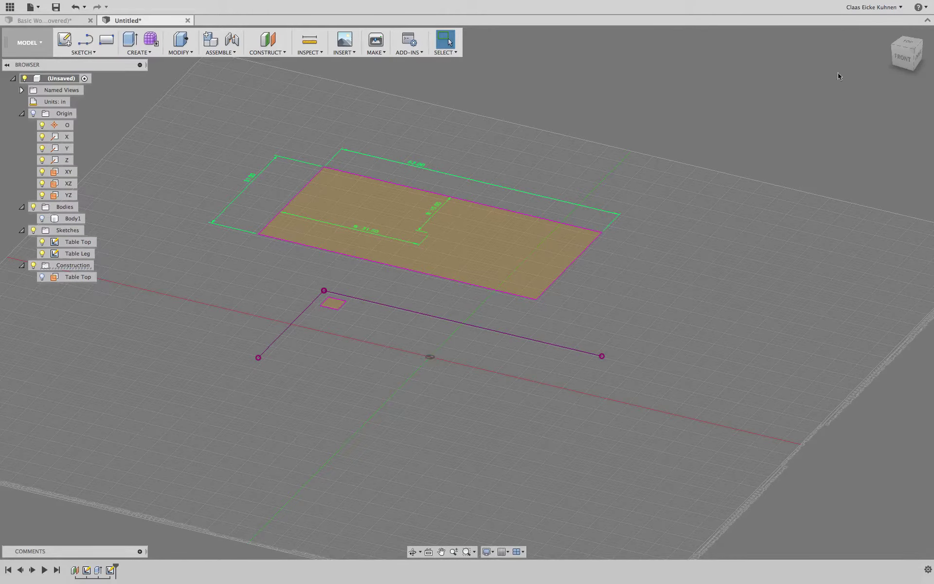
pyautogui.click(909, 45)
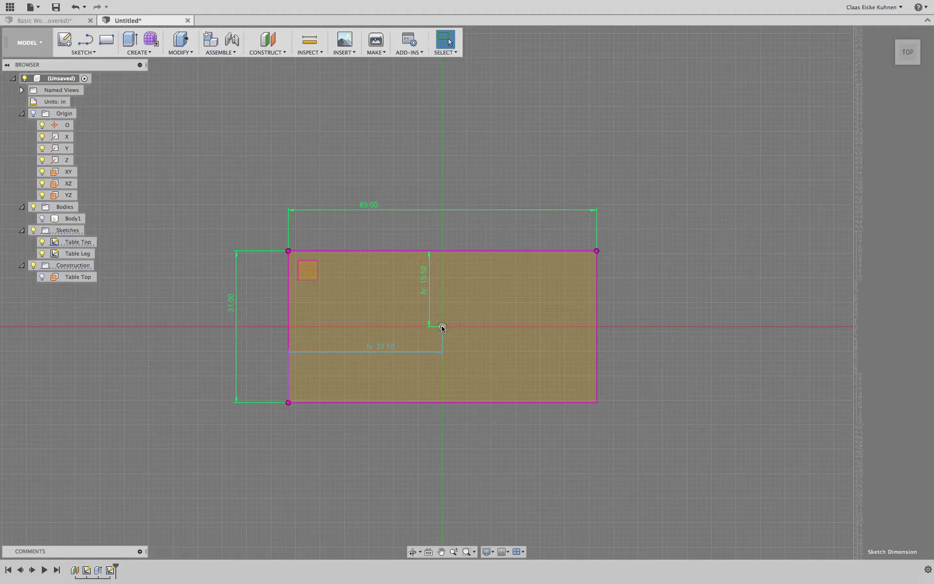
pyautogui.moveTo(906, 55)
pyautogui.mouseDown()
pyautogui.moveTo(884, 29)
pyautogui.moveTo(876, 39)
pyautogui.mouseUp()
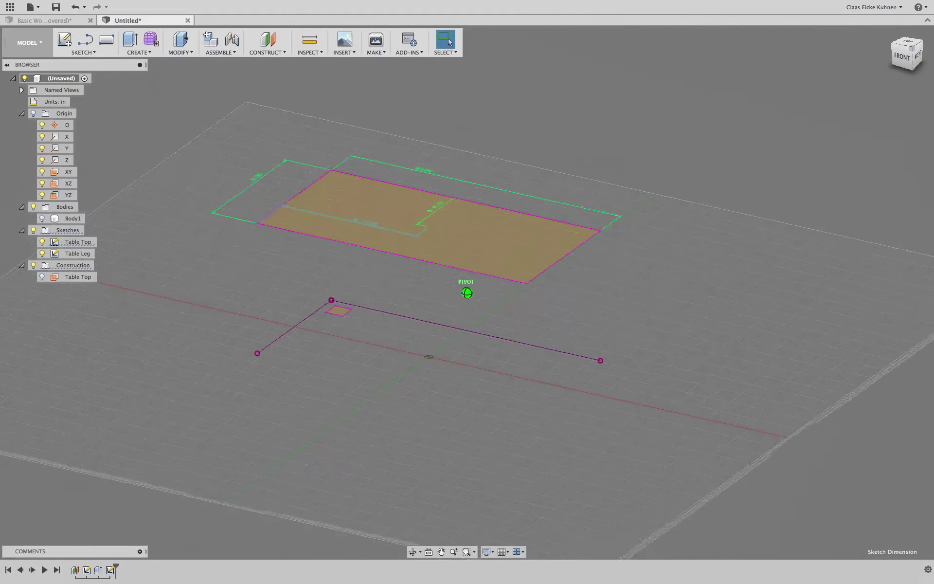
pyautogui.click(43, 219)
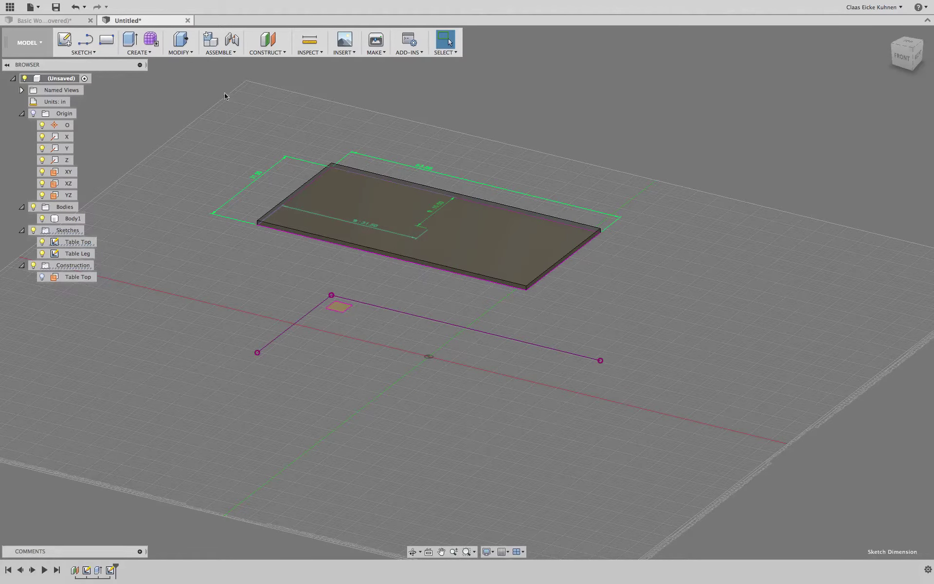
# - Extrude the square Table Leg profile 29 inches upward to the tabletop with the Join operation
pyautogui.click(138, 52)
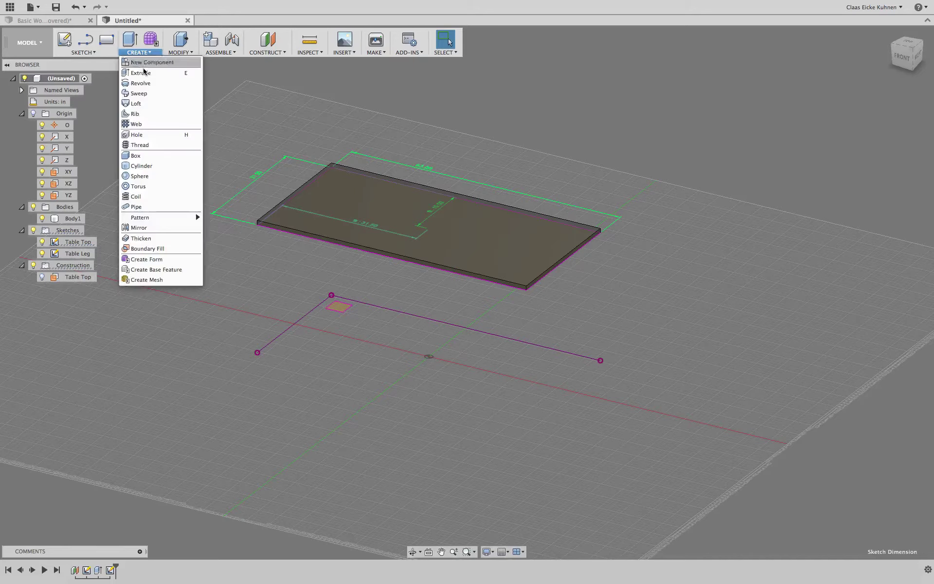
pyautogui.click(145, 74)
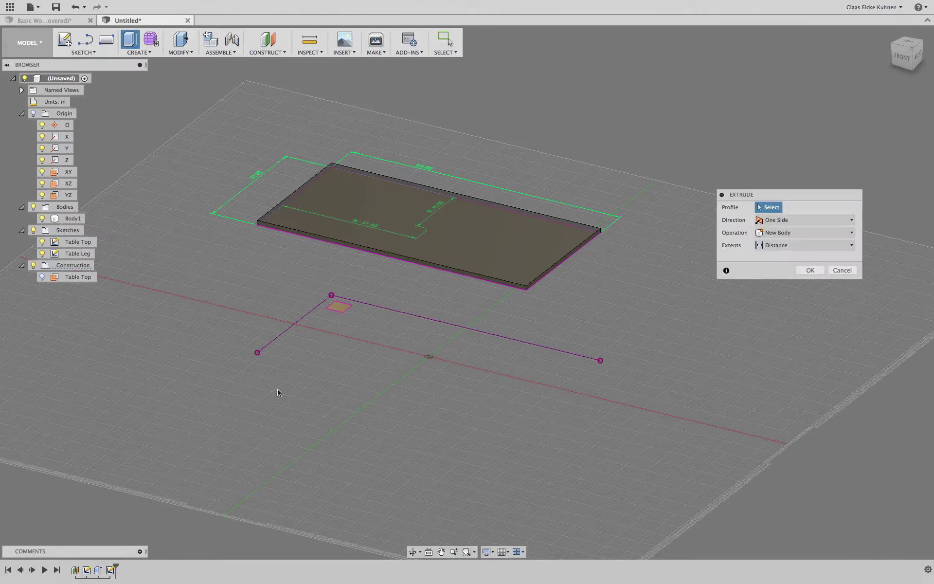
pyautogui.click(339, 309)
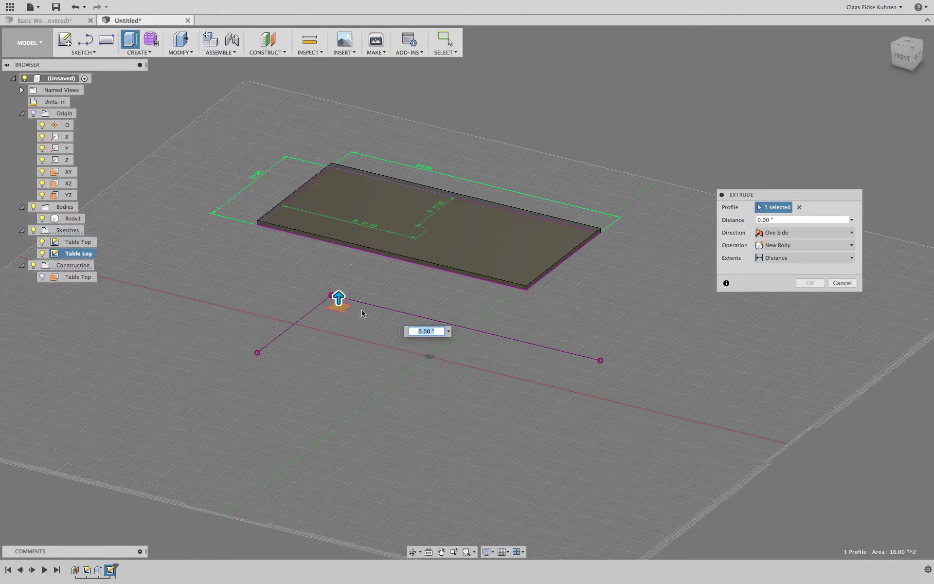
pyautogui.moveTo(339, 298); pyautogui.dragTo(341, 262)
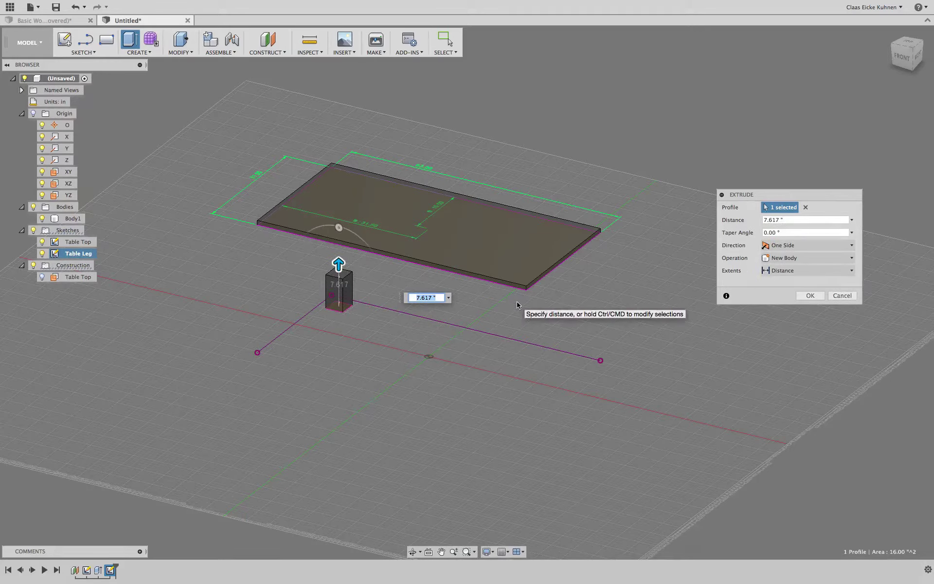
pyautogui.write('29')
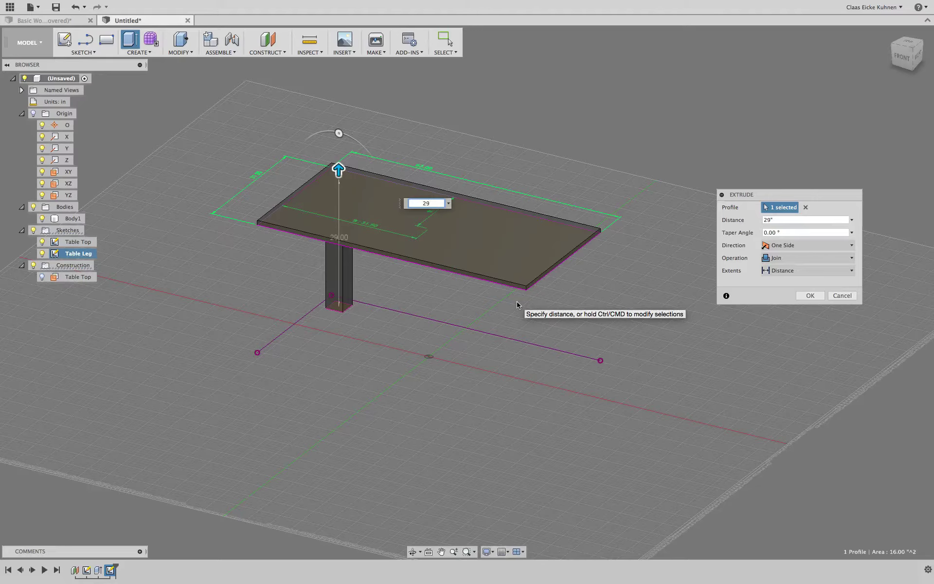
pyautogui.click(811, 296)
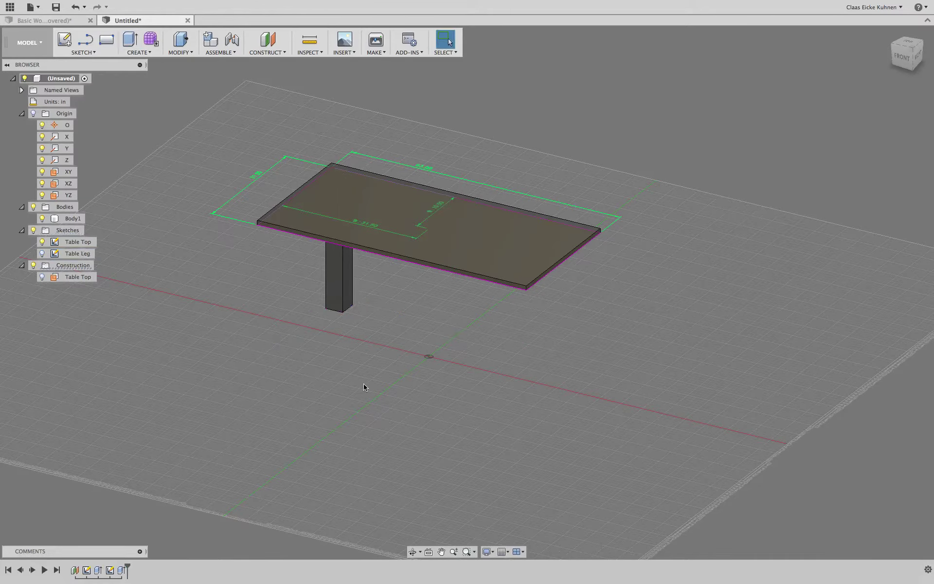
# - Test whether the leg follows the tabletop by setting the Table Top plane's offset to 35 inches, and undo that change
pyautogui.click(903, 57)
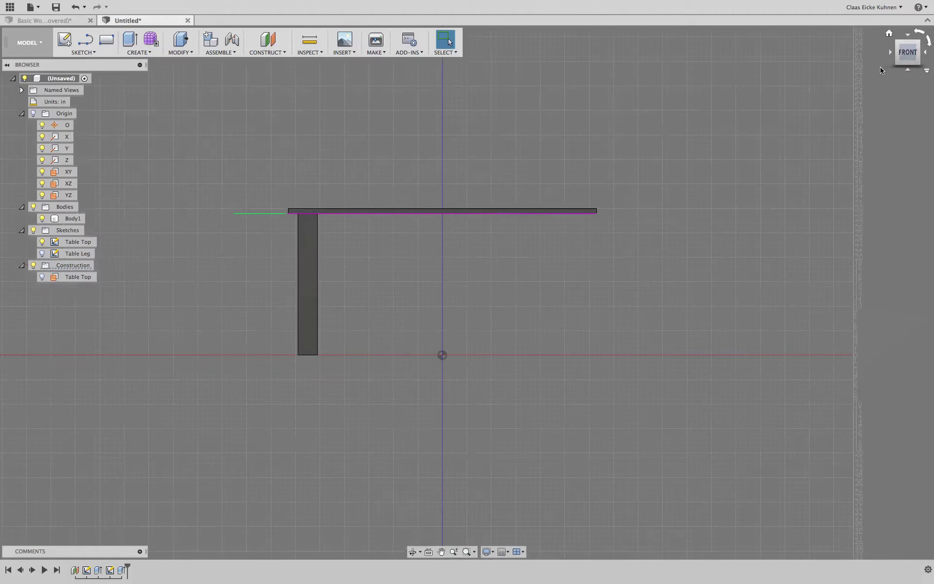
pyautogui.rightClick(75, 570)
pyautogui.click(144, 504)
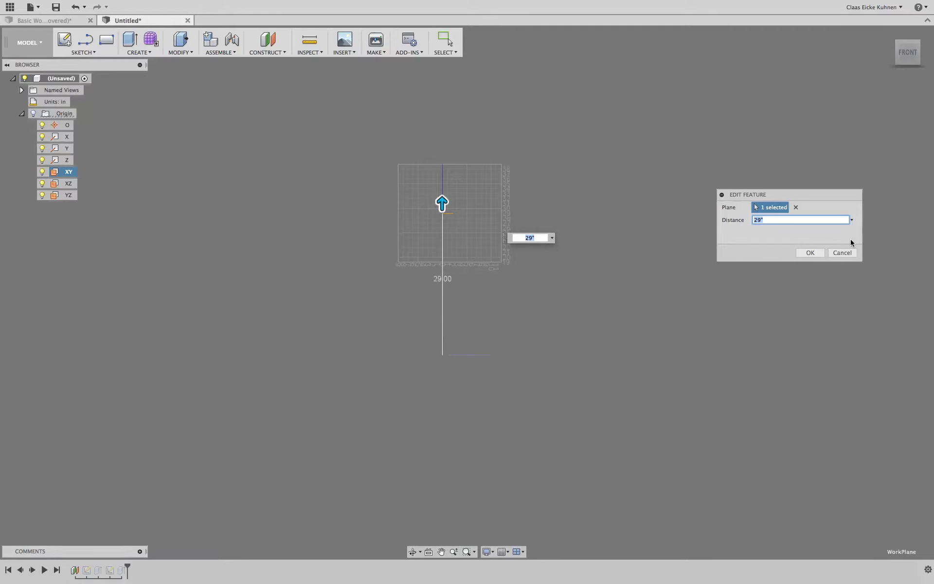
pyautogui.write('35')
pyautogui.press('Return')
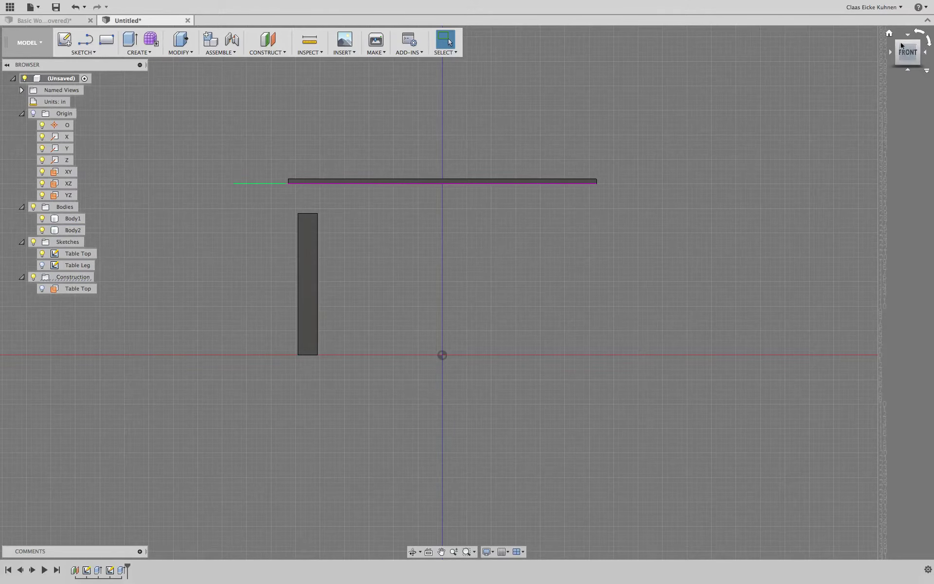
pyautogui.click(889, 33)
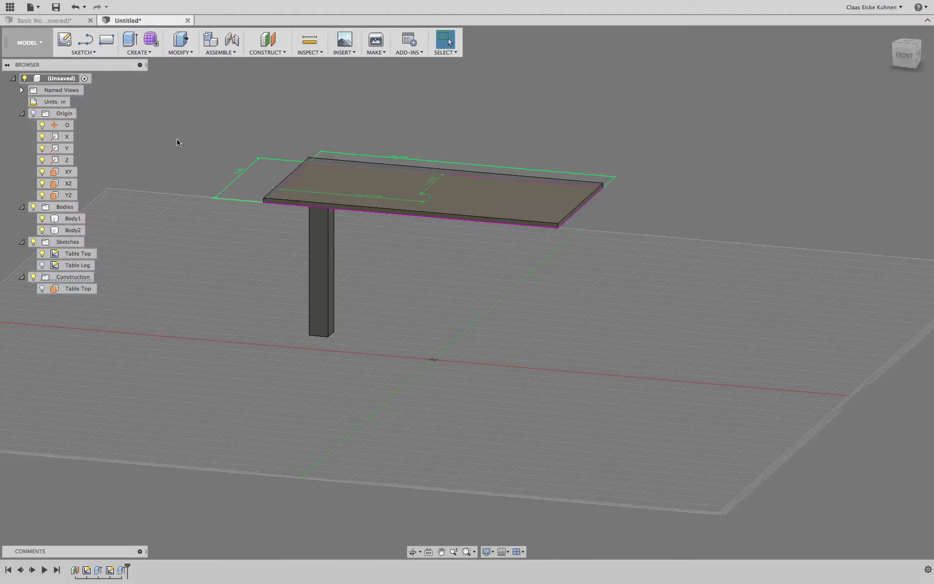
pyautogui.press('super+z')
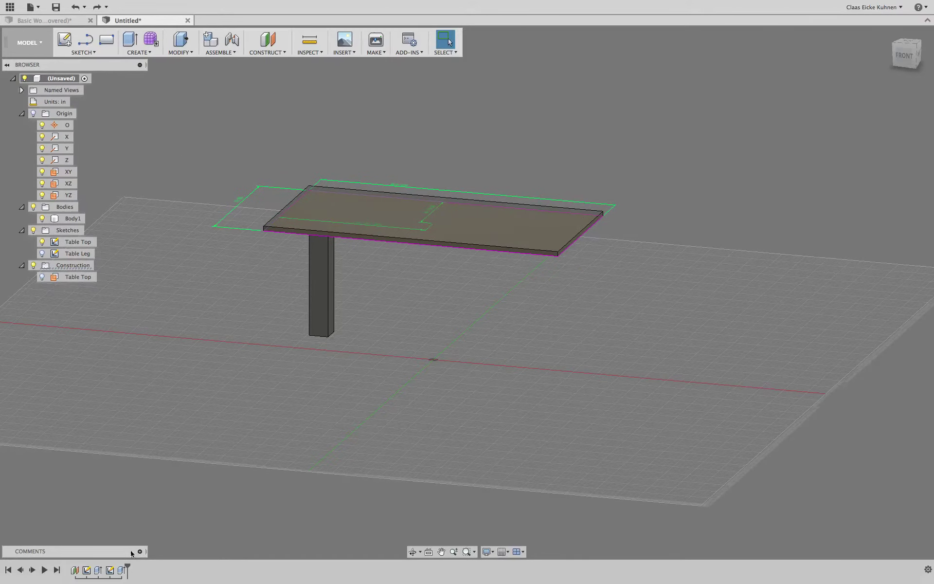
# - Edit the leg extrusion so its extents use the To option, ending at the underside of the tabletop
pyautogui.doubleClick(122, 571)
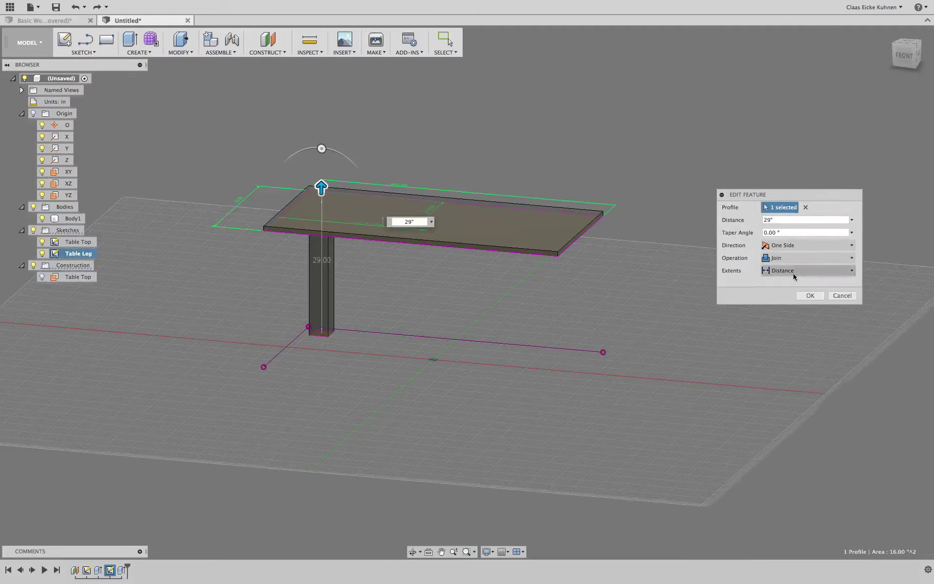
pyautogui.moveTo(321, 187); pyautogui.dragTo(521, 275)
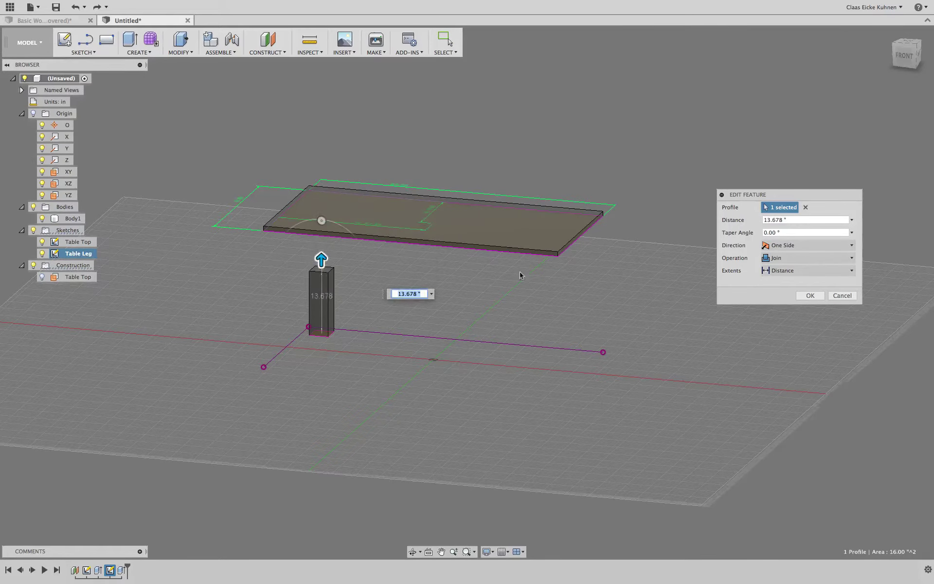
pyautogui.click(811, 271)
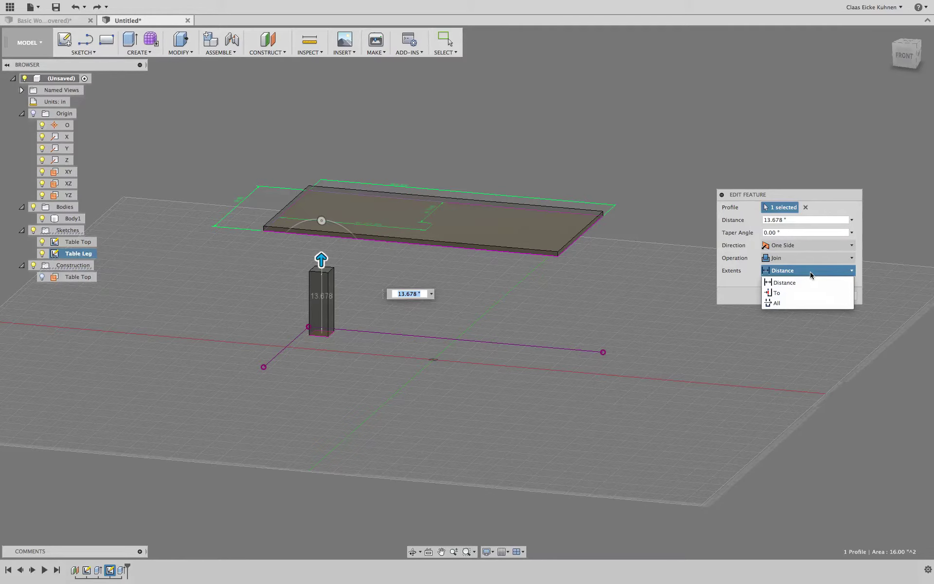
pyautogui.click(785, 292)
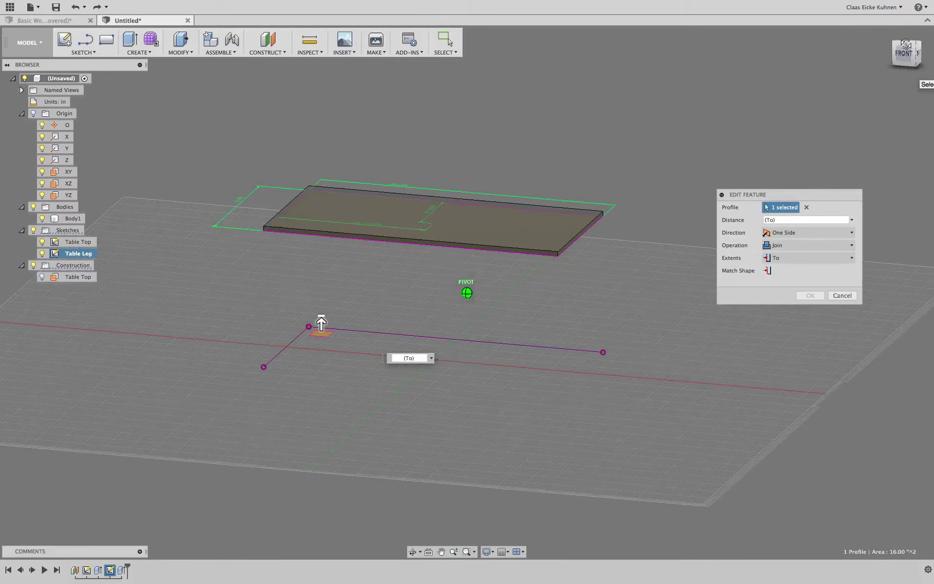
pyautogui.click(900, 72)
pyautogui.click(477, 210)
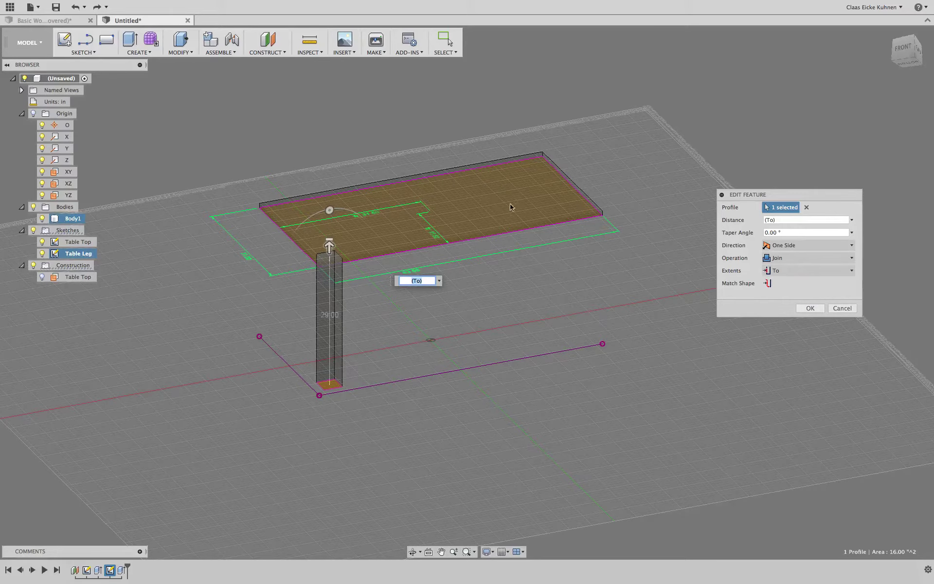
pyautogui.click(904, 49)
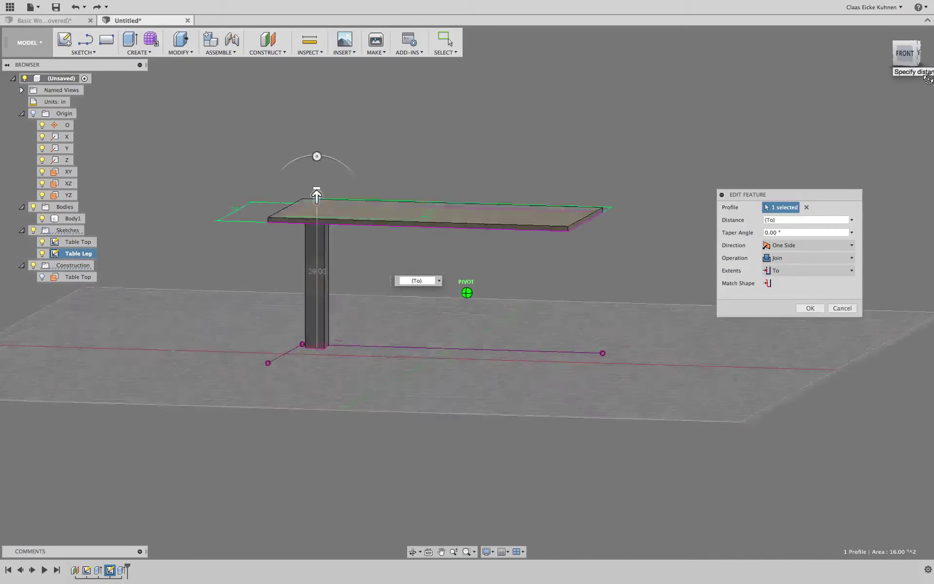
pyautogui.click(809, 308)
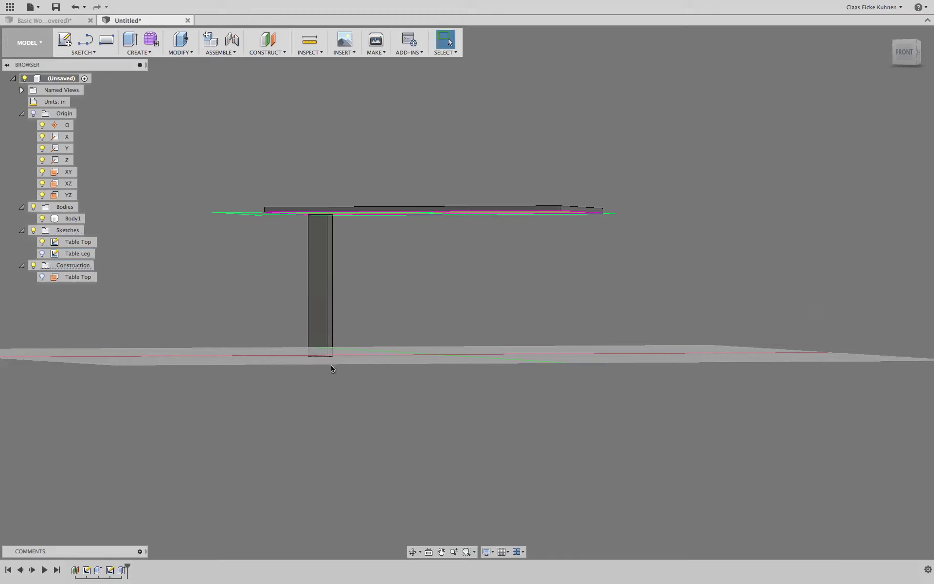
# - Set the Table Top plane's offset distance to 35 inches and check how the leg responds
pyautogui.rightClick(75, 572)
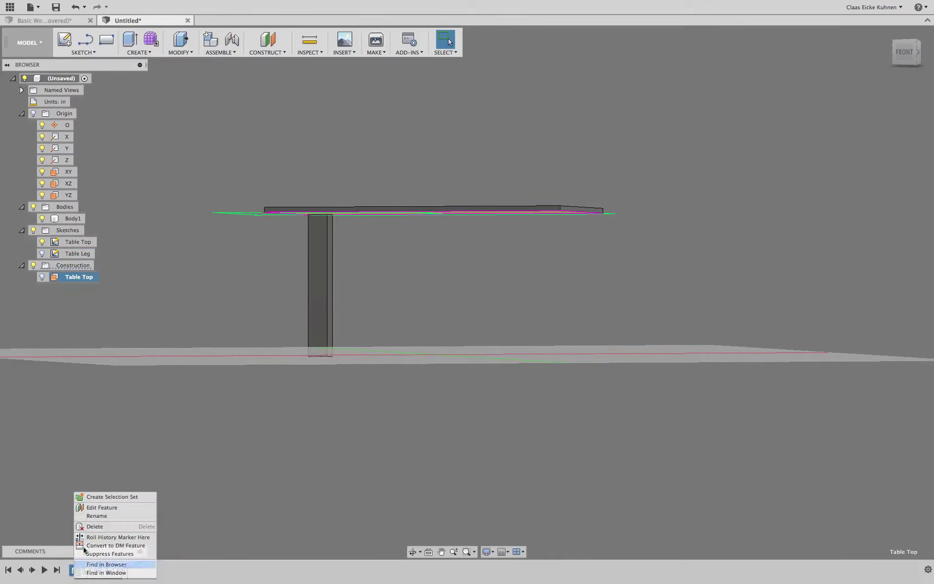
pyautogui.click(97, 507)
pyautogui.click(781, 219)
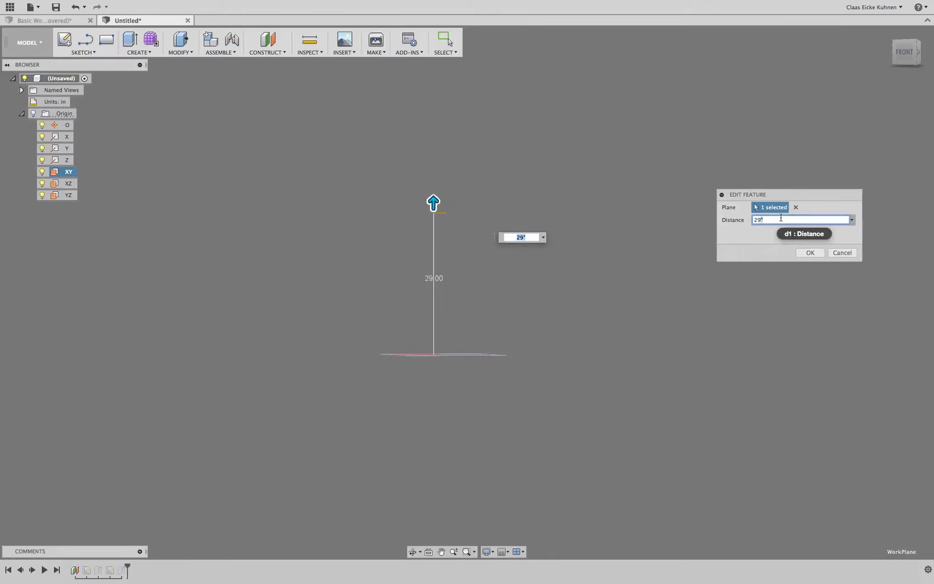
pyautogui.doubleClick(781, 218)
pyautogui.write('30')
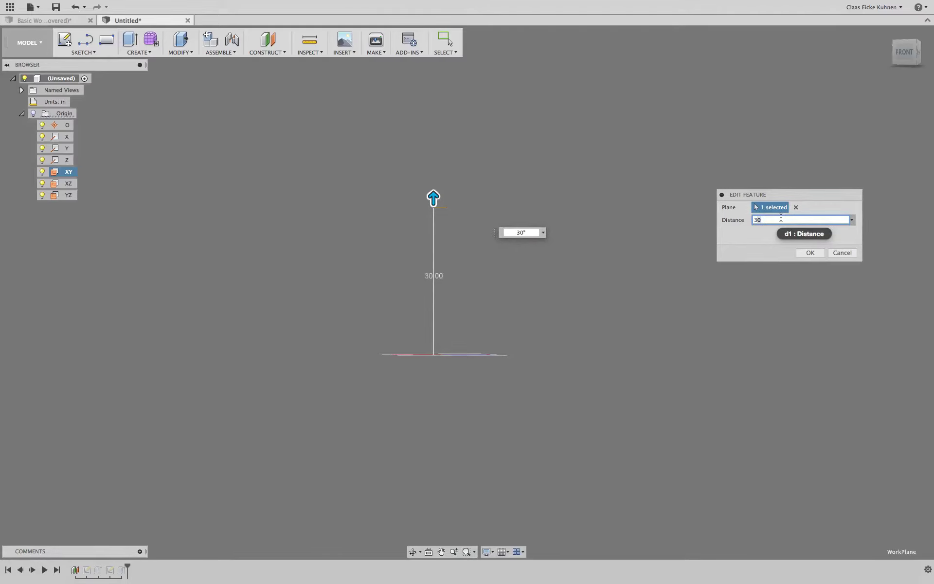
pyautogui.press('Return')
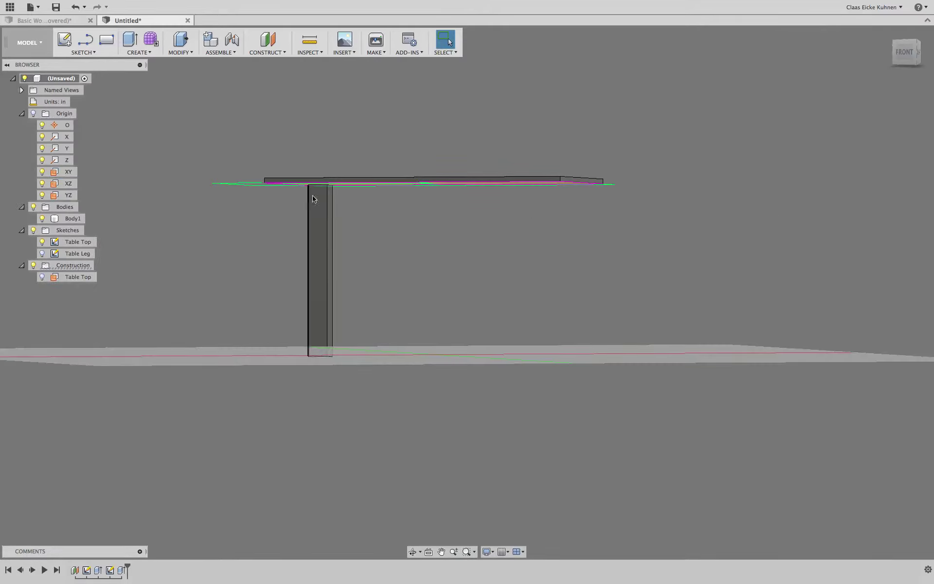
pyautogui.click(314, 234)
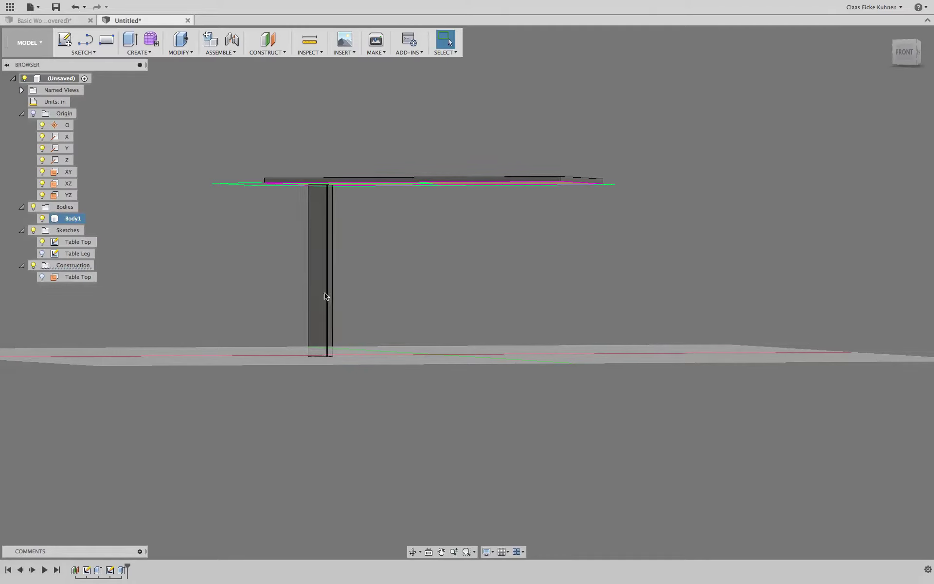
pyautogui.press('Escape')
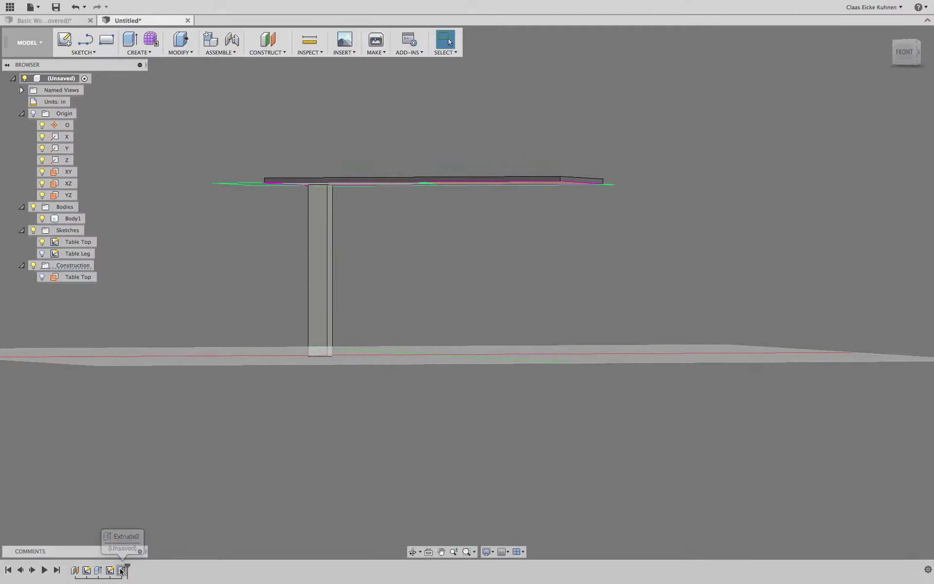
# - Restore the Table Top construction plane's offset distance to 29 inches
pyautogui.click(122, 571)
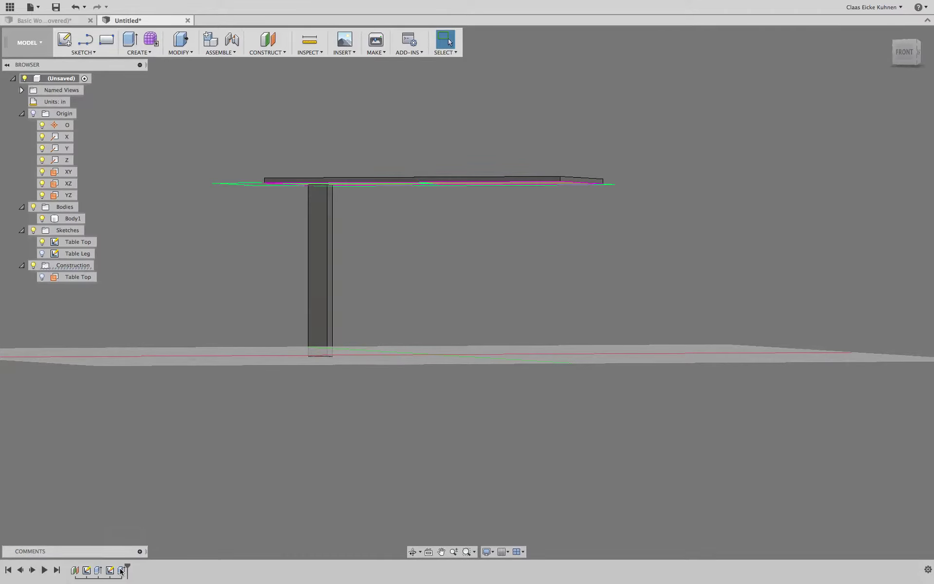
pyautogui.click(74, 571)
pyautogui.rightClick(75, 571)
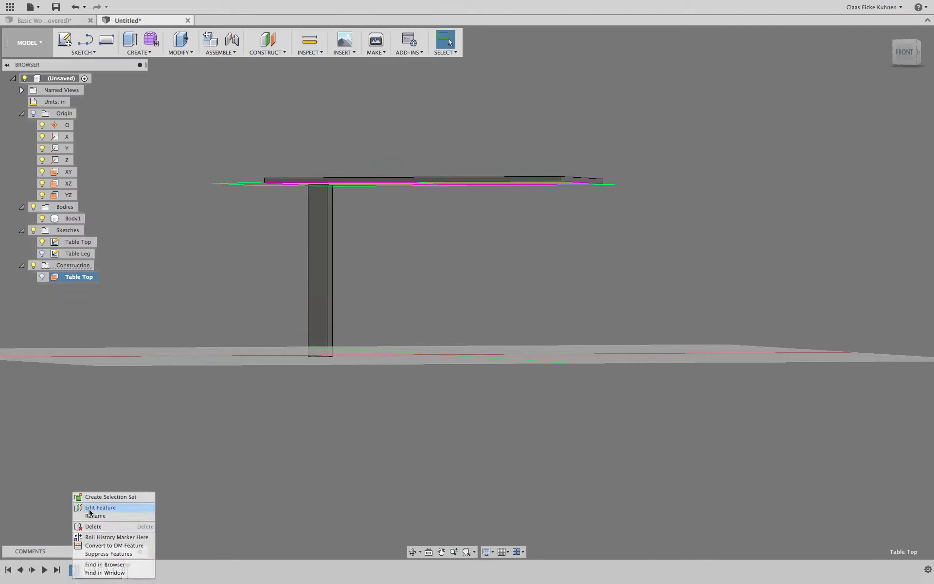
pyautogui.click(100, 508)
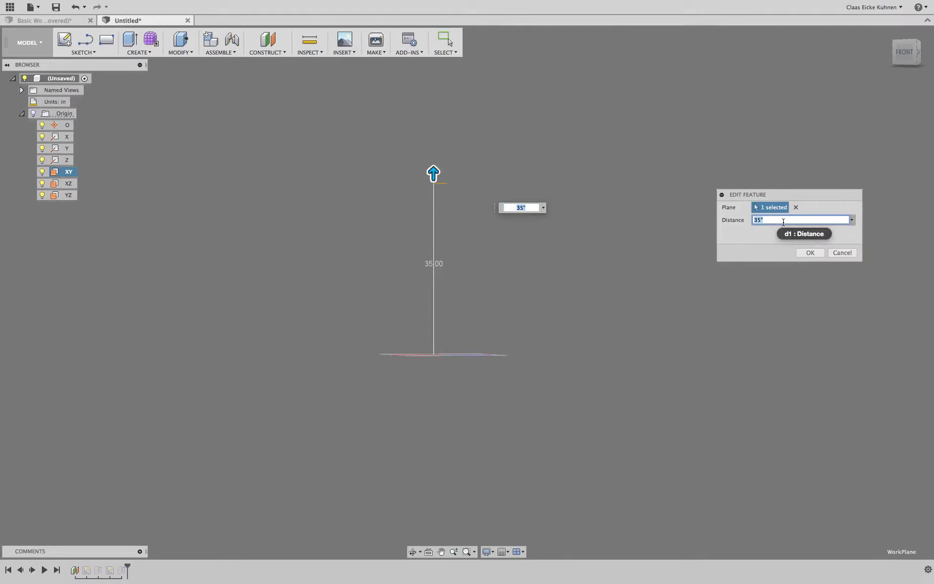
pyautogui.write('29')
pyautogui.press('Return')
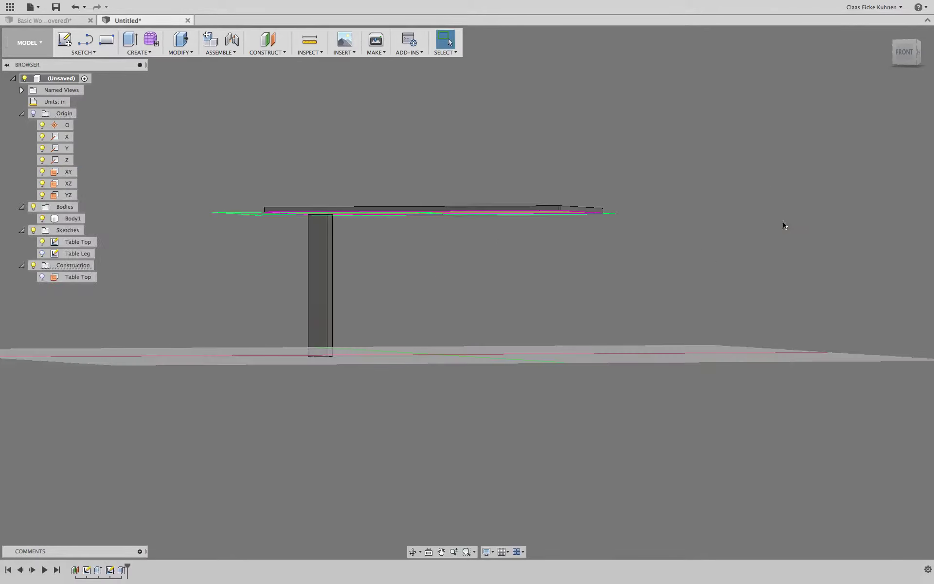
# - Hide and reshow Body1 to check whether the leg and tabletop belong to the same body
pyautogui.moveTo(898, 69); pyautogui.dragTo(895, 71)
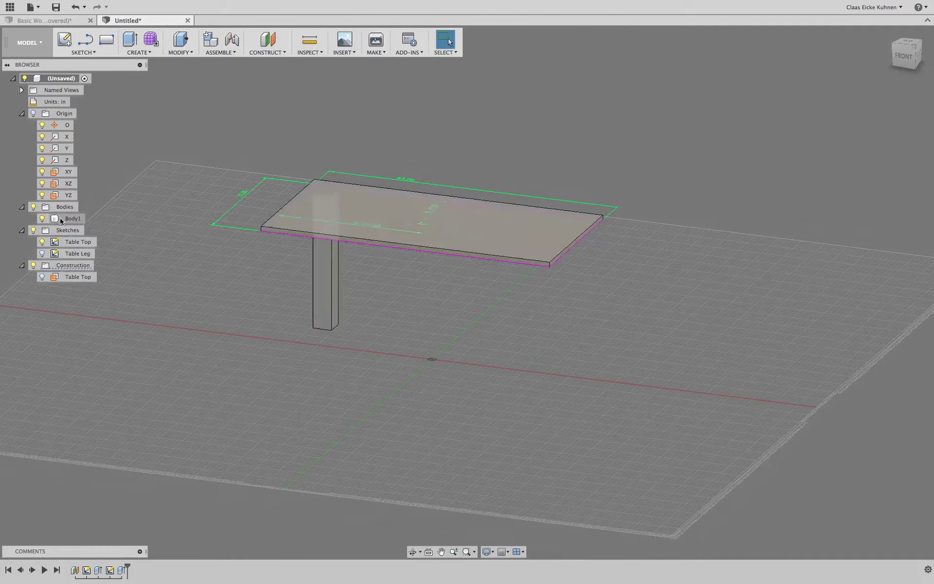
pyautogui.click(43, 219)
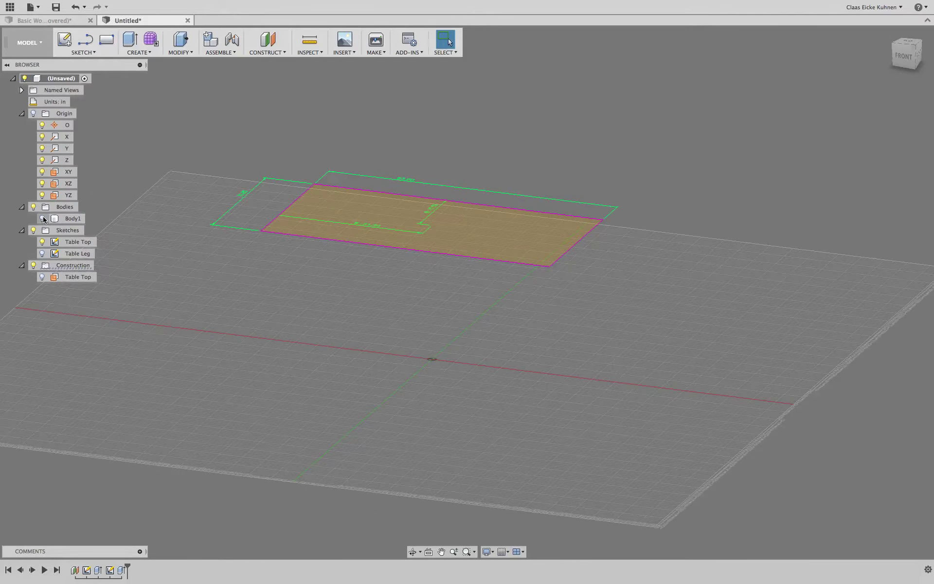
pyautogui.click(43, 219)
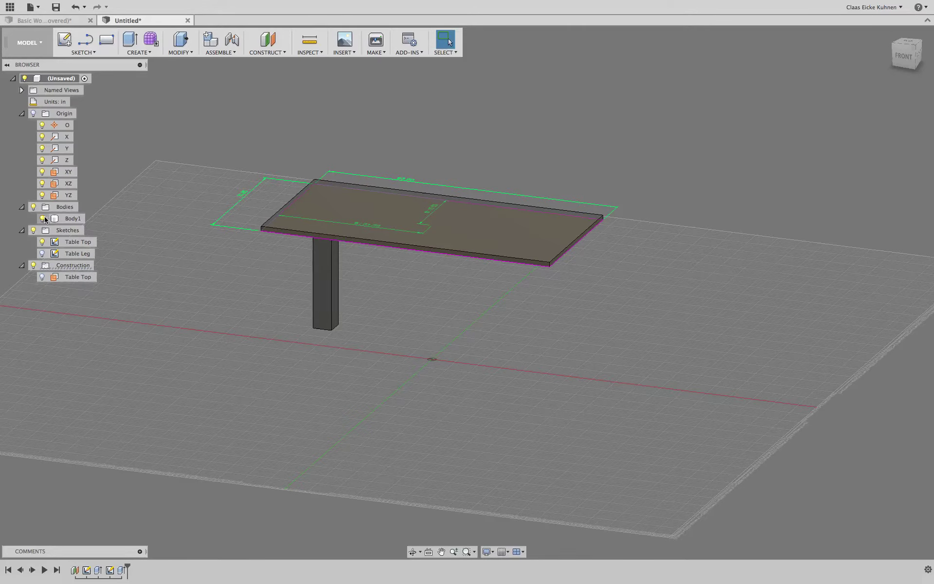
# - Change the leg extrusion's operation to New Body and inspect the separate leg from below the tabletop
pyautogui.doubleClick(121, 571)
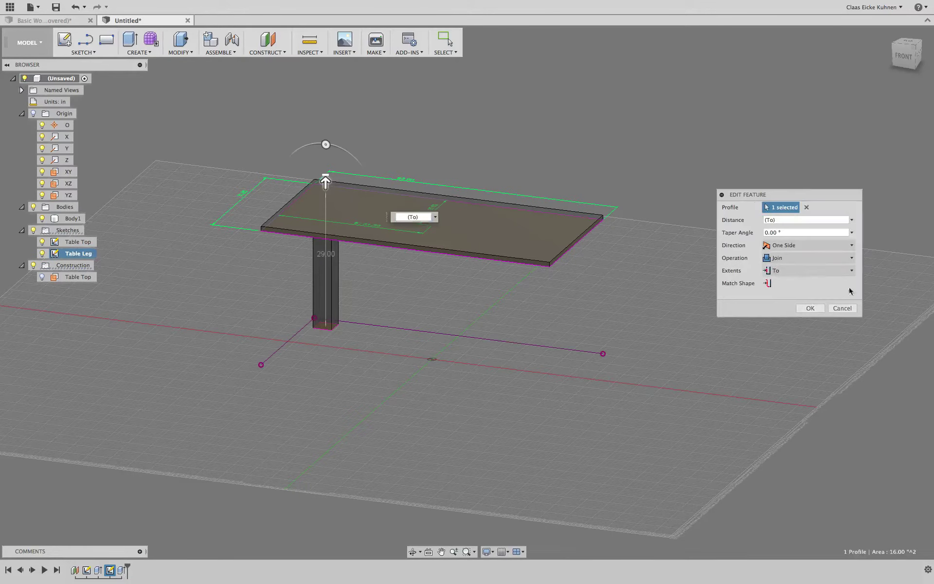
pyautogui.click(788, 258)
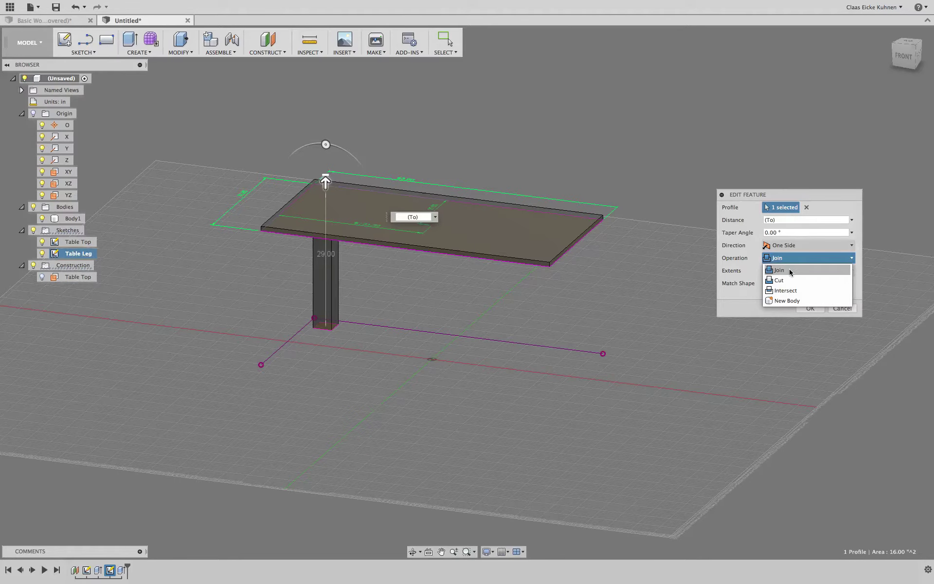
pyautogui.click(803, 301)
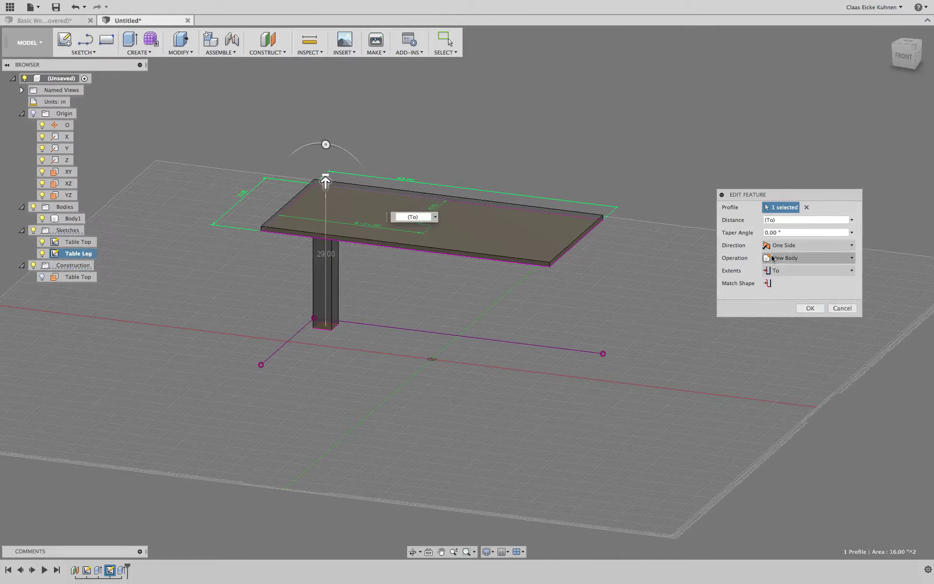
pyautogui.click(810, 308)
pyautogui.moveTo(467, 292)
pyautogui.keyDown('shift'); pyautogui.mouseDown(button='middle')
pyautogui.moveTo(450, 42)
pyautogui.moveTo(925, 90)
pyautogui.mouseUp(button='middle'); pyautogui.keyUp('shift')
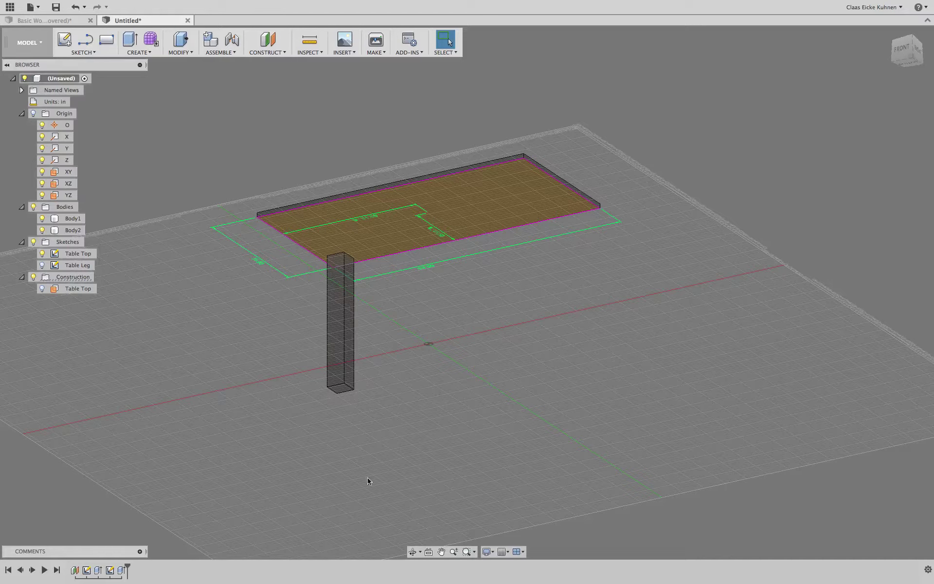
# - Hide all sketches and mirror the leg body across the YZ origin plane, using the Bodies pattern type
pyautogui.click(33, 242)
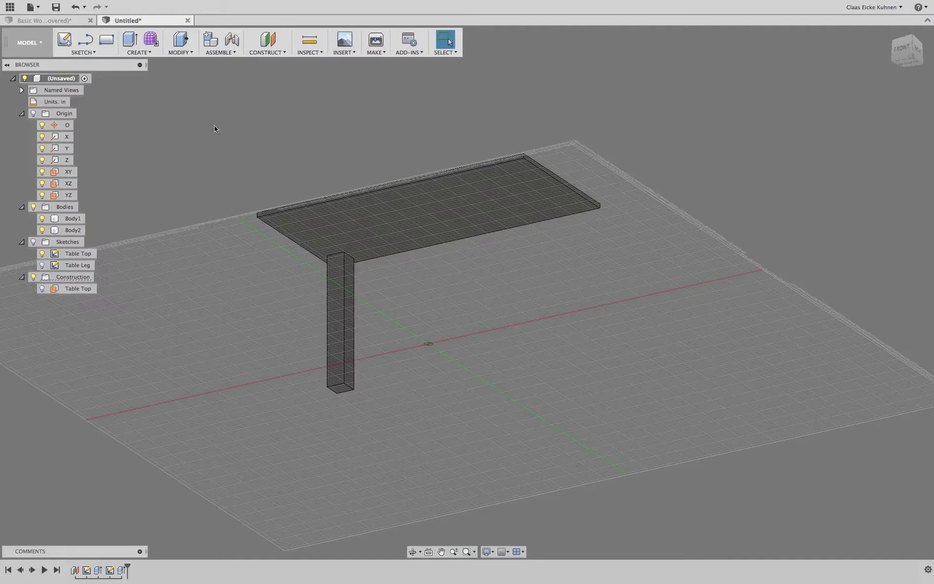
pyautogui.moveTo(906, 53)
pyautogui.mouseDown()
pyautogui.moveTo(919, 88)
pyautogui.moveTo(879, 87)
pyautogui.mouseUp()
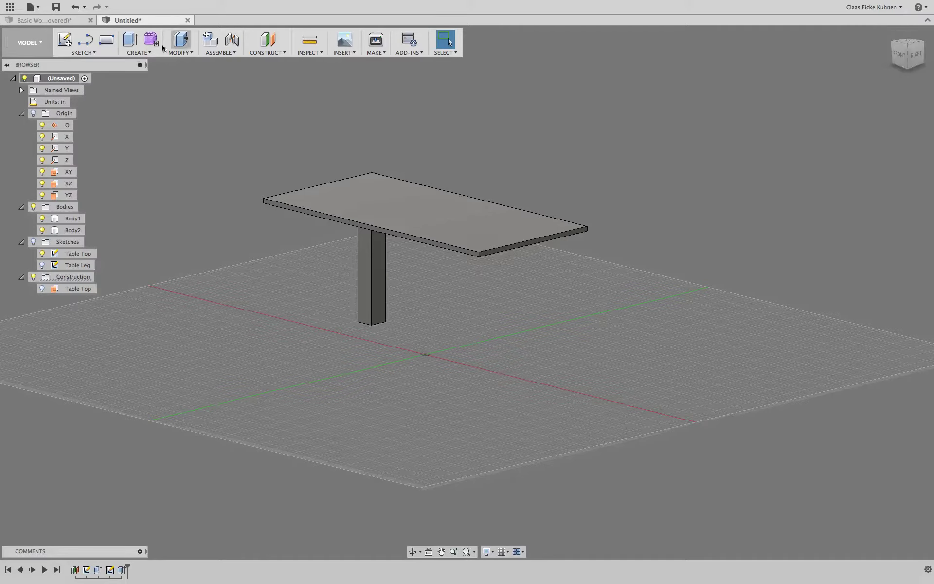
pyautogui.click(179, 52)
pyautogui.click(139, 52)
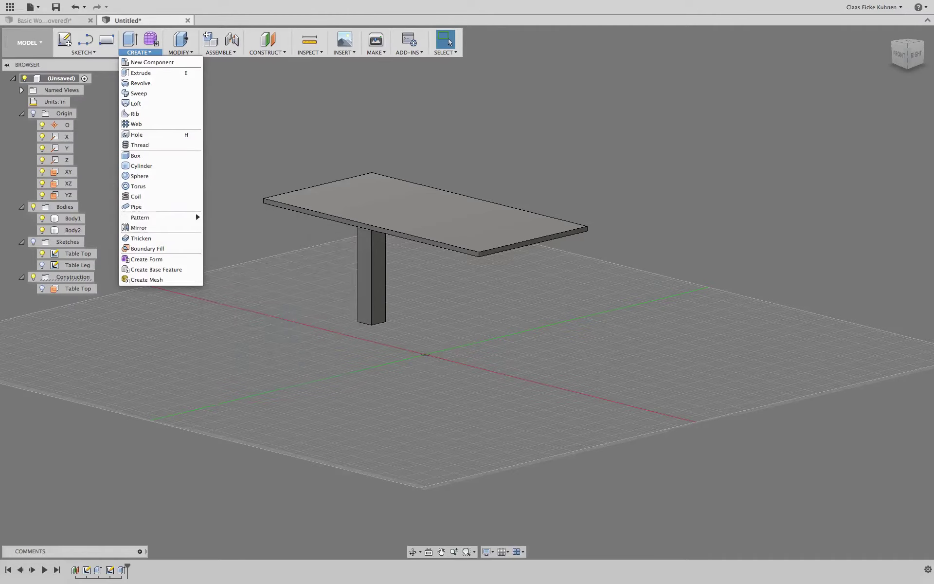
pyautogui.click(139, 227)
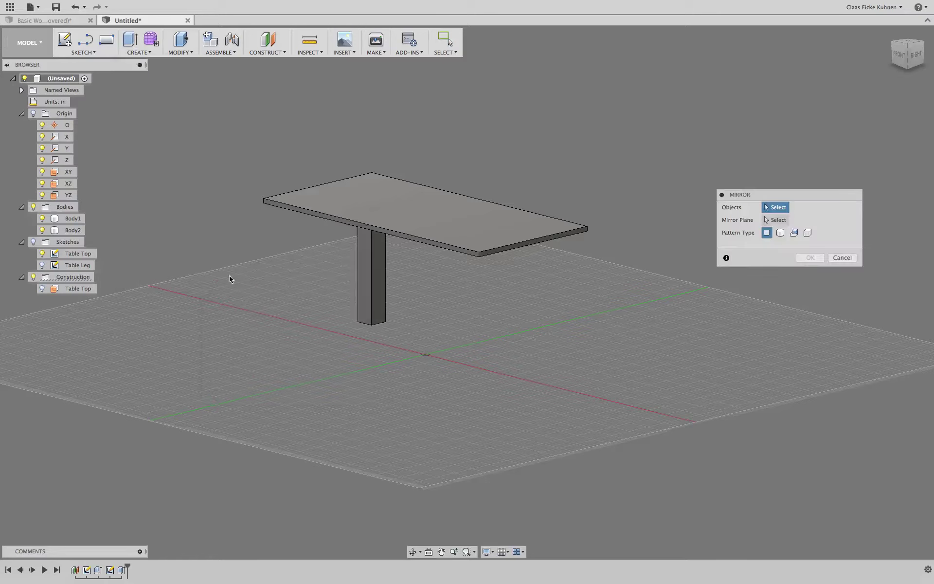
pyautogui.click(781, 234)
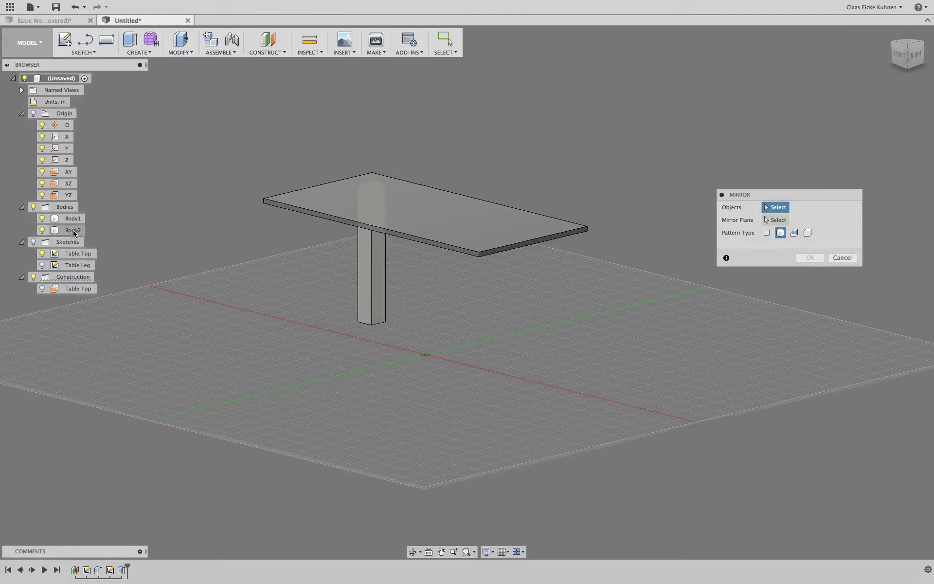
pyautogui.click(376, 283)
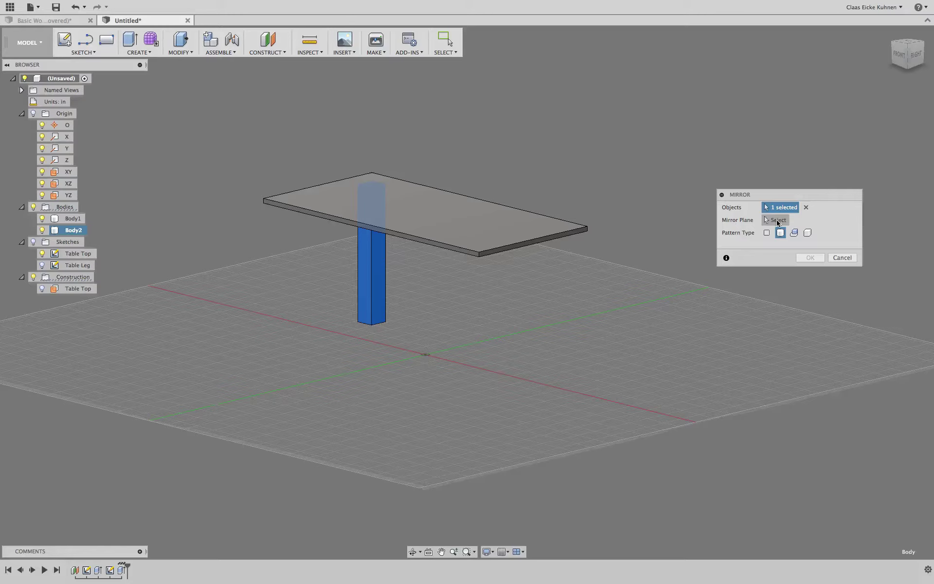
pyautogui.click(778, 221)
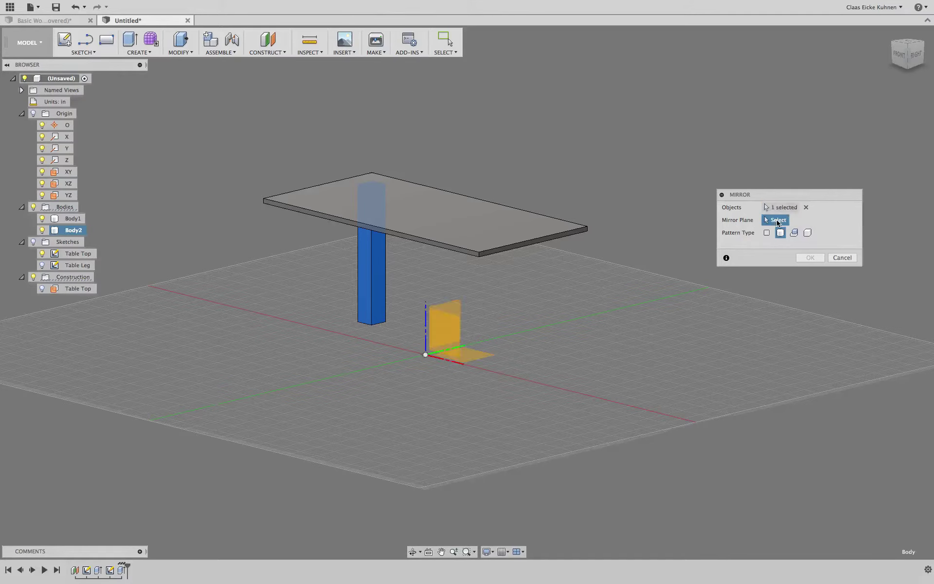
pyautogui.click(460, 306)
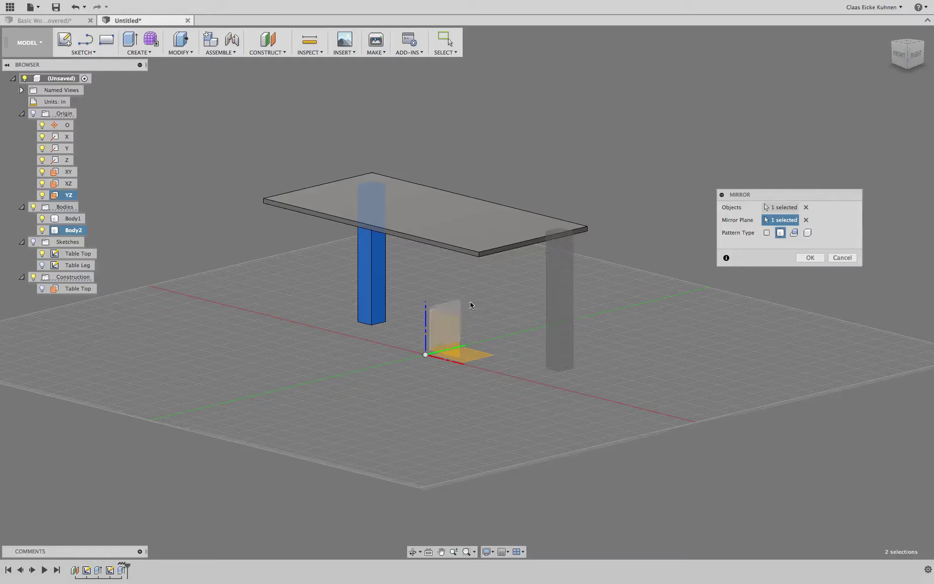
pyautogui.click(813, 258)
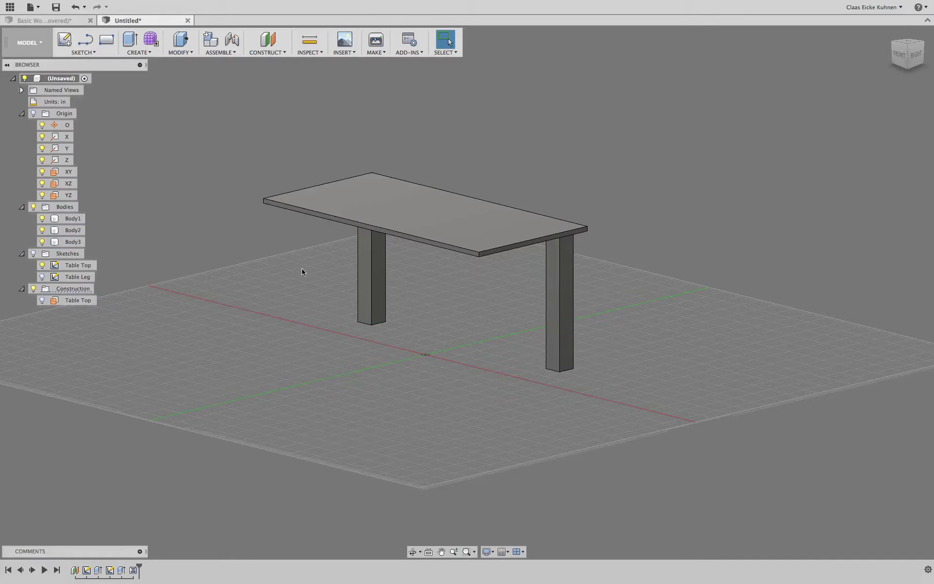
# - Mirror both leg bodies across the XZ origin plane to give the table four legs
pyautogui.rightClick(159, 167)
pyautogui.rightClick(191, 178)
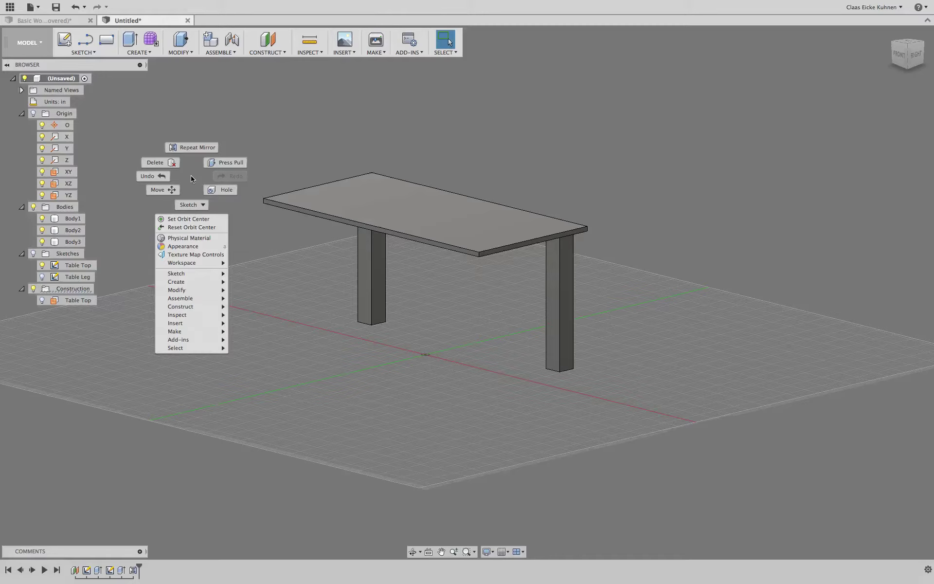
pyautogui.click(192, 148)
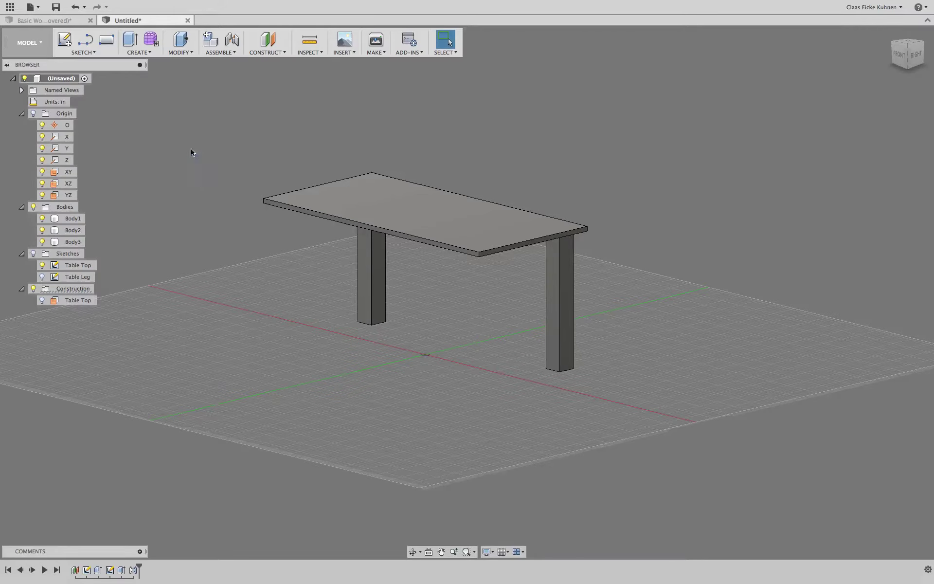
pyautogui.click(370, 262)
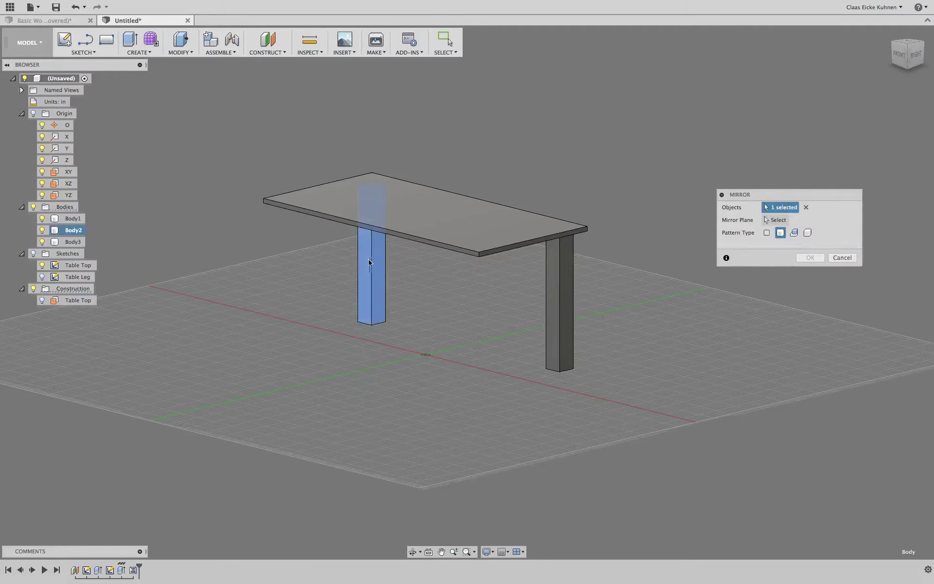
pyautogui.click(557, 287)
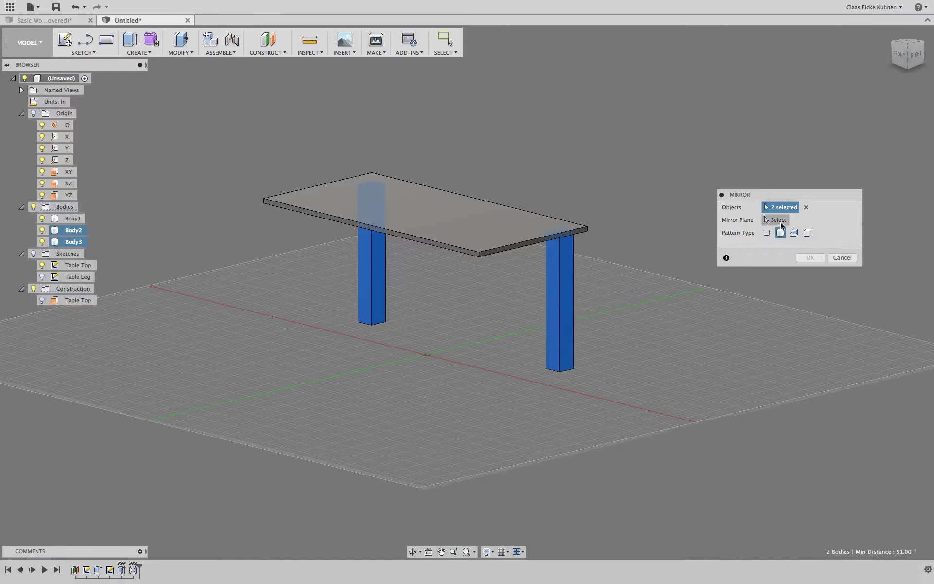
pyautogui.click(777, 222)
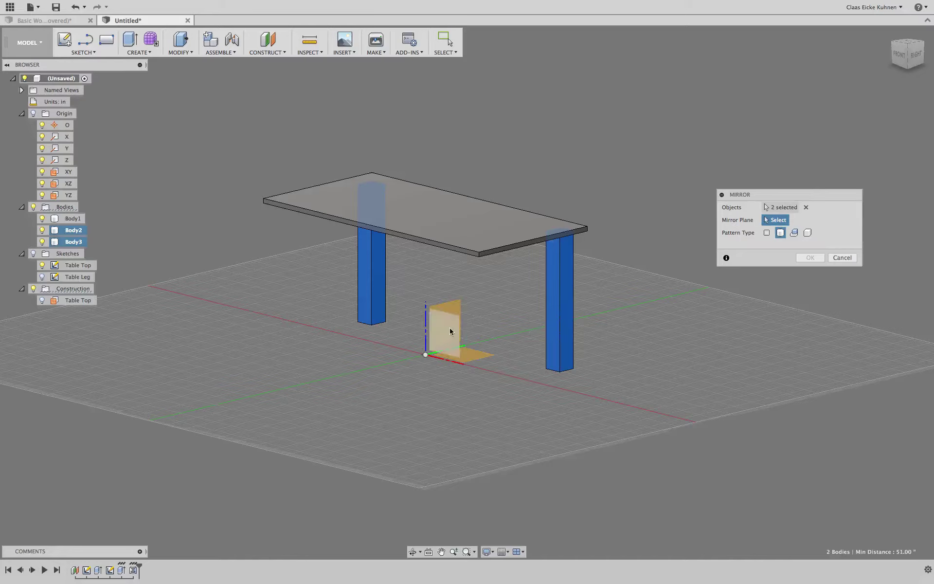
pyautogui.moveTo(906, 57); pyautogui.dragTo(902, 73)
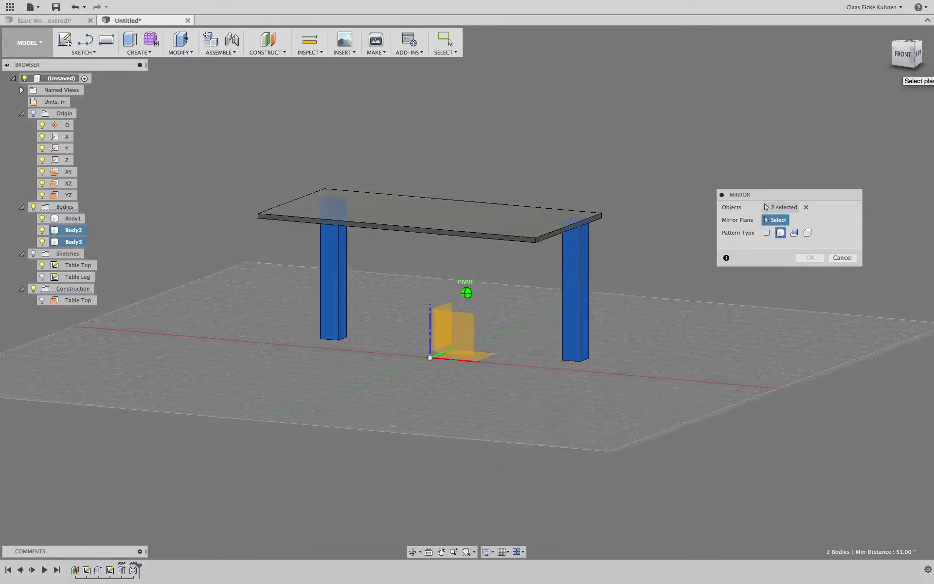
pyautogui.click(469, 325)
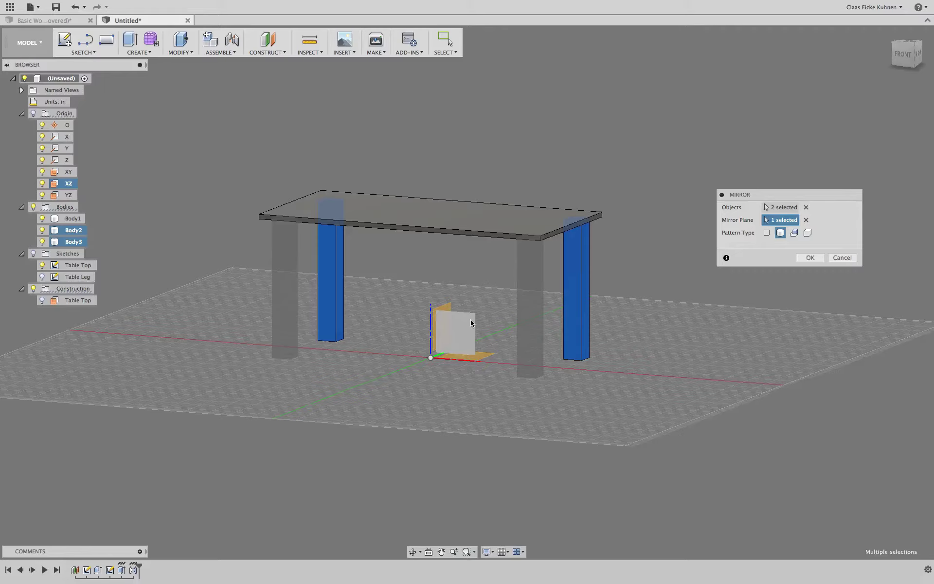
pyautogui.click(917, 52)
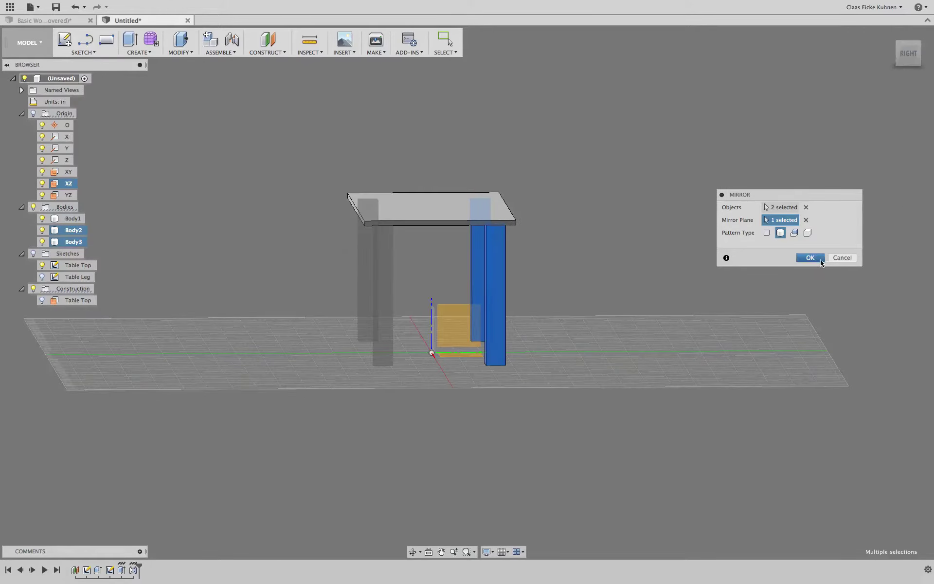
pyautogui.click(811, 257)
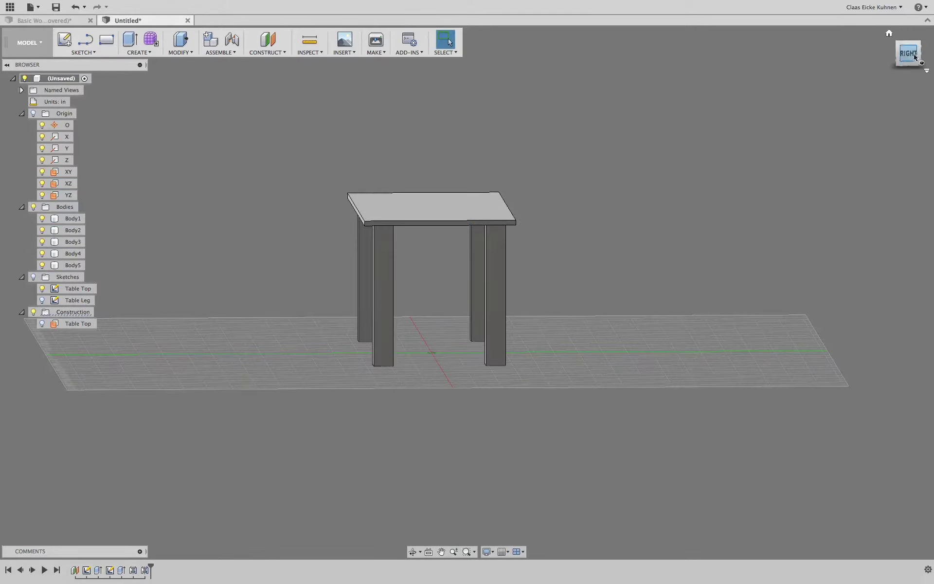
# - Turn sketch visibility back on with the Table Top sketch hidden, and show the Table Leg sketch with its dimensions
pyautogui.moveTo(897, 82); pyautogui.dragTo(871, 68)
pyautogui.moveTo(467, 293)
pyautogui.keyDown('shift'); pyautogui.mouseDown(button='middle')
pyautogui.moveTo(506, 253)
pyautogui.moveTo(481, 311)
pyautogui.moveTo(511, 355)
pyautogui.moveTo(516, 316)
pyautogui.mouseUp(button='middle'); pyautogui.keyUp('shift')
pyautogui.keyDown('shift'); pyautogui.moveTo(468, 292); pyautogui.dragTo(318, 316, button='middle'); pyautogui.keyUp('shift')
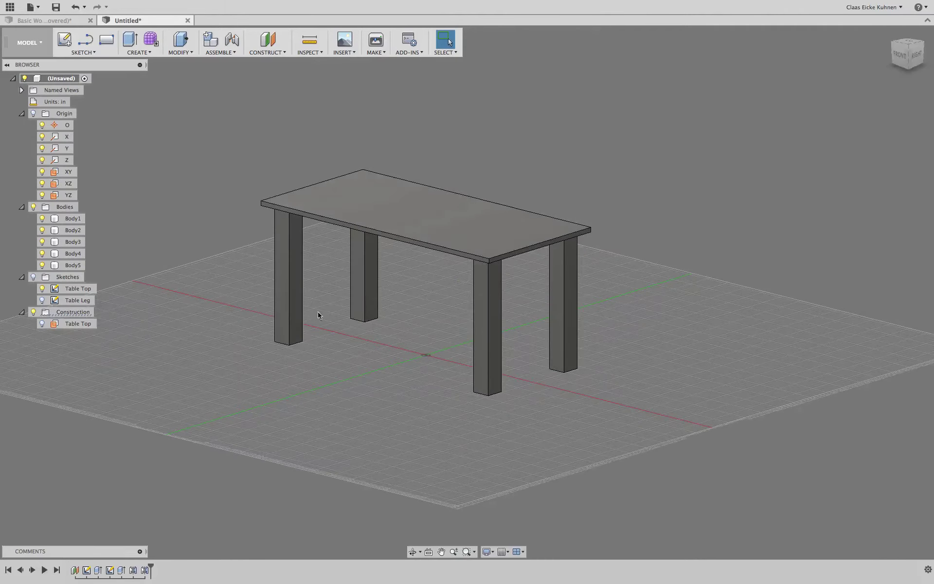
pyautogui.click(42, 289)
pyautogui.click(42, 289)
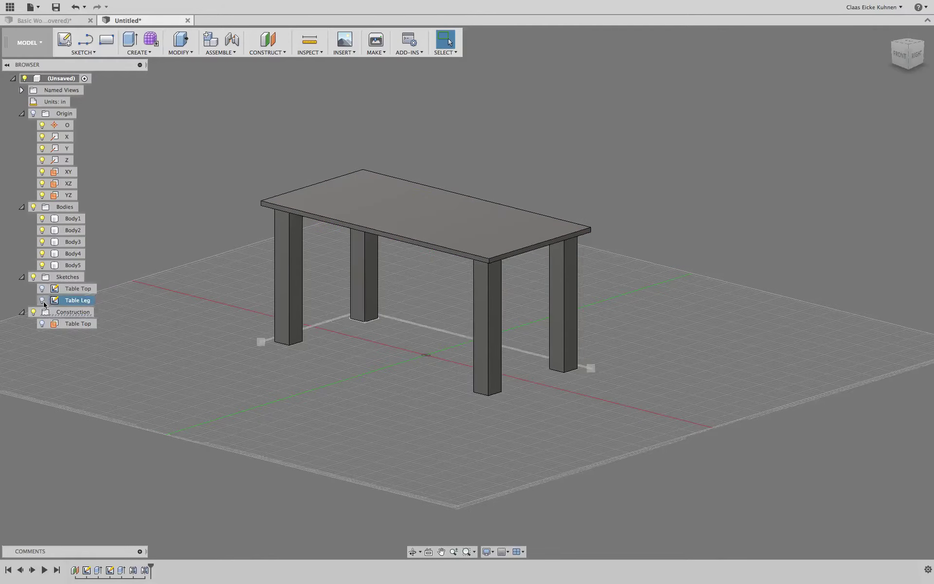
pyautogui.click(43, 300)
pyautogui.rightClick(70, 304)
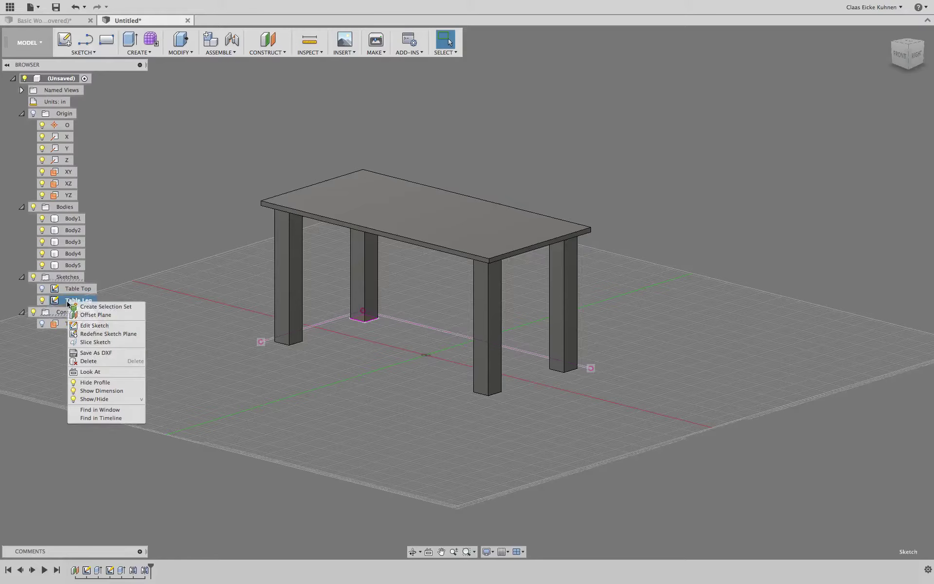
pyautogui.click(126, 398)
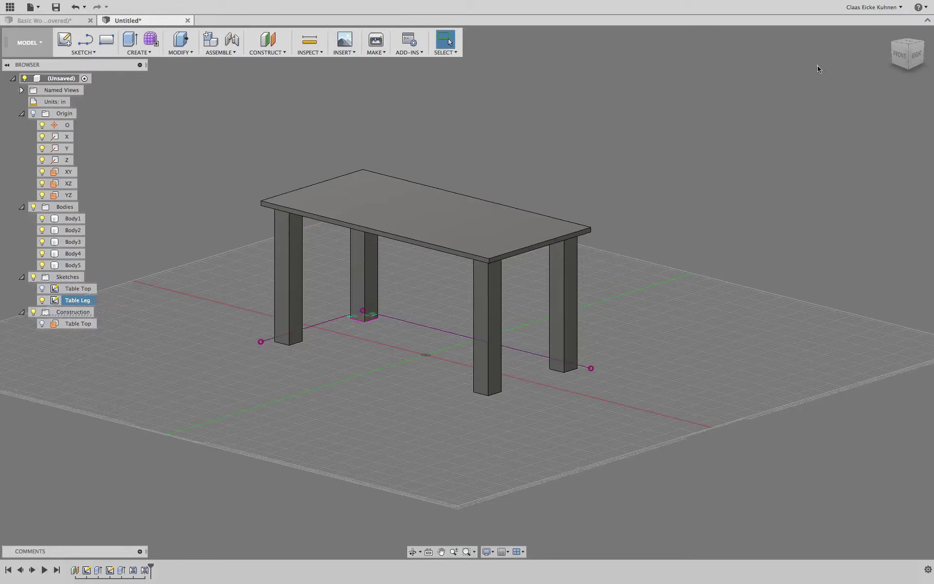
# - Edit the Table Leg sketch and dimension two adjacent sides of the leg profile at 4 inches each
pyautogui.moveTo(823, 70)
pyautogui.keyDown('shift'); pyautogui.mouseDown(button='middle')
pyautogui.moveTo(720, 98)
pyautogui.moveTo(745, 234)
pyautogui.mouseUp(button='middle'); pyautogui.keyUp('shift')
pyautogui.scroll(4, 491, 523)
pyautogui.scroll(3, 438, 422)
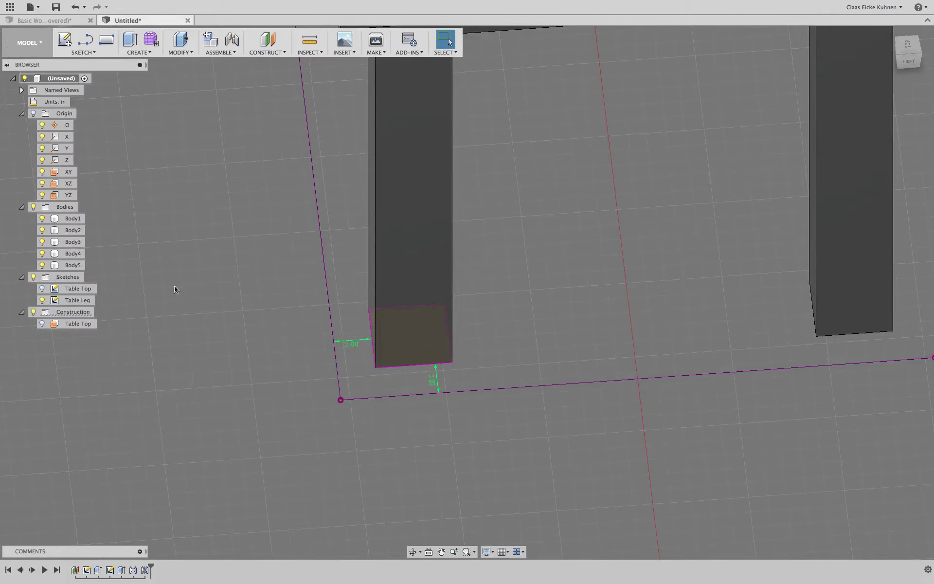
pyautogui.doubleClick(54, 300)
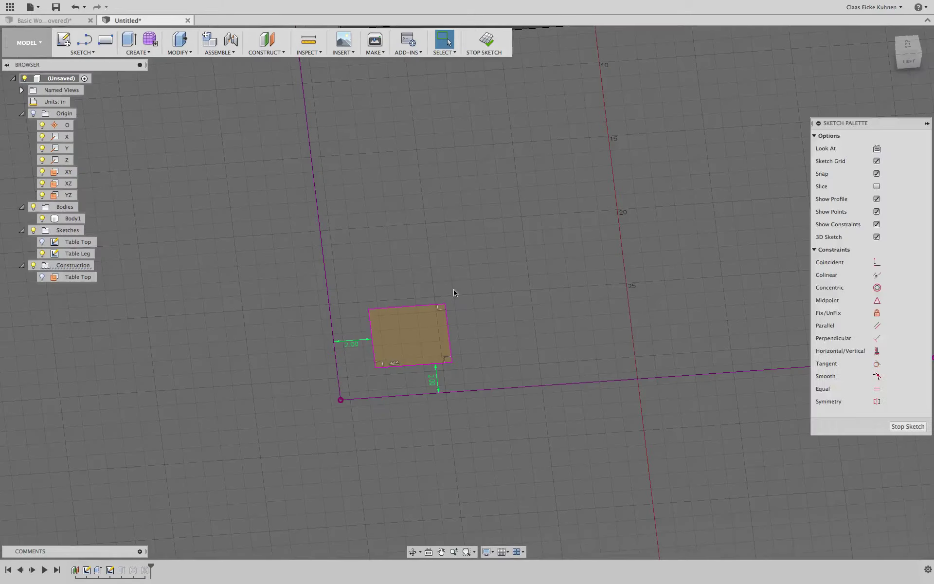
pyautogui.scroll(4, 453, 297)
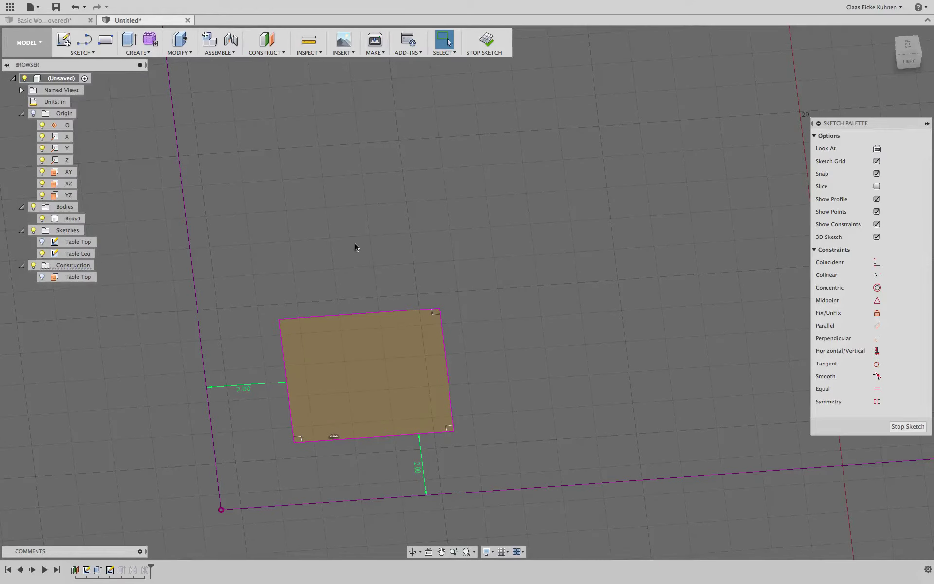
pyautogui.click(354, 317)
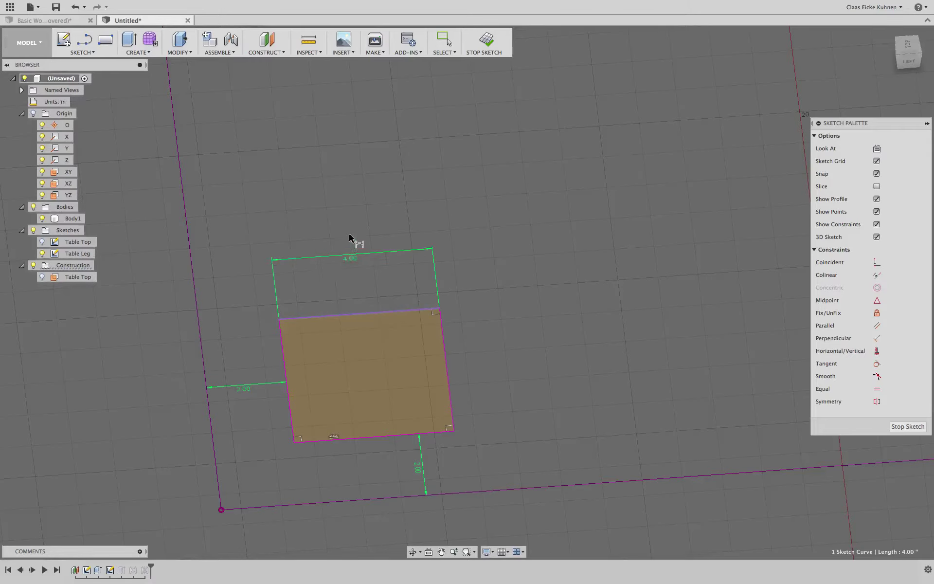
pyautogui.click(514, 163)
pyautogui.click(446, 363)
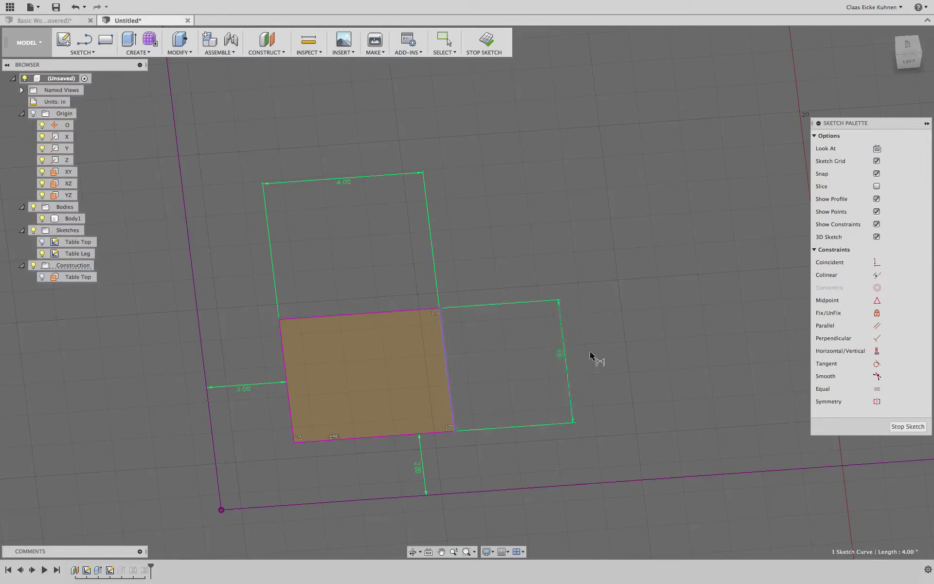
pyautogui.click(609, 352)
pyautogui.write('4')
pyautogui.press('Return')
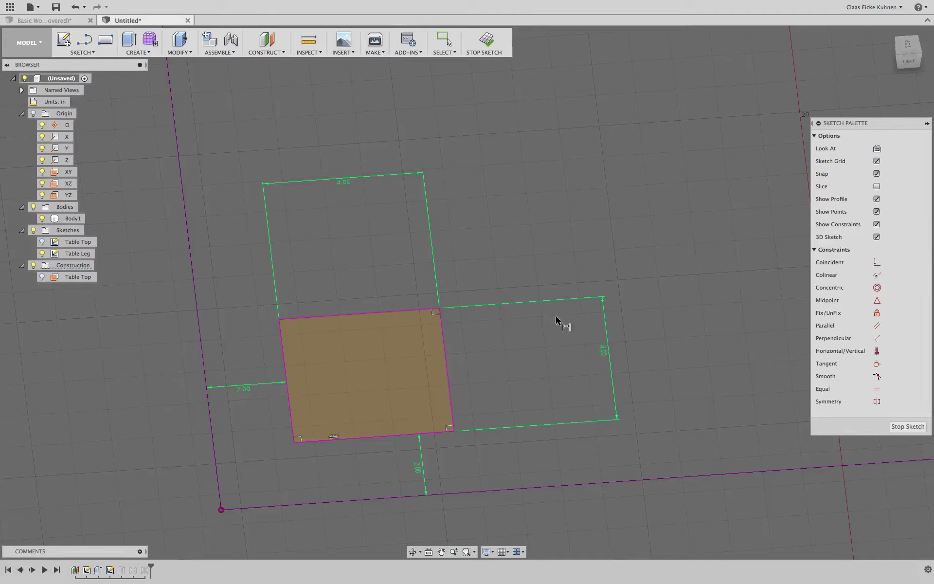
# - Link the leg profile's second side dimension to the first side's dimension so the section stays square
pyautogui.doubleClick(606, 349)
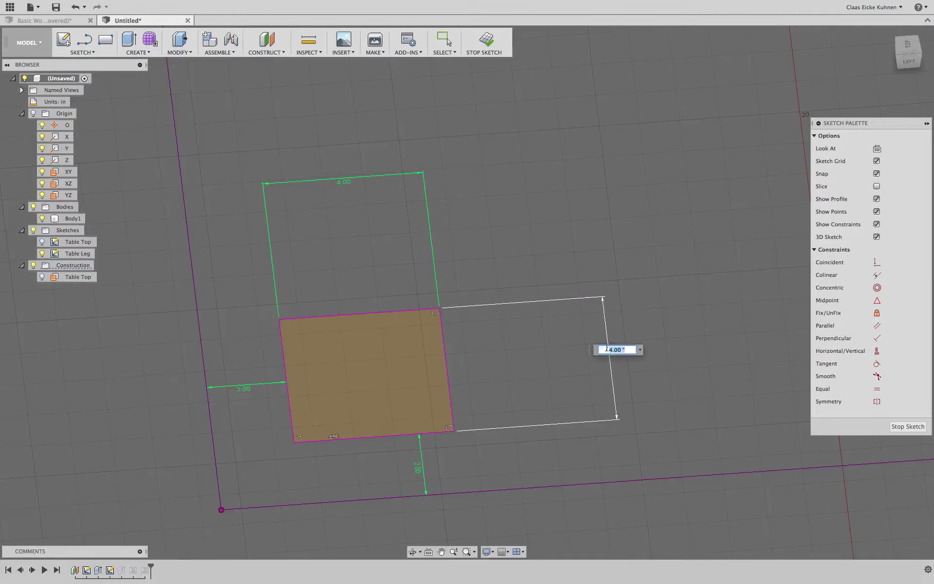
pyautogui.click(347, 183)
pyautogui.press('Return')
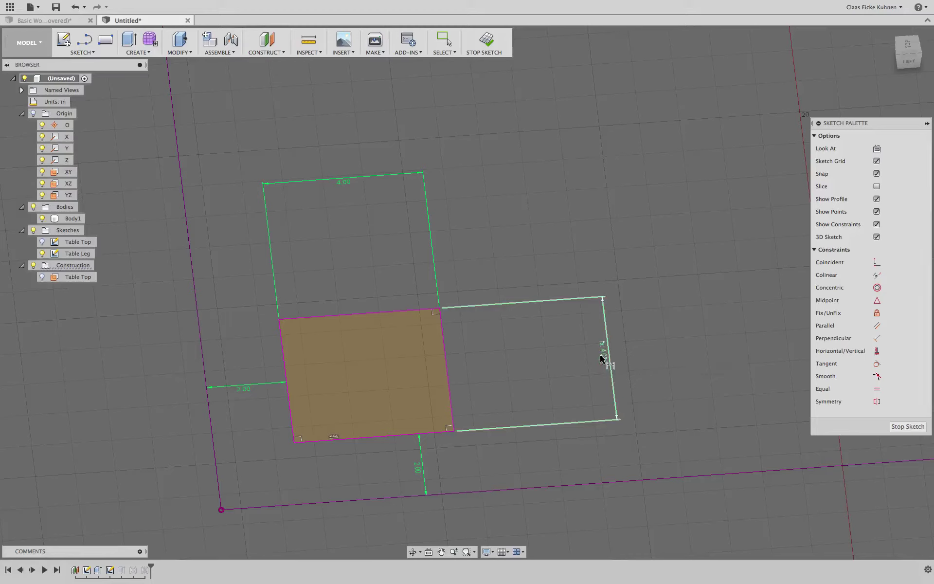
# - Set the leg profile's driving side dimension to 2 inches and finish the sketch to update all four legs
pyautogui.click(344, 183)
pyautogui.click(349, 177)
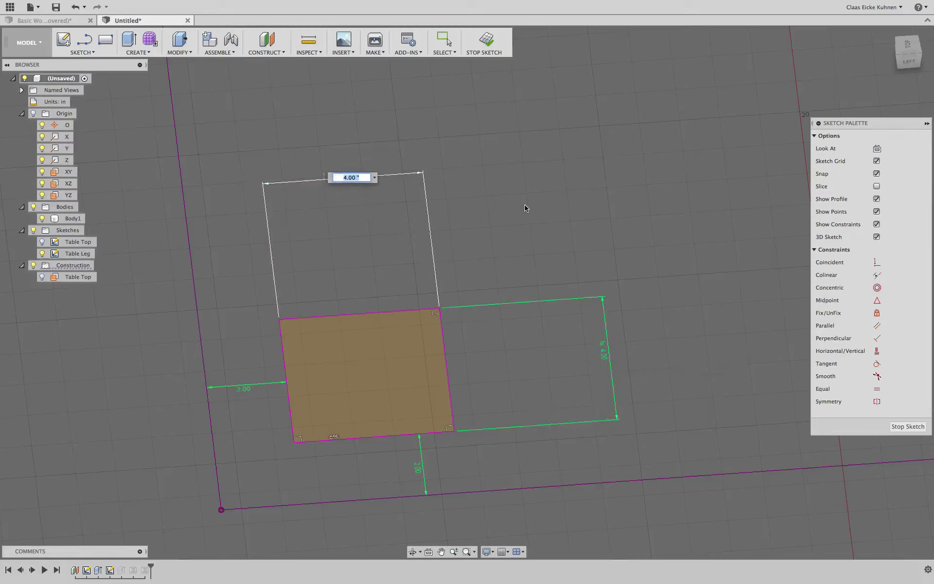
pyautogui.write('2')
pyautogui.press('Return')
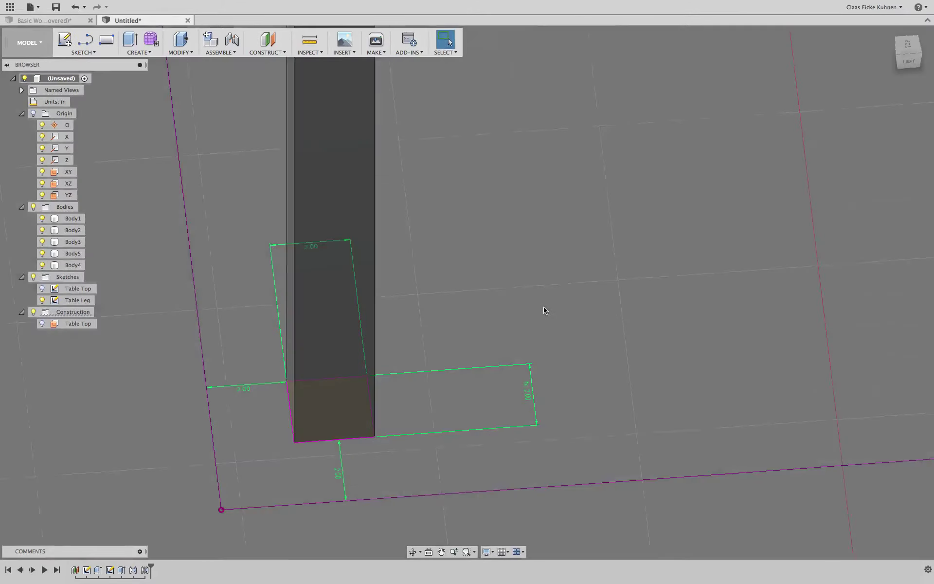
pyautogui.moveTo(611, 190)
pyautogui.keyDown('shift'); pyautogui.mouseDown(button='middle')
pyautogui.moveTo(603, 127)
pyautogui.moveTo(662, 129)
pyautogui.moveTo(730, 112)
pyautogui.moveTo(580, 321)
pyautogui.mouseUp(button='middle'); pyautogui.keyUp('shift')
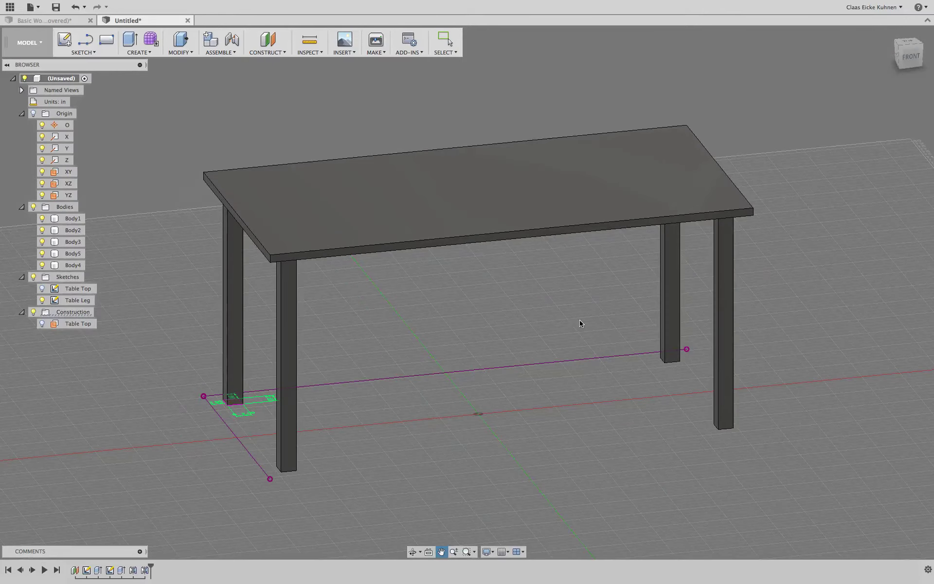
pyautogui.press('Escape')
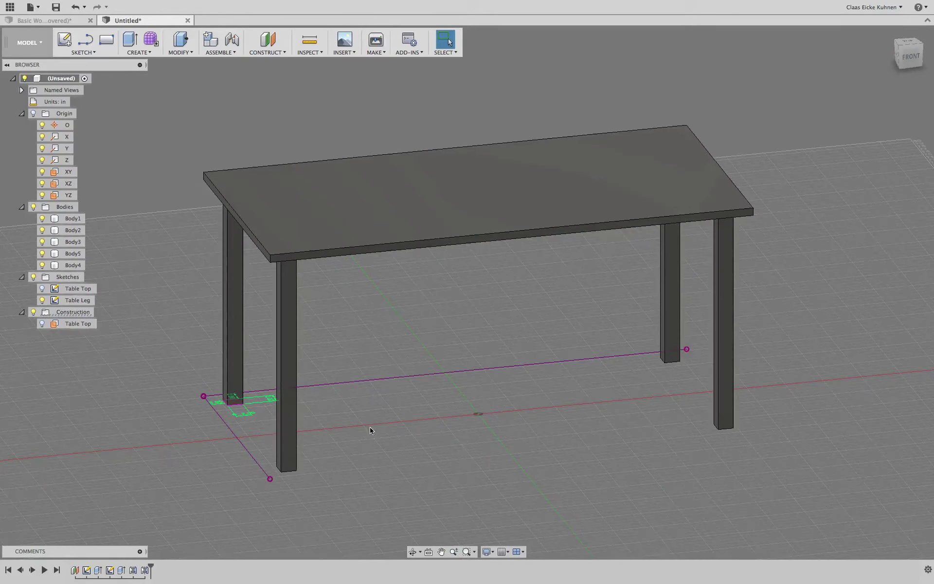
pyautogui.click(909, 54)
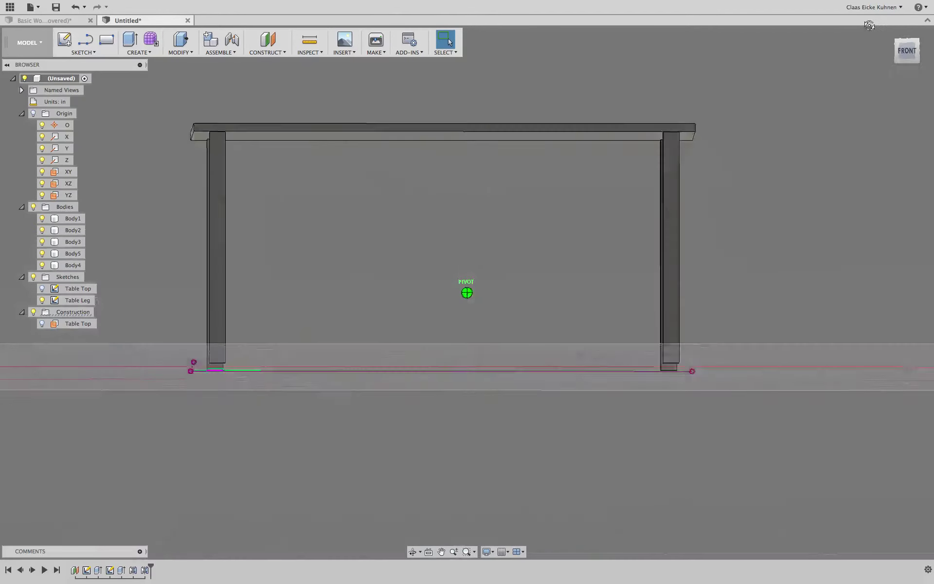
# - Hide both the Table Leg and Table Top sketches, leaving only the table bodies displayed
pyautogui.keyDown('shift'); pyautogui.moveTo(870, 26); pyautogui.dragTo(341, 315, button='middle'); pyautogui.keyUp('shift')
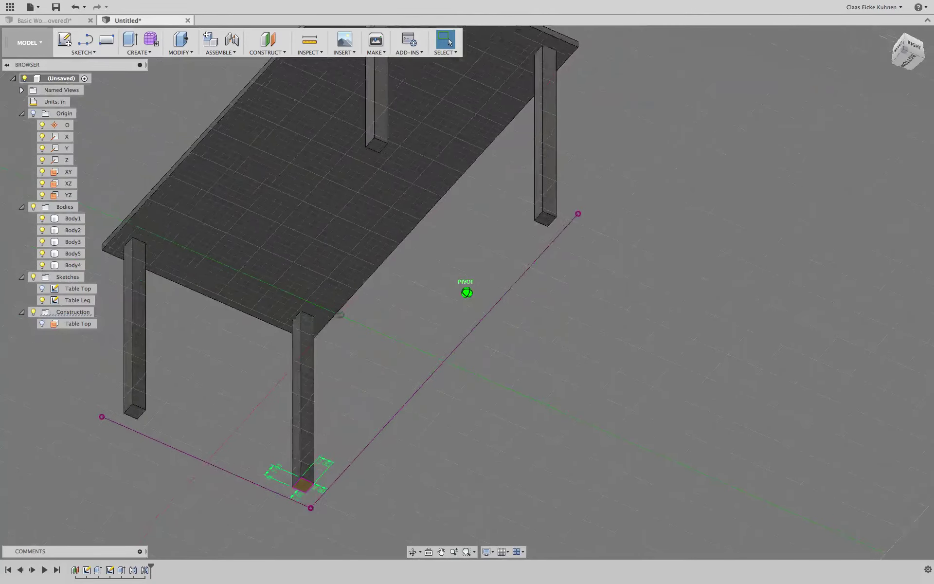
pyautogui.keyDown('shift'); pyautogui.moveTo(799, 152); pyautogui.dragTo(814, 247, button='middle'); pyautogui.keyUp('shift')
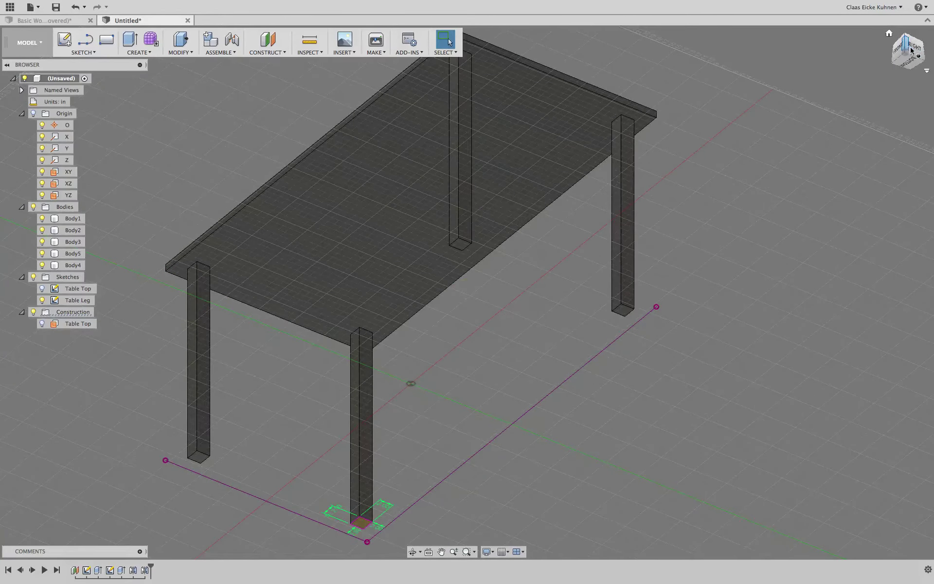
pyautogui.click(911, 48)
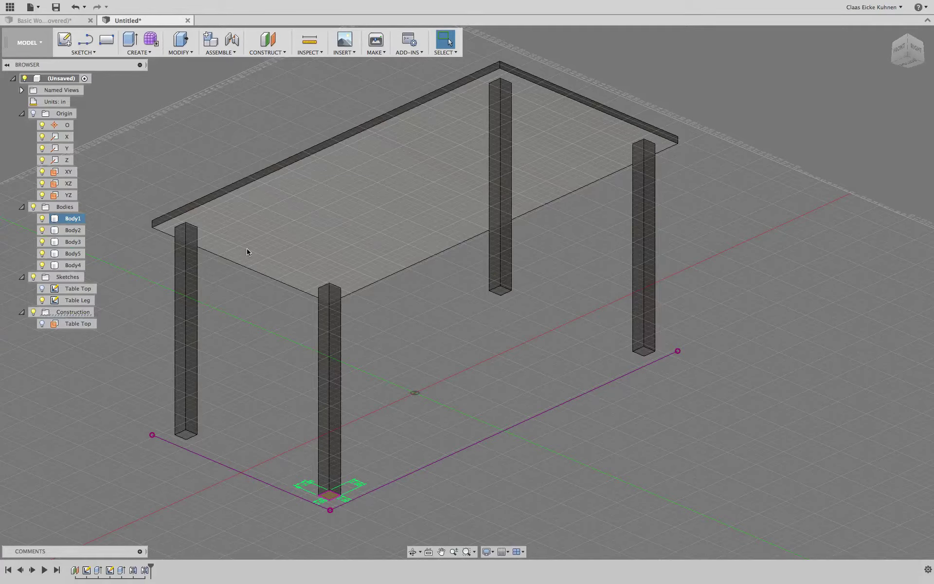
pyautogui.click(42, 289)
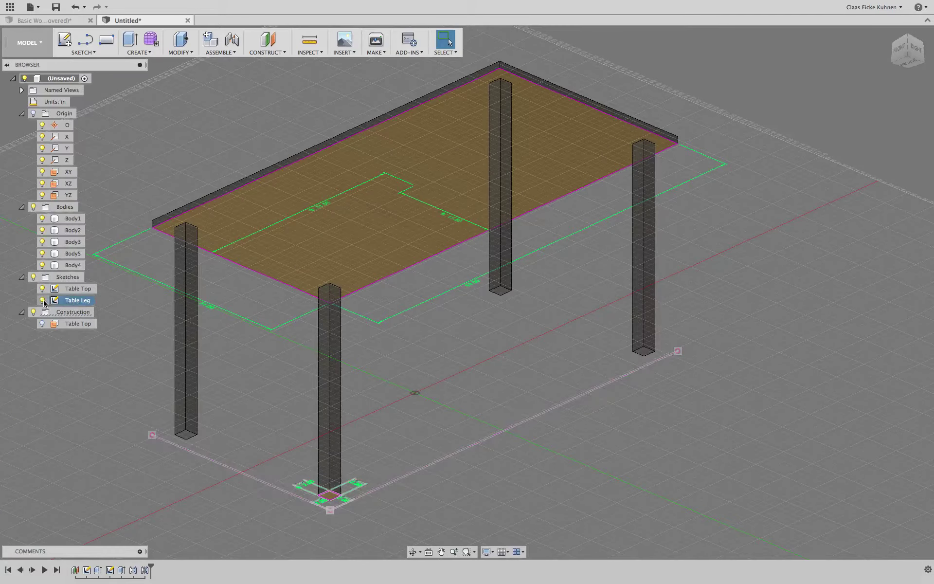
pyautogui.click(43, 301)
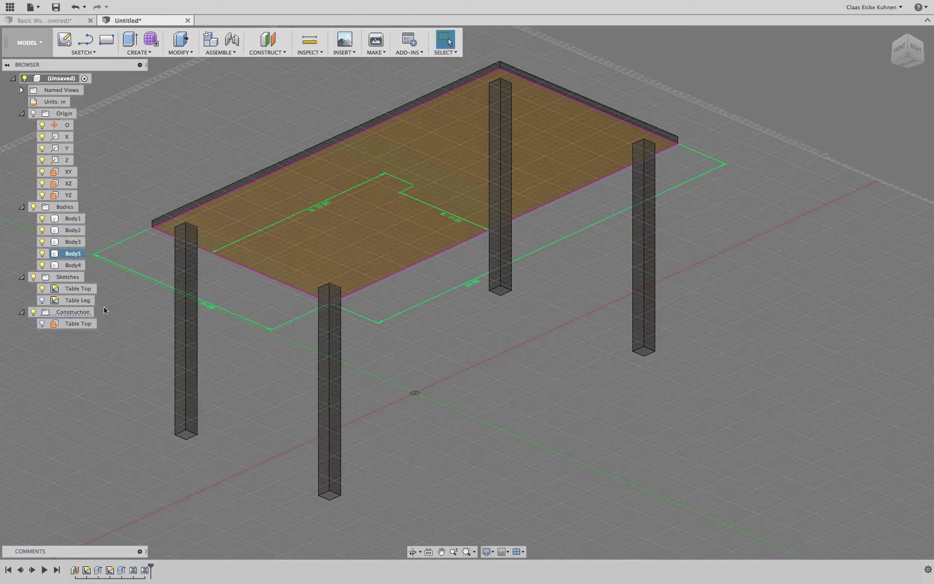
pyautogui.click(55, 292)
pyautogui.press('v')
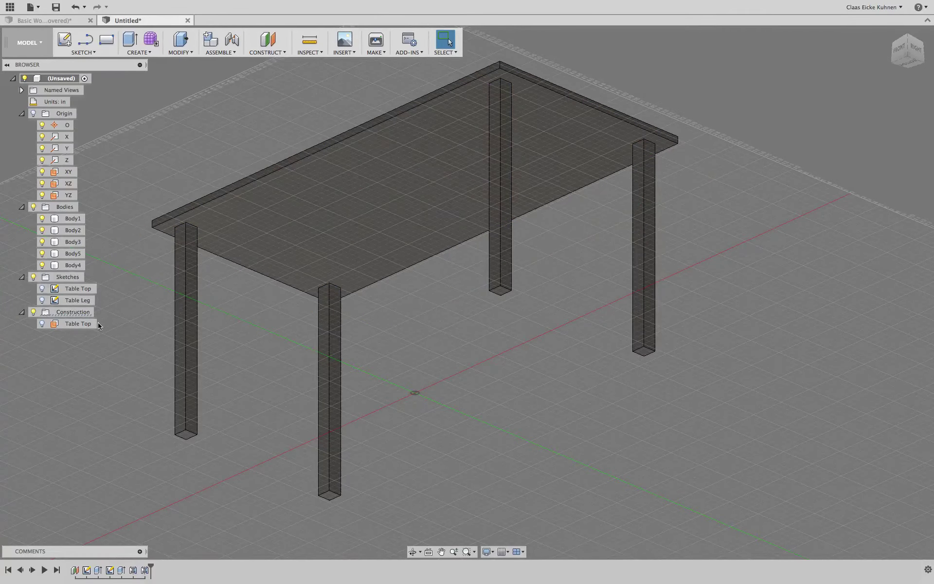
# - Start a new sketch on the inner, front-facing side of the back-left leg and hide all bodies
pyautogui.click(65, 40)
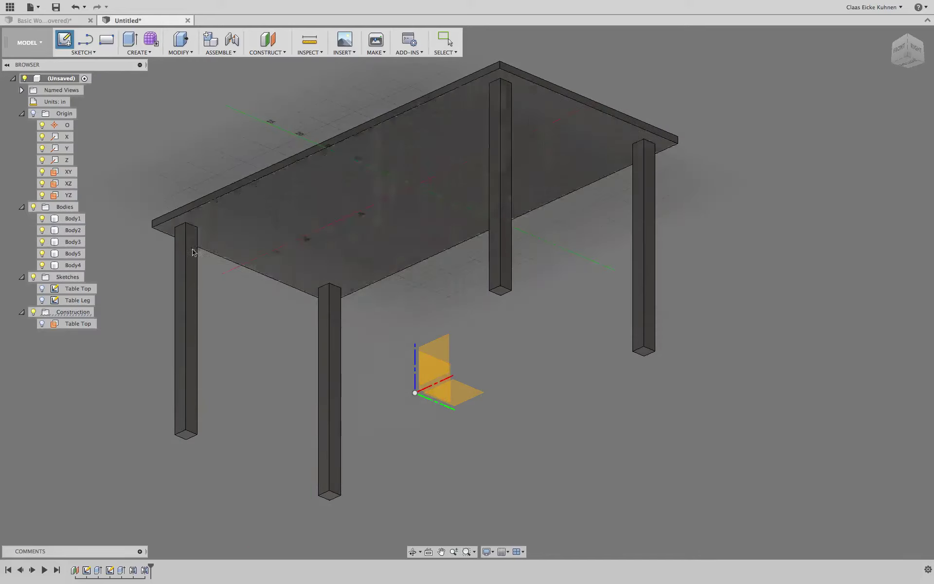
pyautogui.moveTo(466, 293)
pyautogui.keyDown('shift'); pyautogui.mouseDown(button='middle')
pyautogui.moveTo(438, 311)
pyautogui.moveTo(751, 256)
pyautogui.mouseUp(button='middle'); pyautogui.keyUp('shift')
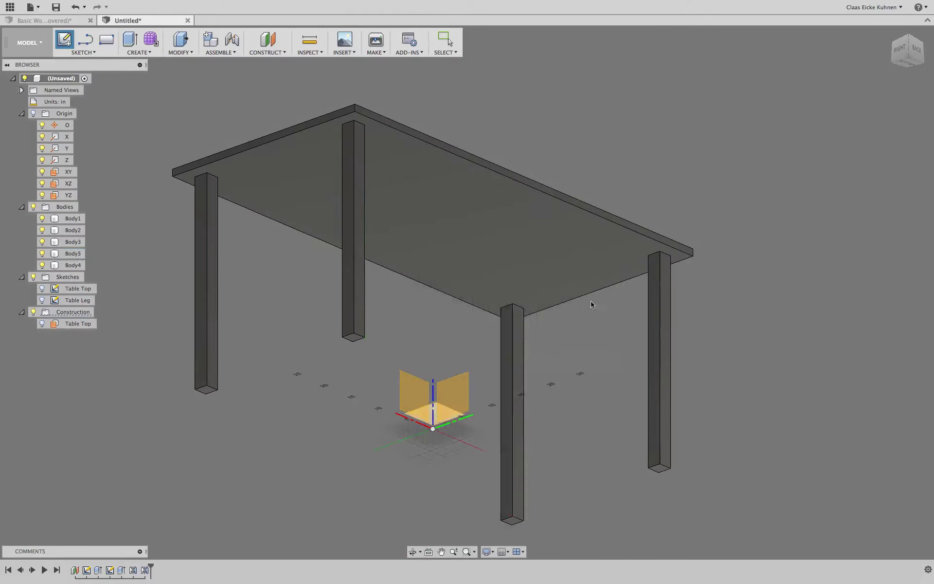
pyautogui.click(899, 69)
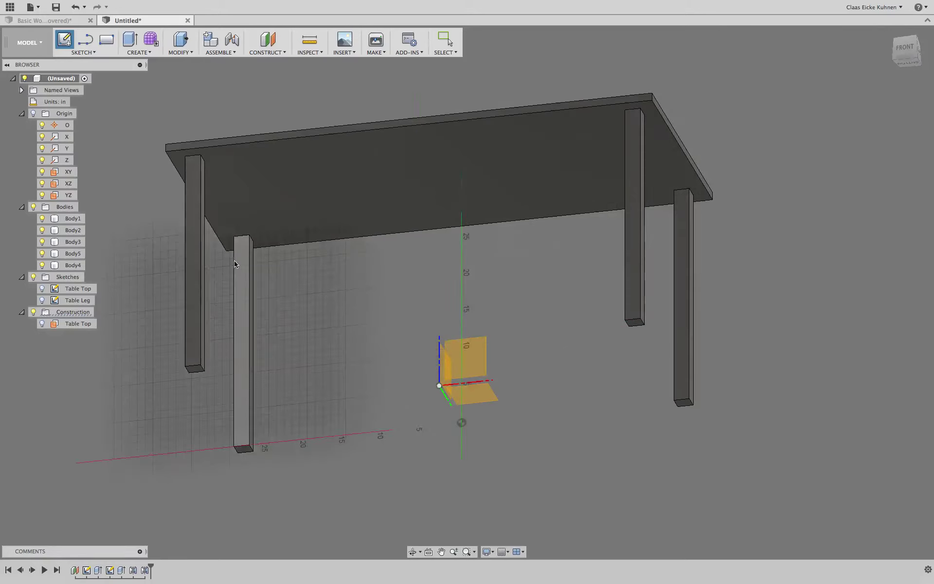
pyautogui.click(242, 267)
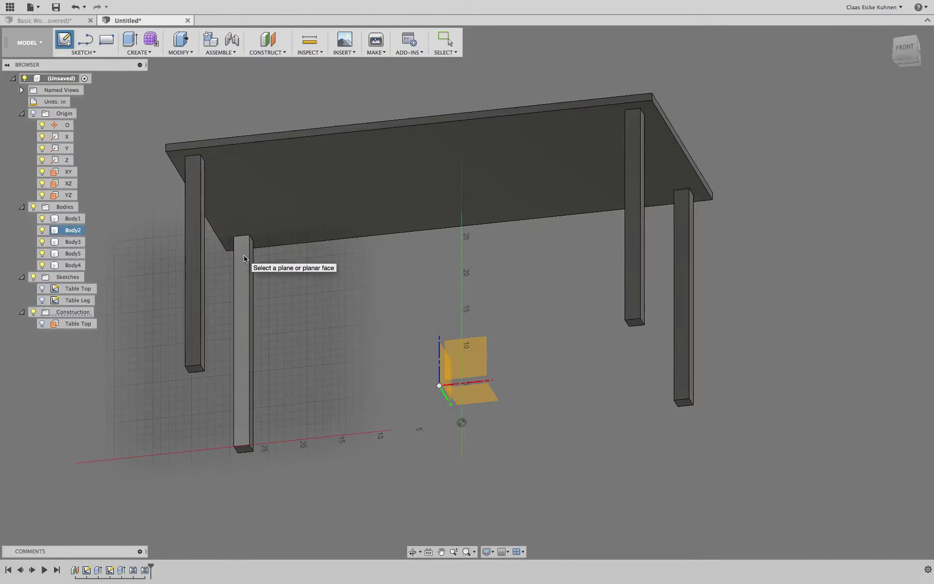
pyautogui.click(244, 257)
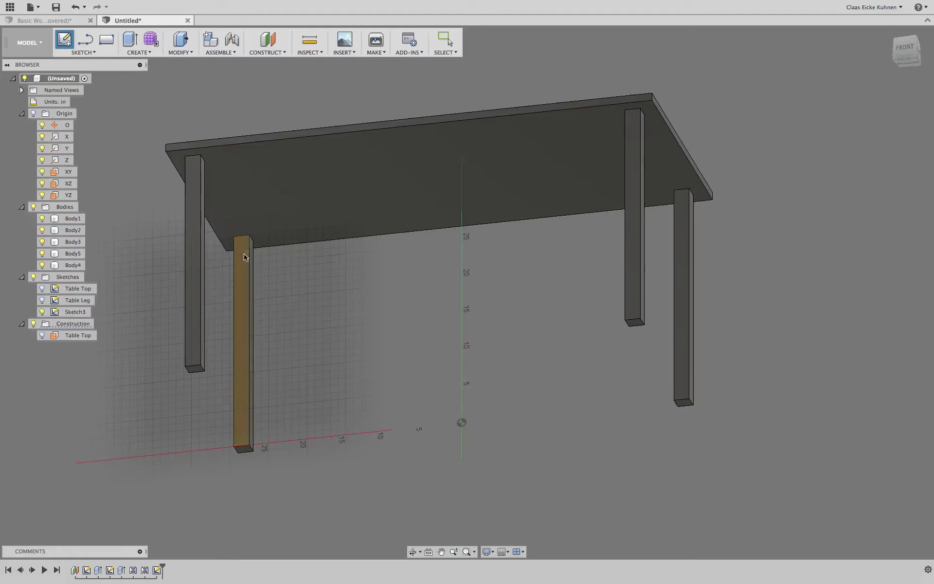
pyautogui.click(34, 208)
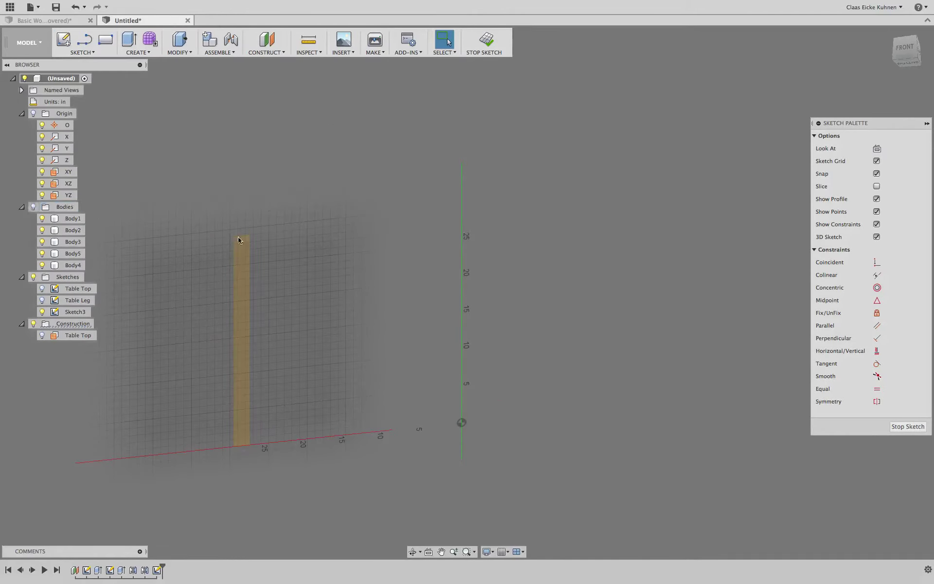
# - Sketch a narrow upright rectangle near the top of the leg face and attach its upper-left corner to the leg's top edge
pyautogui.click(906, 48)
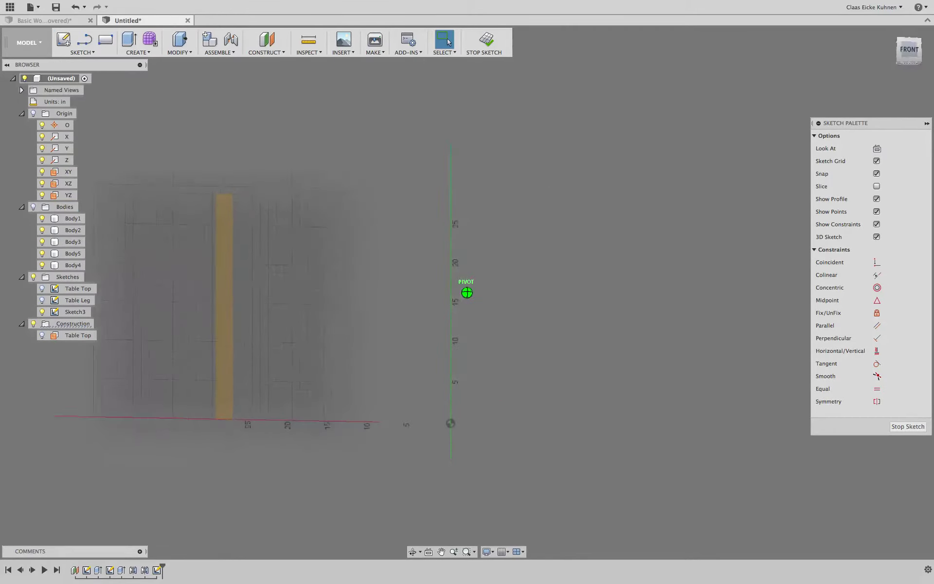
pyautogui.keyDown('shift'); pyautogui.moveTo(467, 292); pyautogui.dragTo(215, 179, button='middle'); pyautogui.keyUp('shift')
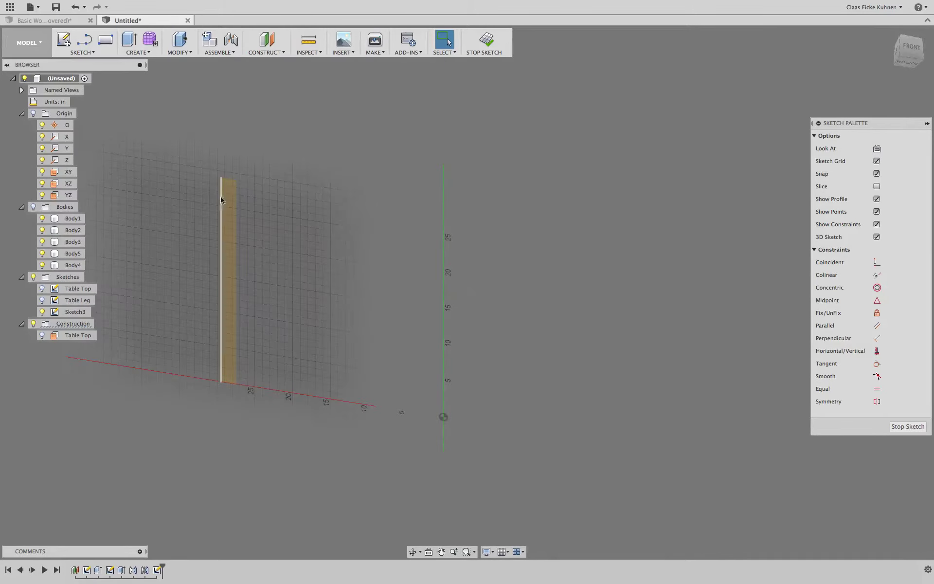
pyautogui.scroll(8, 217, 183)
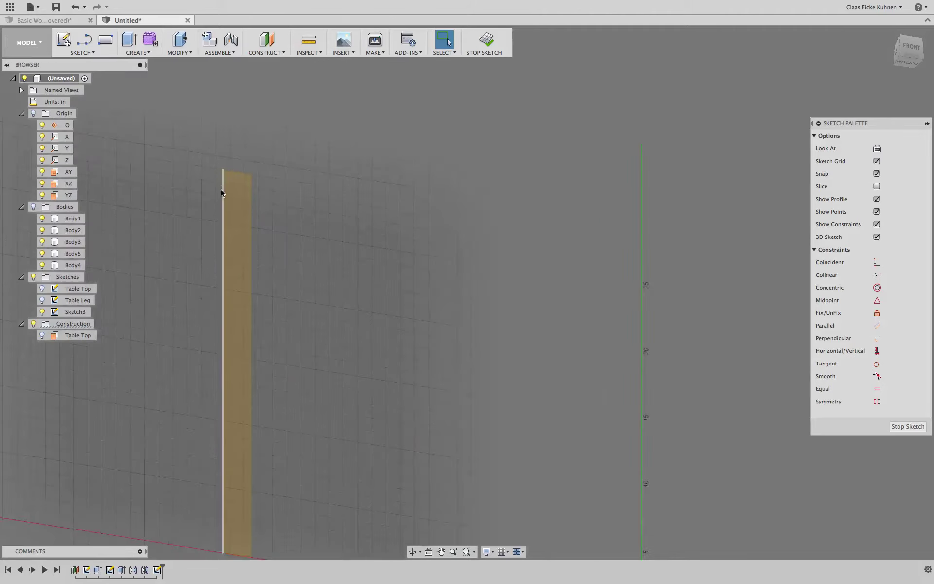
pyautogui.scroll(5, 209, 186)
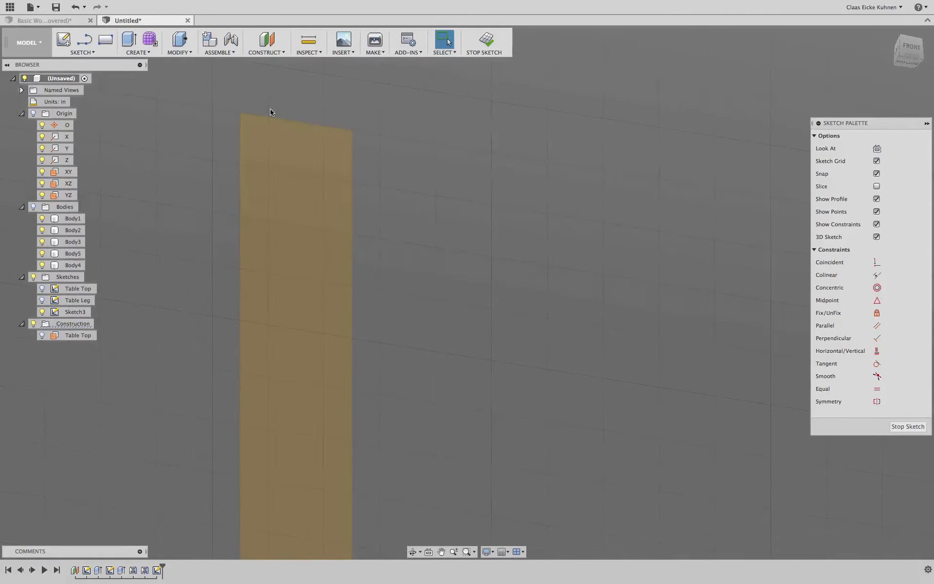
pyautogui.click(105, 41)
pyautogui.click(268, 169)
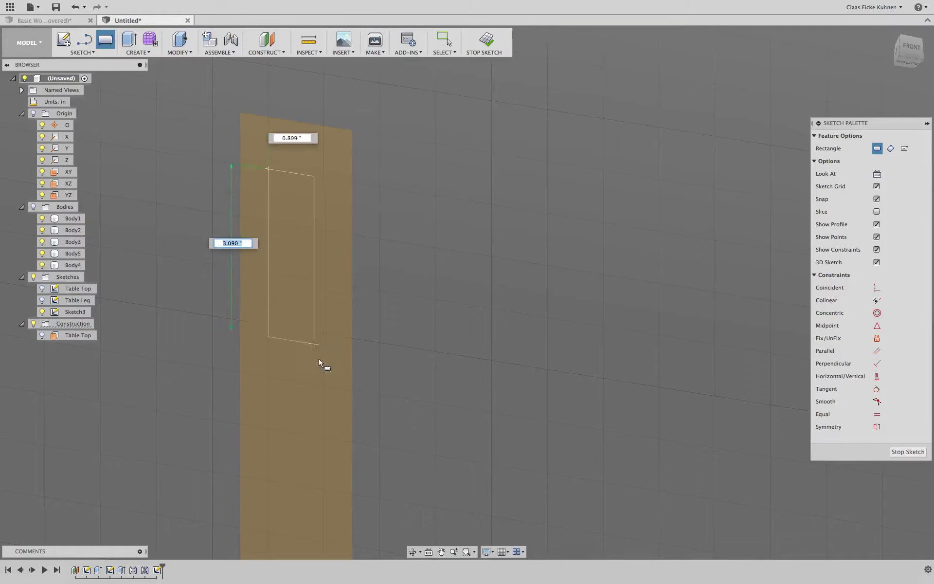
pyautogui.click(324, 388)
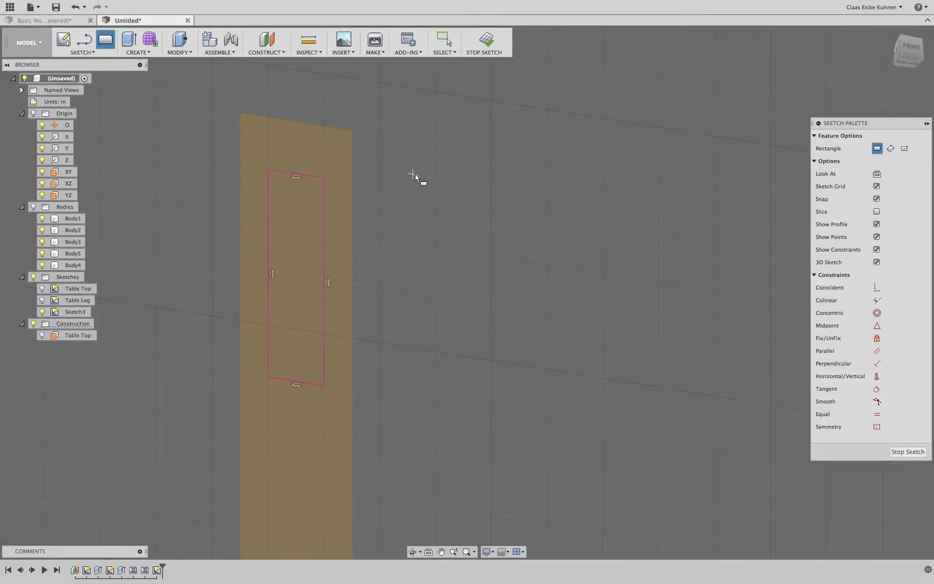
pyautogui.press('Escape')
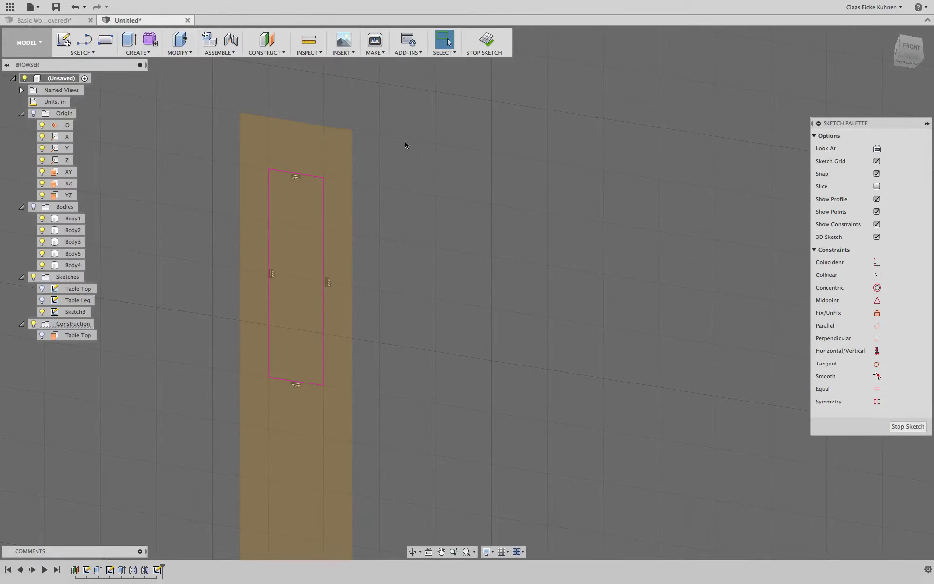
pyautogui.moveTo(269, 171); pyautogui.dragTo(269, 117)
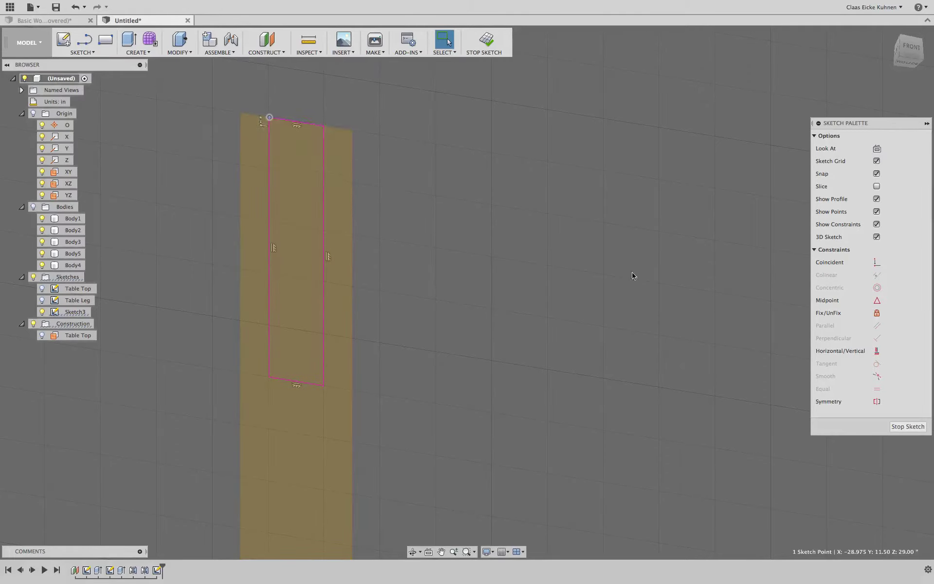
# - Try snapping the rectangle's upper-left corner to the midpoint of the leg's top edge, and remove that midpoint constraint
pyautogui.click(269, 117)
pyautogui.moveTo(269, 118); pyautogui.dragTo(295, 121)
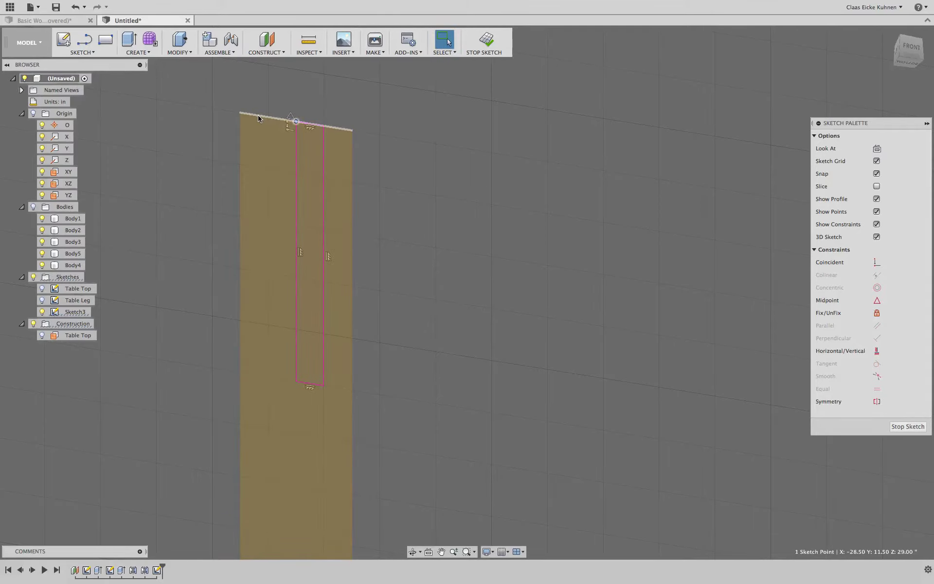
pyautogui.click(292, 117)
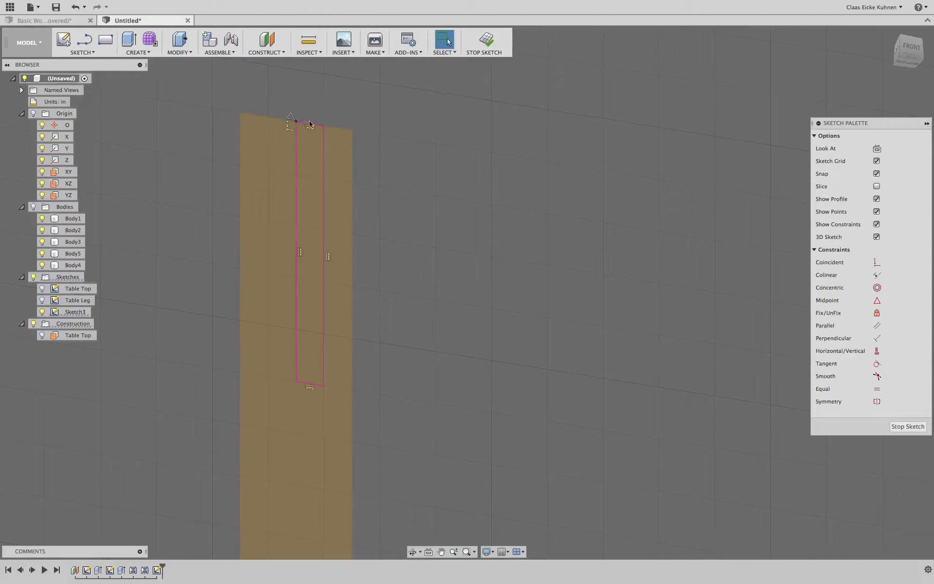
pyautogui.click(296, 122)
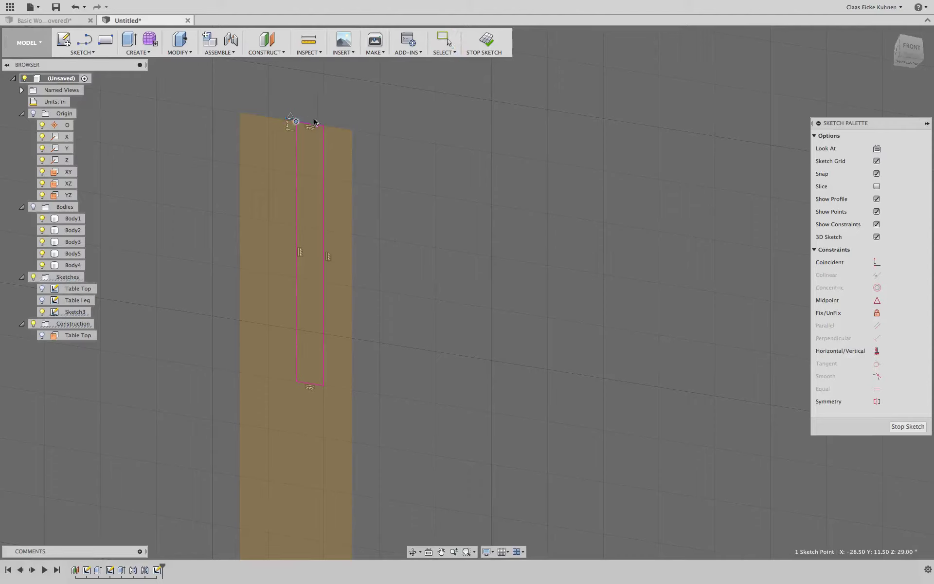
pyautogui.press('Escape')
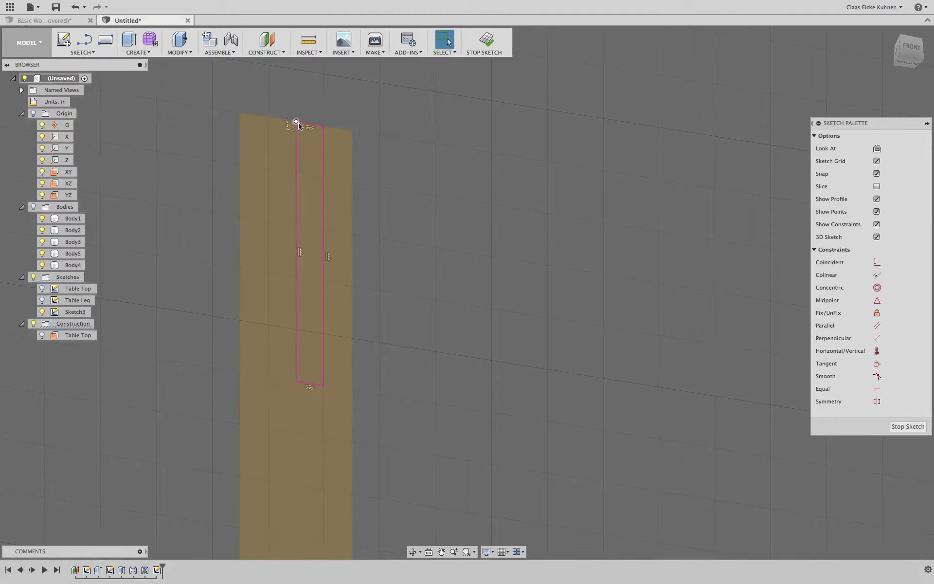
# - Slide the rectangle's upper corners along the leg's top edge so the rectangle sits inside both sides of the leg
pyautogui.moveTo(296, 121)
pyautogui.mouseDown()
pyautogui.moveTo(269, 119)
pyautogui.moveTo(323, 126)
pyautogui.moveTo(335, 140)
pyautogui.moveTo(330, 127)
pyautogui.mouseUp()
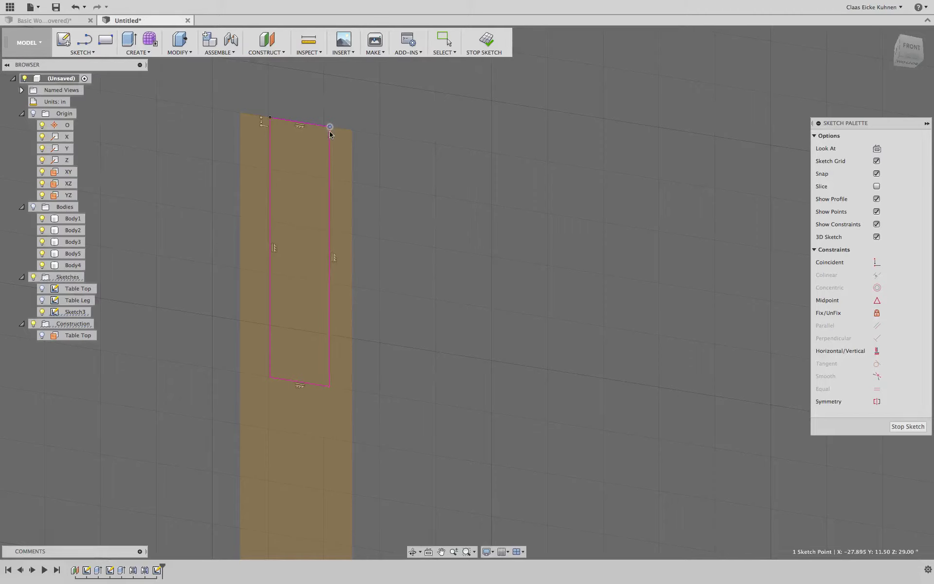
pyautogui.press('Escape')
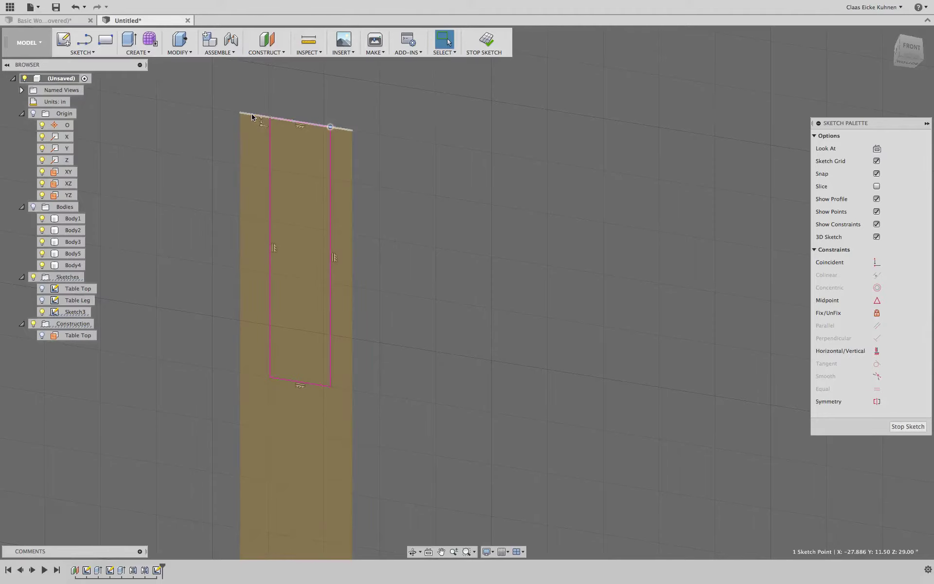
pyautogui.click(176, 177)
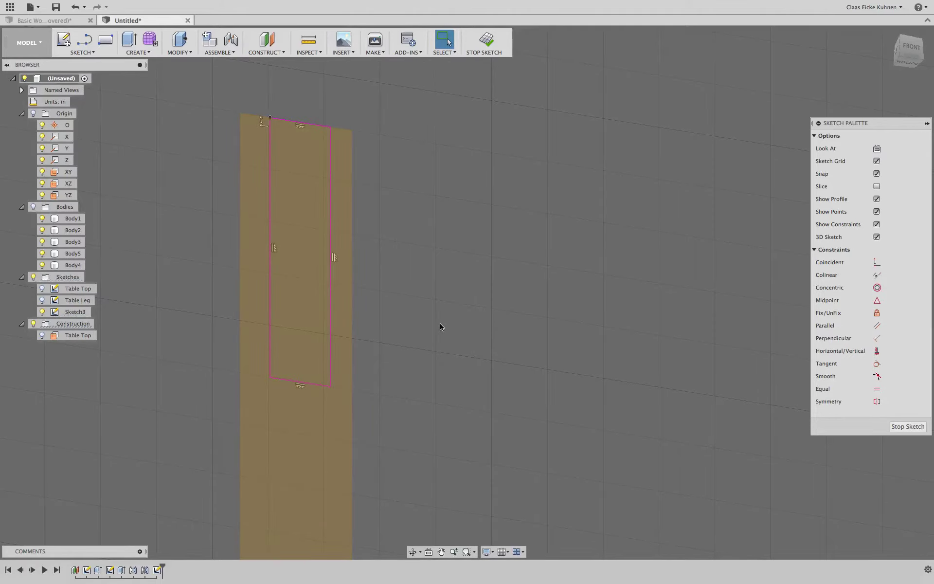
# - Dimension the rectangle on the leg face to 5 inches high and 1 inch wide
pyautogui.scroll(-3, 441, 327)
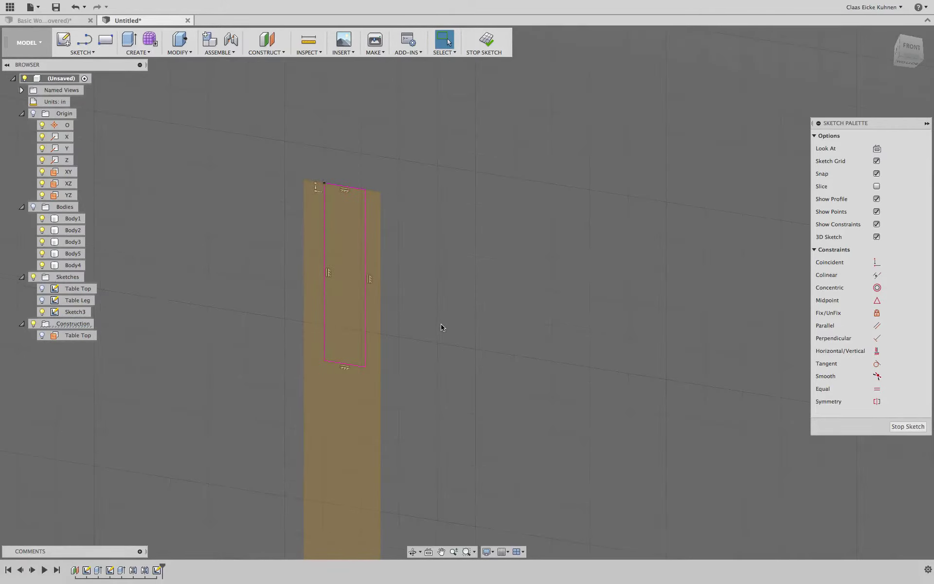
pyautogui.scroll(2, 438, 328)
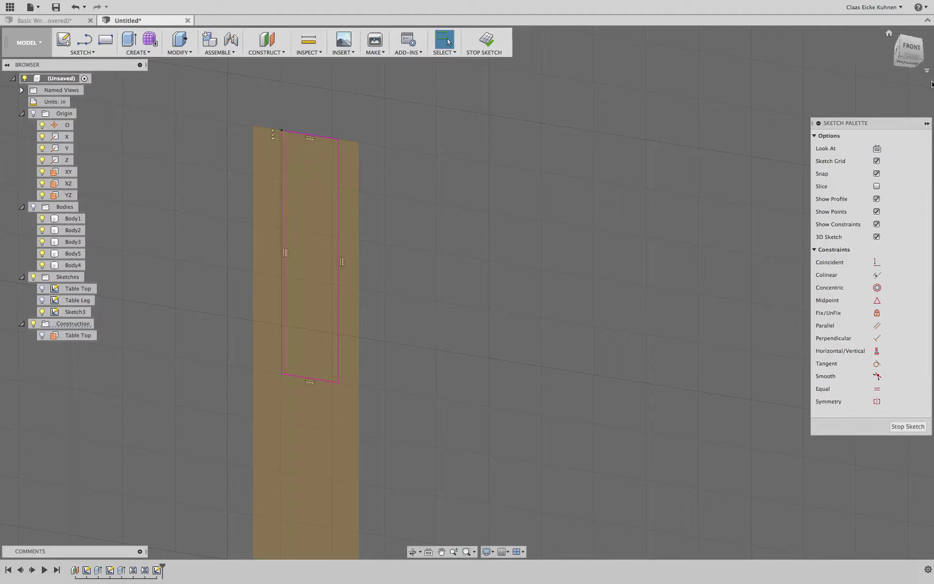
pyautogui.click(908, 47)
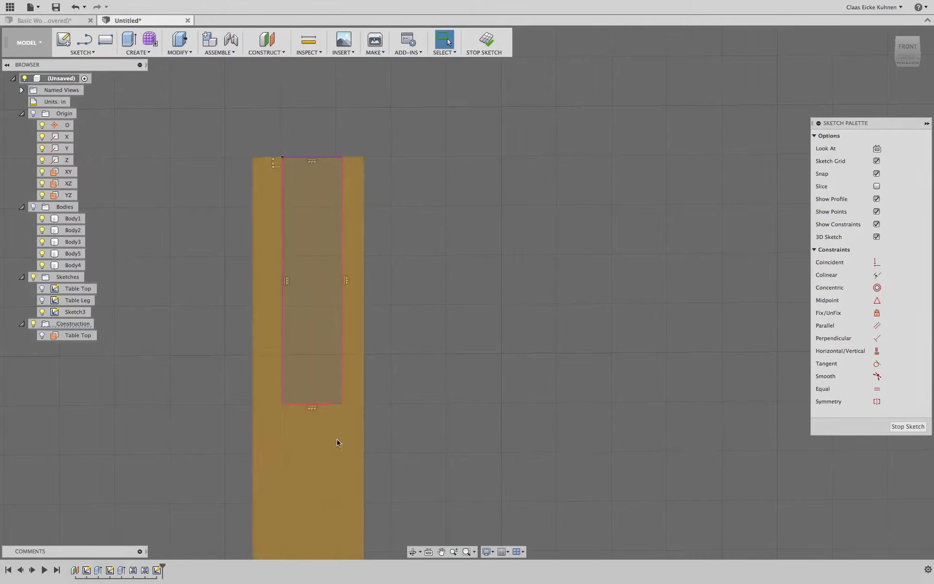
pyautogui.press('d')
pyautogui.click(281, 313)
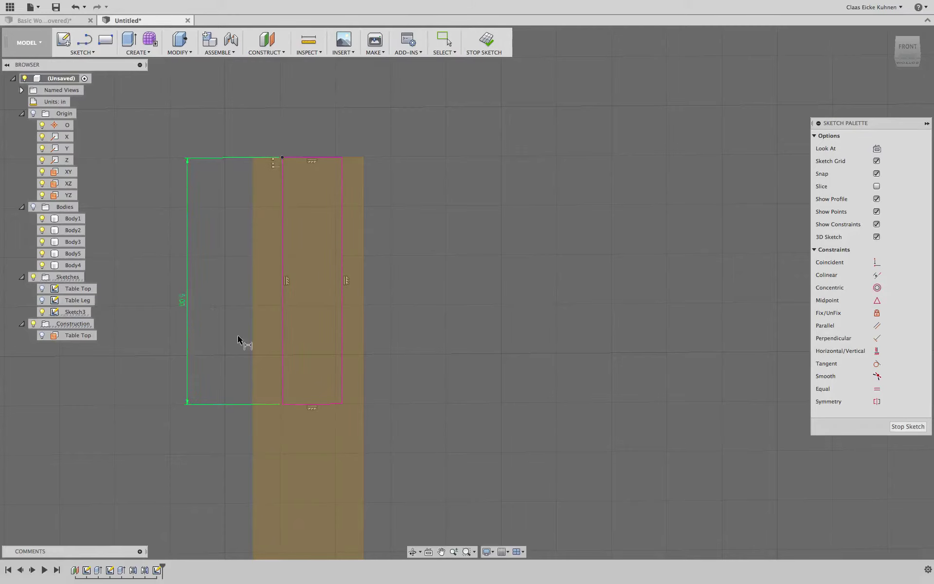
pyautogui.click(297, 404)
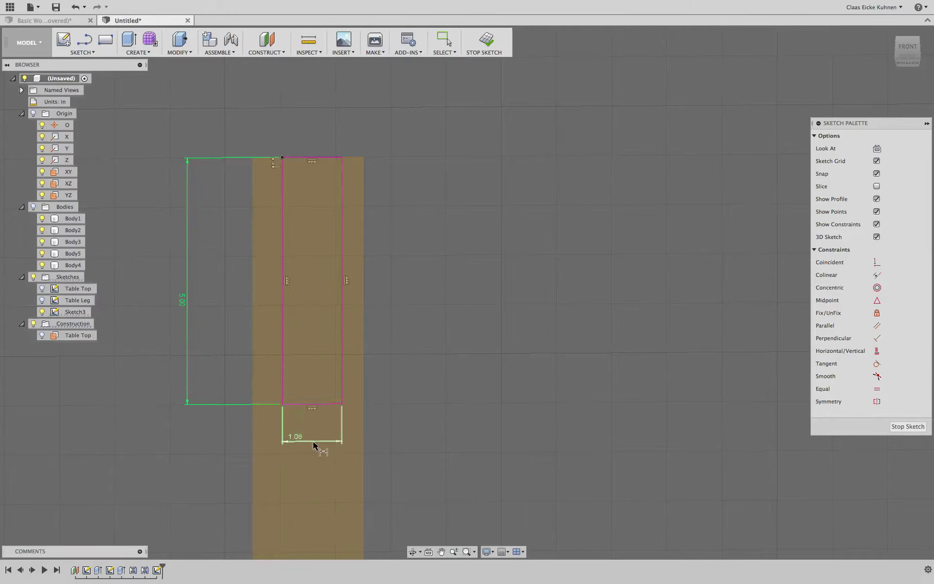
pyautogui.click(313, 443)
pyautogui.write('1')
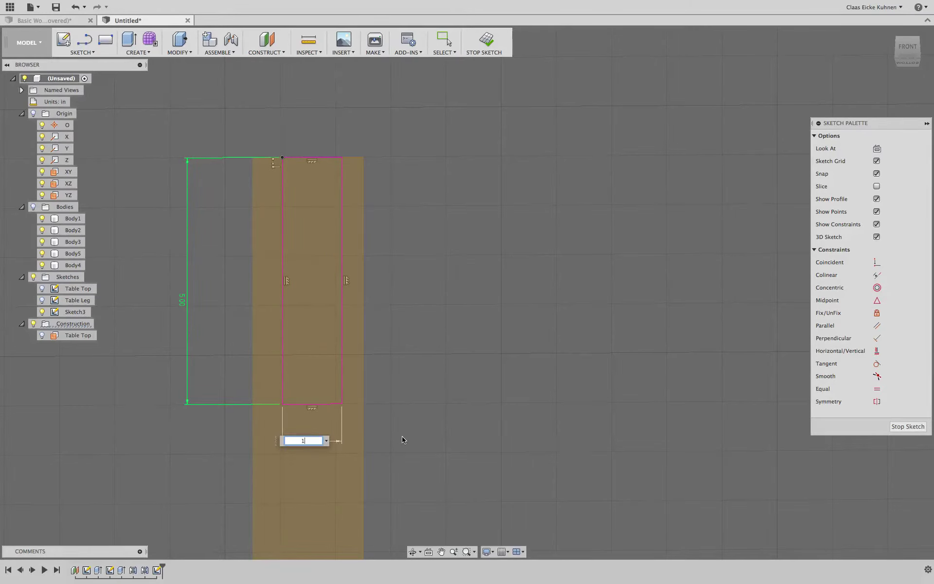
pyautogui.press('Return')
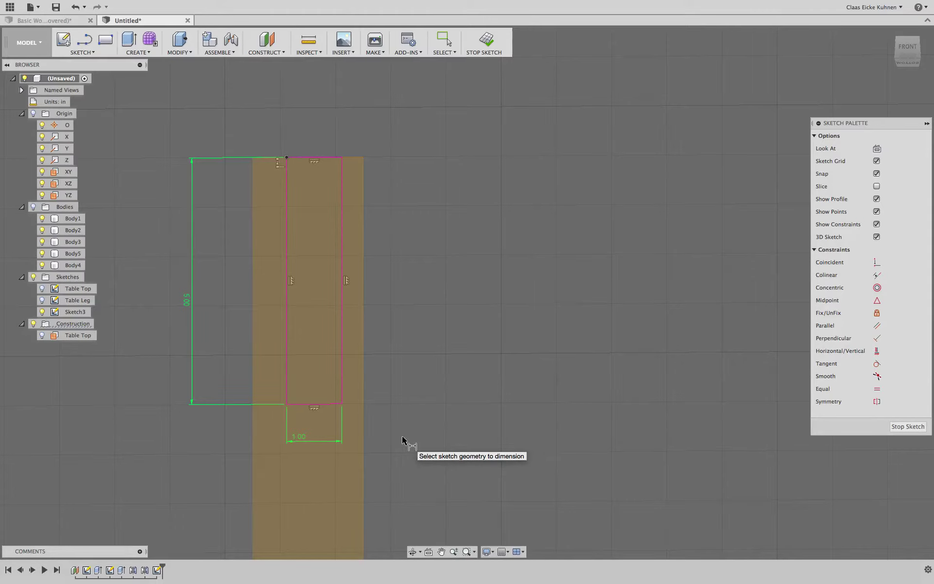
pyautogui.press('Escape')
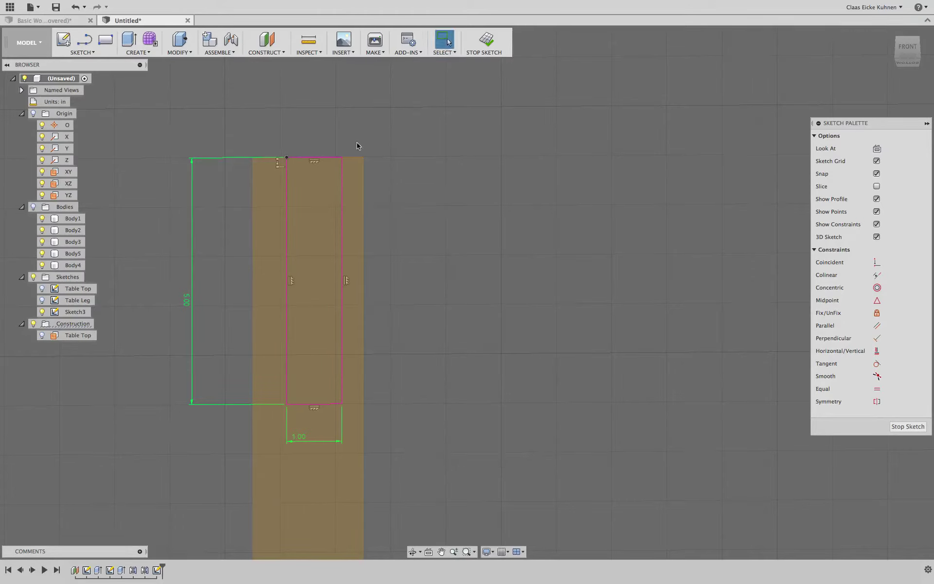
# - Check the length of the leg's top edge and dimension the gap between the leg's left edge and the rectangle's left side to 0.5 inch
pyautogui.click(353, 158)
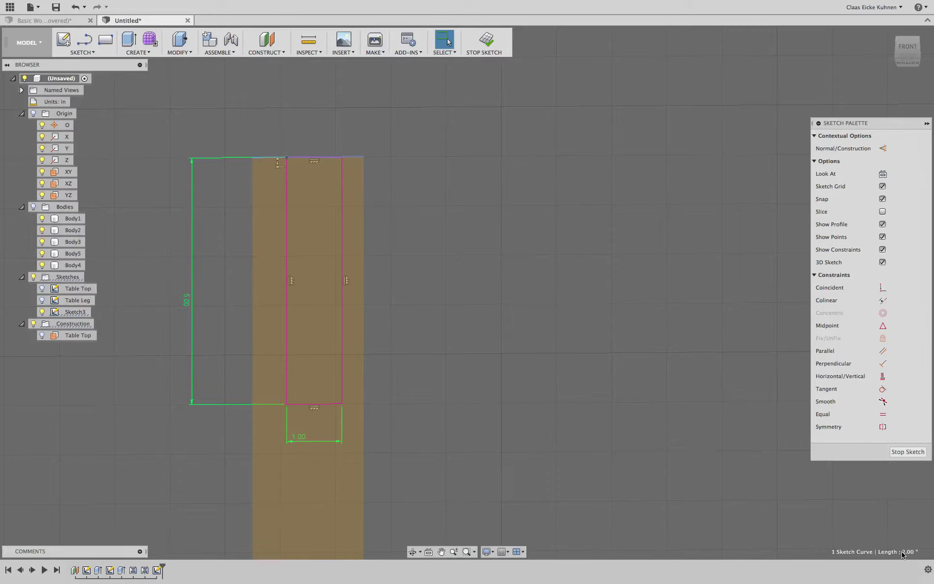
pyautogui.scroll(-3, 443, 294)
pyautogui.moveTo(443, 294); pyautogui.dragTo(470, 203, button='middle')
pyautogui.scroll(2, 469, 204)
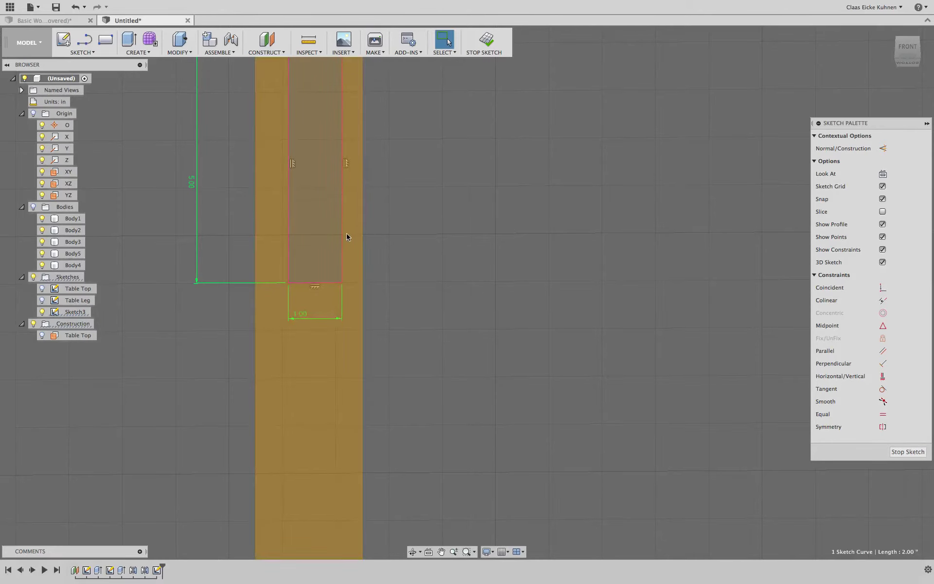
pyautogui.moveTo(457, 204); pyautogui.dragTo(479, 269, button='middle')
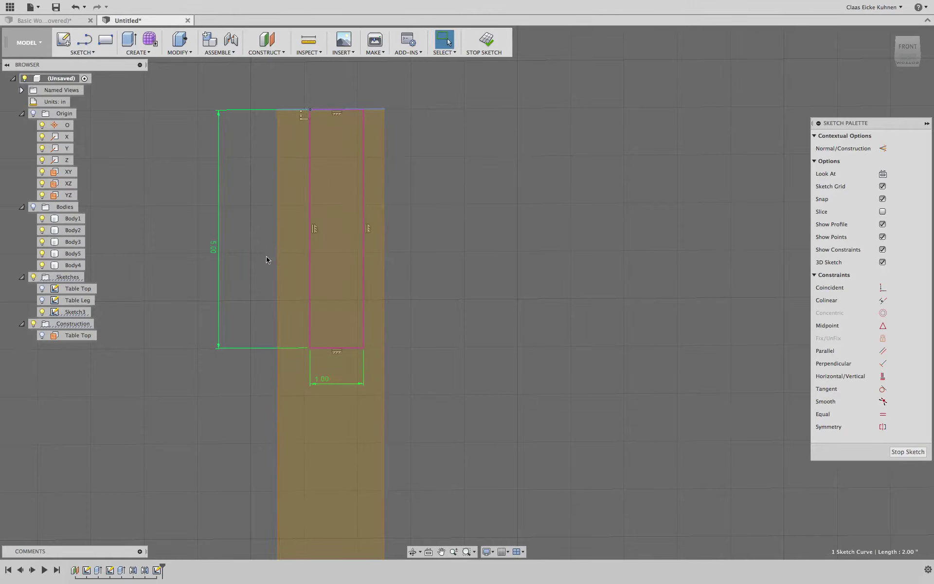
pyautogui.press('d')
pyautogui.click(278, 265)
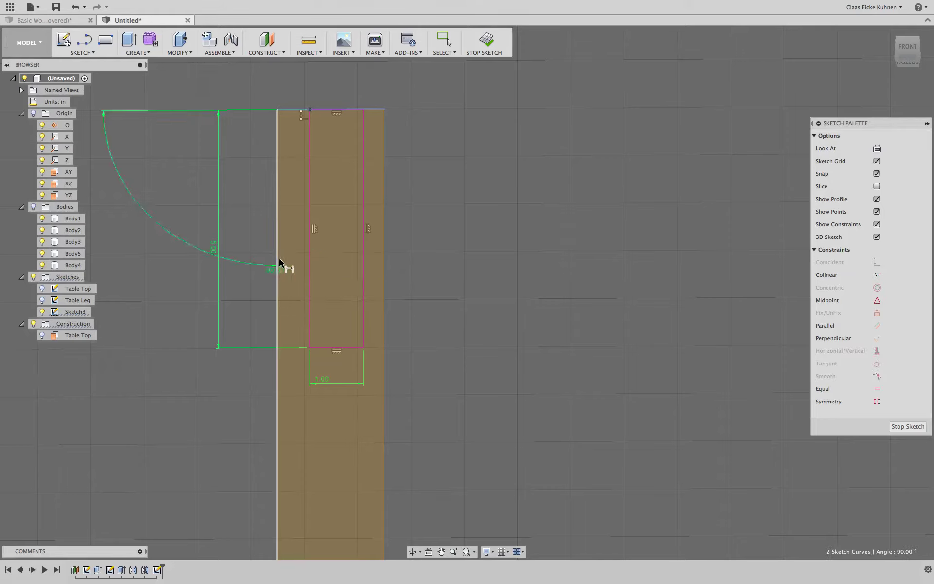
pyautogui.click(310, 256)
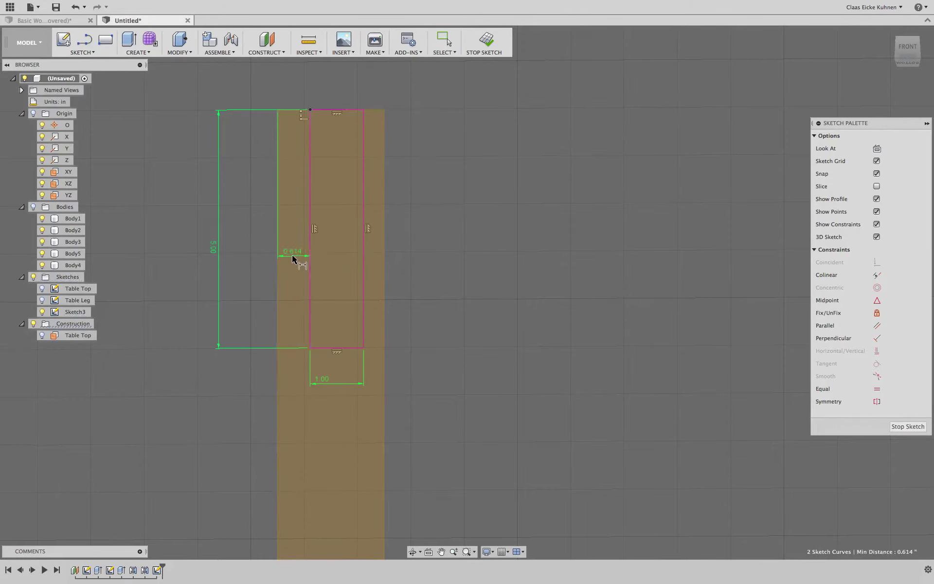
pyautogui.click(294, 258)
pyautogui.press('BackSpace')
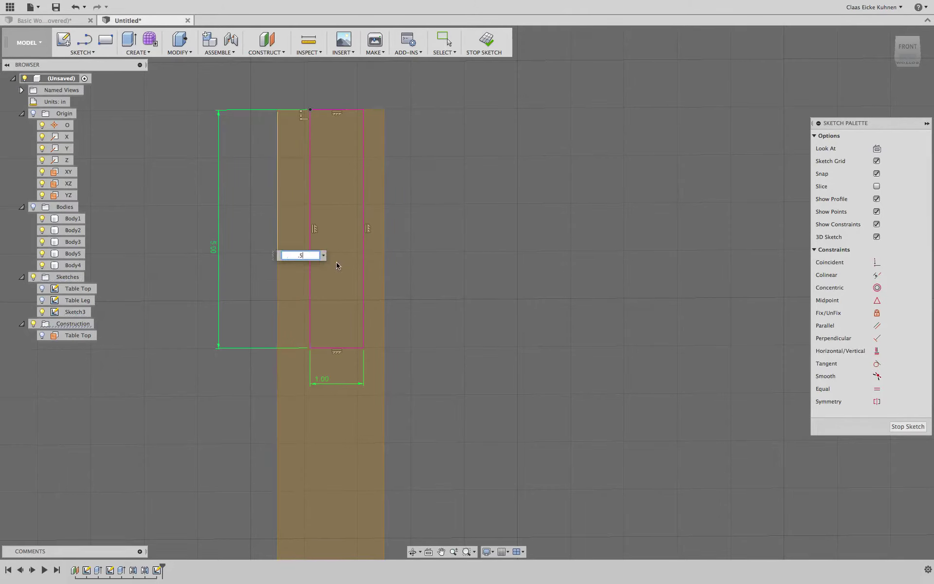
# - Set the distance between the leg's long edge and the support rectangle to 0.5 in
pyautogui.press('Return')
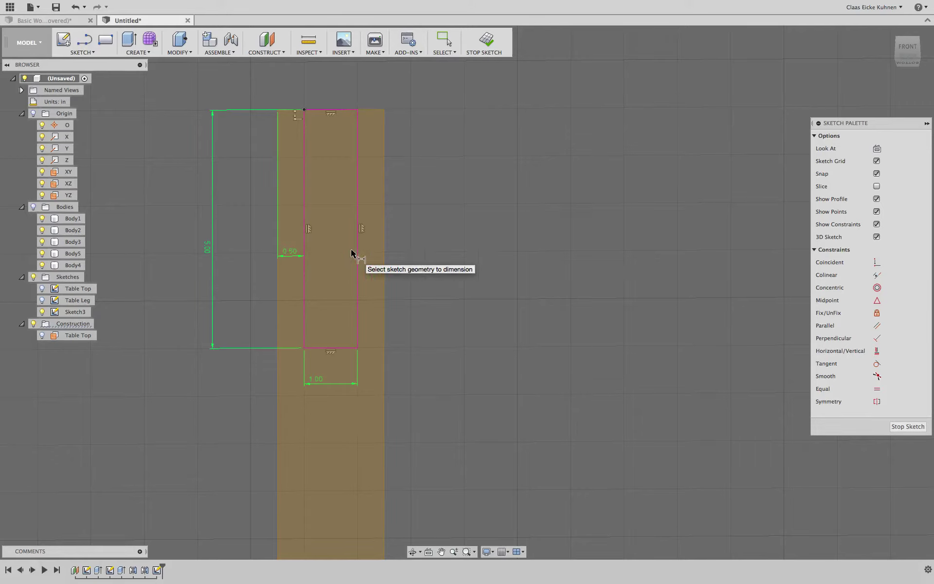
pyautogui.press('Escape')
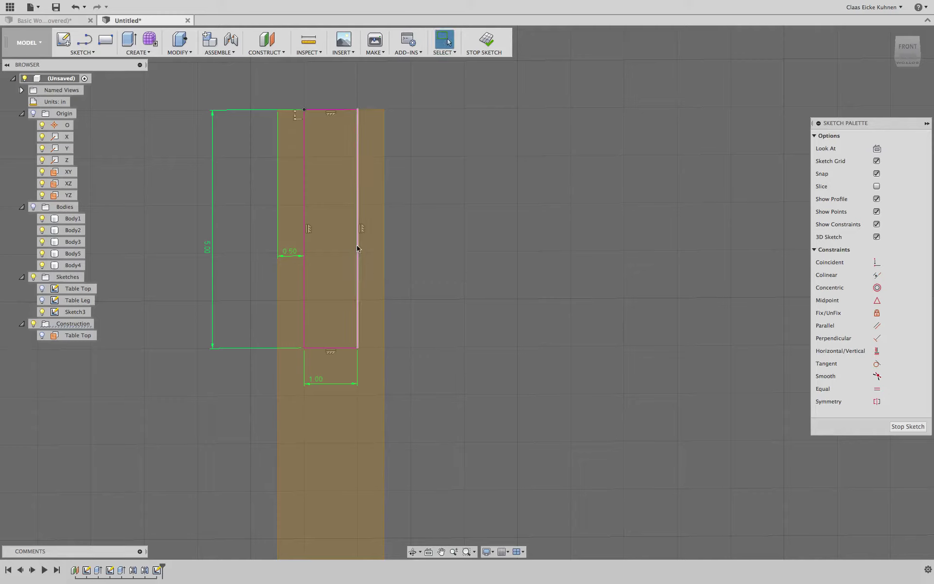
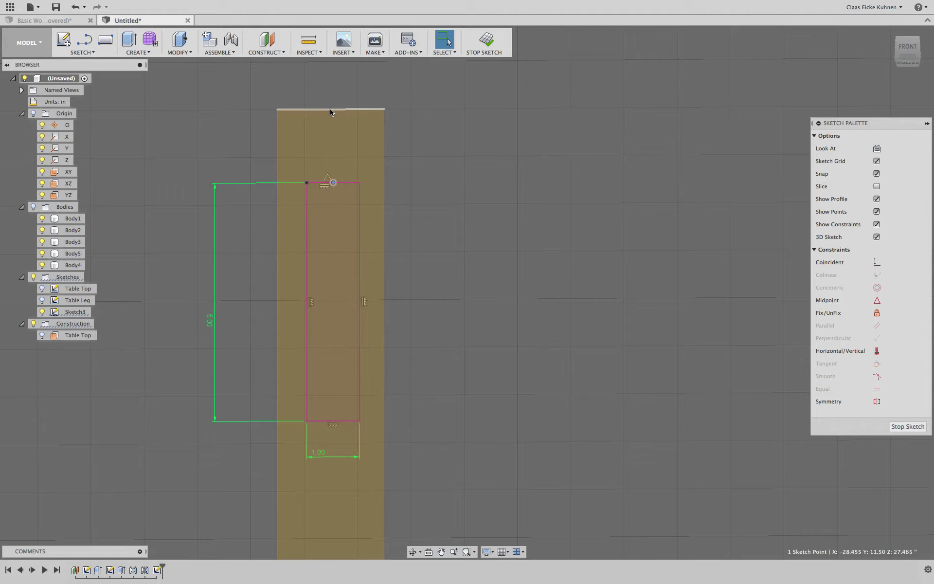
# - Constrain the midpoint of the rectangle's top line to the midpoint of the leg's top edge and finish the sketch
pyautogui.click(507, 153)
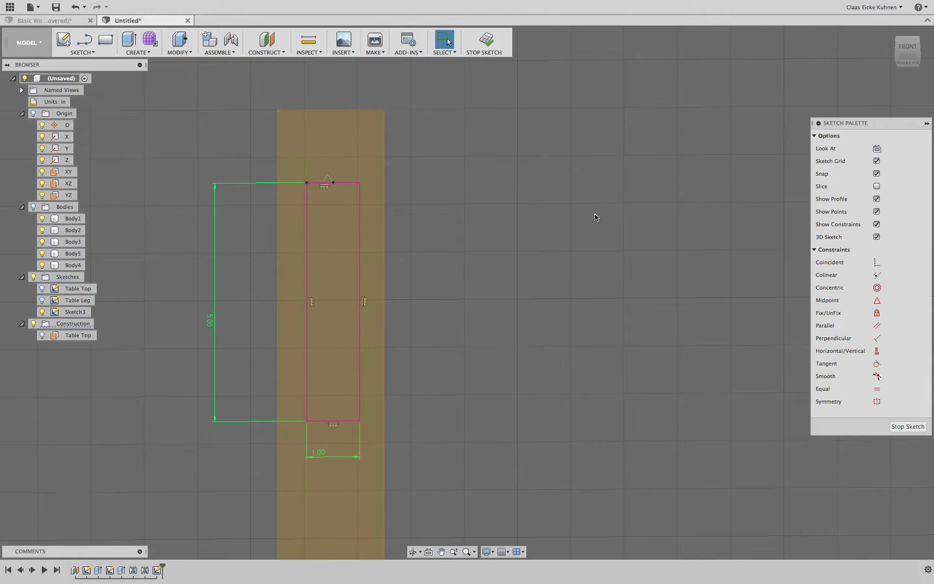
pyautogui.click(877, 300)
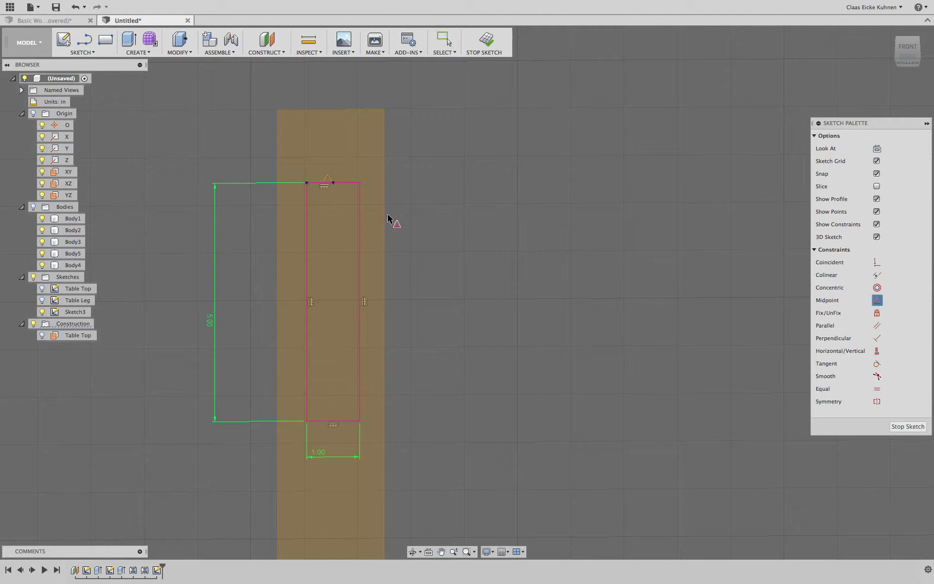
pyautogui.click(333, 182)
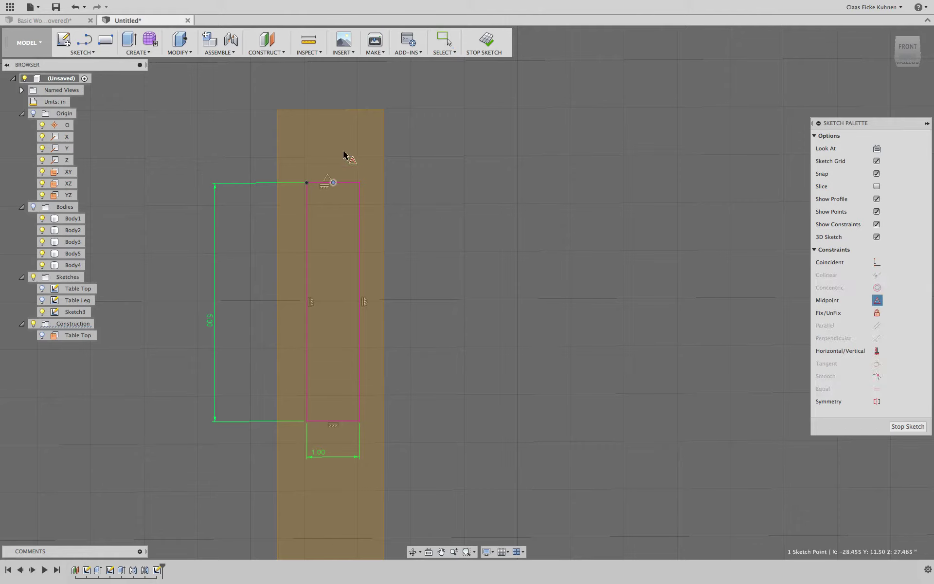
pyautogui.click(329, 110)
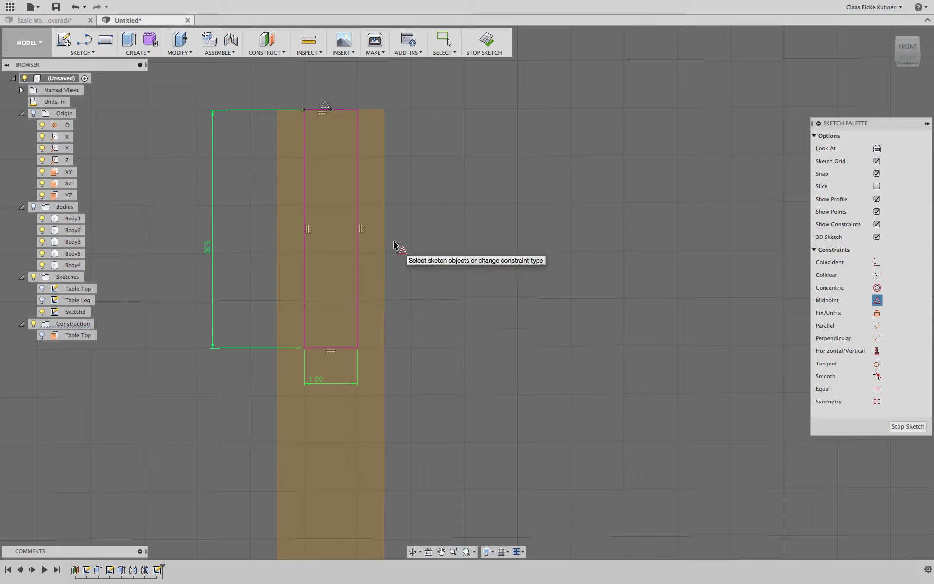
pyautogui.click(485, 40)
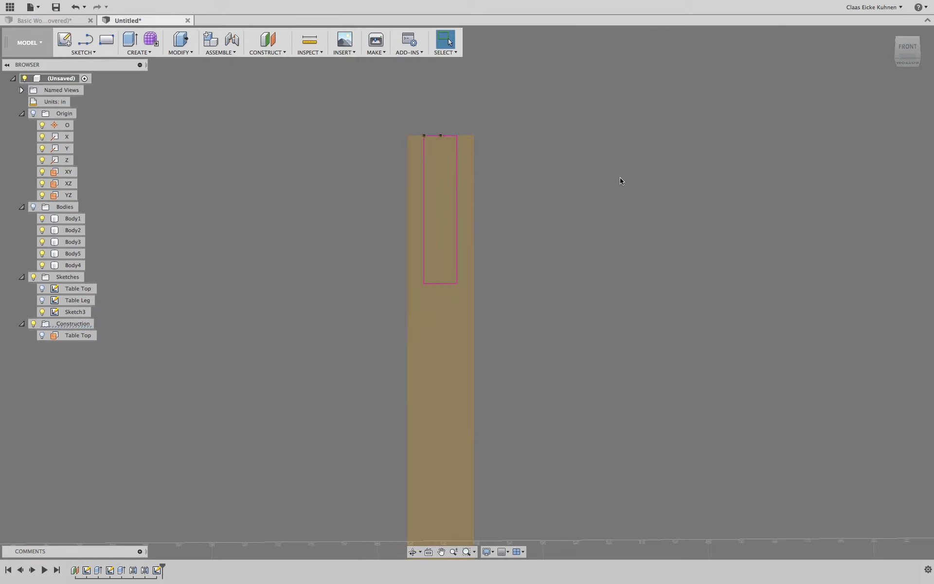
# - Show the table's bodies again and rename the rectangle's sketch as Support Short
pyautogui.moveTo(467, 292)
pyautogui.keyDown('shift'); pyautogui.mouseDown(button='middle')
pyautogui.moveTo(592, 281)
pyautogui.moveTo(567, 207)
pyautogui.moveTo(538, 232)
pyautogui.mouseUp(button='middle'); pyautogui.keyUp('shift')
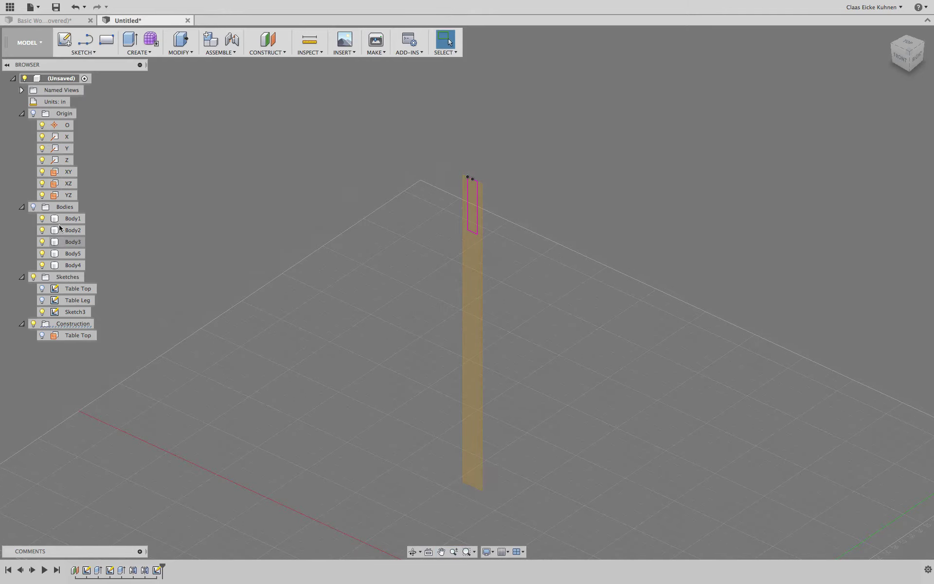
pyautogui.click(33, 206)
pyautogui.click(901, 34)
pyautogui.keyDown('shift'); pyautogui.moveTo(901, 34); pyautogui.dragTo(876, 70, button='middle'); pyautogui.keyUp('shift')
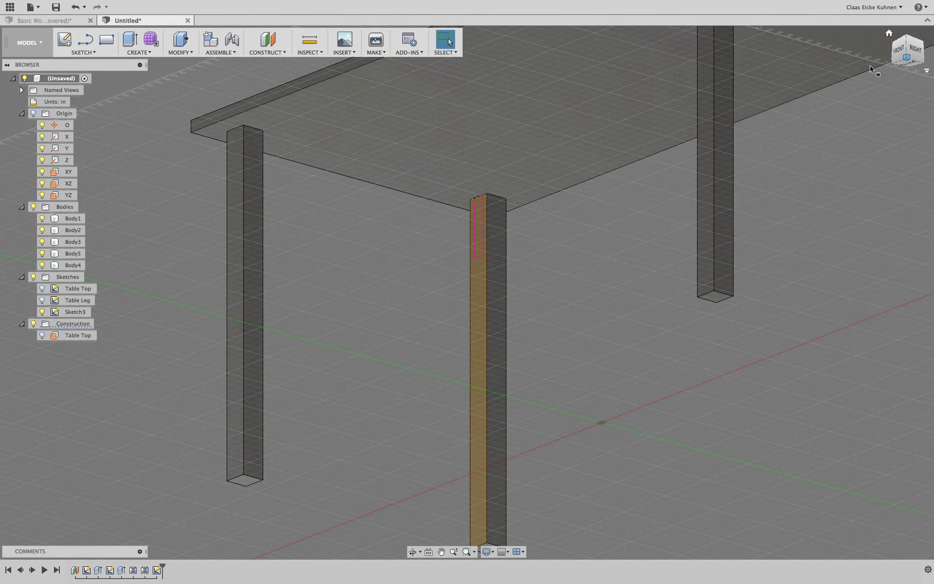
pyautogui.click(78, 313)
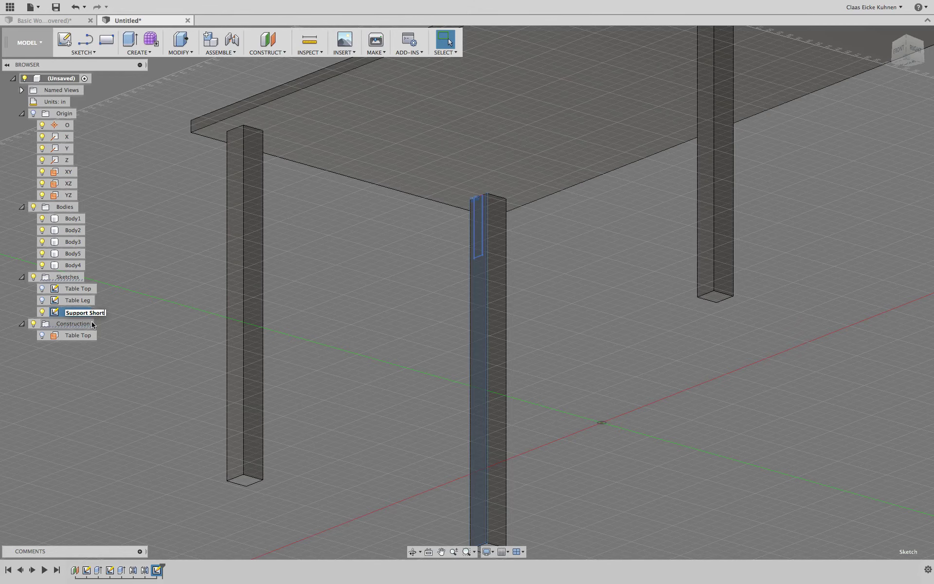
pyautogui.click(401, 254)
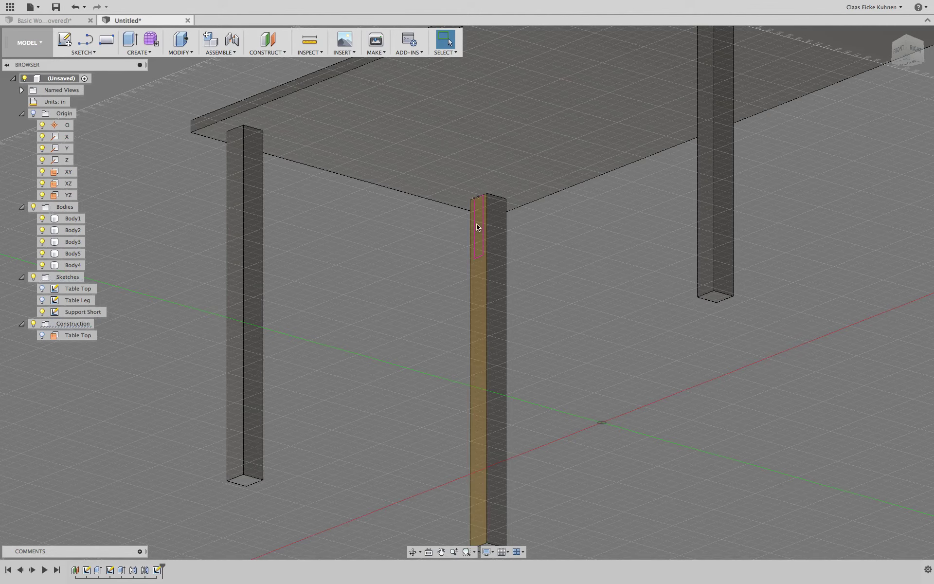
# - Extrude the Support Short profile with extents To, up to the opposite leg on the table's short side, as a new body
pyautogui.moveTo(348, 260); pyautogui.dragTo(319, 322, button='middle')
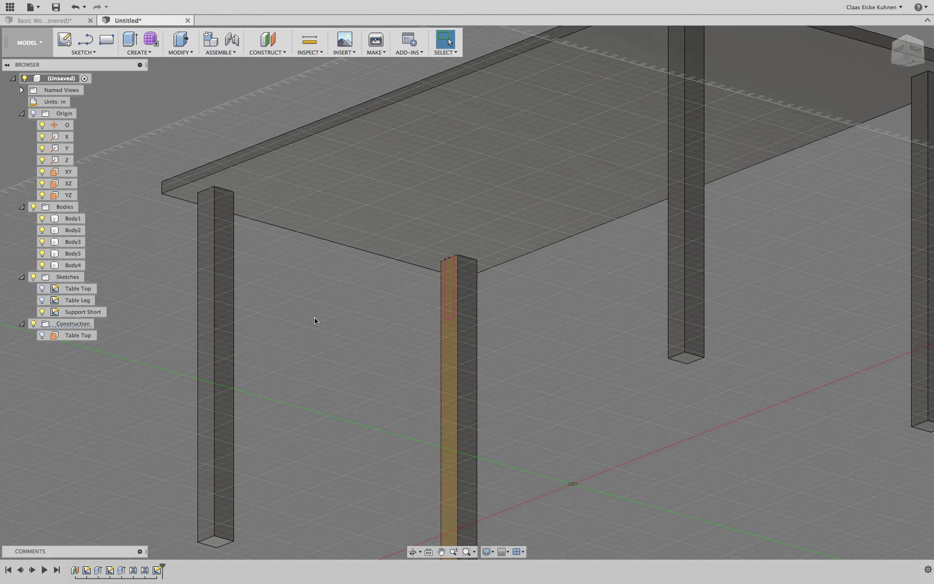
pyautogui.click(131, 43)
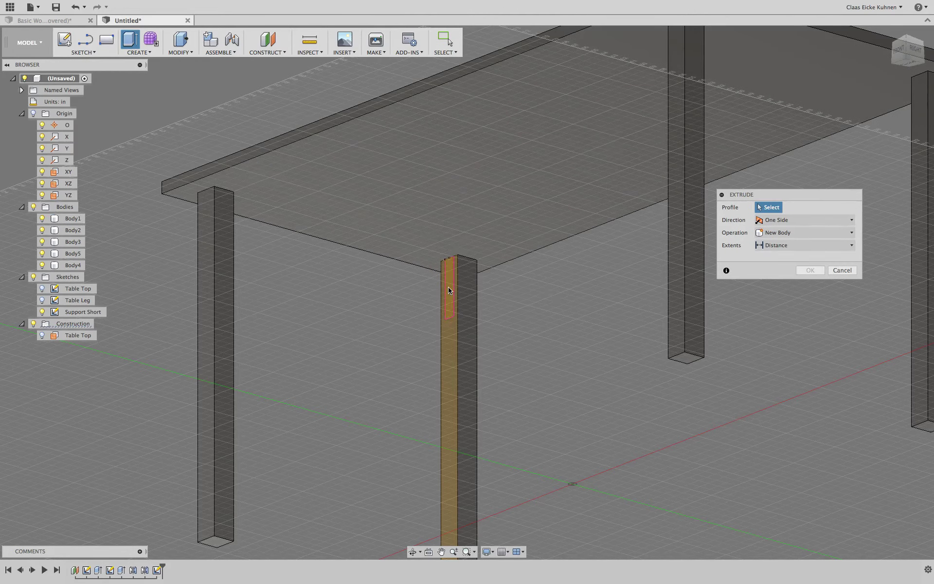
pyautogui.click(448, 287)
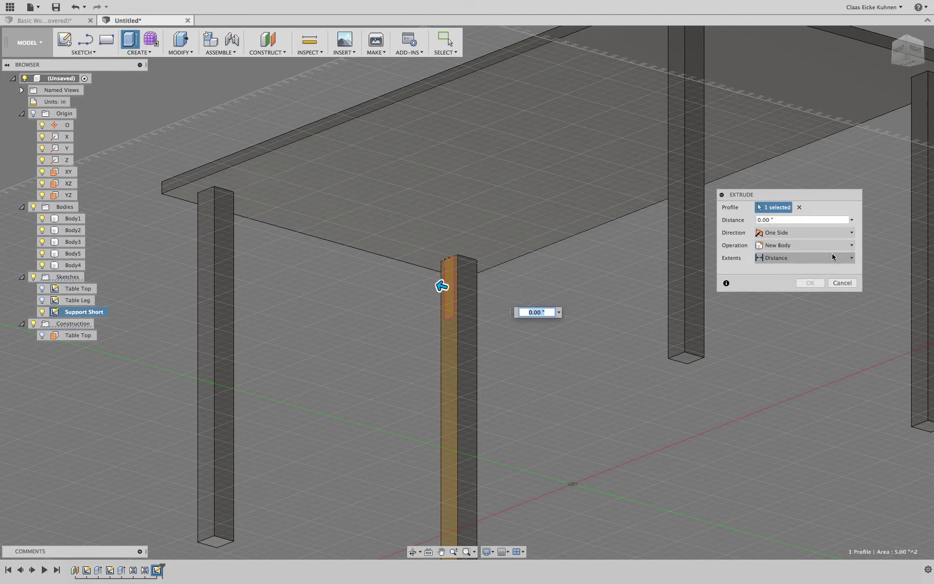
pyautogui.click(914, 49)
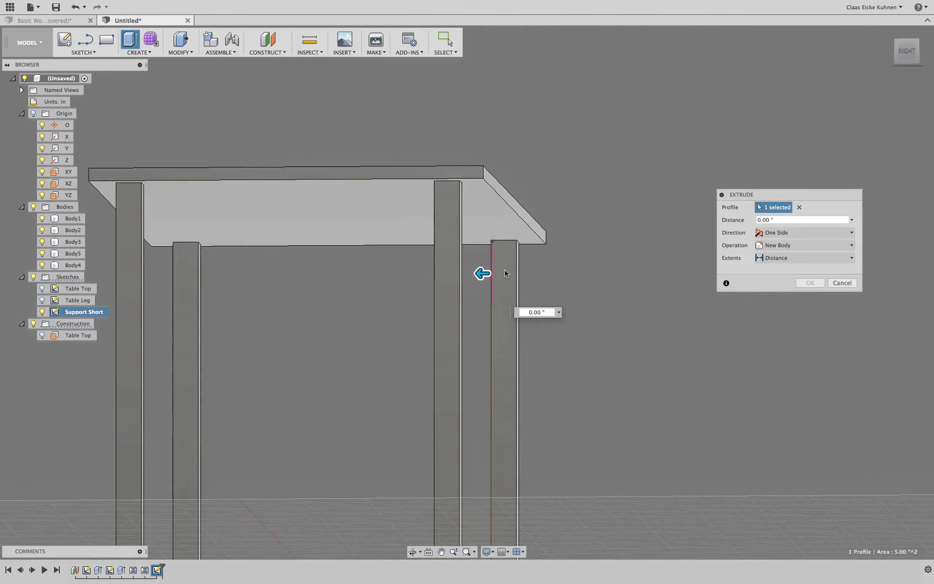
pyautogui.click(791, 258)
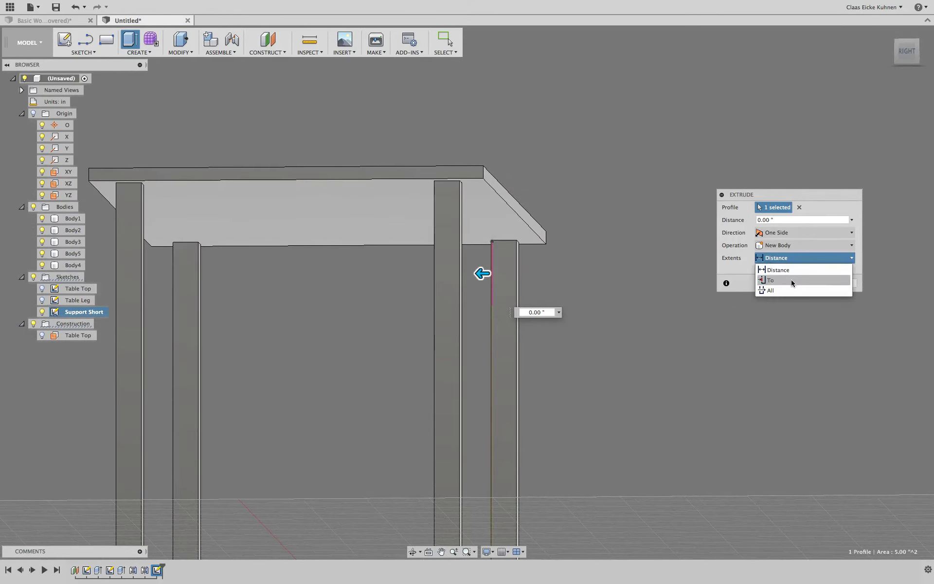
pyautogui.click(791, 280)
pyautogui.moveTo(908, 48)
pyautogui.mouseDown()
pyautogui.moveTo(900, 70)
pyautogui.moveTo(902, 46)
pyautogui.mouseUp()
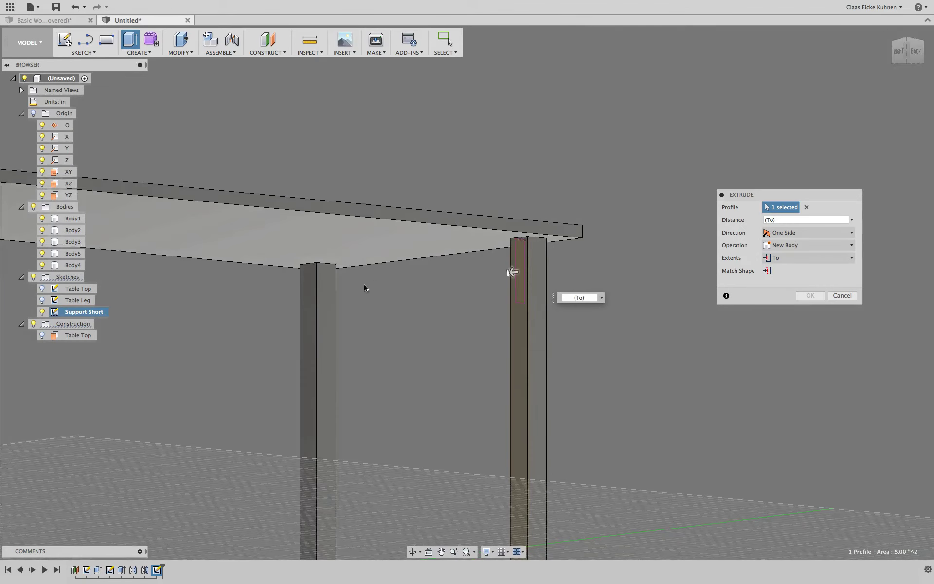
pyautogui.click(323, 297)
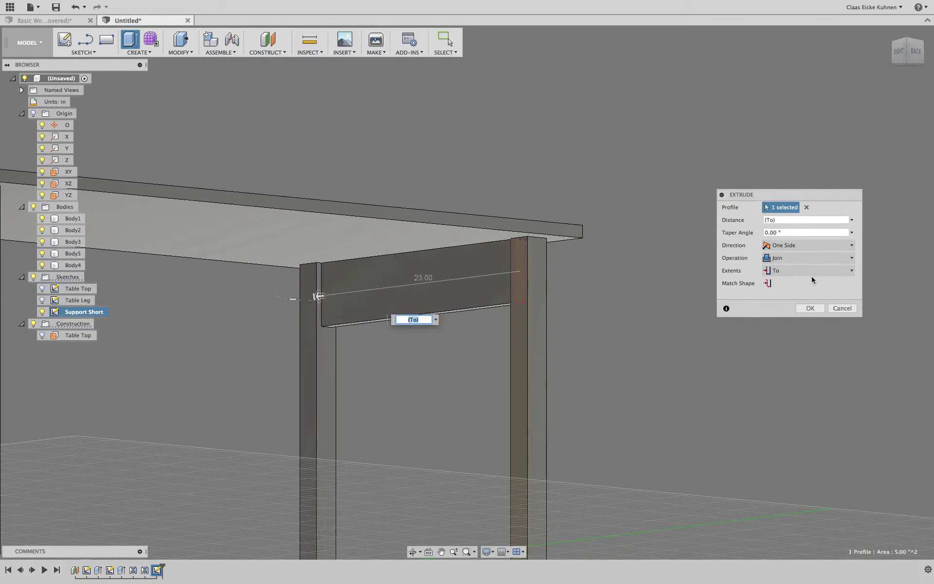
pyautogui.click(799, 260)
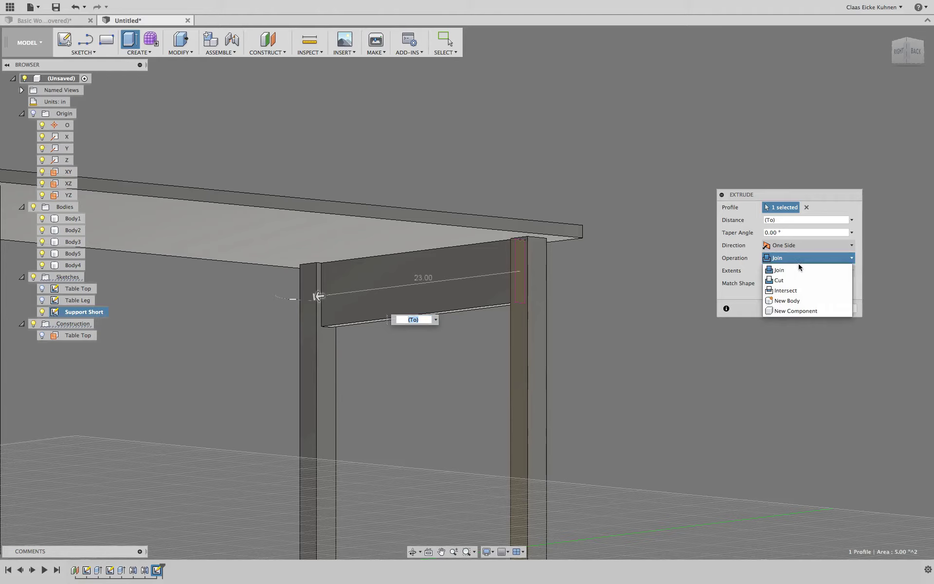
pyautogui.click(808, 301)
pyautogui.click(810, 309)
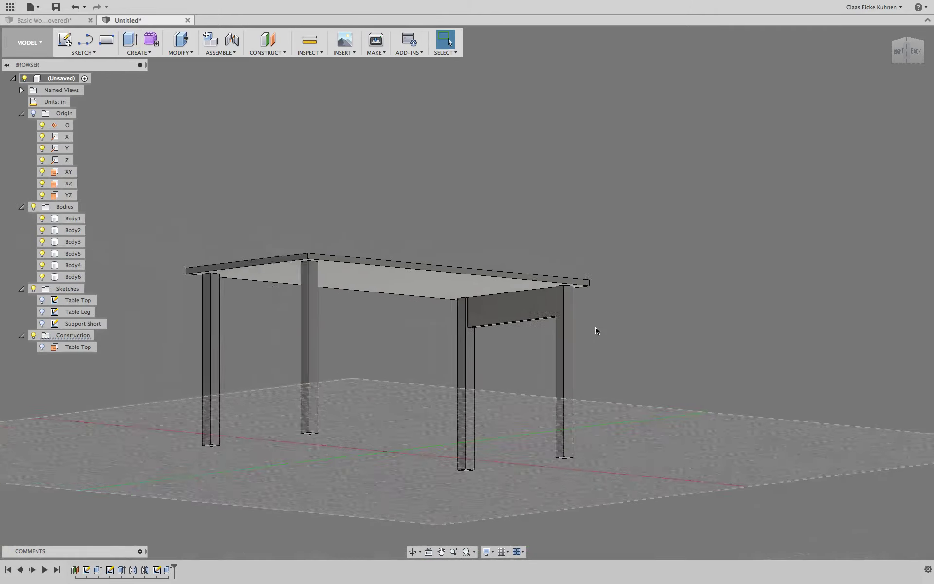
# - Mirror the short support body across the YZ origin plane to the table's other end
pyautogui.moveTo(467, 292)
pyautogui.keyDown('shift'); pyautogui.mouseDown(button='middle')
pyautogui.moveTo(614, 299)
pyautogui.moveTo(589, 370)
pyautogui.moveTo(574, 311)
pyautogui.moveTo(584, 318)
pyautogui.mouseUp(button='middle'); pyautogui.keyUp('shift')
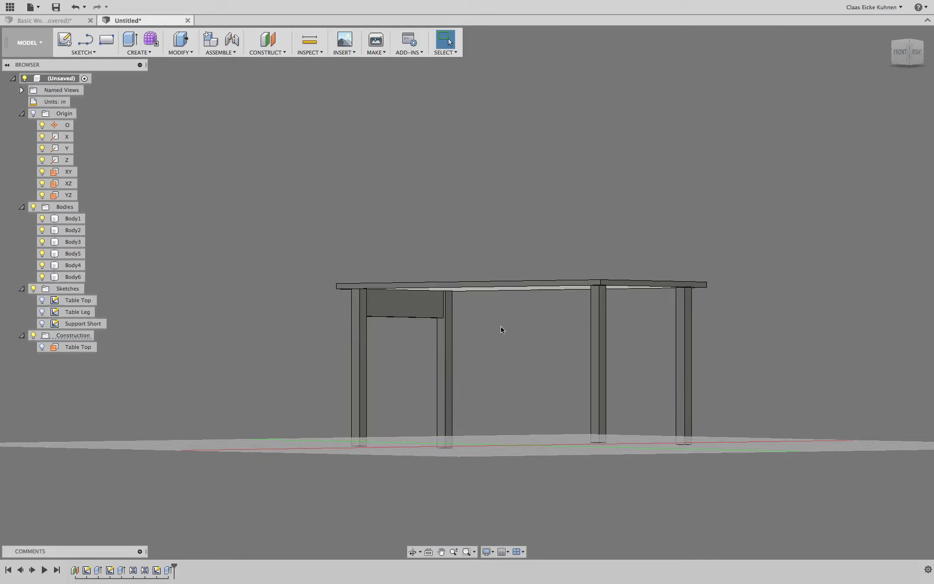
pyautogui.click(180, 53)
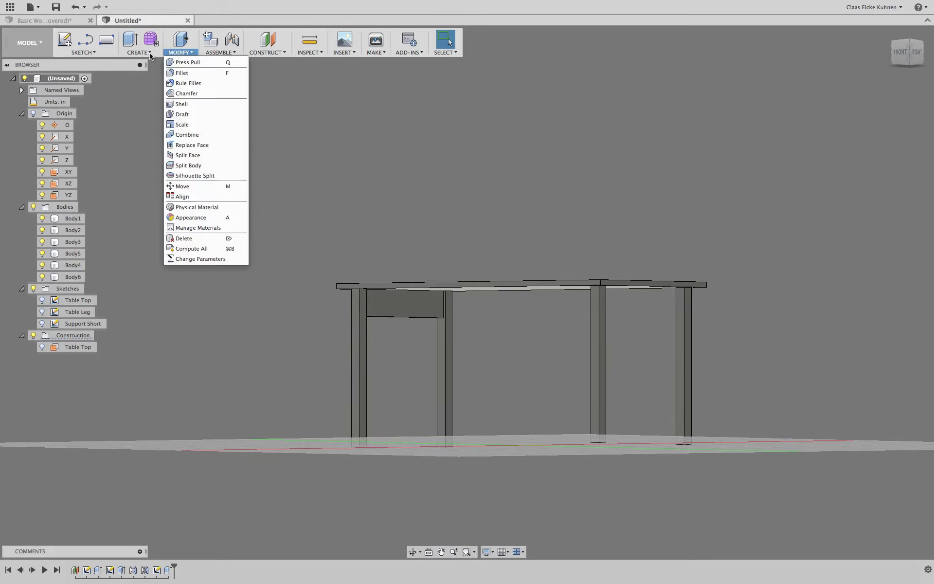
pyautogui.click(139, 52)
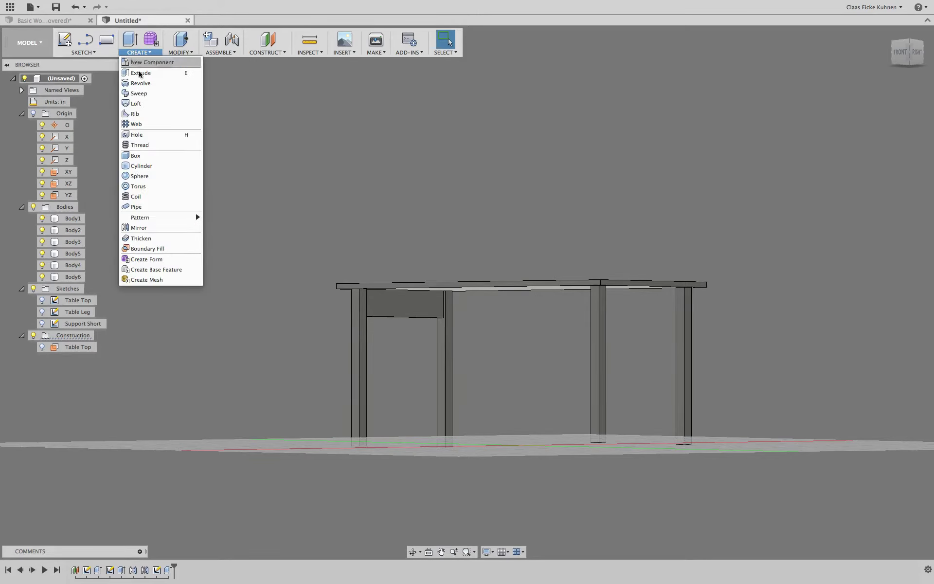
pyautogui.click(138, 228)
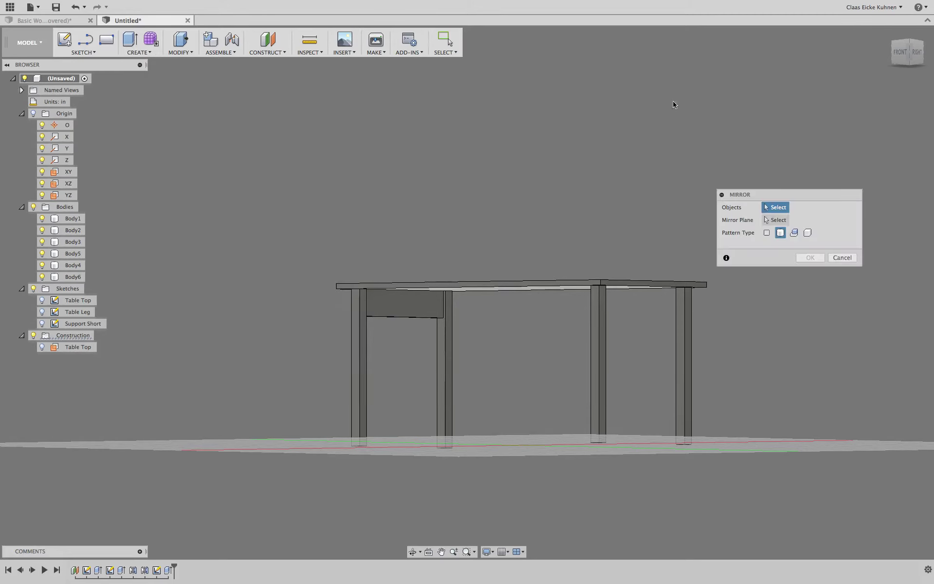
pyautogui.click(421, 316)
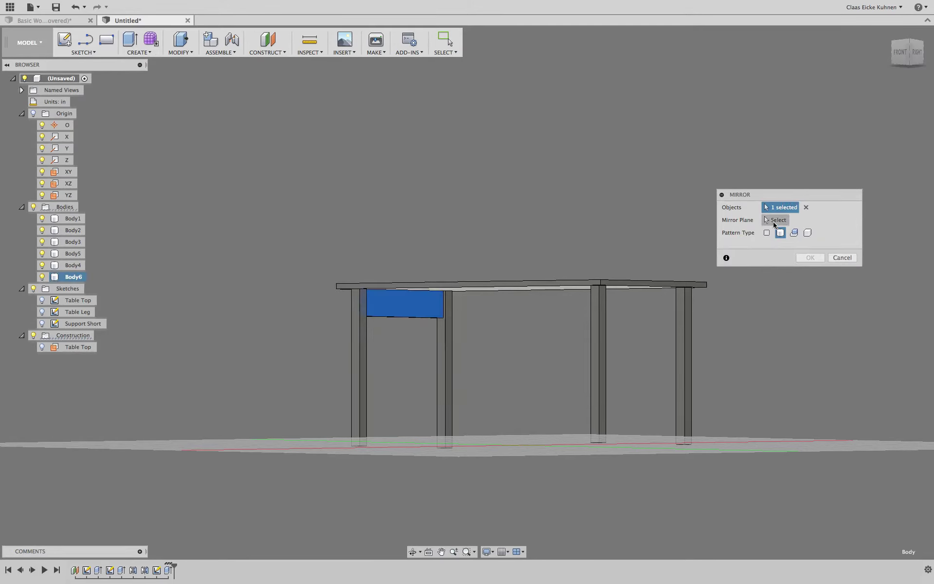
pyautogui.click(774, 220)
pyautogui.click(889, 32)
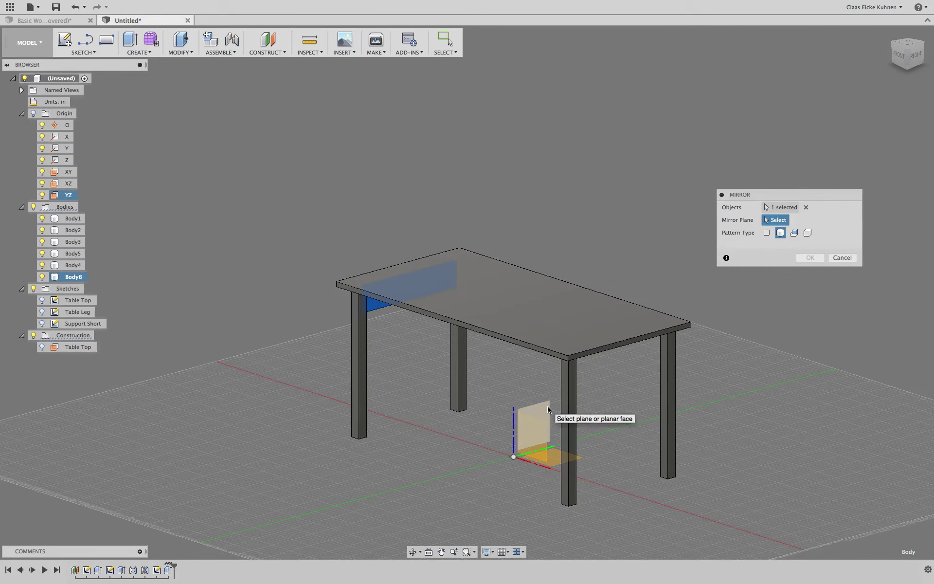
pyautogui.click(548, 408)
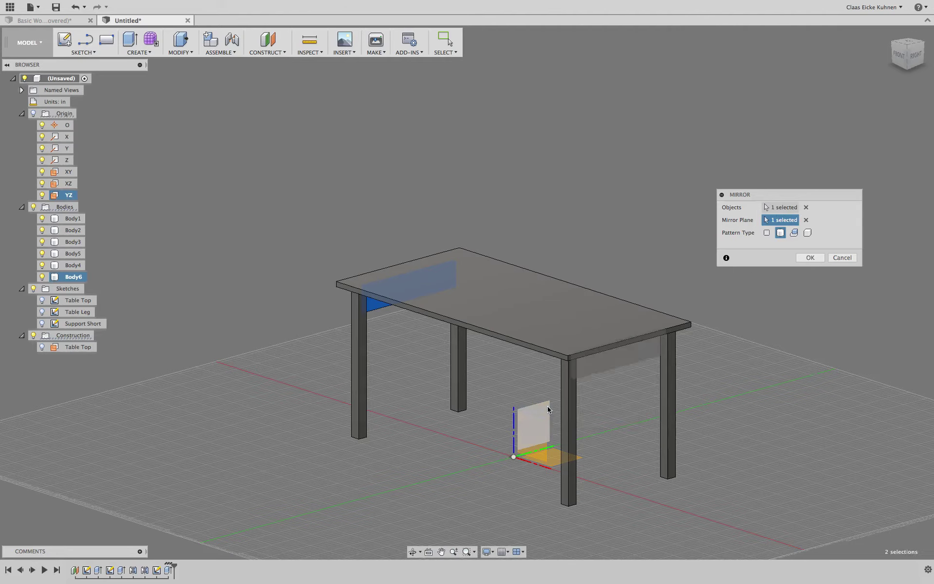
pyautogui.click(812, 258)
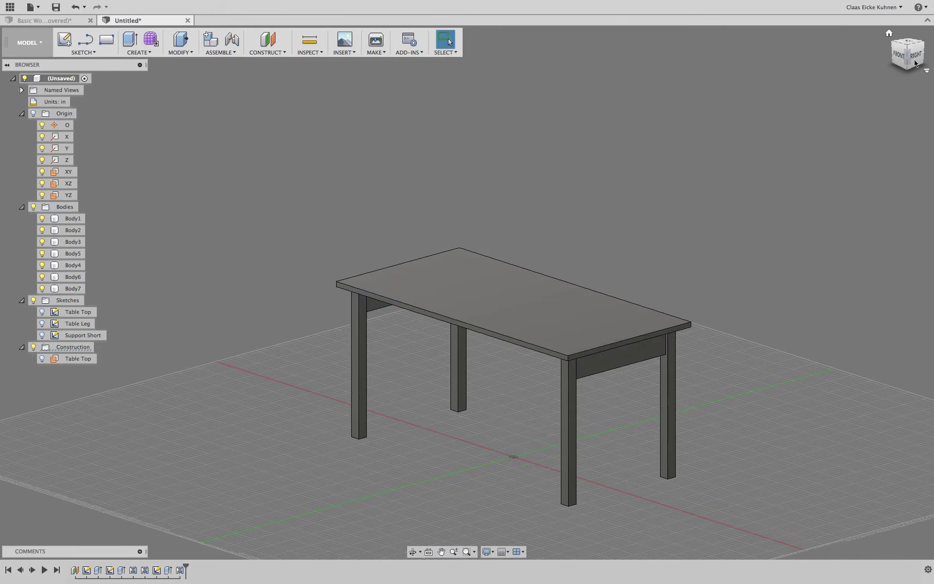
# - Show the Support Short sketch with its dimensions and set the support profile's height to 4 in
pyautogui.moveTo(908, 52)
pyautogui.mouseDown()
pyautogui.moveTo(902, 48)
pyautogui.moveTo(909, 50)
pyautogui.mouseUp()
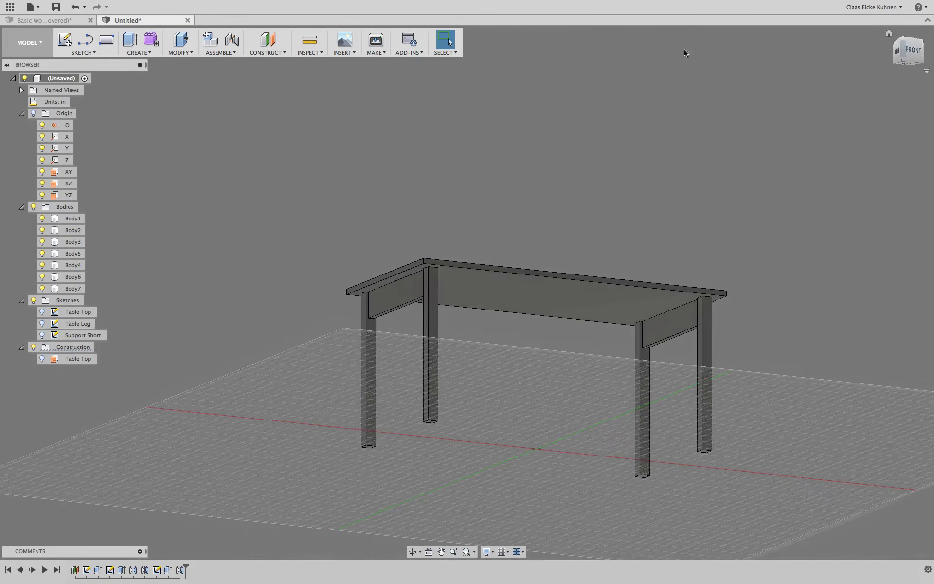
pyautogui.scroll(3, 295, 354)
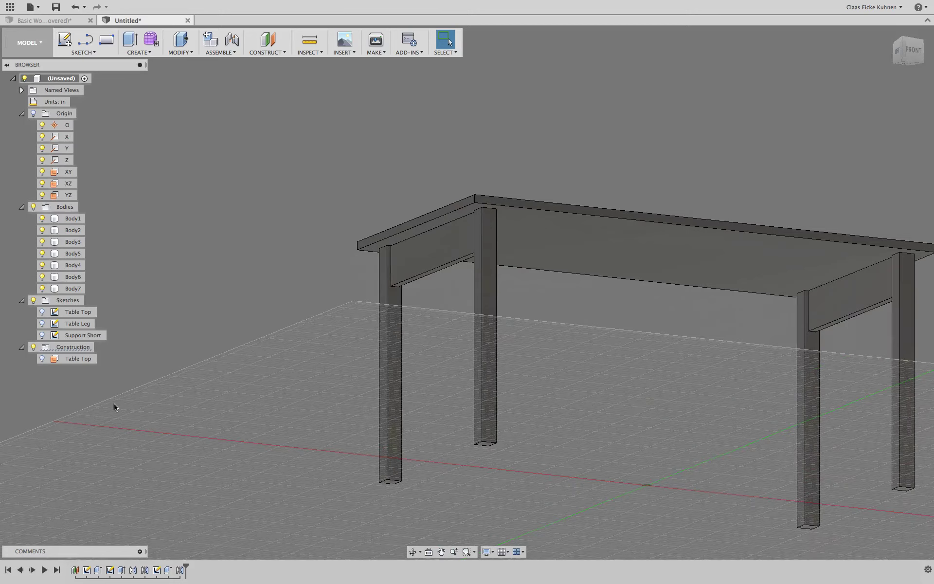
pyautogui.click(42, 335)
pyautogui.rightClick(74, 340)
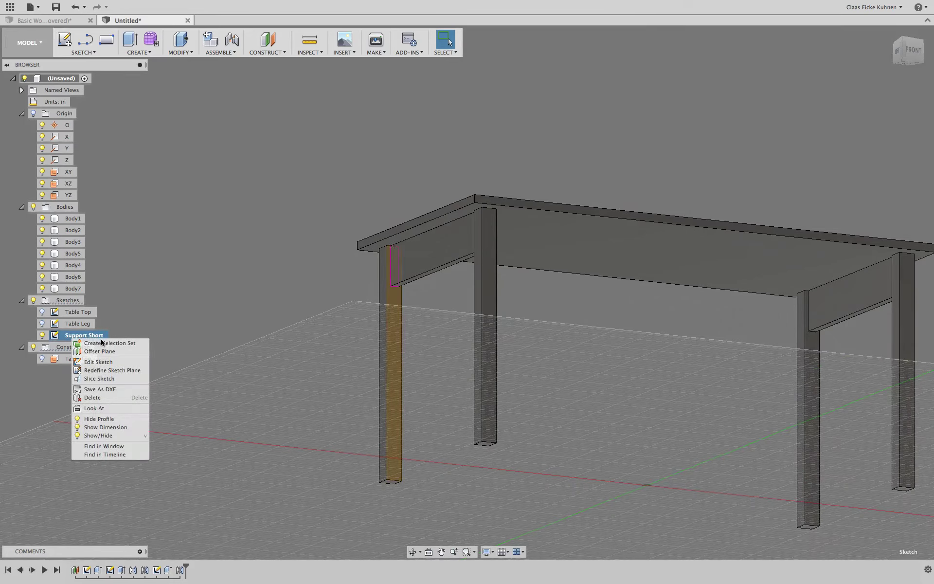
pyautogui.click(130, 427)
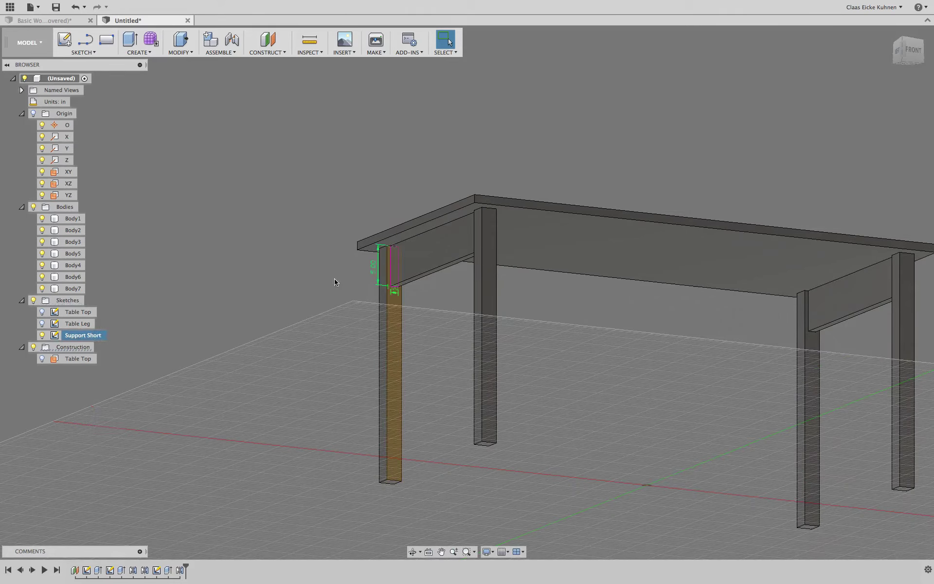
pyautogui.doubleClick(372, 268)
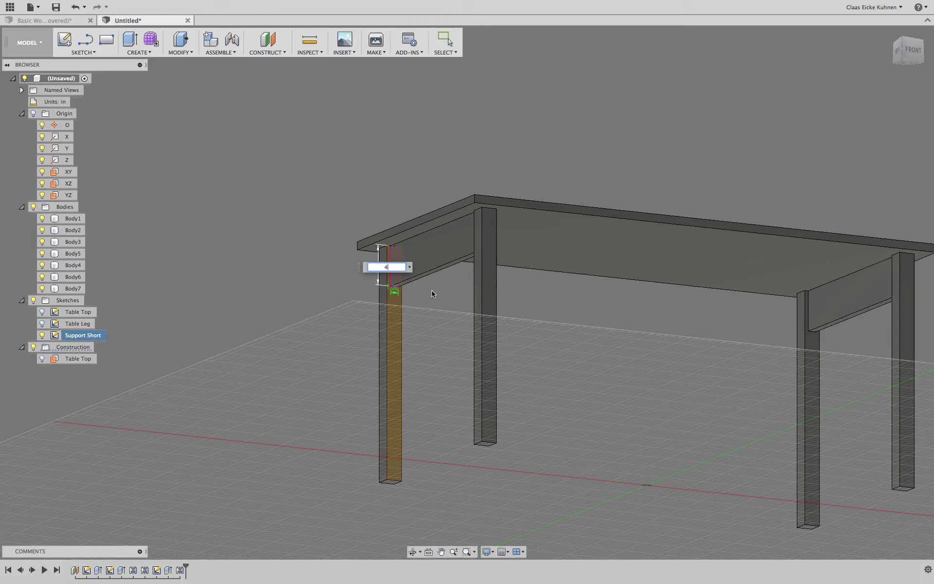
pyautogui.press('Return')
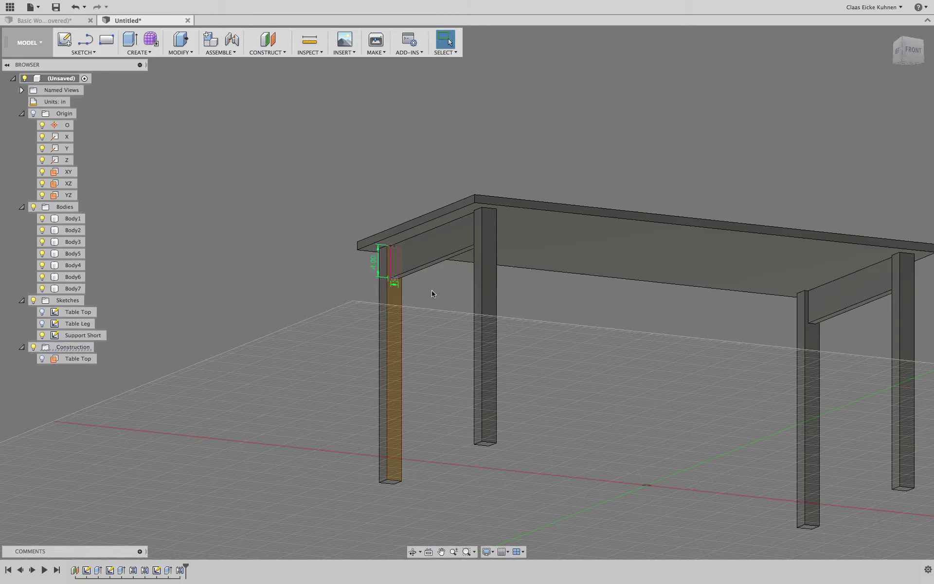
# - Set the Support Short profile's height to 3 in
pyautogui.doubleClick(372, 263)
pyautogui.press('Return')
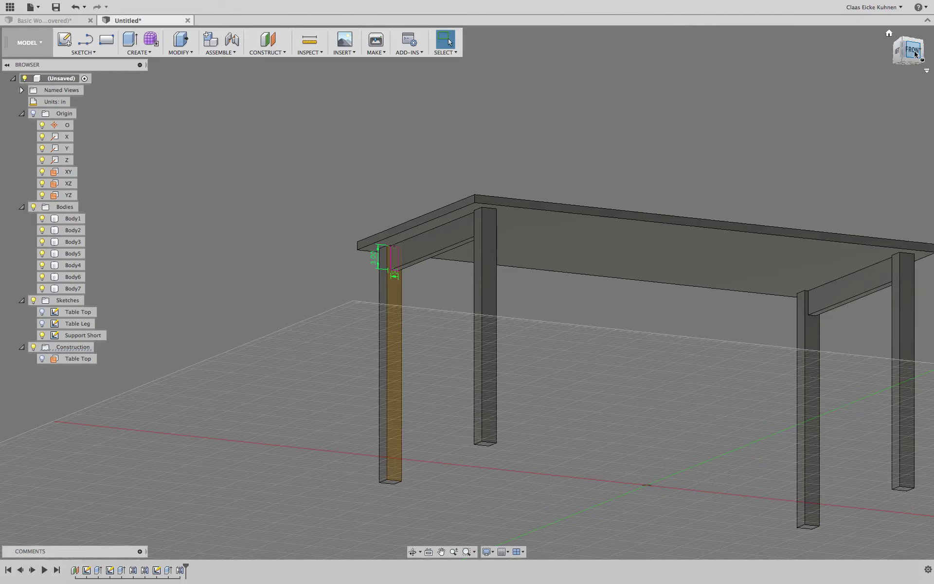
# - Start a sketch on the leg face adjacent to the Support Short profile, facing along the table's long side, and hide all bodies
pyautogui.moveTo(915, 53); pyautogui.dragTo(880, 55)
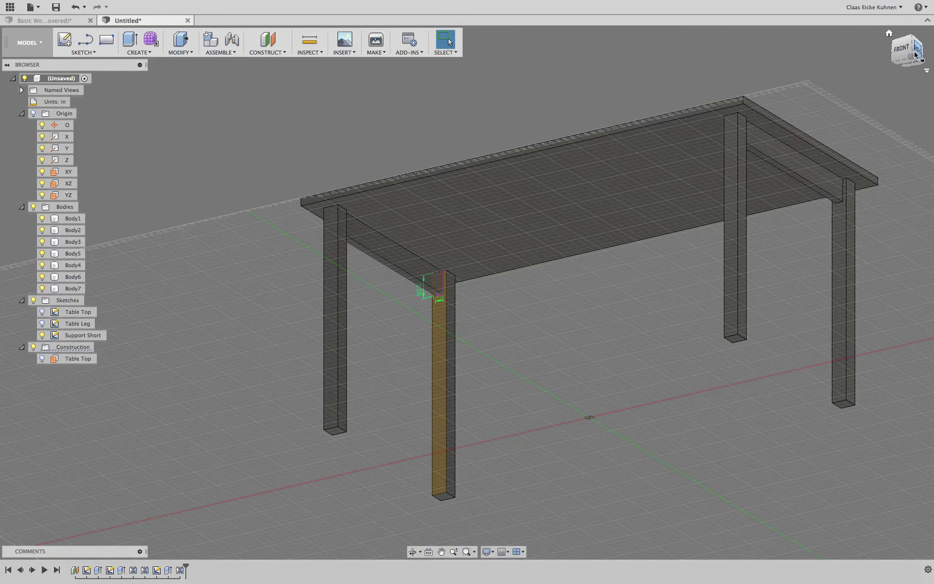
pyautogui.click(65, 39)
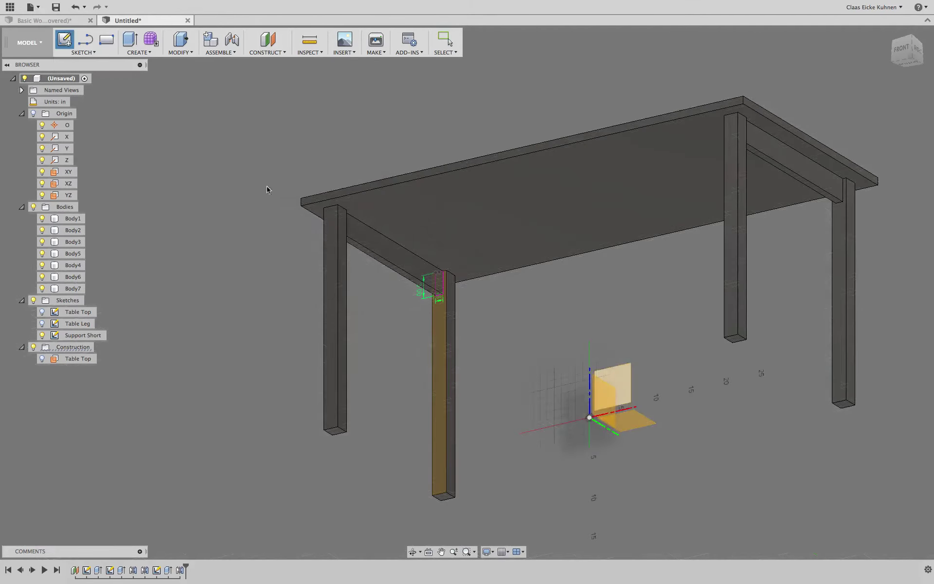
pyautogui.click(452, 288)
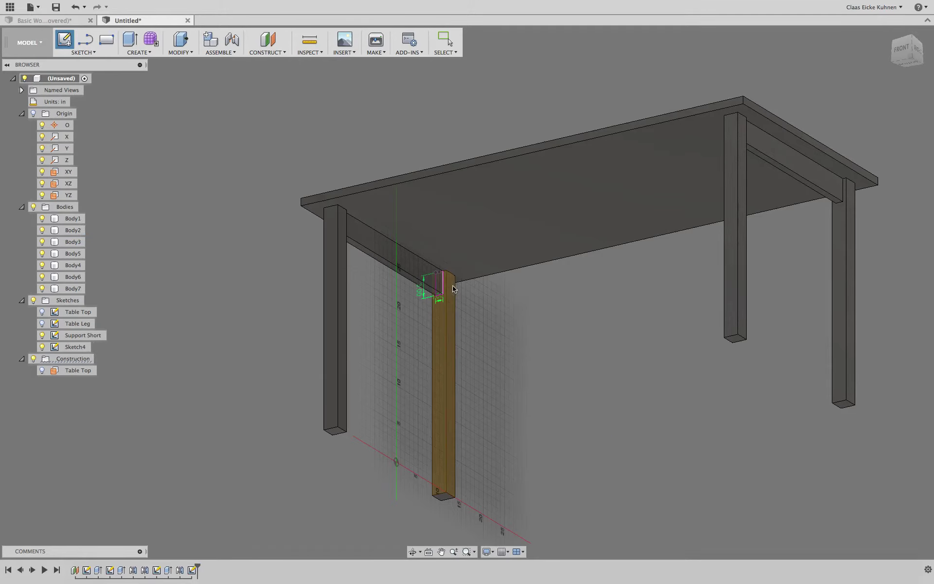
pyautogui.click(33, 206)
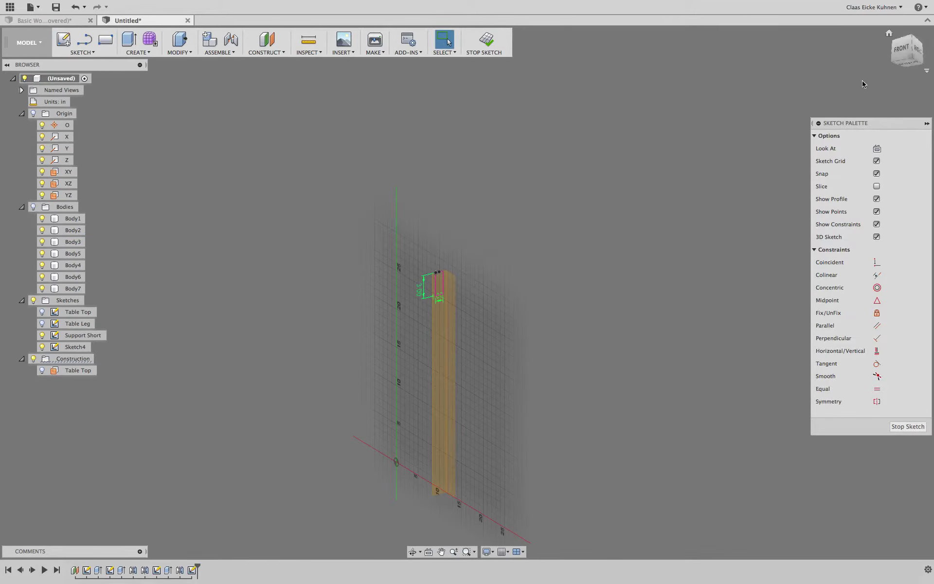
pyautogui.click(915, 52)
pyautogui.scroll(10, 536, 240)
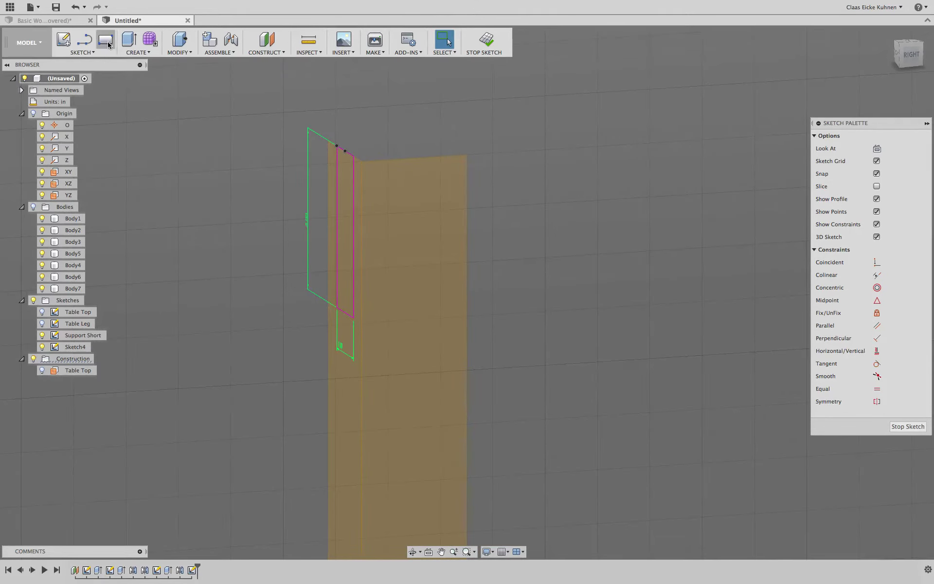
# - Sketch a two-point rectangle about 0.91 in wide and 2.11 in high on the leg face, below its upper edge
pyautogui.click(83, 52)
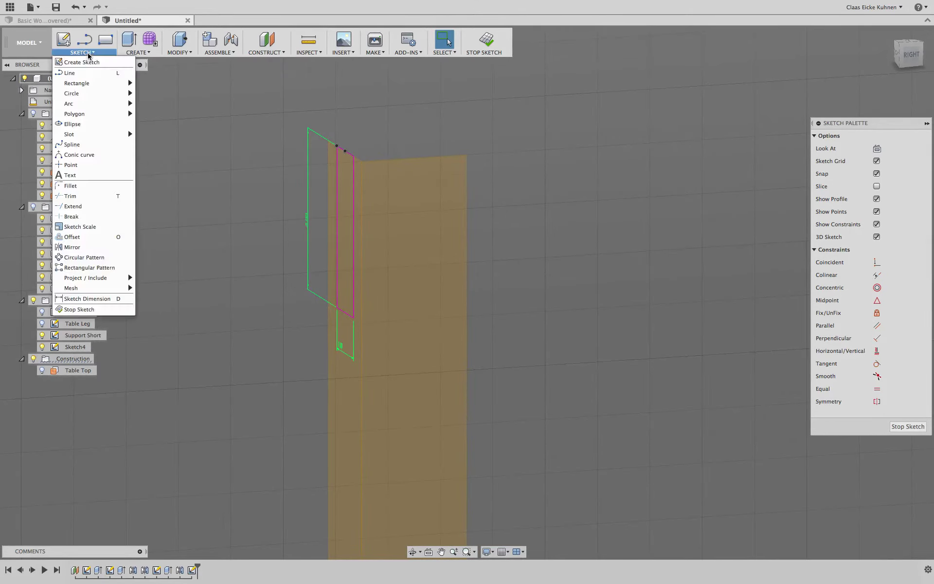
pyautogui.moveTo(97, 83)
pyautogui.click(156, 88)
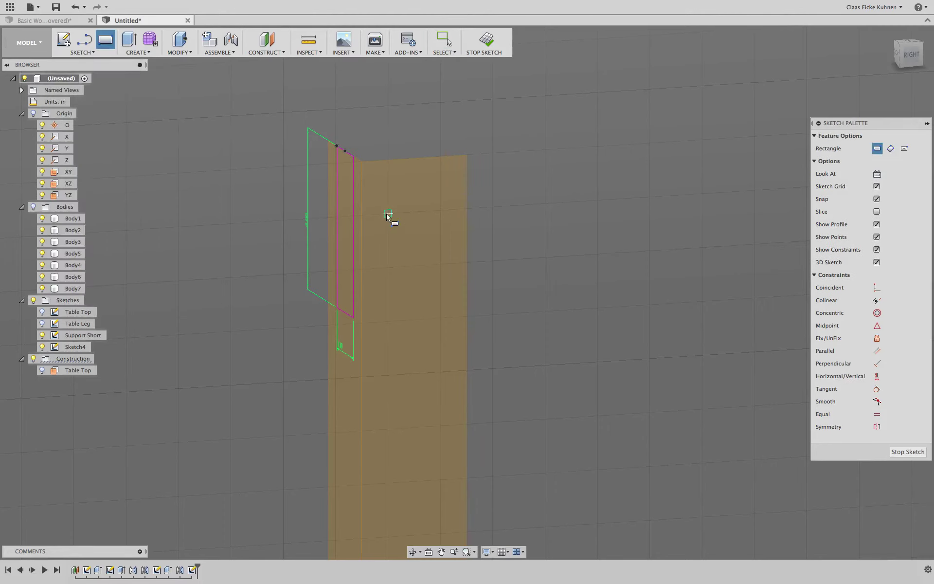
pyautogui.click(387, 212)
pyautogui.click(435, 323)
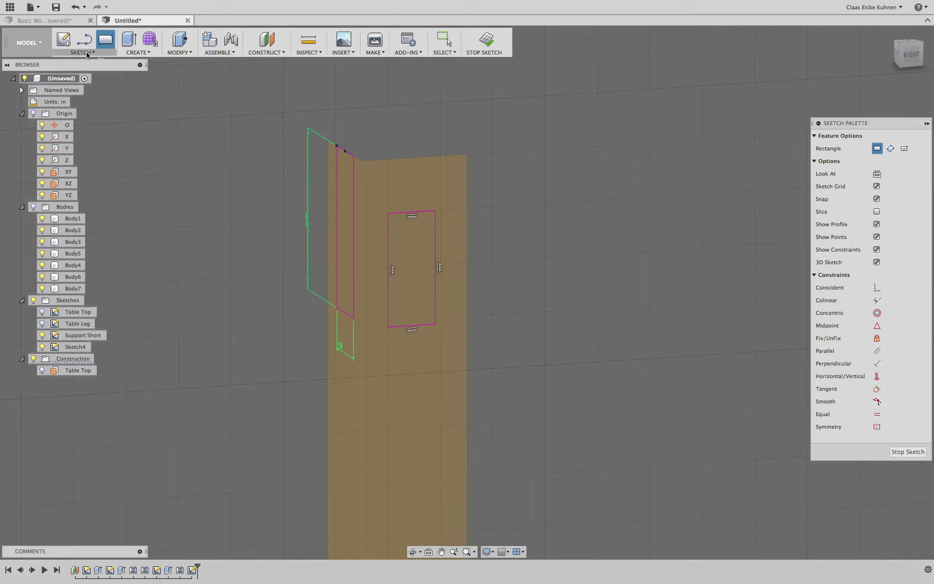
pyautogui.press('Escape')
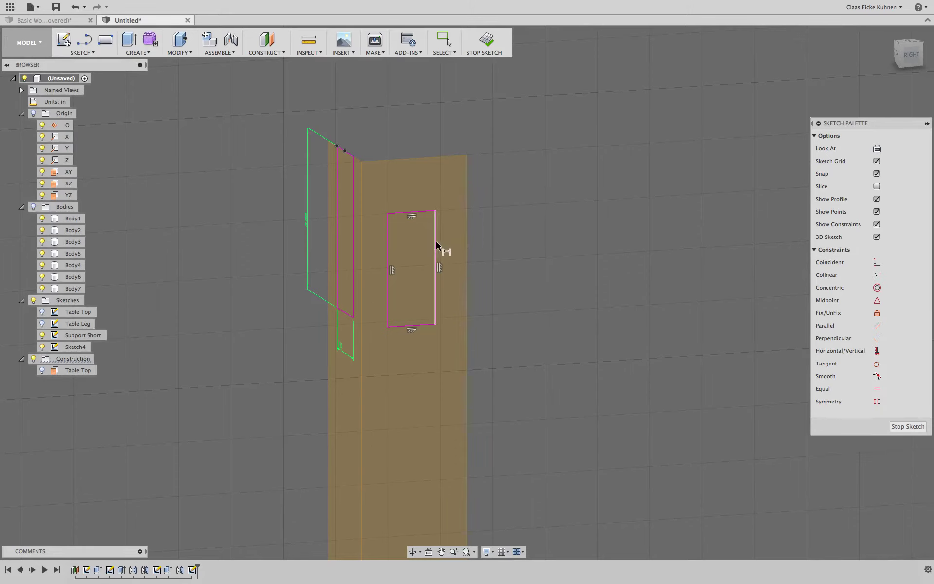
# - Dimension the new rectangle's height and width
pyautogui.click(436, 246)
pyautogui.click(525, 245)
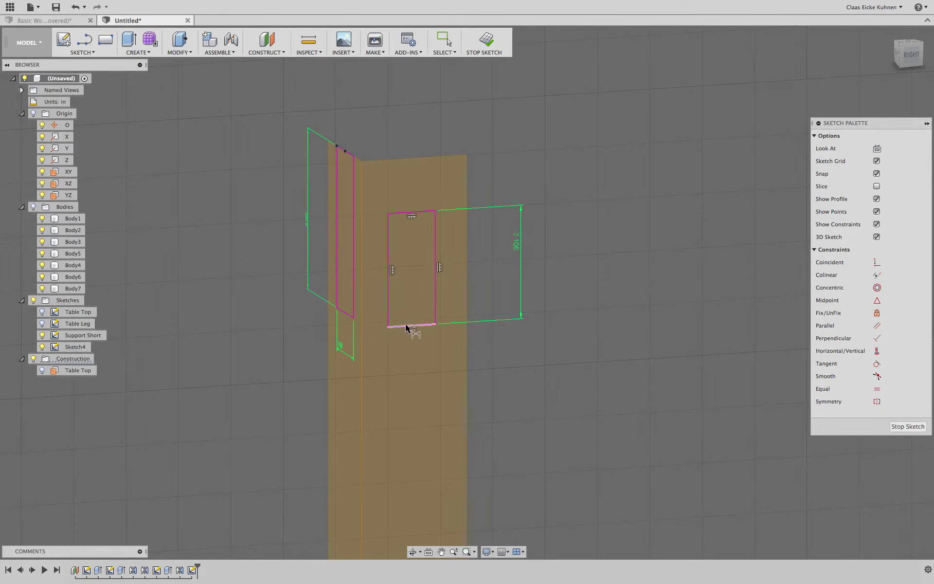
pyautogui.click(406, 327)
pyautogui.click(414, 375)
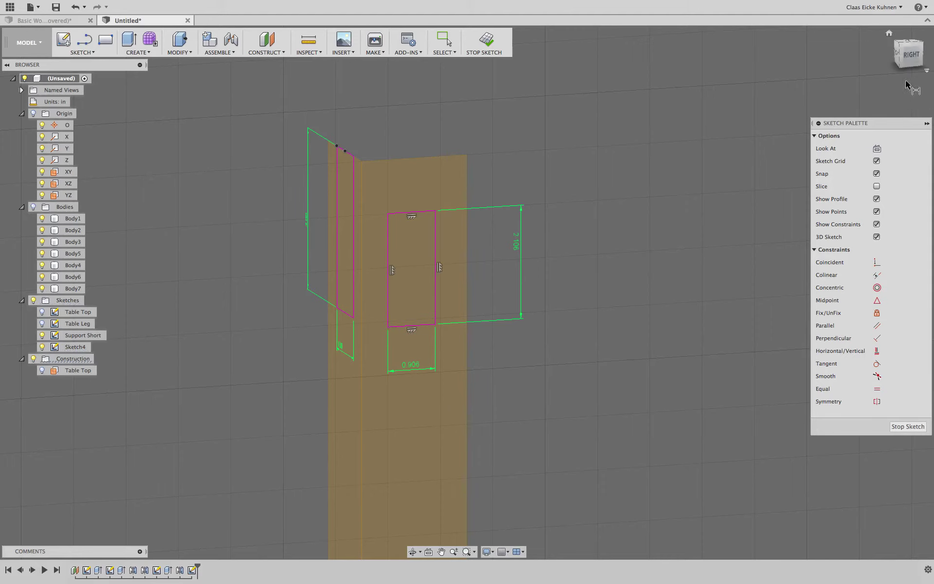
# - Link the new rectangle's height and width to the Support Short profile's height (d16) and width (d17) dimensions
pyautogui.moveTo(458, 302)
pyautogui.keyDown('shift'); pyautogui.mouseDown(button='middle')
pyautogui.moveTo(485, 247)
pyautogui.moveTo(594, 181)
pyautogui.moveTo(606, 191)
pyautogui.mouseUp(button='middle'); pyautogui.keyUp('shift')
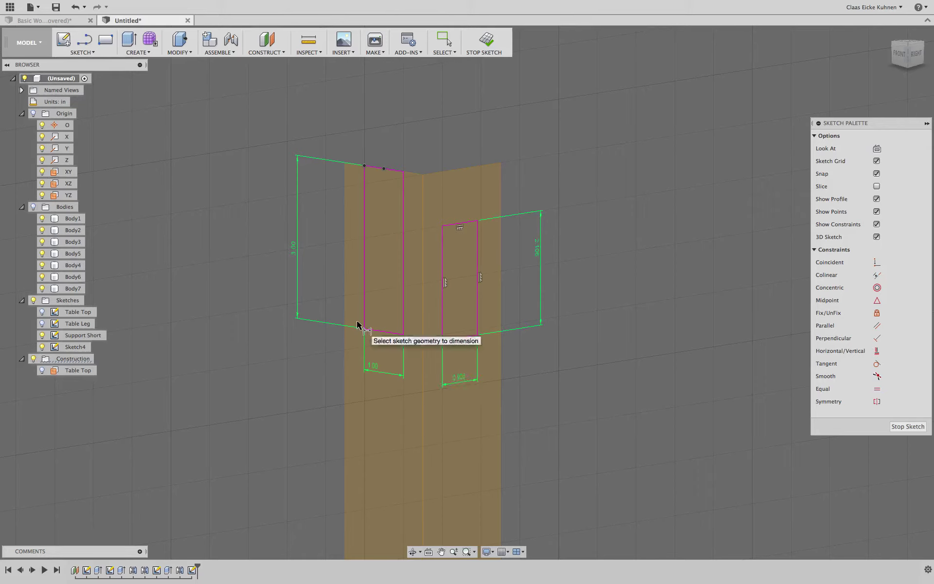
pyautogui.click(538, 250)
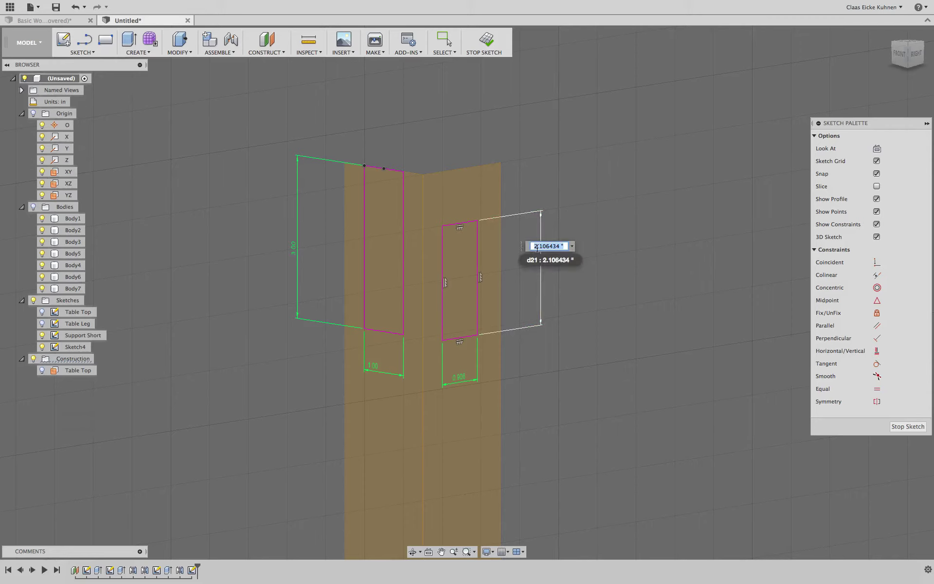
pyautogui.click(294, 253)
pyautogui.press('Return')
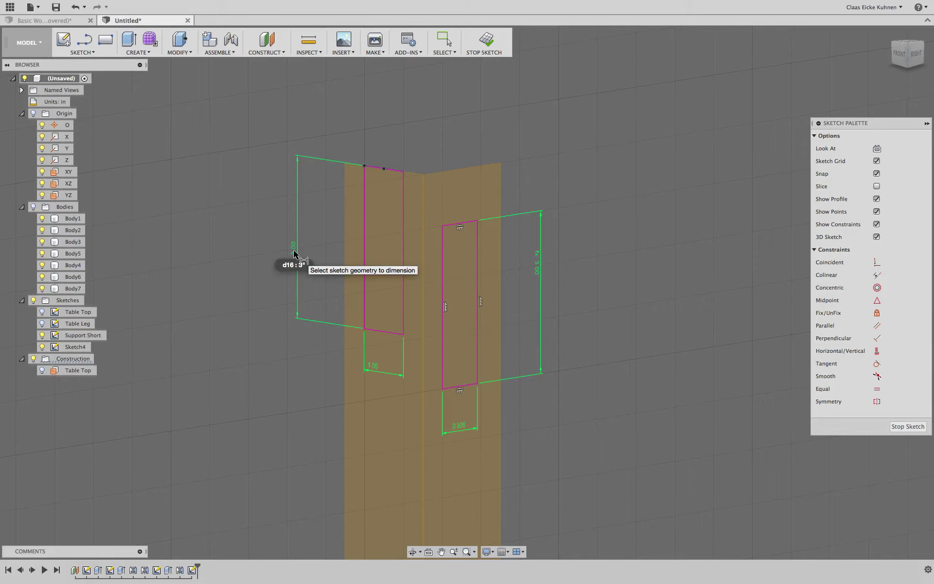
pyautogui.doubleClick(459, 426)
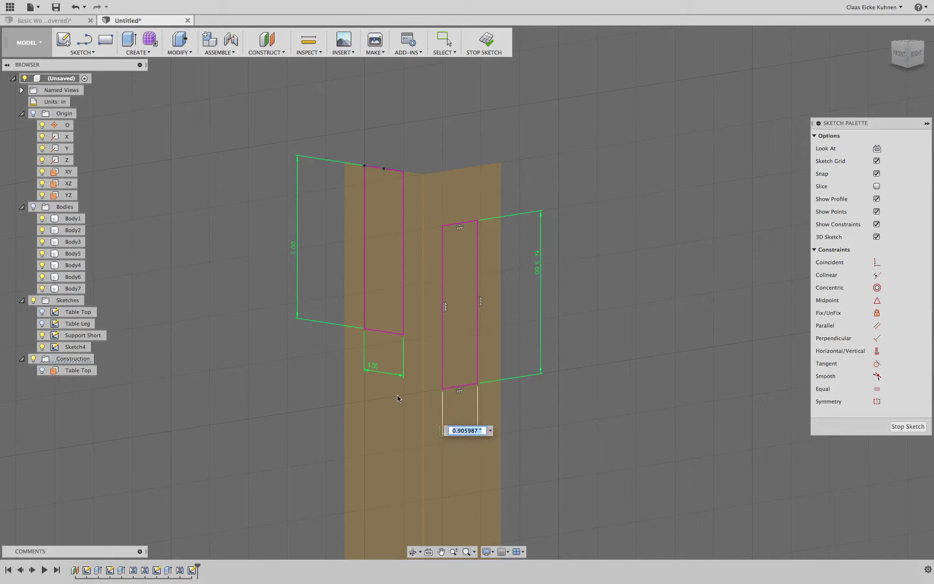
pyautogui.click(376, 368)
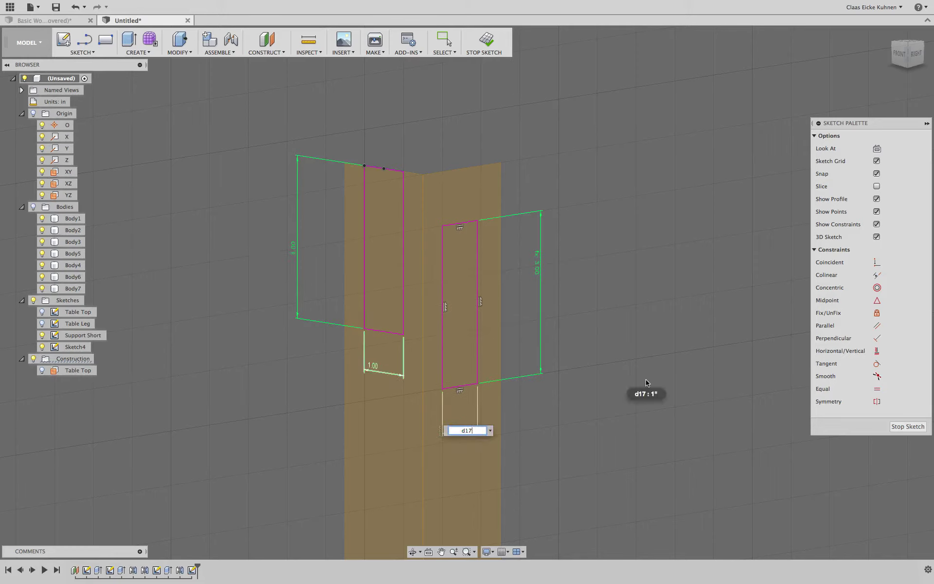
pyautogui.press('Return')
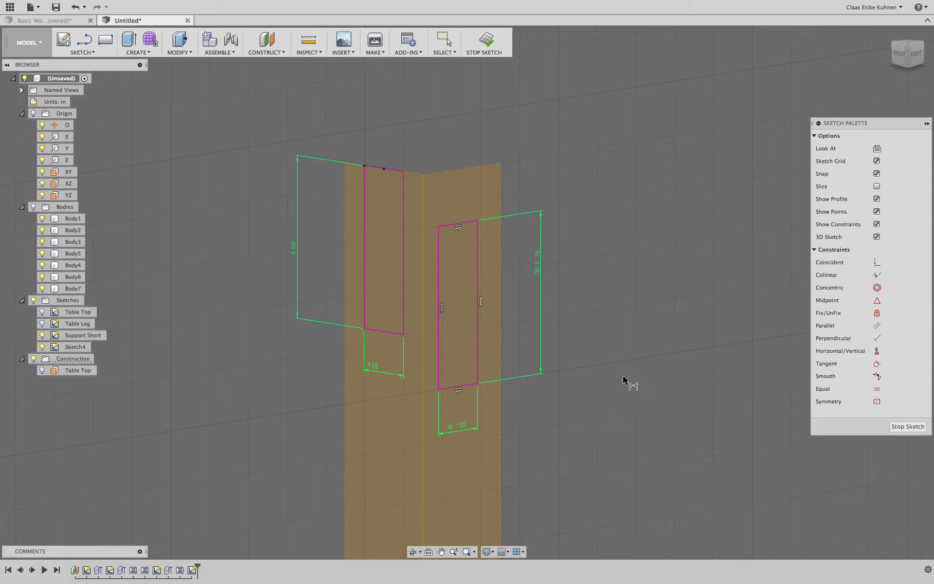
# - Centre the rectangle on the leg's upper edge with a sketch point at its top edge's midpoint and a Midpoint constraint, and finish the sketch
pyautogui.click(86, 54)
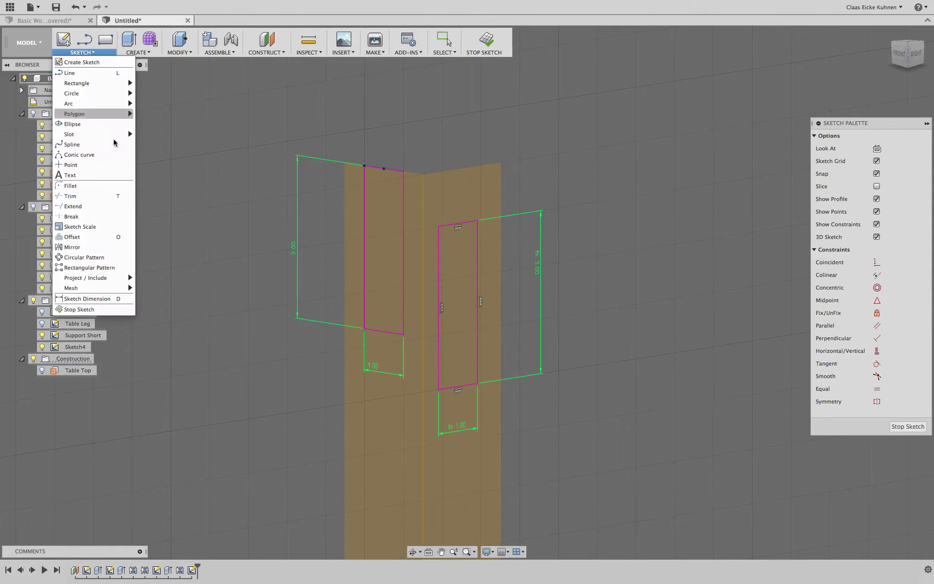
pyautogui.moveTo(102, 286)
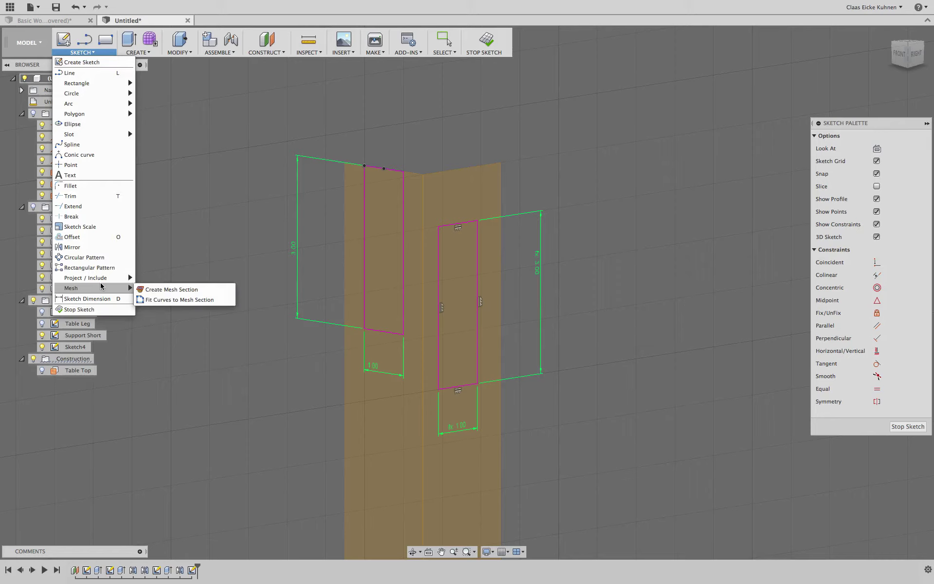
pyautogui.click(77, 167)
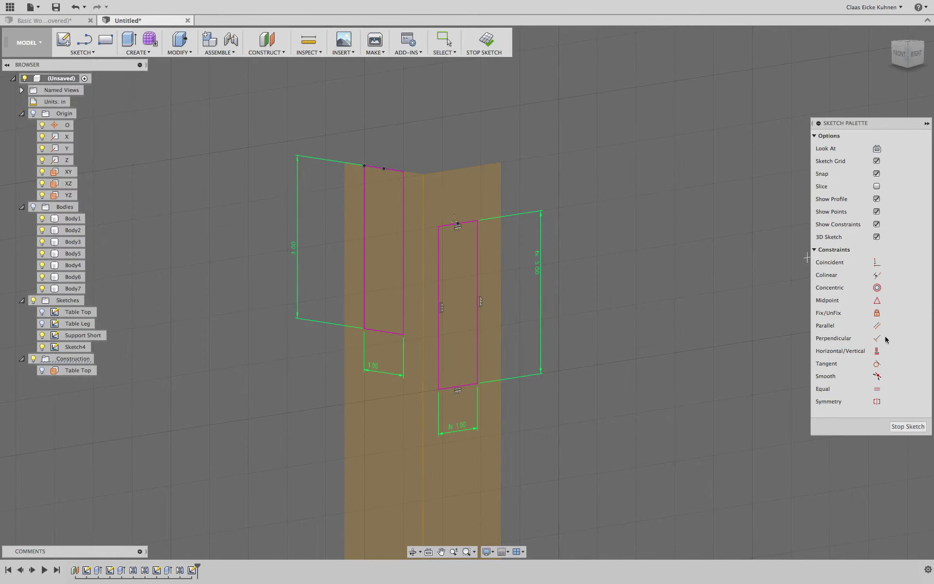
pyautogui.click(877, 300)
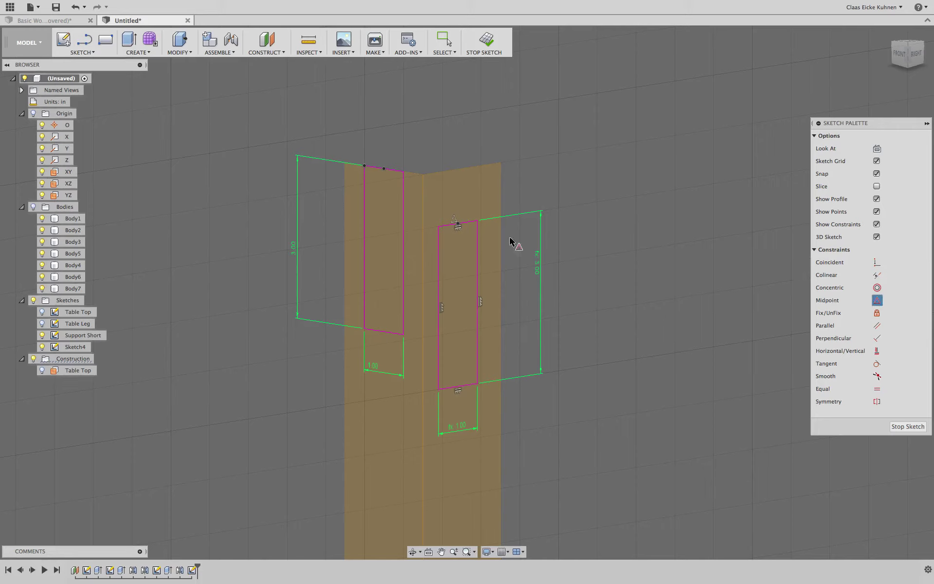
pyautogui.click(458, 223)
pyautogui.click(462, 171)
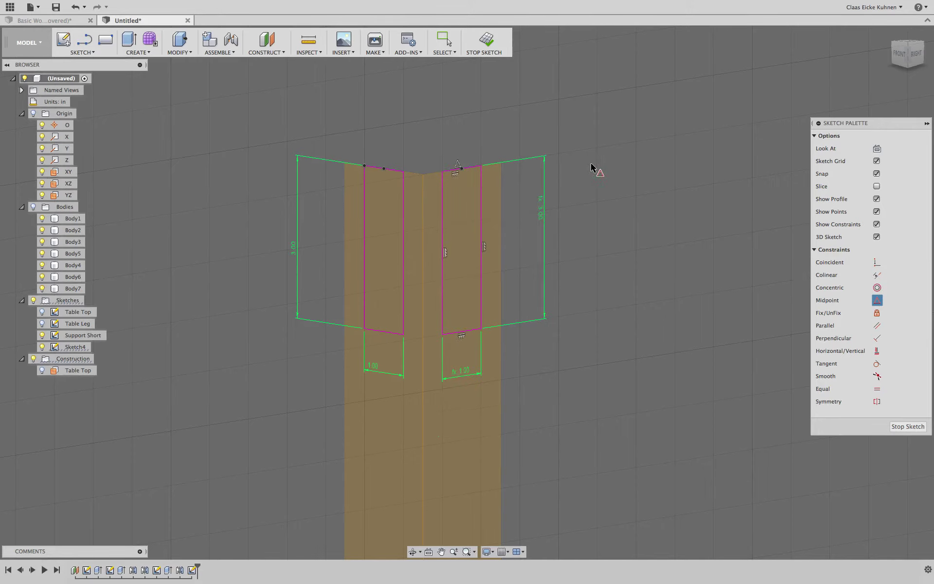
pyautogui.click(910, 45)
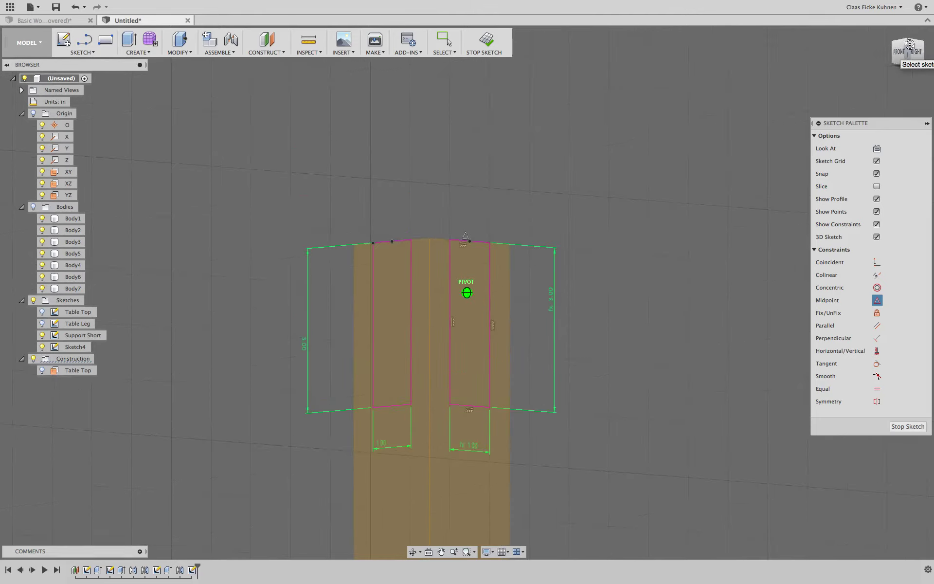
pyautogui.click(892, 57)
pyautogui.moveTo(892, 57); pyautogui.dragTo(896, 58)
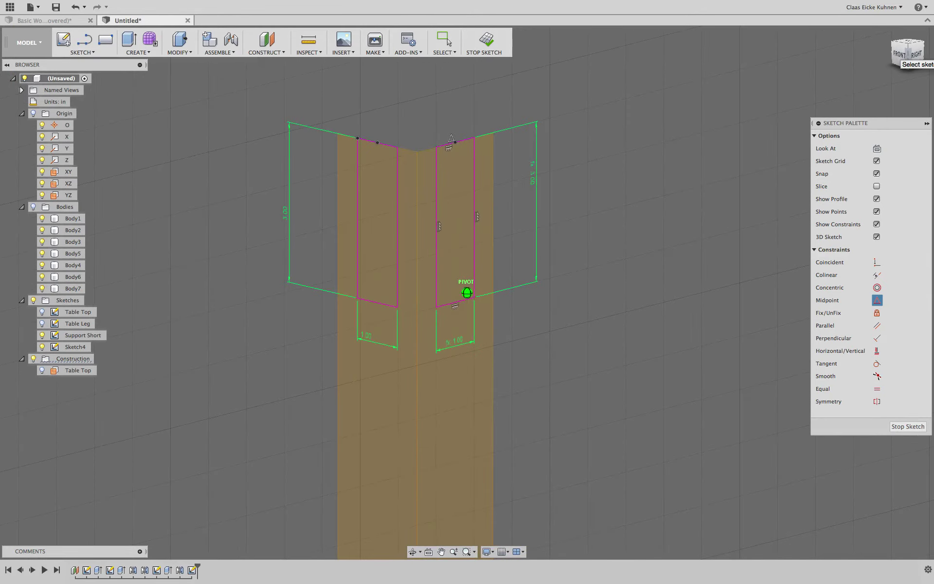
pyautogui.click(487, 40)
# - Start extruding the long-side rail profile on the leg face with its extent set to To
pyautogui.scroll(-5, 621, 244)
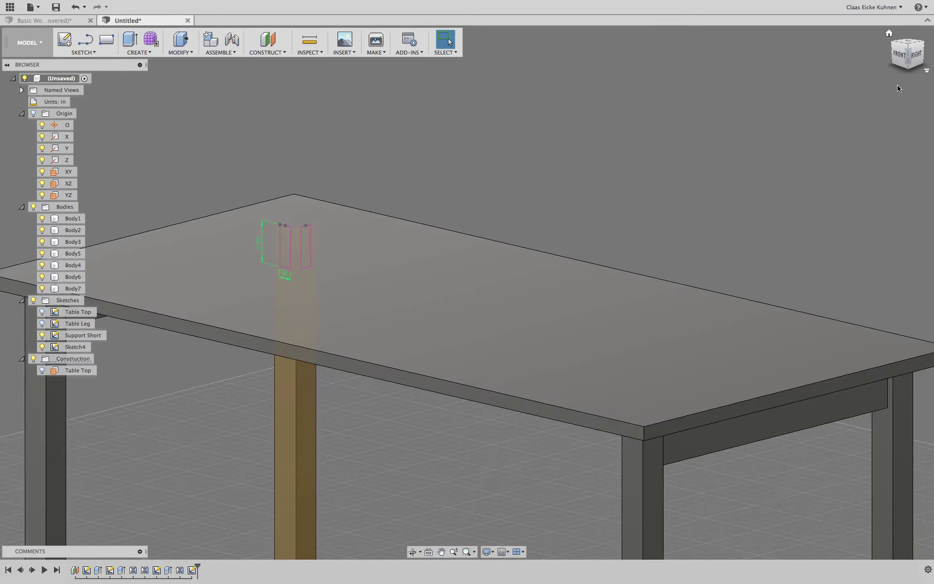
pyautogui.keyDown('shift'); pyautogui.moveTo(278, 139); pyautogui.dragTo(339, 108, button='middle'); pyautogui.keyUp('shift')
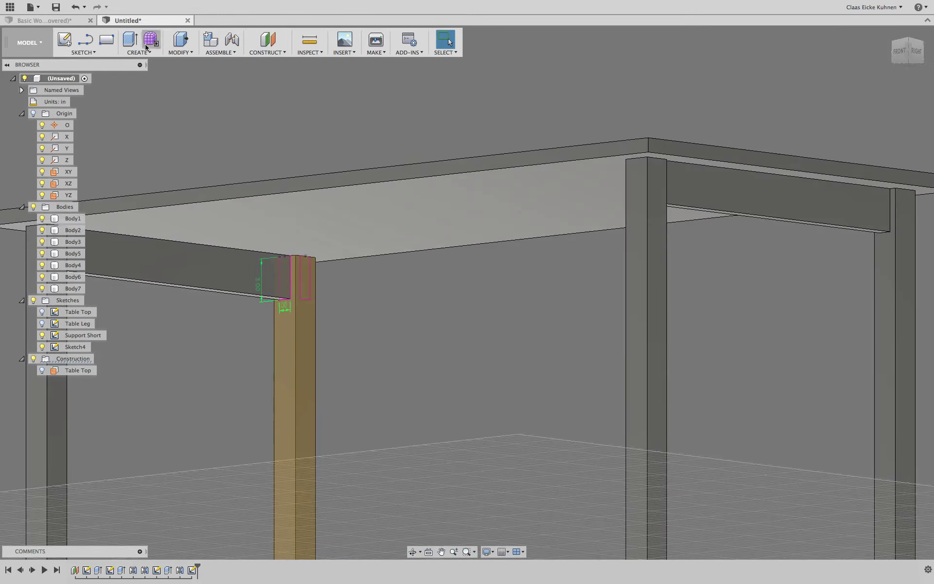
pyautogui.click(130, 39)
pyautogui.click(307, 277)
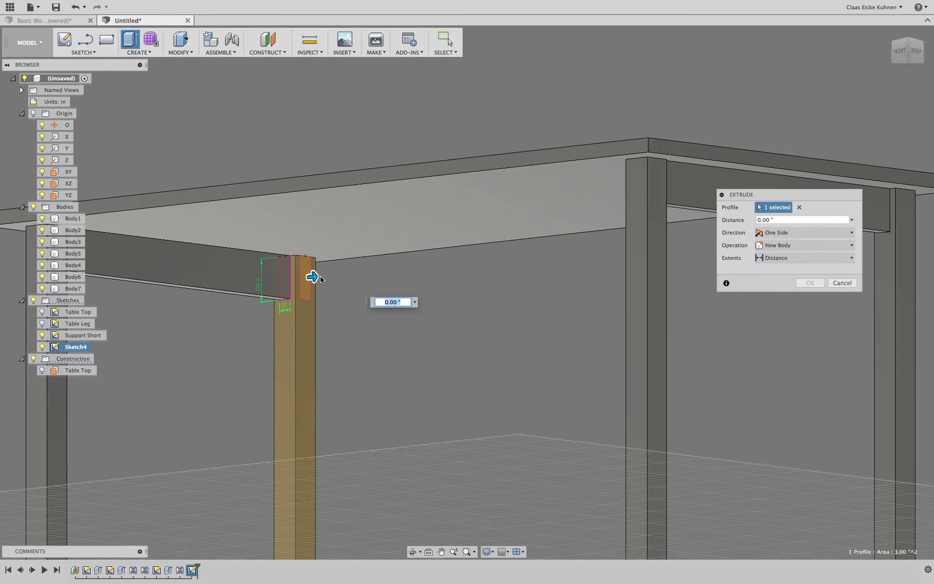
pyautogui.moveTo(313, 273); pyautogui.dragTo(449, 262)
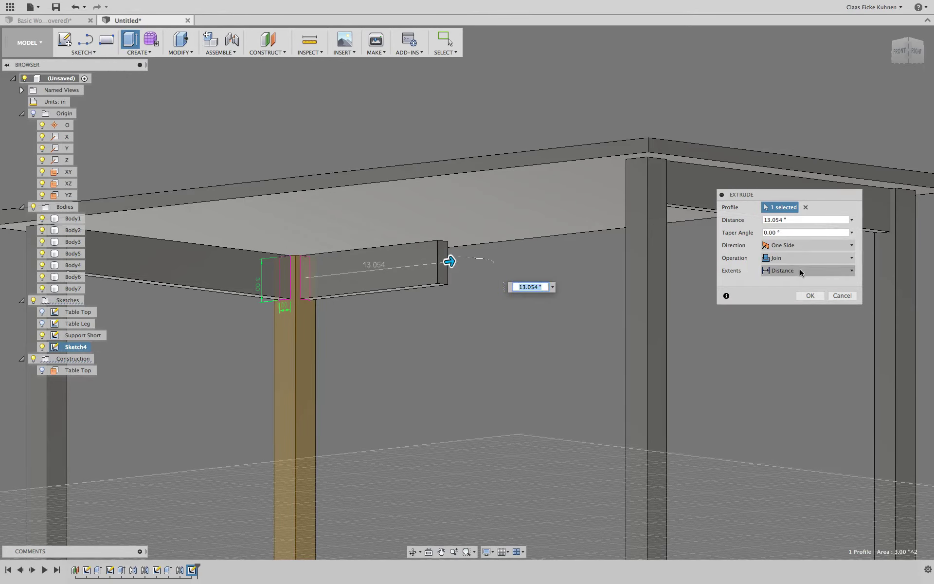
pyautogui.click(800, 270)
pyautogui.click(781, 285)
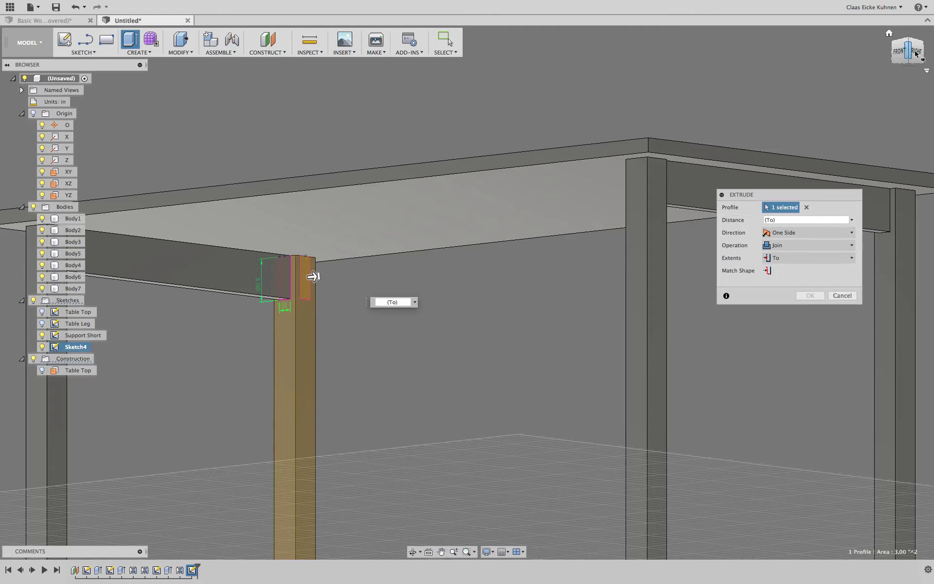
# - Clear the extrusion's profile selection and select the long-side rail rectangle again
pyautogui.keyDown('shift'); pyautogui.moveTo(924, 87); pyautogui.dragTo(544, 284, button='middle'); pyautogui.keyUp('shift')
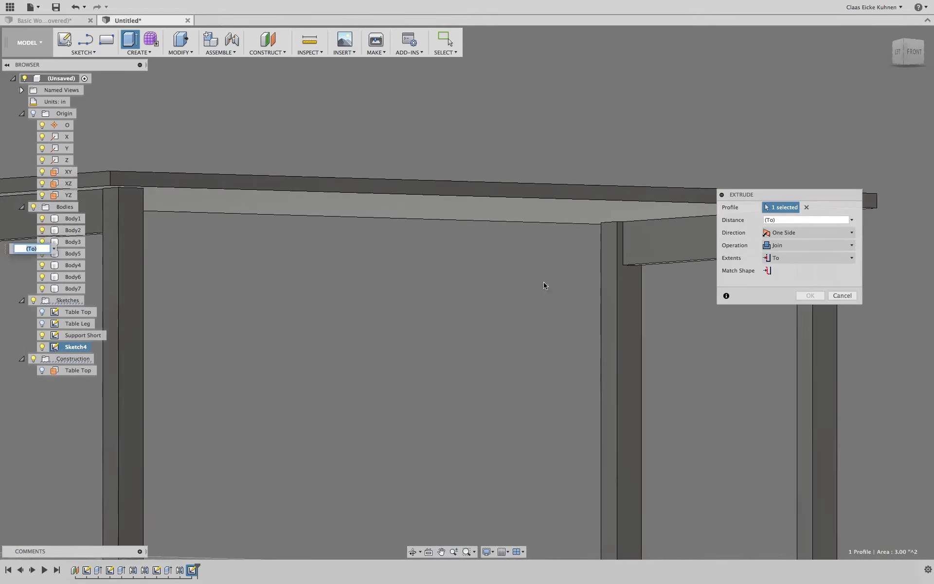
pyautogui.click(807, 208)
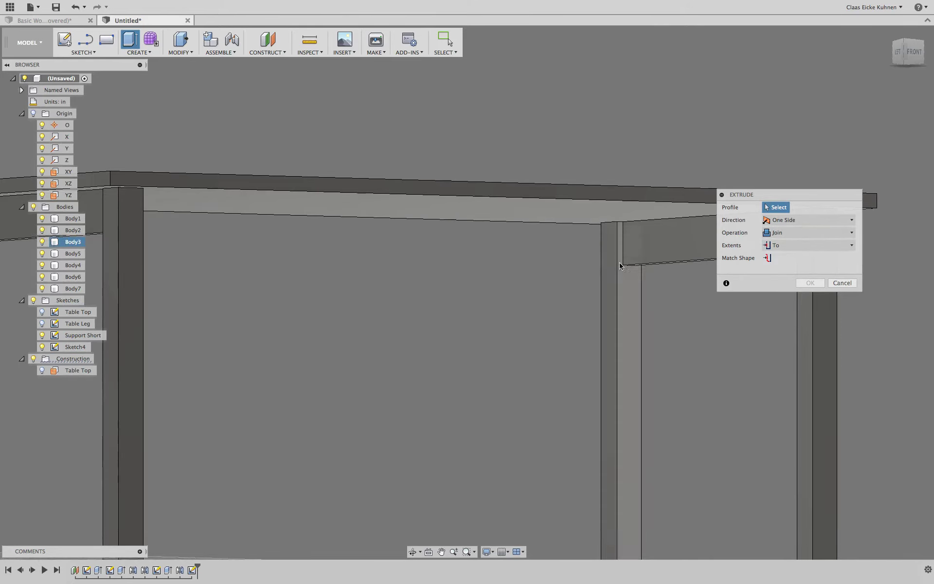
pyautogui.moveTo(907, 56); pyautogui.dragTo(781, 53)
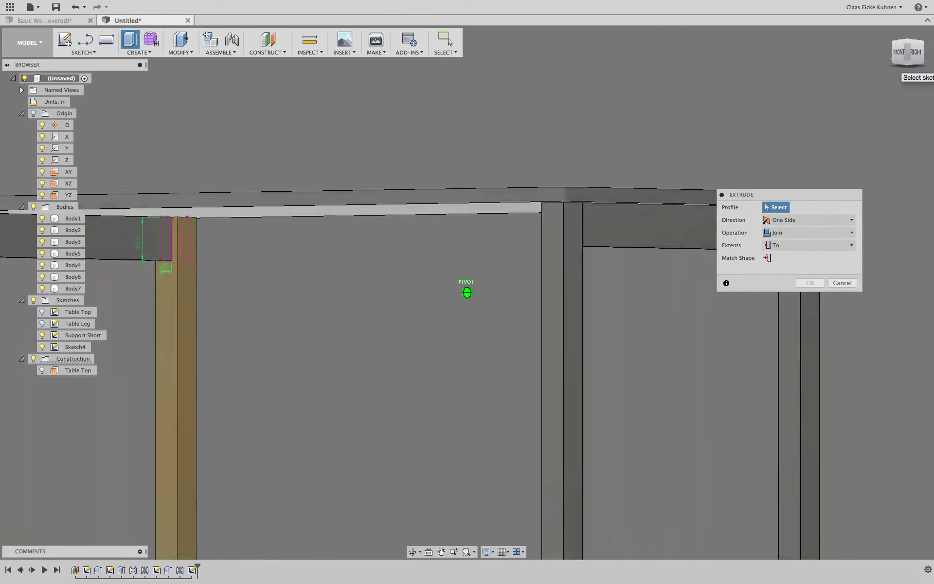
pyautogui.click(337, 262)
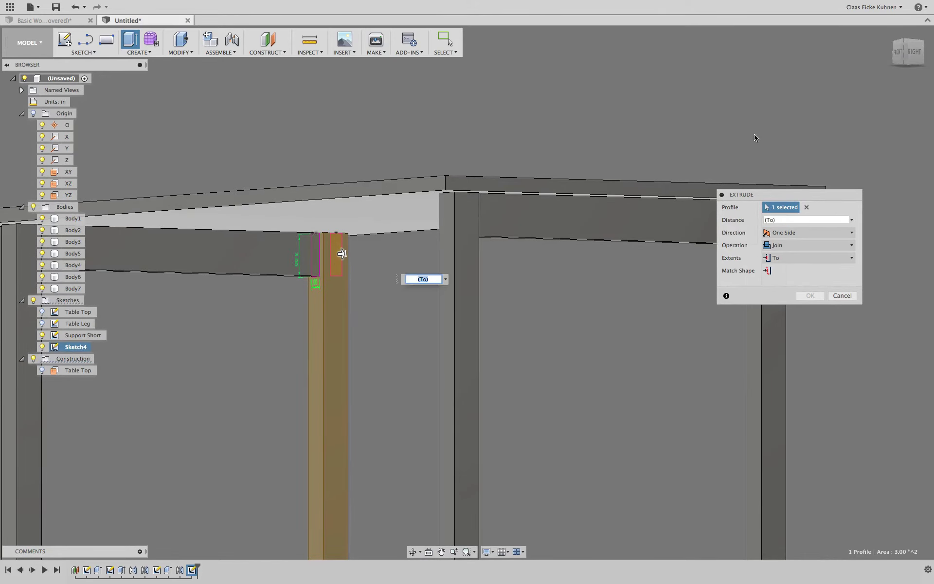
# - End the long-side rail extrusion at the facing leg on the same side and create it as a New Body
pyautogui.click(895, 54)
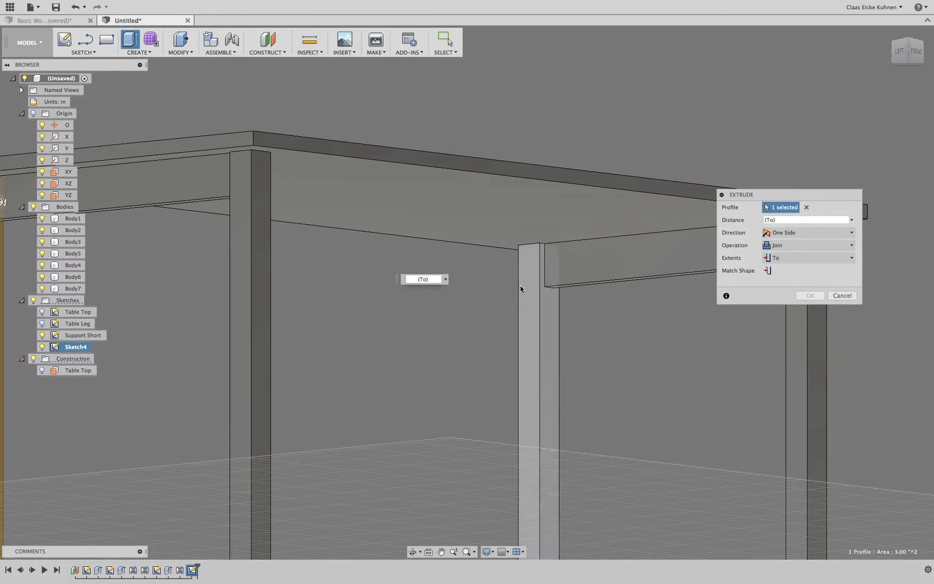
pyautogui.click(526, 282)
pyautogui.click(798, 258)
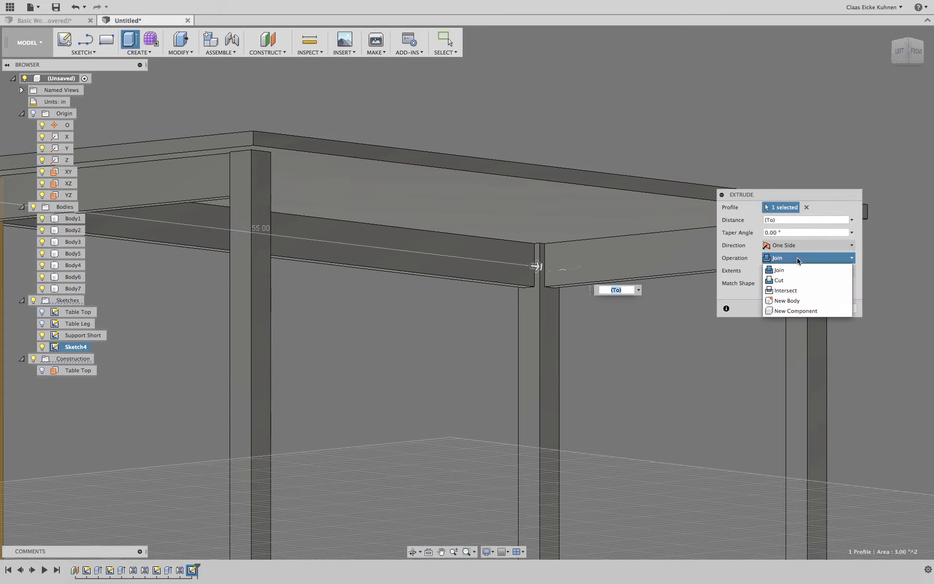
pyautogui.click(812, 302)
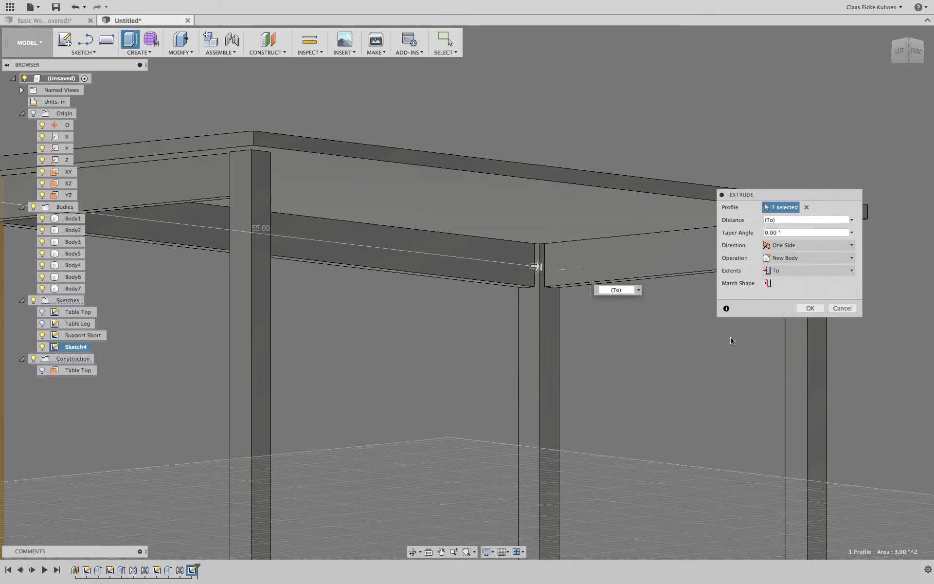
pyautogui.click(810, 308)
# - Mirror the new long-side rail body across the XZ origin plane to the table's opposite long side
pyautogui.scroll(-5, 503, 350)
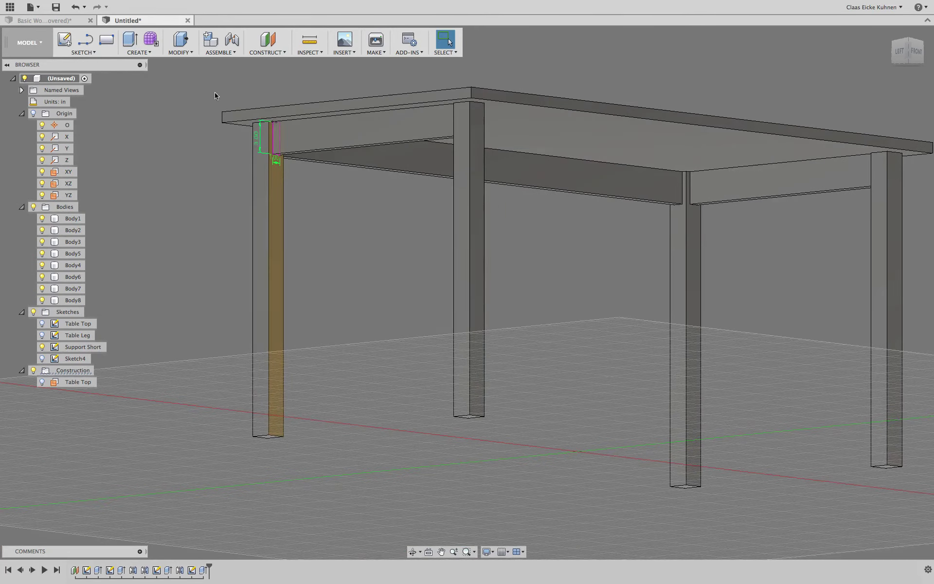
pyautogui.click(139, 51)
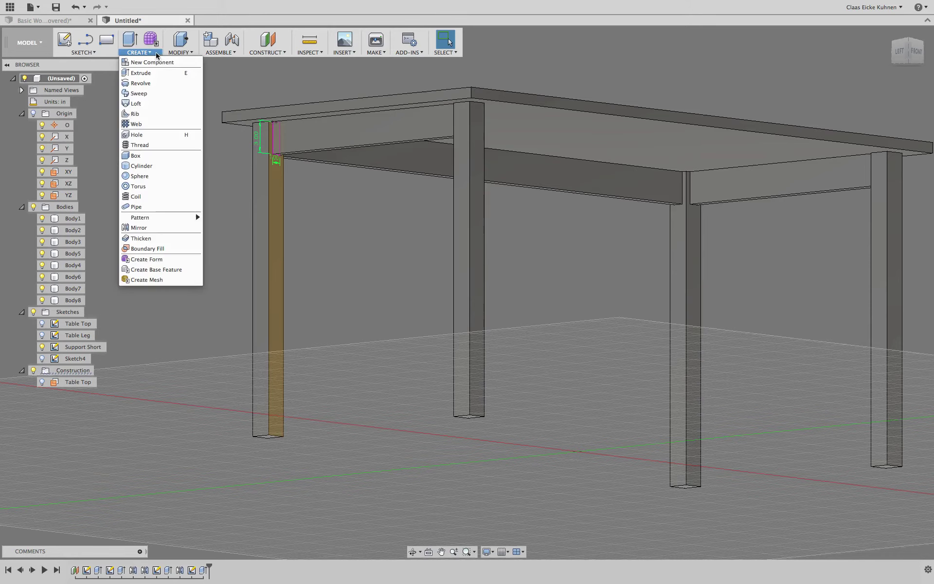
pyautogui.click(163, 226)
pyautogui.click(552, 184)
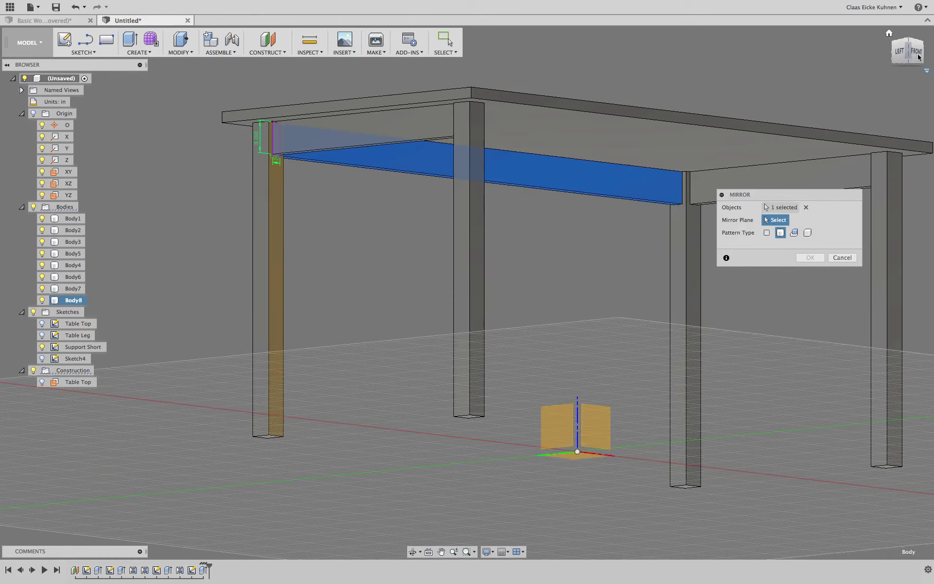
pyautogui.moveTo(913, 58); pyautogui.dragTo(771, 258)
pyautogui.click(586, 440)
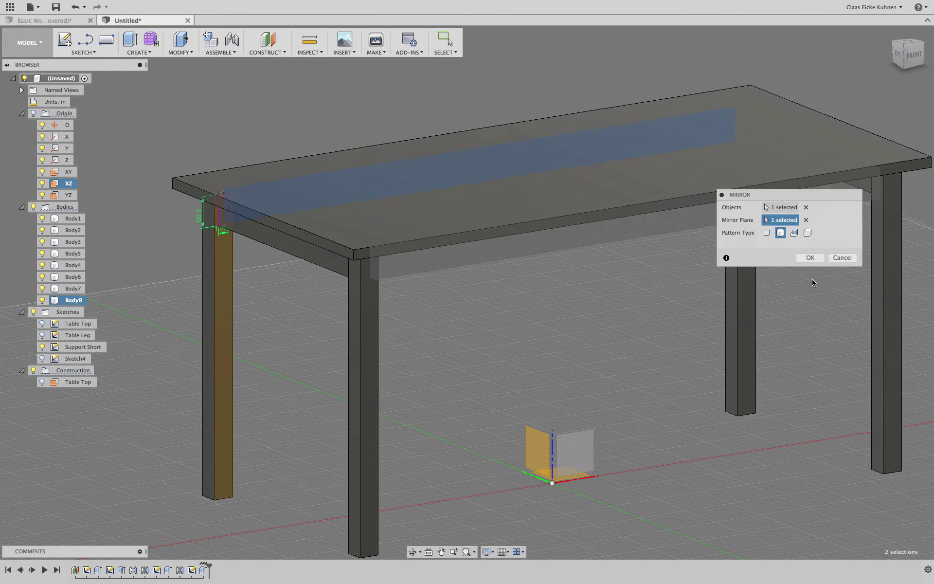
pyautogui.click(810, 258)
# - Test the linked rail height by setting the Support Short profile's height to 5 in and restoring it to 3 in
pyautogui.keyDown('shift'); pyautogui.moveTo(443, 273); pyautogui.dragTo(438, 200, button='middle'); pyautogui.keyUp('shift')
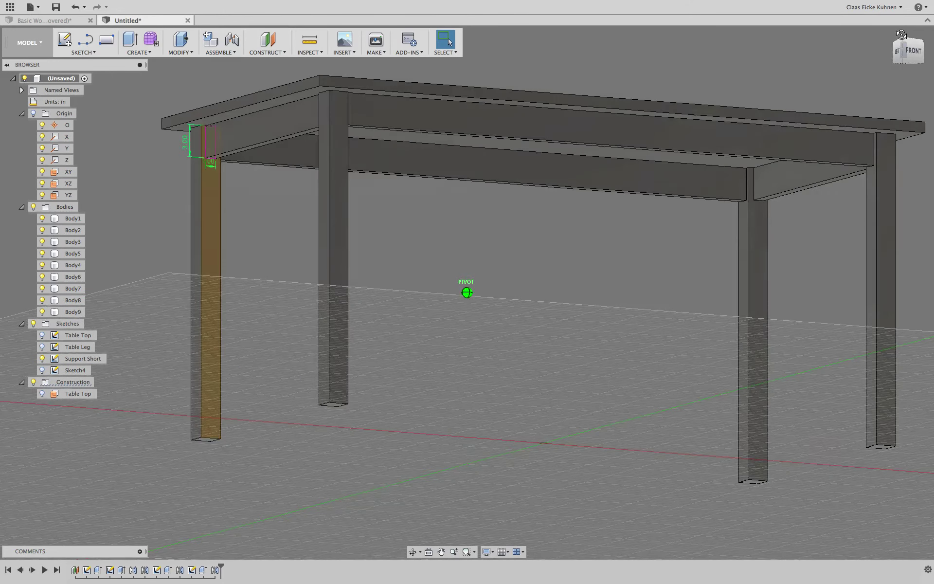
pyautogui.scroll(-5, 246, 206)
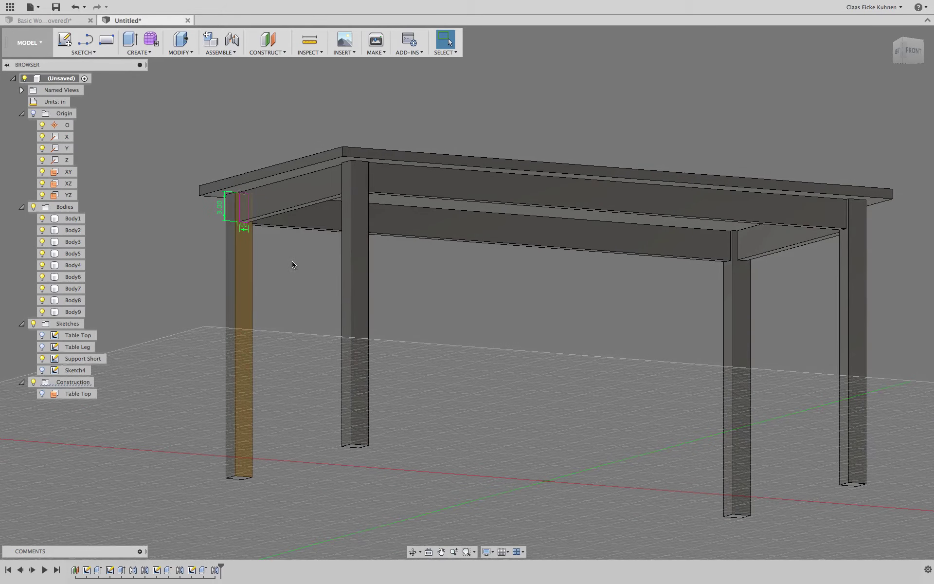
pyautogui.doubleClick(220, 206)
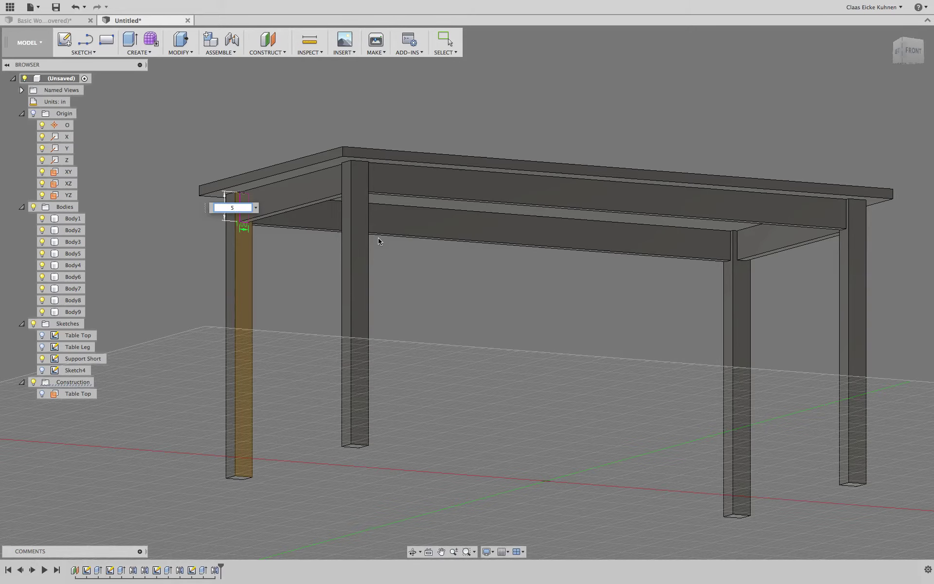
pyautogui.press('Return')
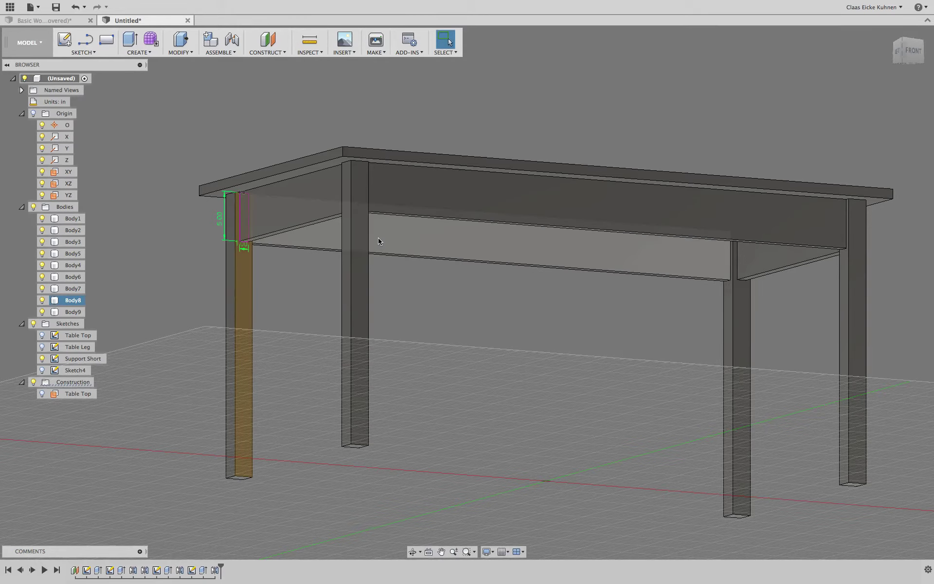
pyautogui.doubleClick(220, 218)
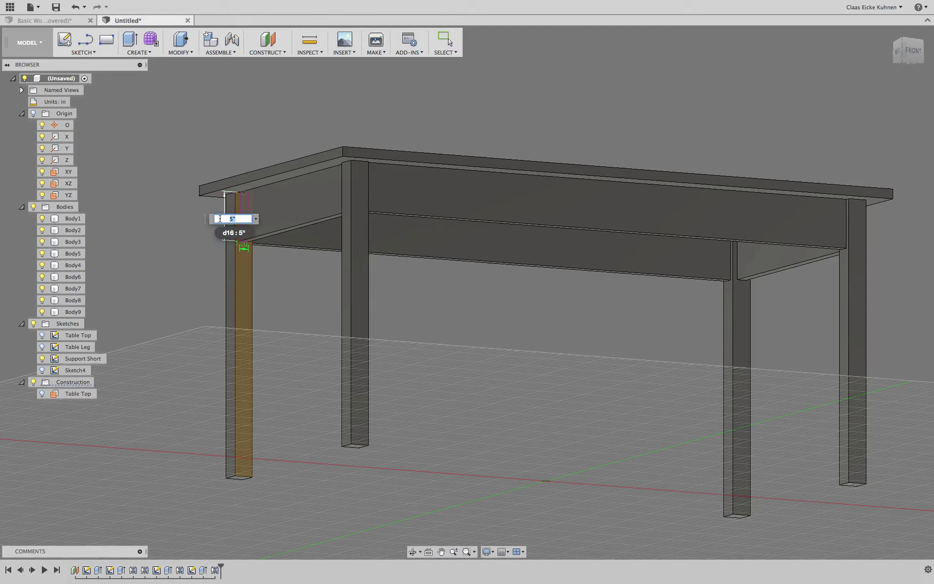
pyautogui.press('Return')
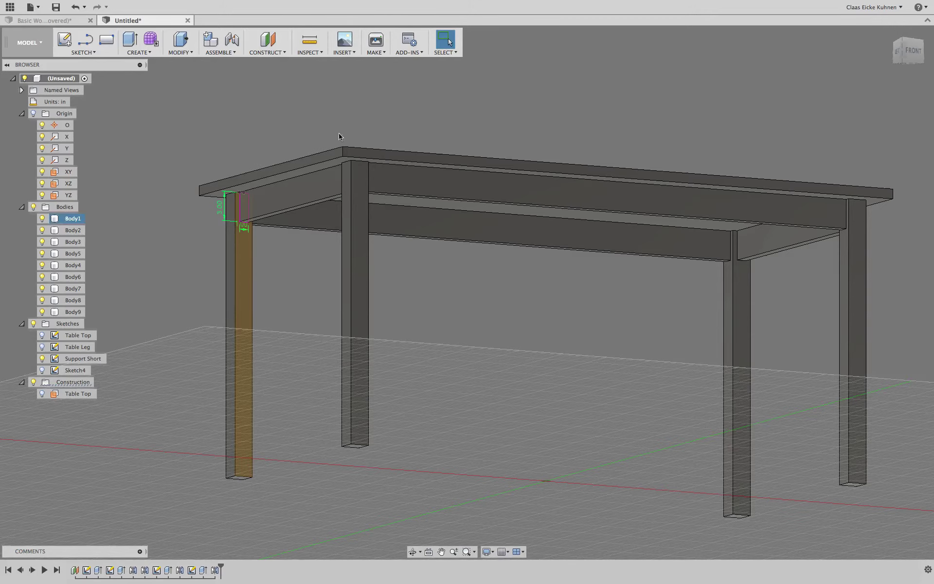
# - Test the linked rail thickness by setting the Support Short profile's width to 0.5 in and restoring it to 1 in
pyautogui.click(914, 53)
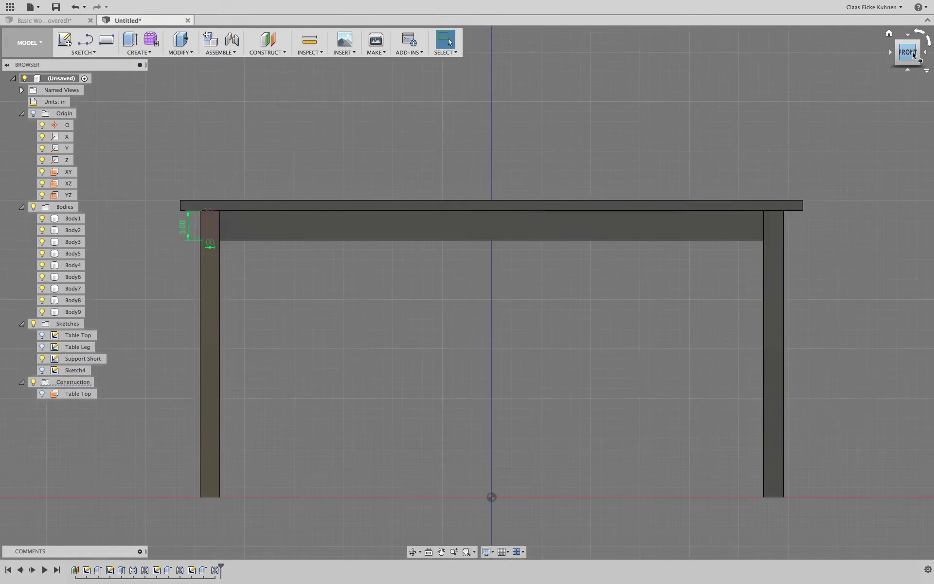
pyautogui.moveTo(913, 61)
pyautogui.mouseDown()
pyautogui.moveTo(919, 49)
pyautogui.moveTo(909, 62)
pyautogui.mouseUp()
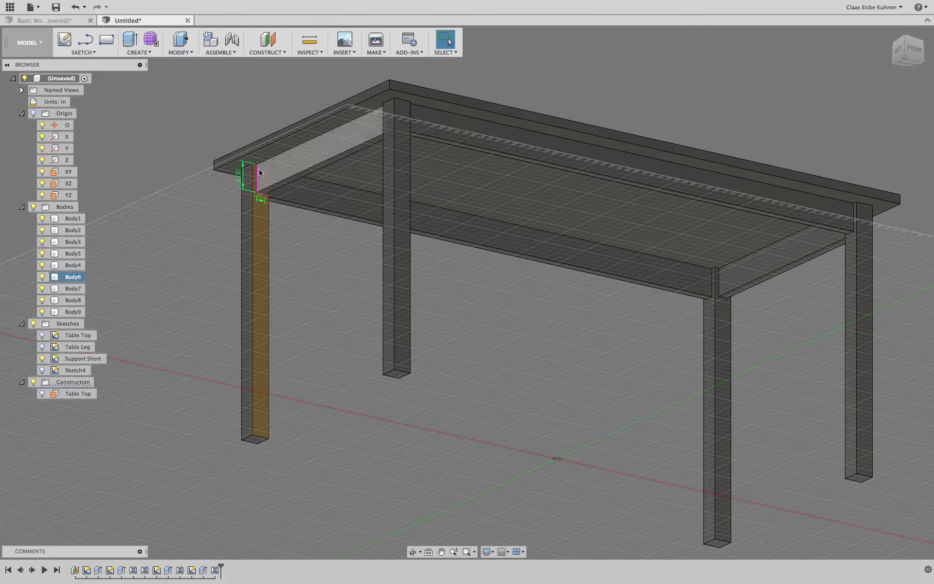
pyautogui.doubleClick(258, 201)
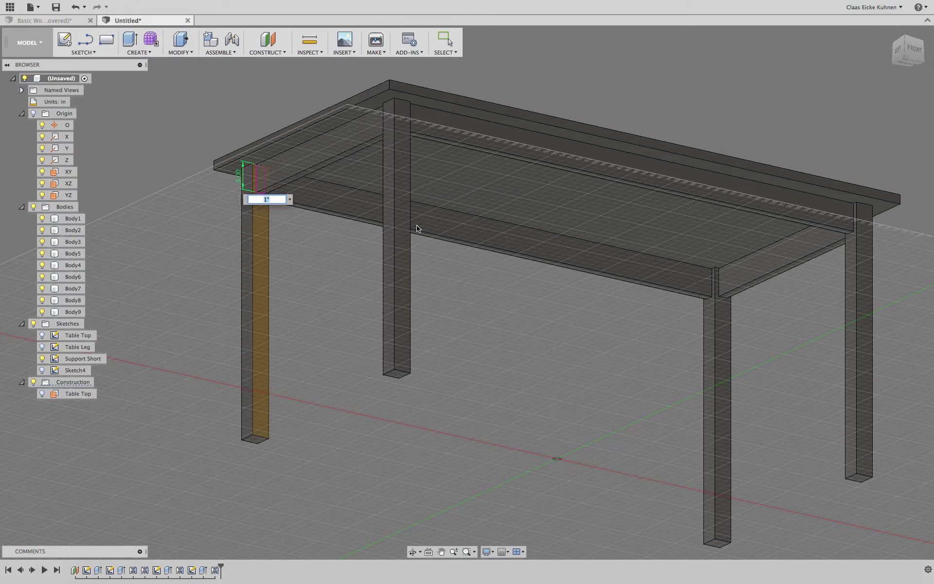
pyautogui.write('.5')
pyautogui.press('Return')
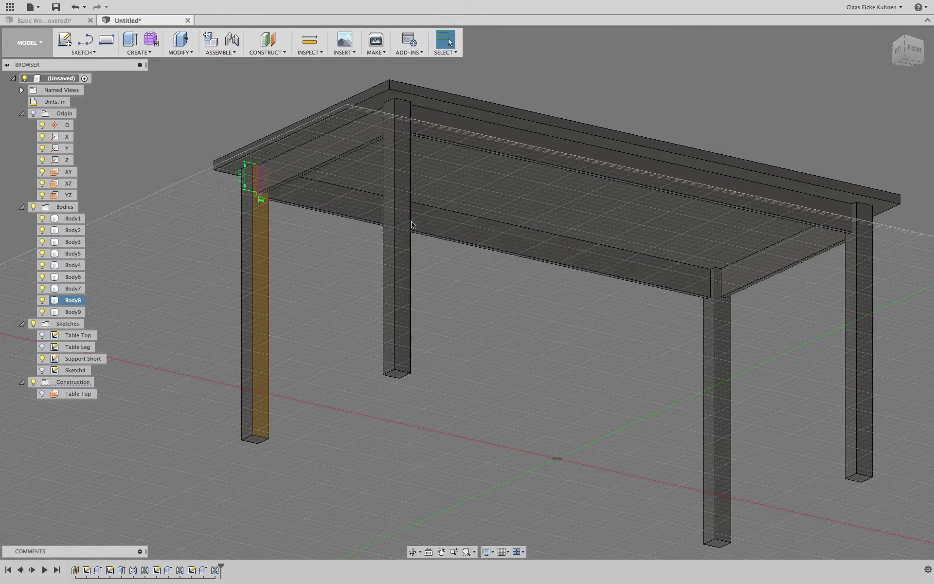
pyautogui.doubleClick(259, 199)
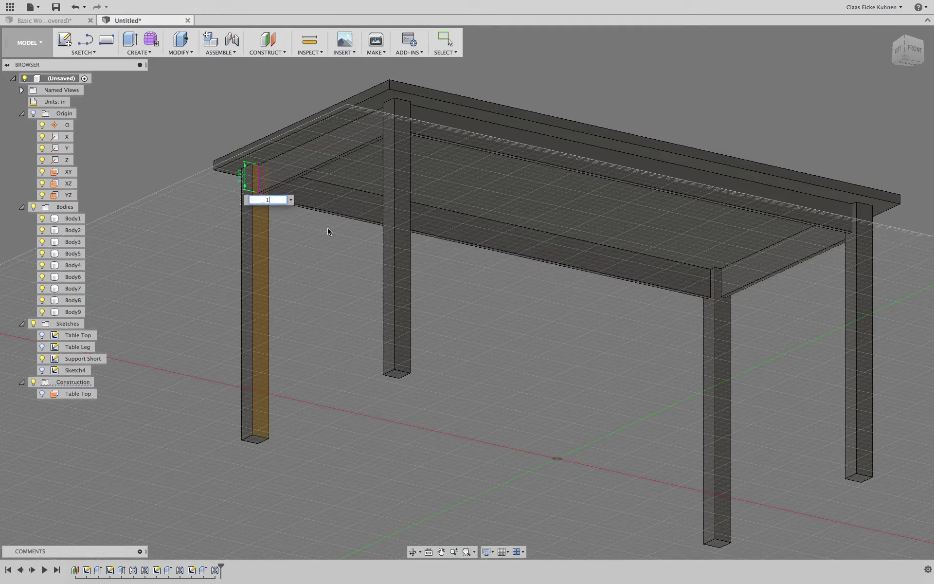
pyautogui.press('Return')
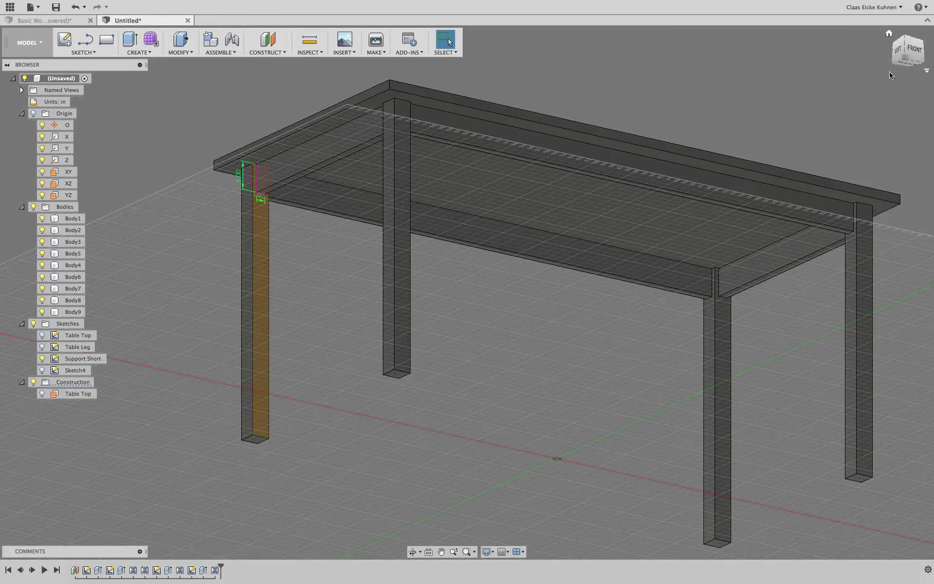
pyautogui.keyDown('shift'); pyautogui.moveTo(889, 72); pyautogui.dragTo(852, 51, button='middle'); pyautogui.keyUp('shift')
pyautogui.moveTo(467, 321)
pyautogui.keyDown('shift'); pyautogui.mouseDown(button='middle')
pyautogui.moveTo(467, 284)
pyautogui.moveTo(450, 312)
pyautogui.moveTo(455, 288)
pyautogui.moveTo(466, 302)
pyautogui.moveTo(618, 305)
pyautogui.mouseUp(button='middle'); pyautogui.keyUp('shift')
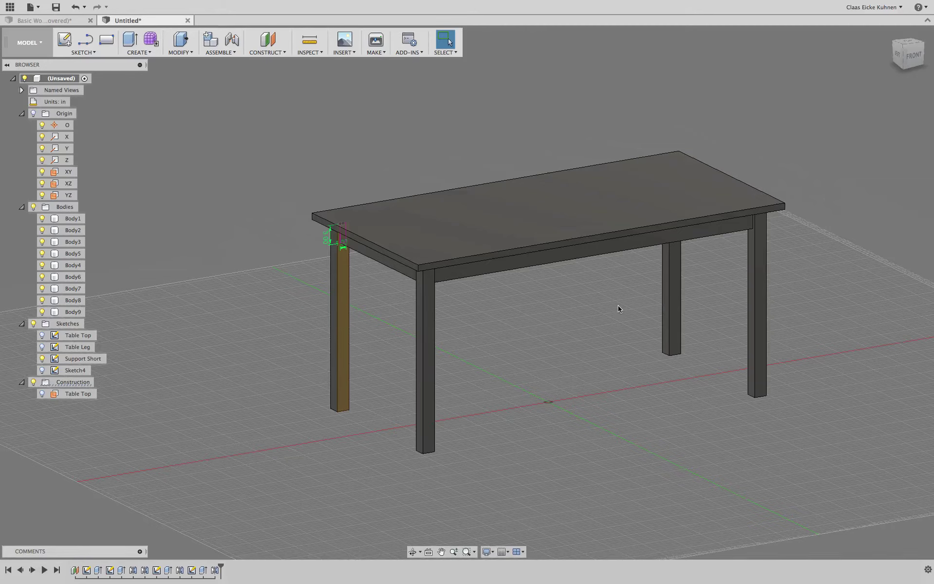
pyautogui.click(916, 60)
pyautogui.moveTo(917, 59); pyautogui.dragTo(529, 341)
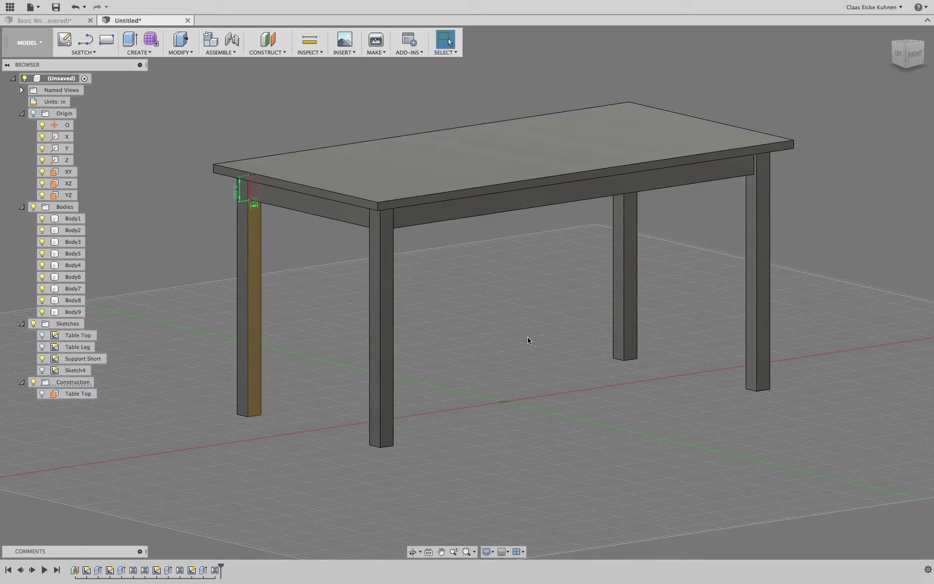
pyautogui.click(260, 277)
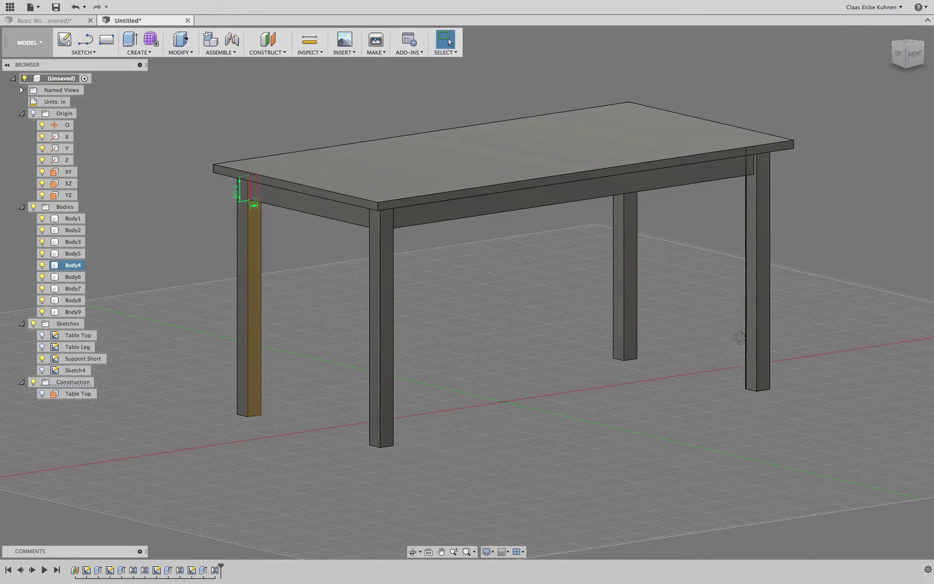
pyautogui.keyDown('shift'); pyautogui.moveTo(740, 334); pyautogui.dragTo(678, 323, button='middle'); pyautogui.keyUp('shift')
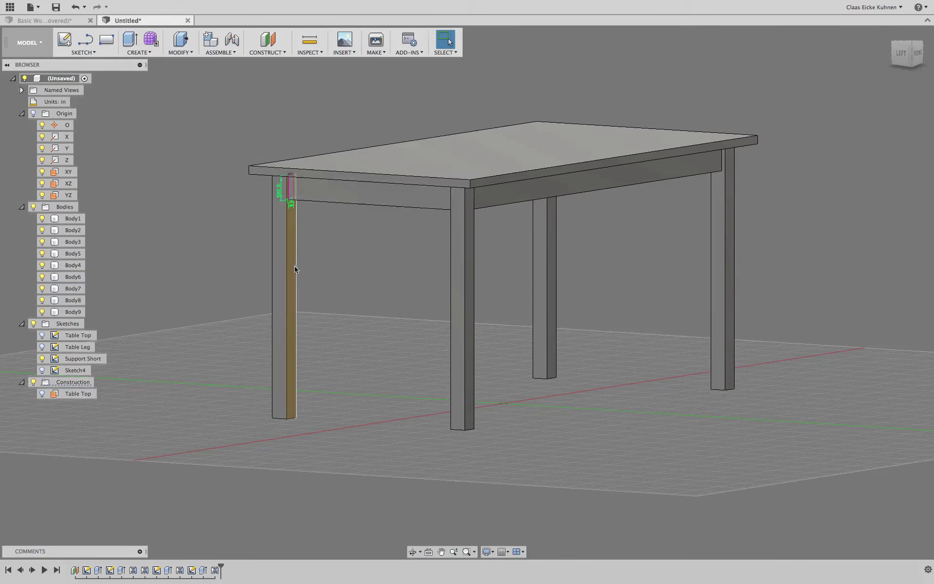
pyautogui.moveTo(509, 303)
pyautogui.keyDown('shift'); pyautogui.mouseDown(button='middle')
pyautogui.moveTo(476, 283)
pyautogui.moveTo(431, 279)
pyautogui.moveTo(521, 294)
pyautogui.mouseUp(button='middle'); pyautogui.keyUp('shift')
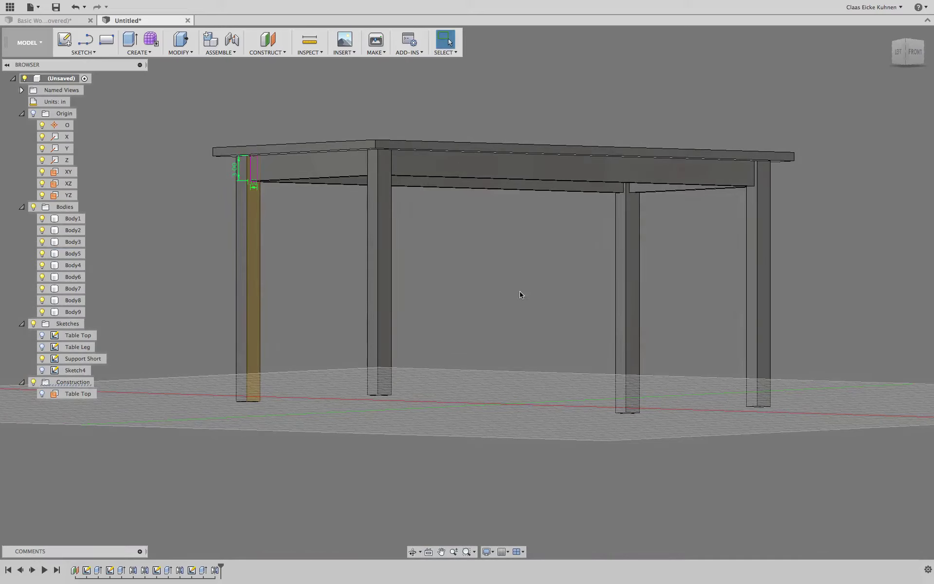
pyautogui.click(92, 359)
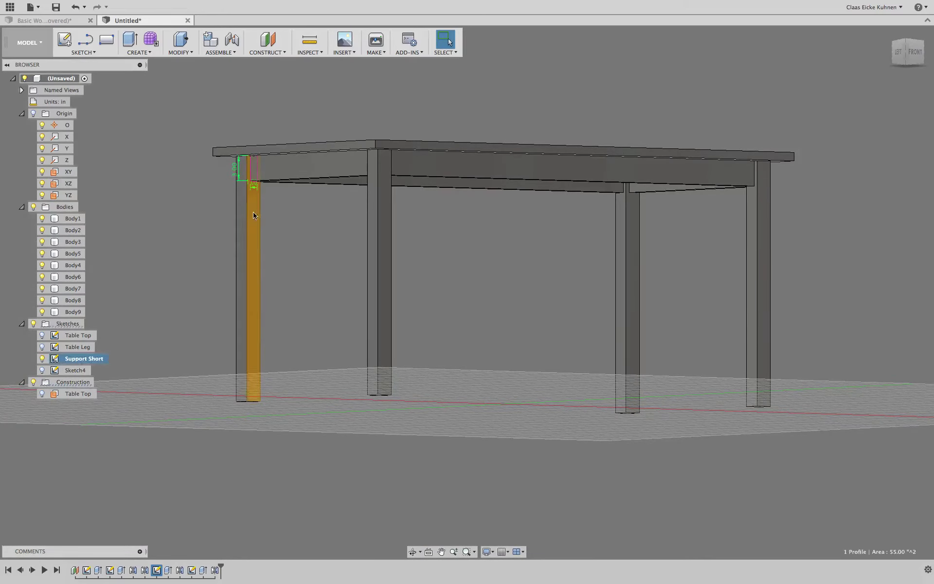
pyautogui.doubleClick(73, 371)
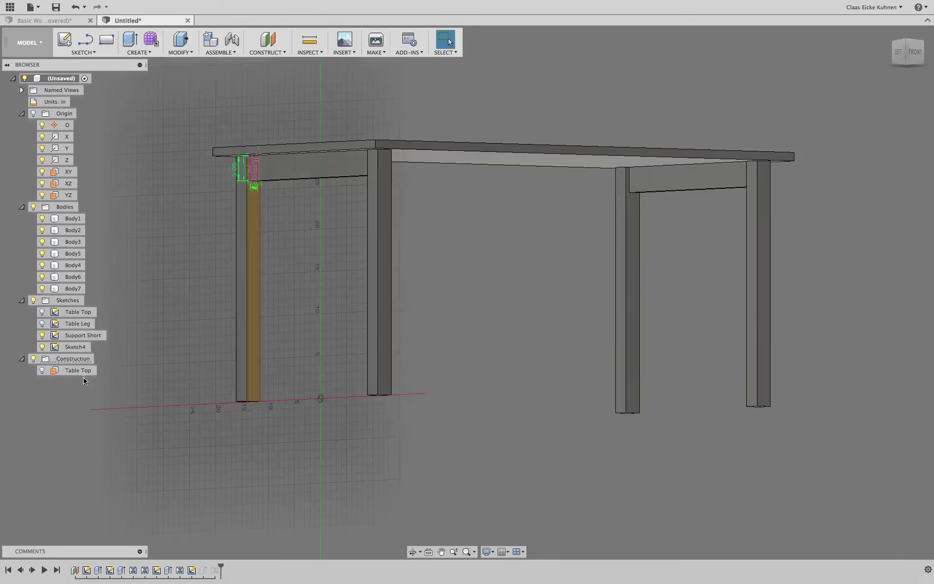
pyautogui.click(484, 41)
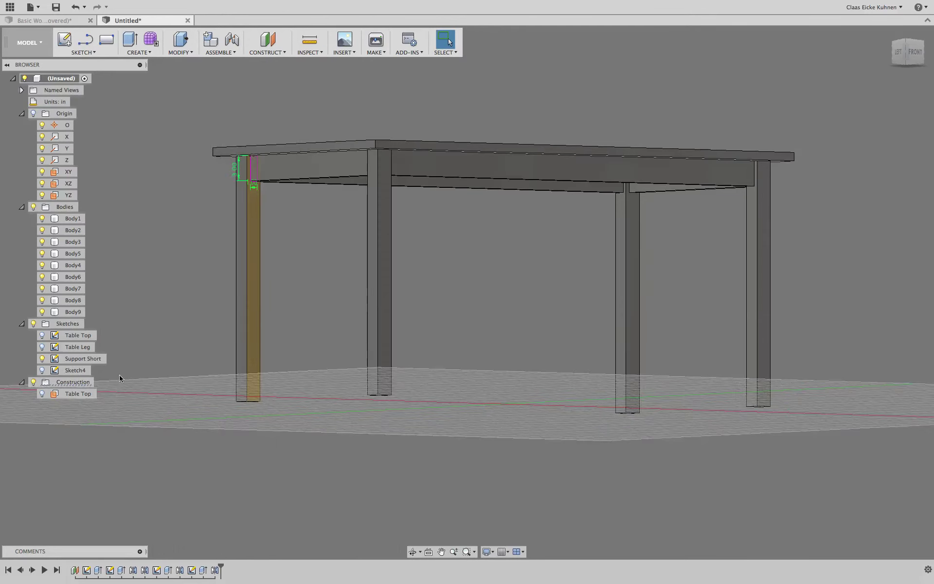
# - Rename Sketch4 as "Support Long"
pyautogui.click(87, 372)
pyautogui.click(79, 372)
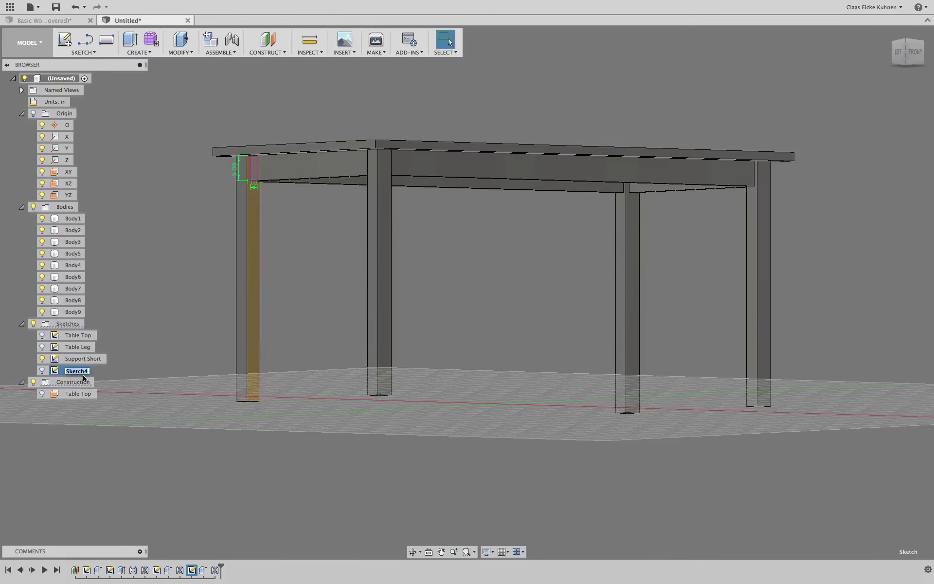
pyautogui.write('Support Long')
pyautogui.press('Return')
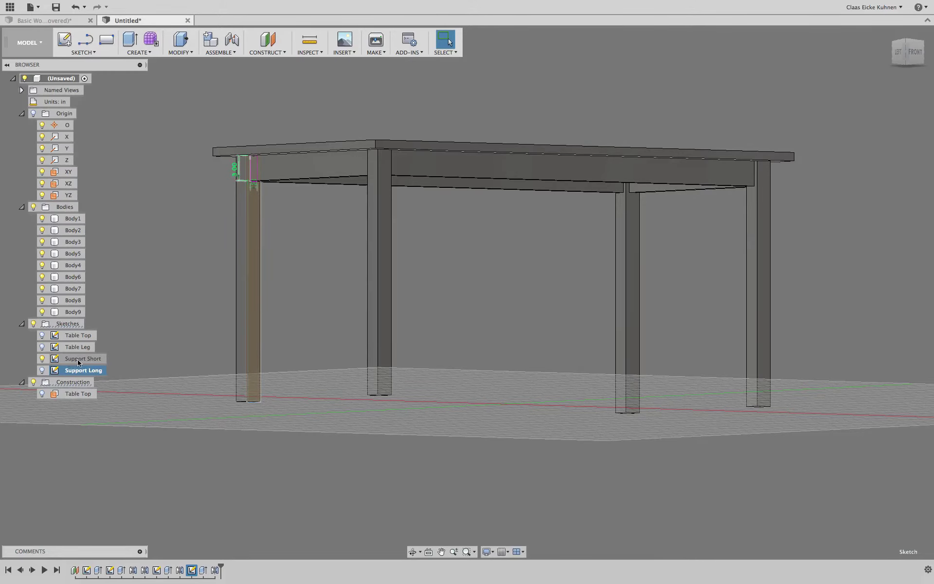
# - Edit the Support Short sketch and draw a narrow rectangle, about 0.37 in wide and 2.96 in tall, below the existing profile on the leg face
pyautogui.doubleClick(78, 360)
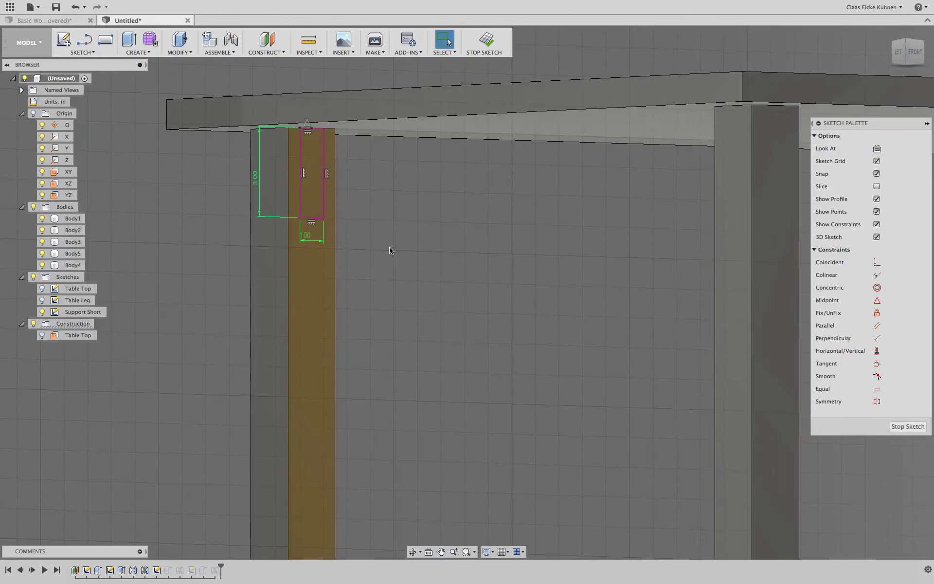
pyautogui.click(107, 43)
pyautogui.click(307, 286)
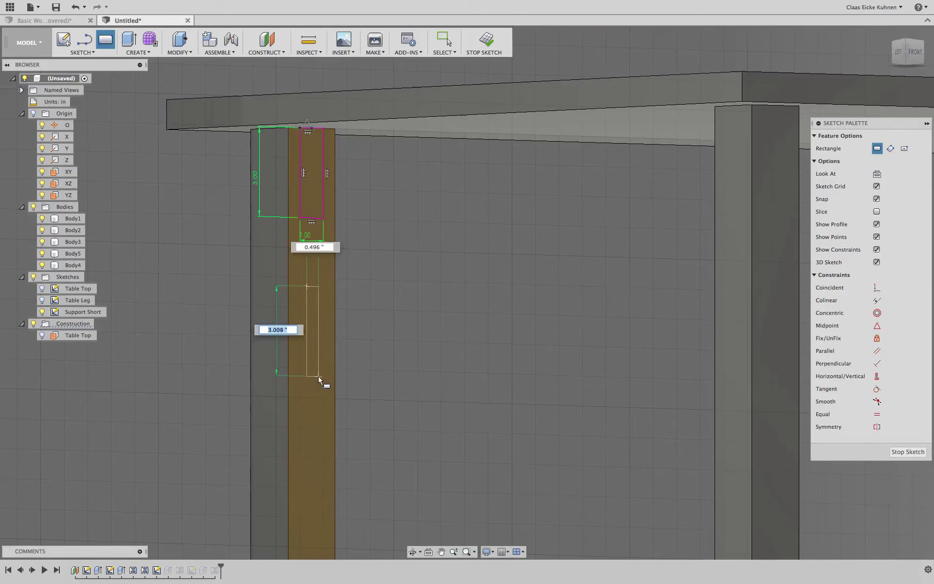
pyautogui.click(318, 378)
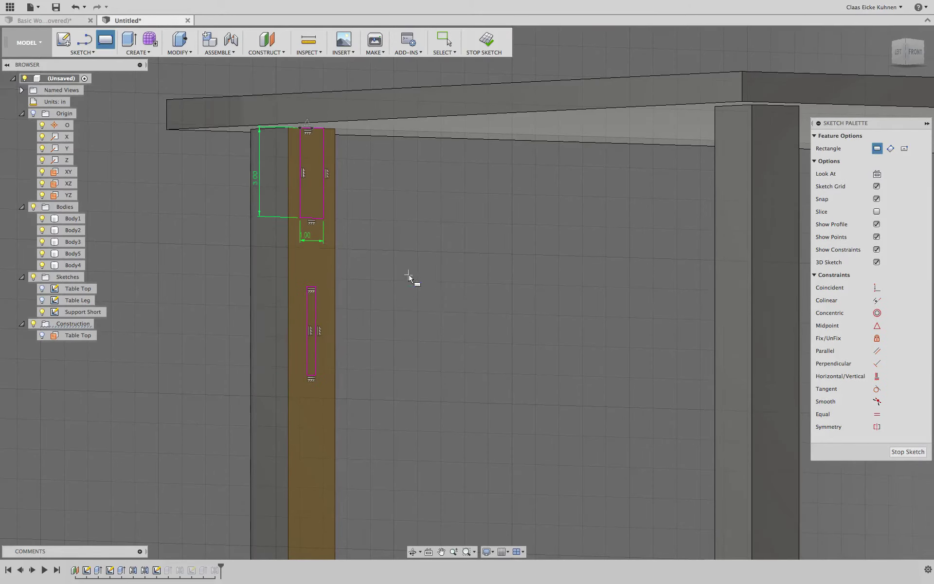
# - Dimension the height and width of the new lower rectangle
pyautogui.click(81, 52)
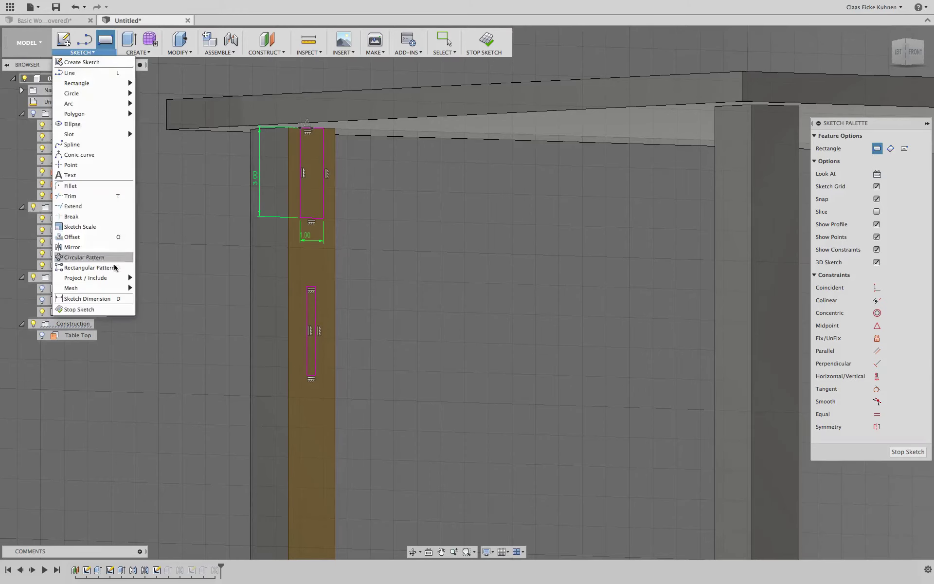
pyautogui.click(97, 298)
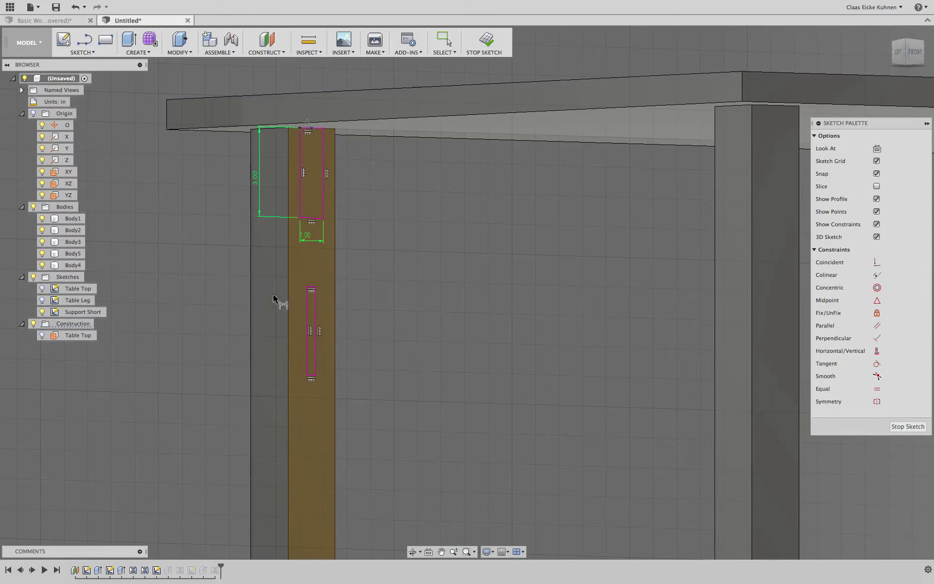
pyautogui.click(308, 312)
pyautogui.scroll(3, 311, 377)
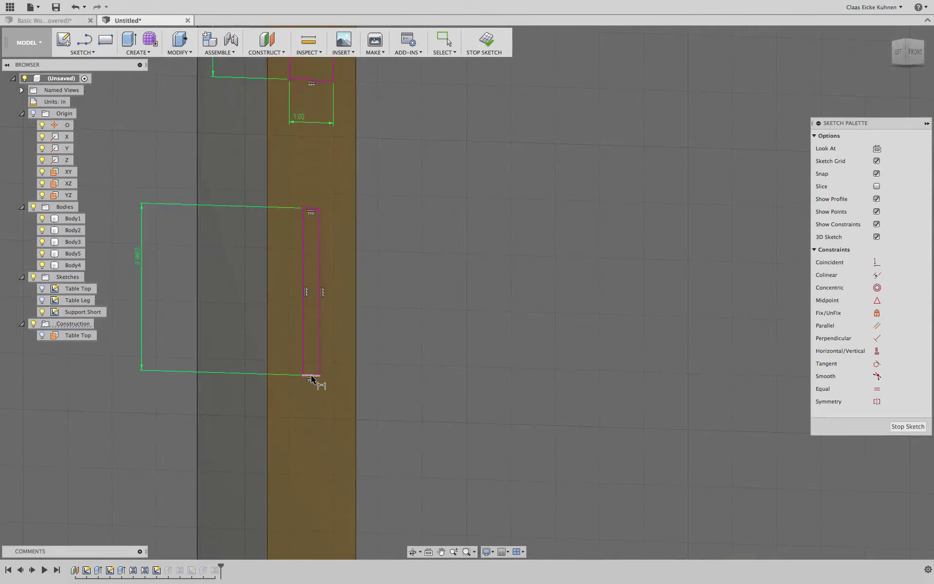
pyautogui.click(311, 375)
pyautogui.click(340, 430)
pyautogui.scroll(-3, 395, 355)
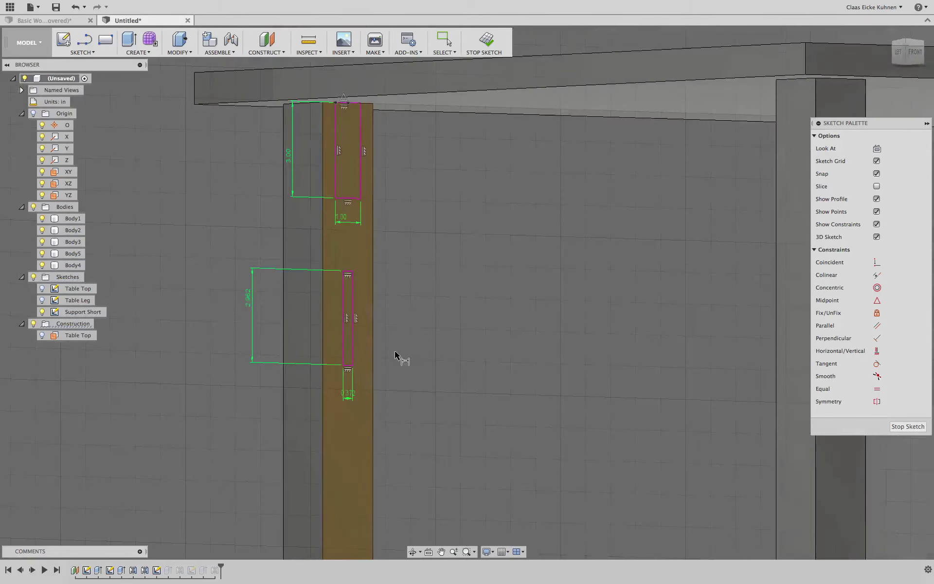
# - Link the lower rectangle's height to the upper profile's height d16 and its width to the upper profile's width d17
pyautogui.doubleClick(248, 298)
pyautogui.click(289, 155)
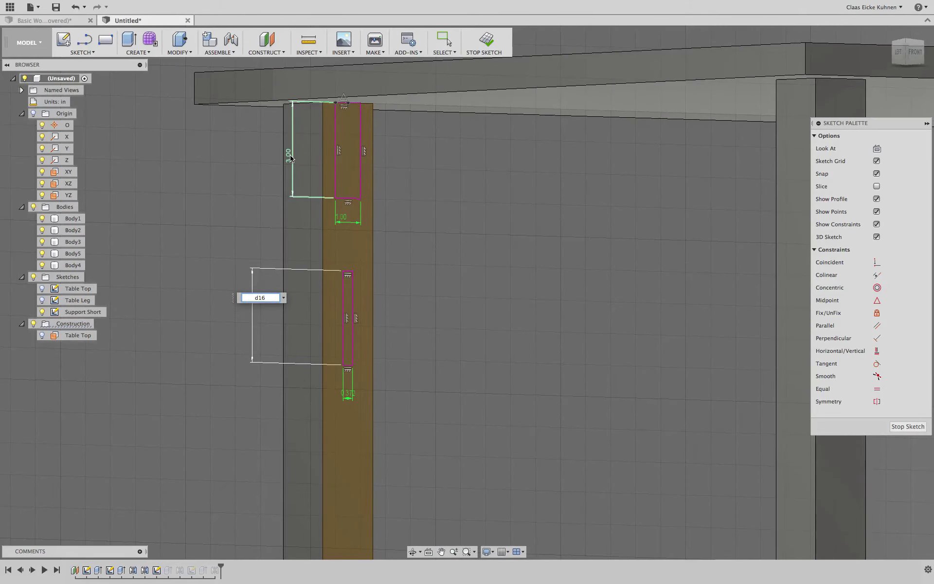
pyautogui.press('Return')
pyautogui.doubleClick(349, 394)
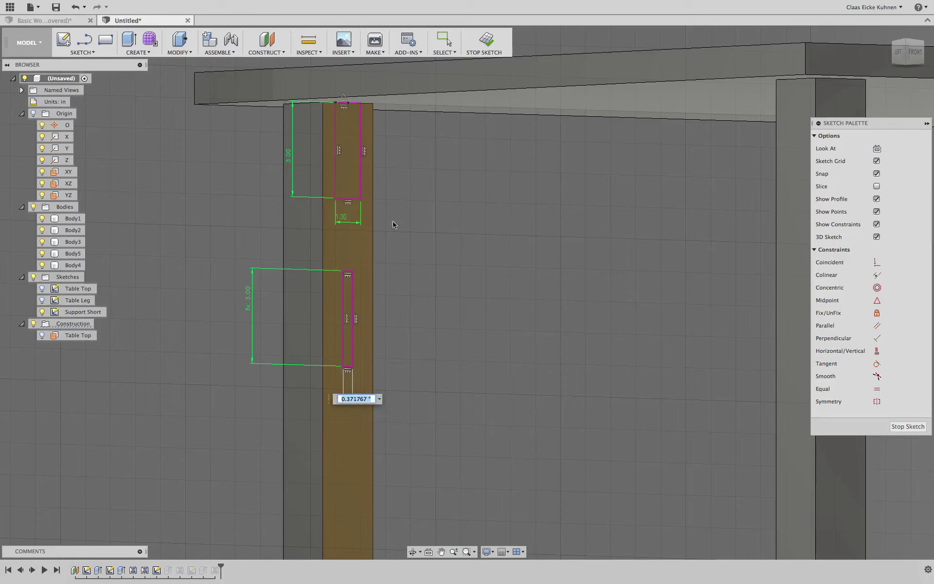
pyautogui.click(342, 223)
pyautogui.press('Return')
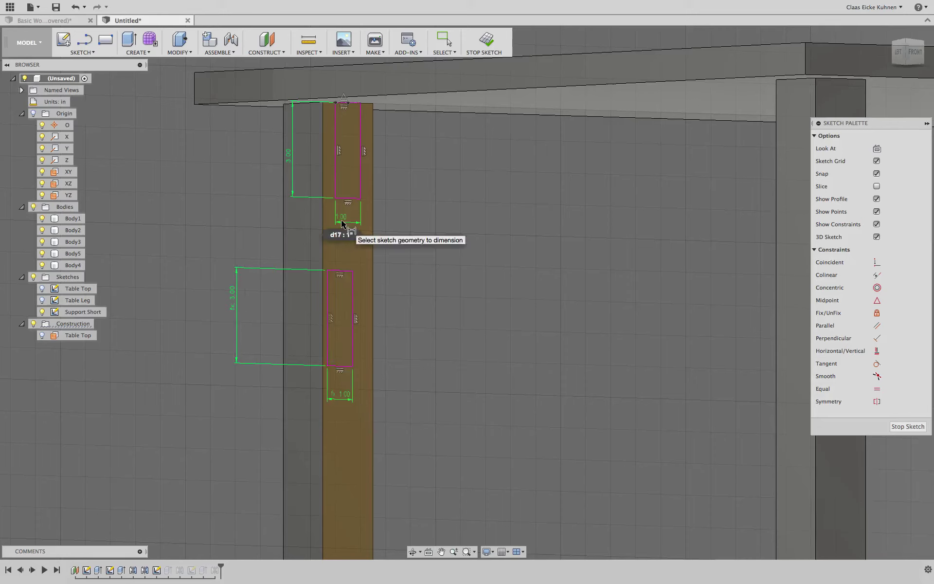
# - Dimension the vertical gap between the two rectangles and link it to the upper profile's height d16
pyautogui.click(356, 199)
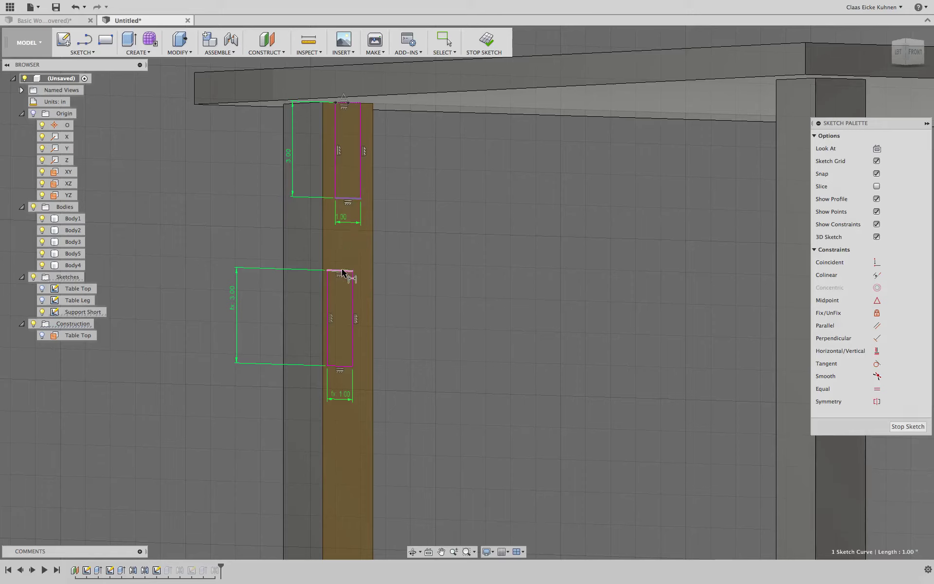
pyautogui.click(256, 243)
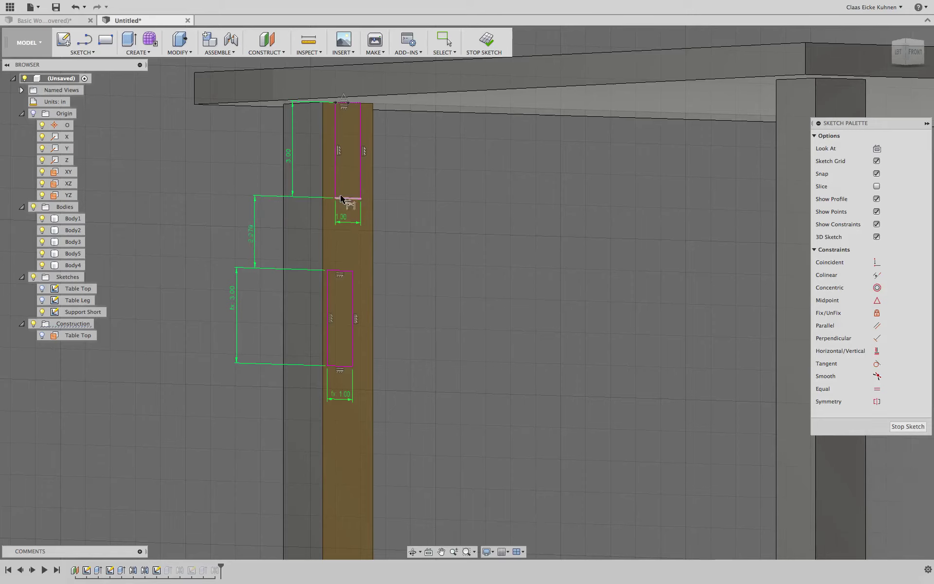
pyautogui.doubleClick(240, 236)
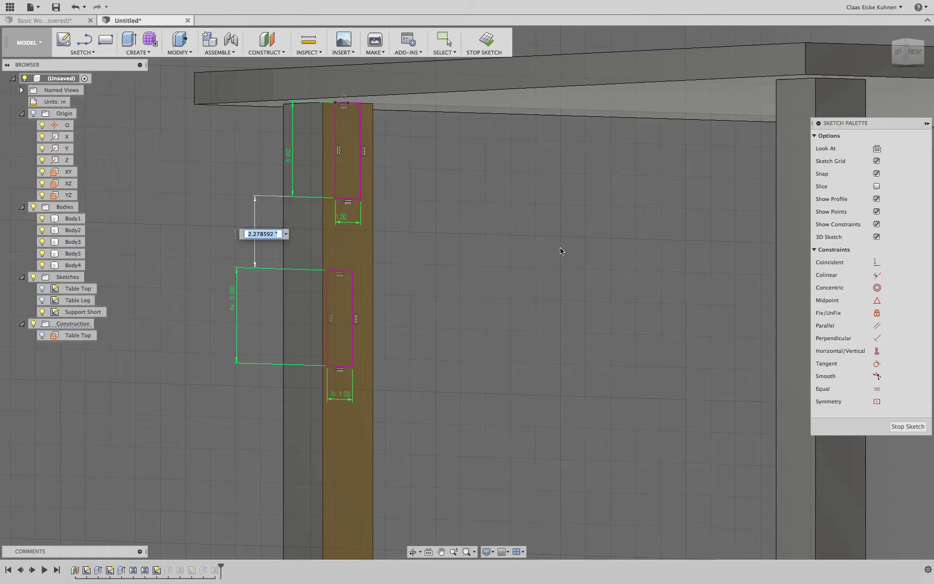
pyautogui.write('3')
pyautogui.press('Return')
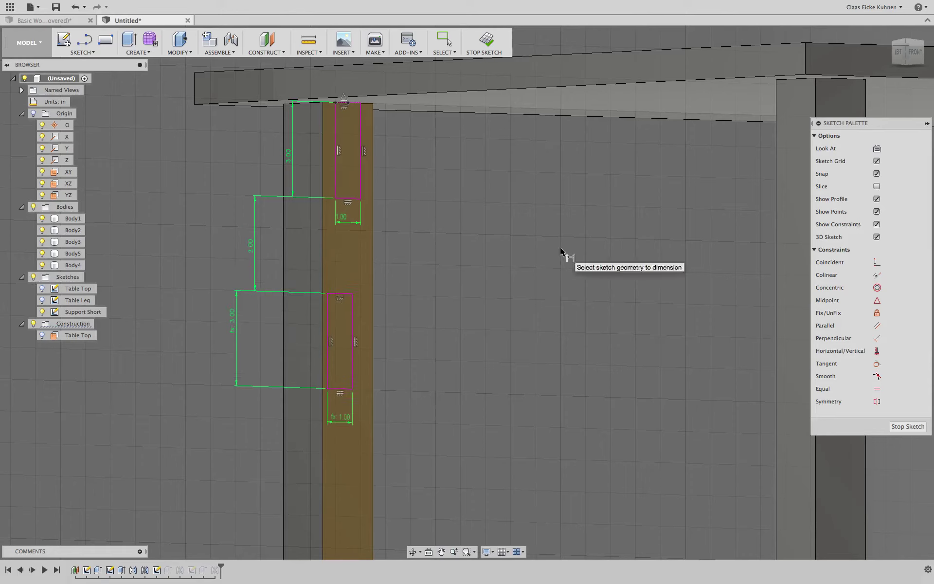
pyautogui.doubleClick(252, 247)
pyautogui.click(290, 156)
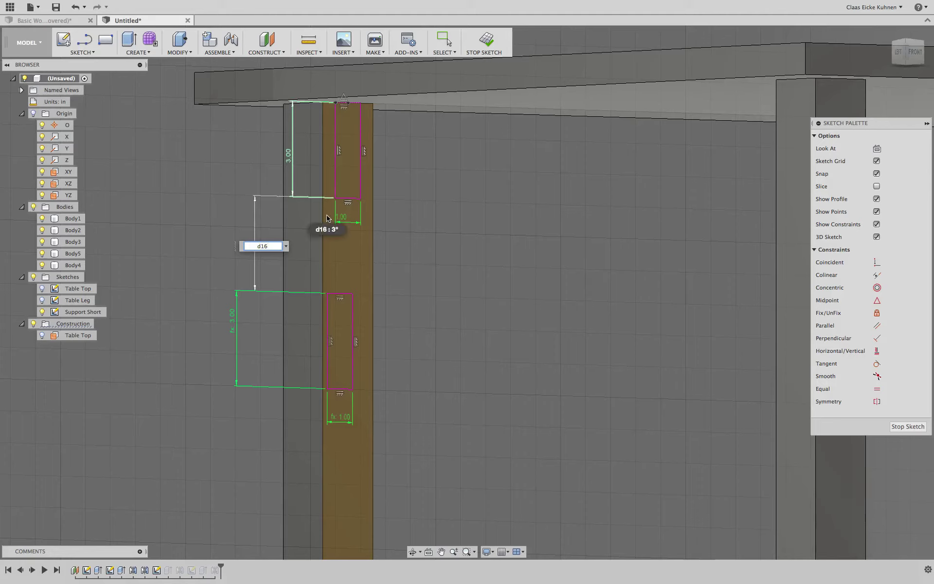
pyautogui.press('Return')
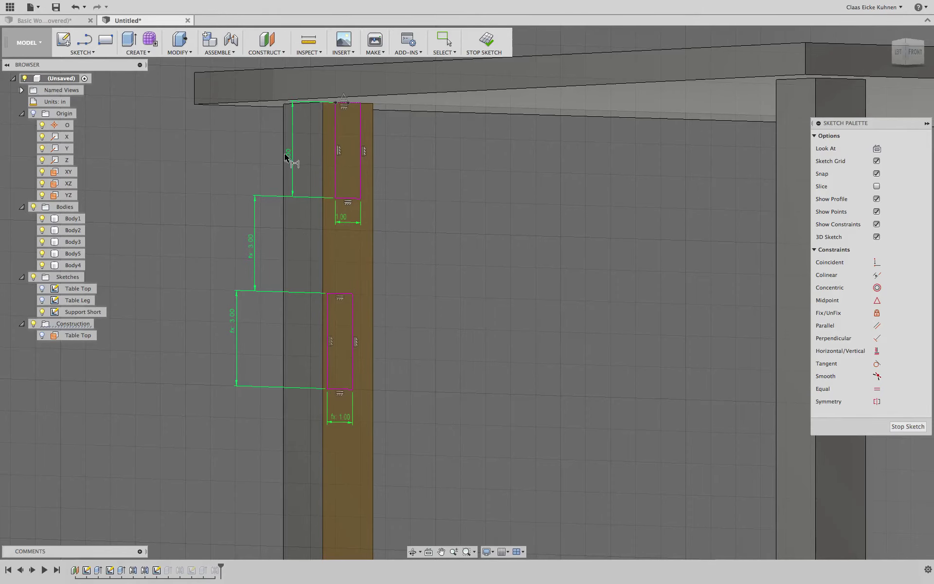
# - Align the lower rectangle's upper-left corner with the upper profile's lower-left corner using a Horizontal/Vertical constraint
pyautogui.keyDown('shift'); pyautogui.moveTo(438, 265); pyautogui.dragTo(431, 282, button='middle'); pyautogui.keyUp('shift')
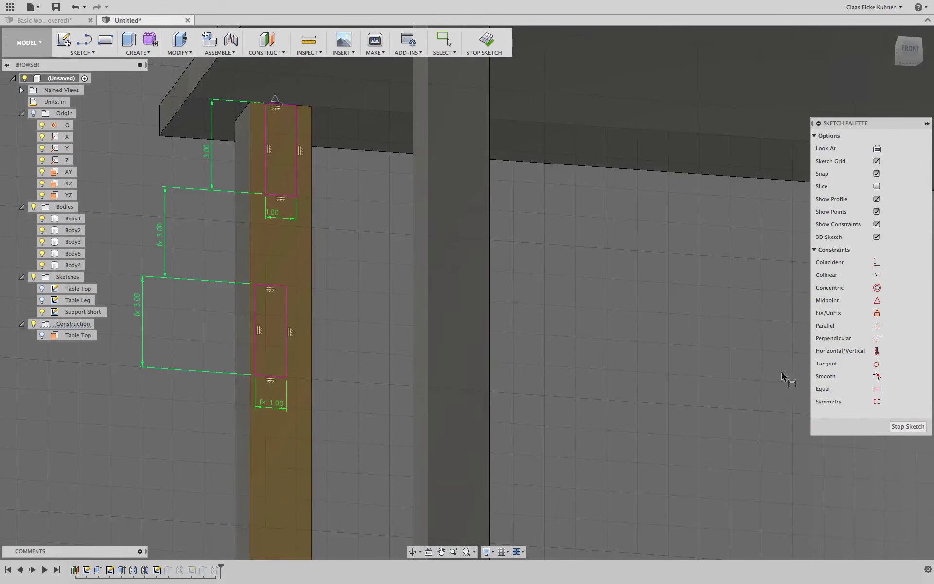
pyautogui.click(879, 352)
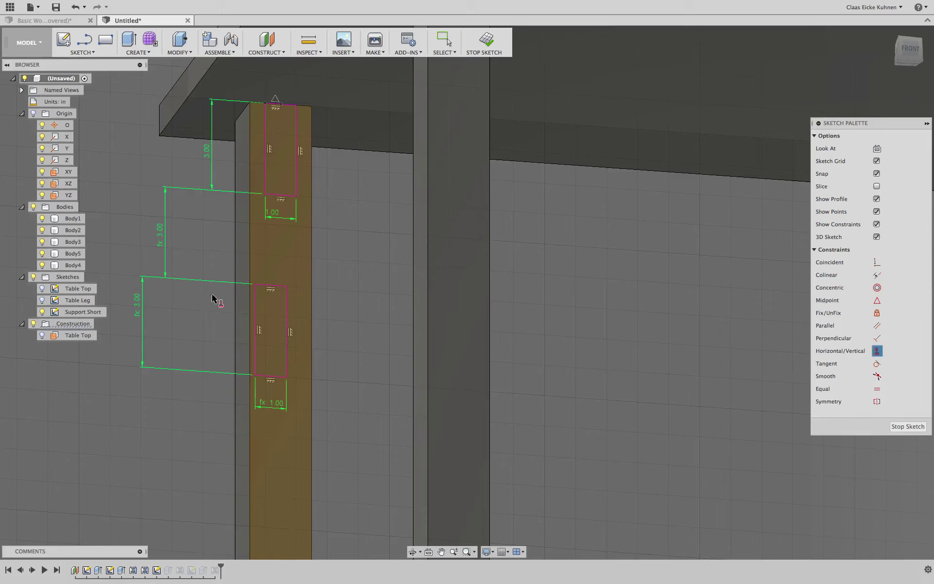
pyautogui.click(255, 285)
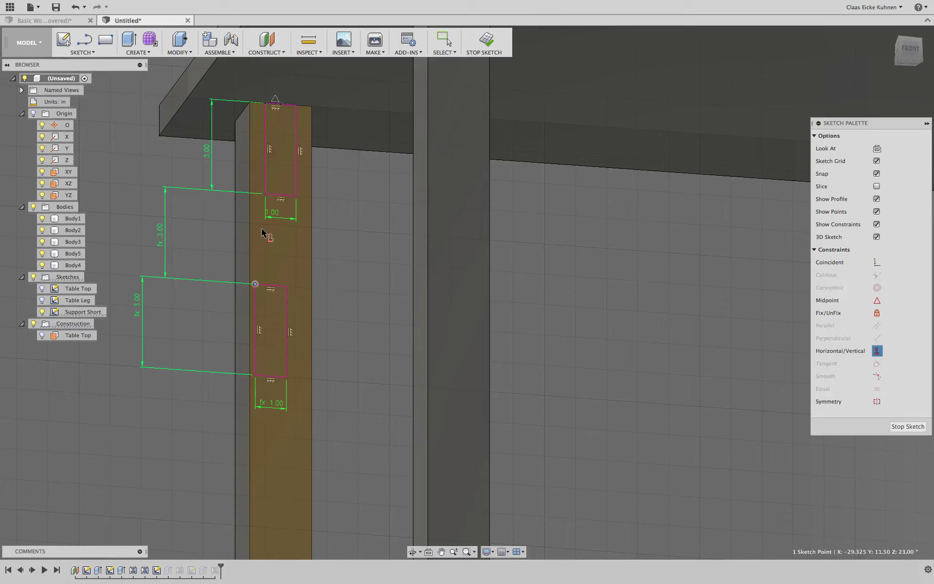
pyautogui.click(265, 194)
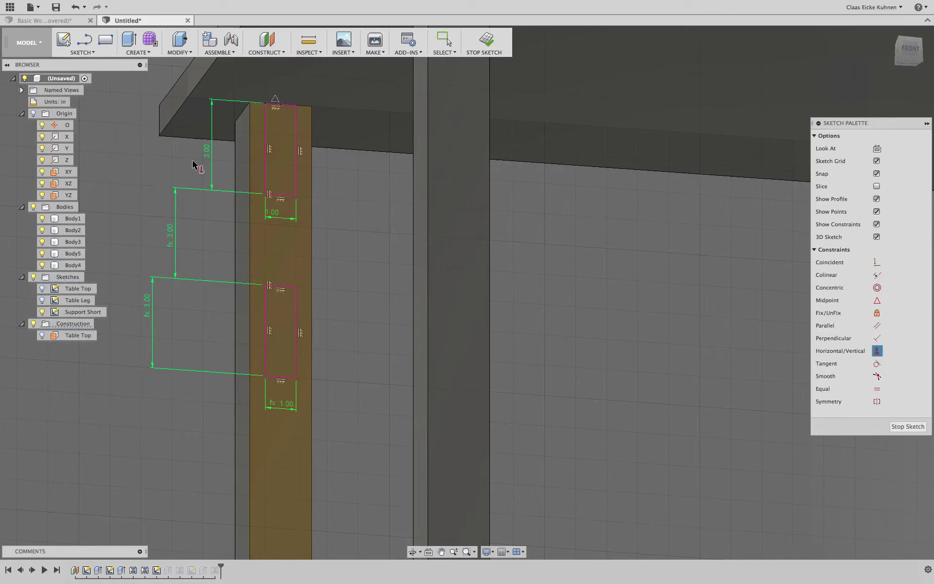
pyautogui.press('Escape')
# - Test the linked height and gap by setting the upper profile's height to 4 in and restoring it to 3 in
pyautogui.doubleClick(207, 151)
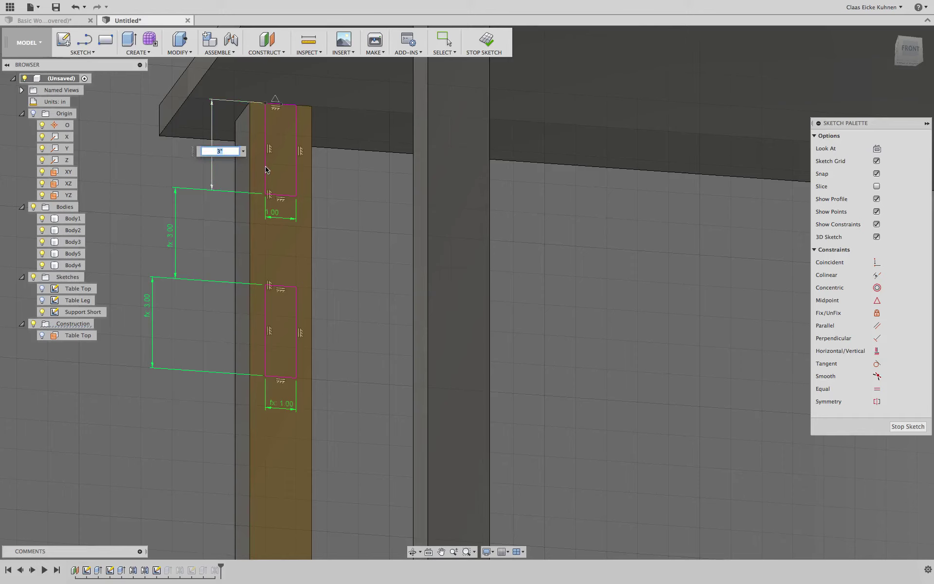
pyautogui.write('1')
pyautogui.press('Return')
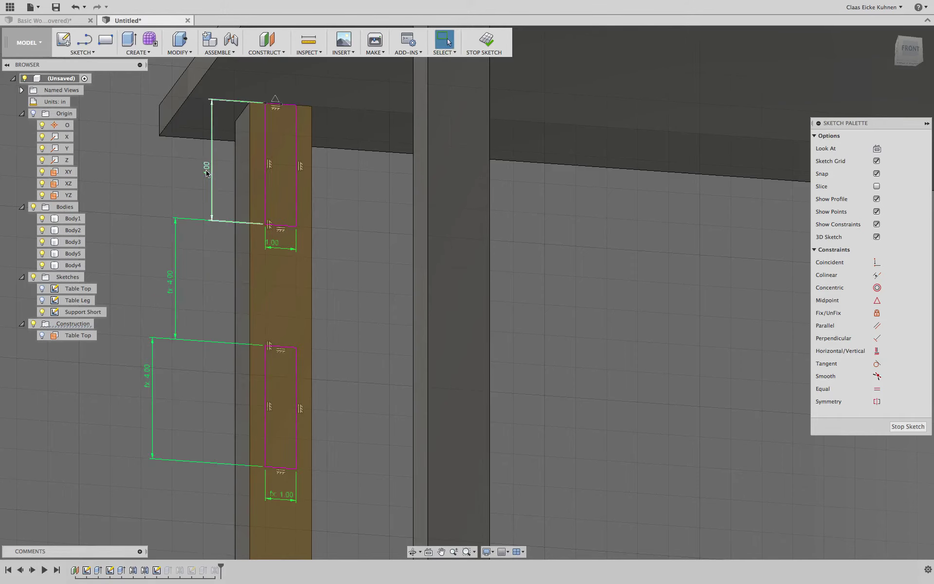
pyautogui.doubleClick(206, 170)
pyautogui.write('3')
pyautogui.press('Return')
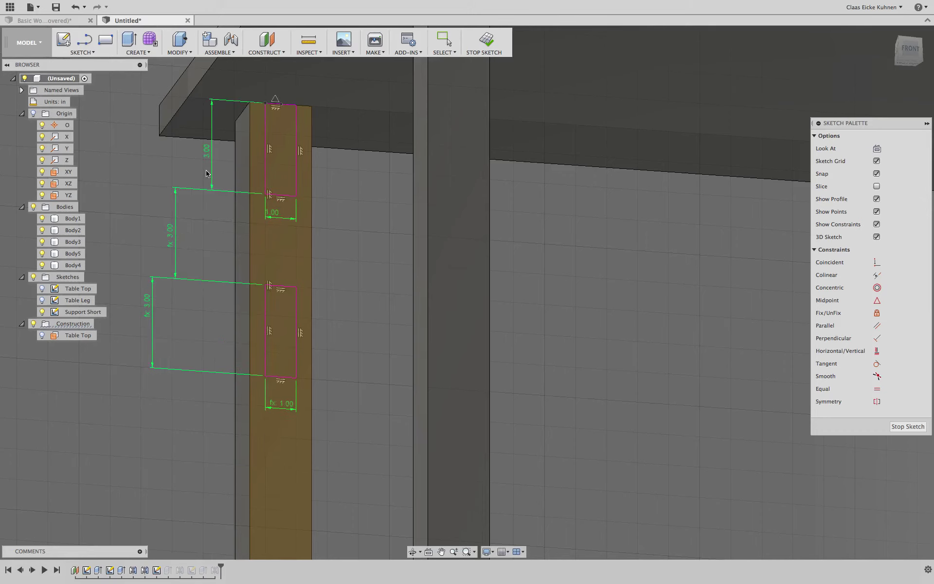
# - Test the linked height and gap by setting the upper profile's height to 2 in and restoring it to 3 in
pyautogui.doubleClick(208, 152)
pyautogui.write('2')
pyautogui.press('Return')
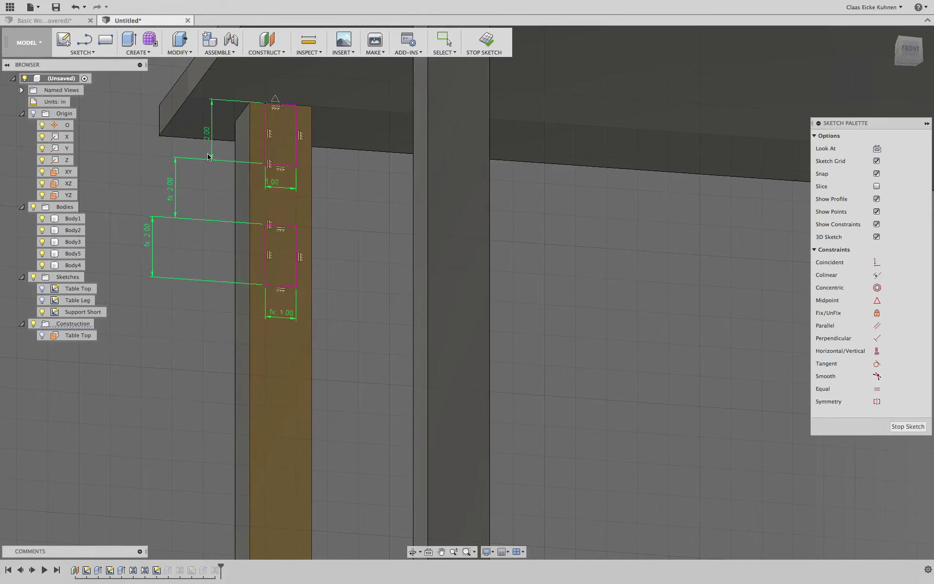
pyautogui.doubleClick(210, 135)
pyautogui.write('3')
pyautogui.press('Return')
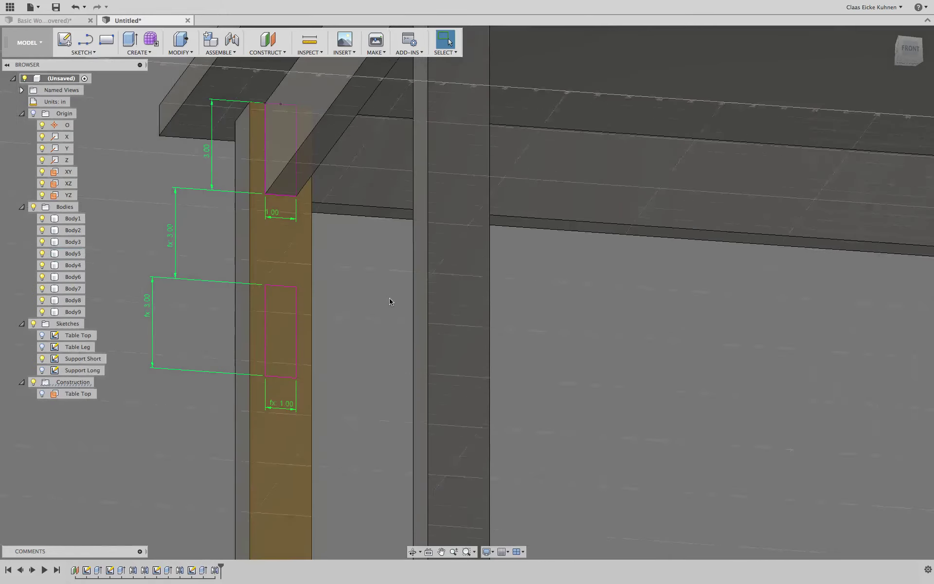
# - Examine which timeline features build the short support: its sketch, extrusion and mirror
pyautogui.scroll(-8, 389, 299)
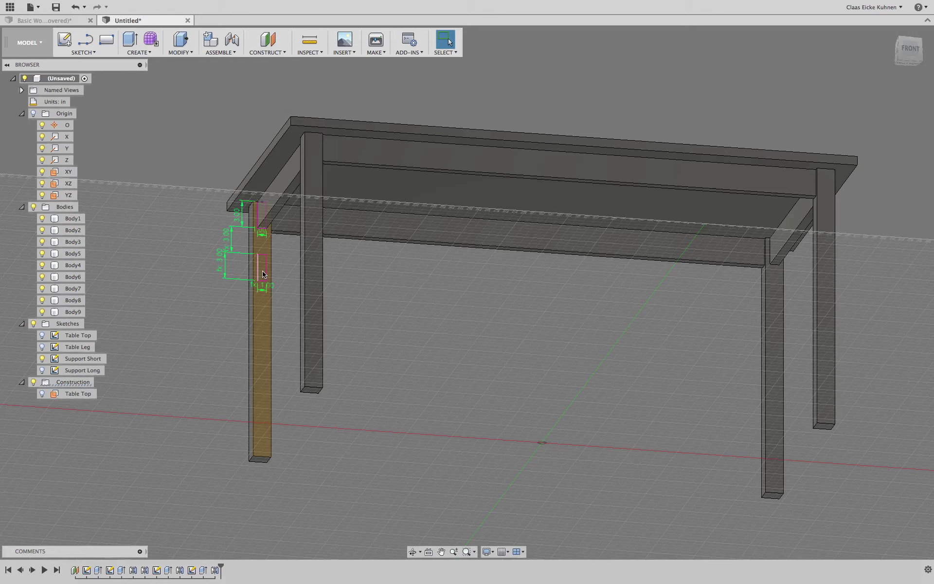
pyautogui.click(88, 360)
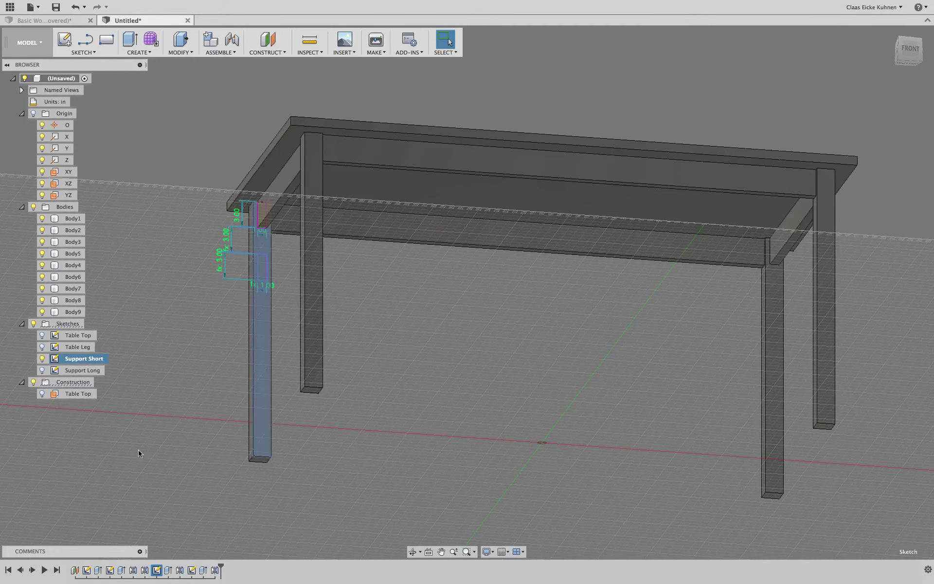
pyautogui.click(157, 571)
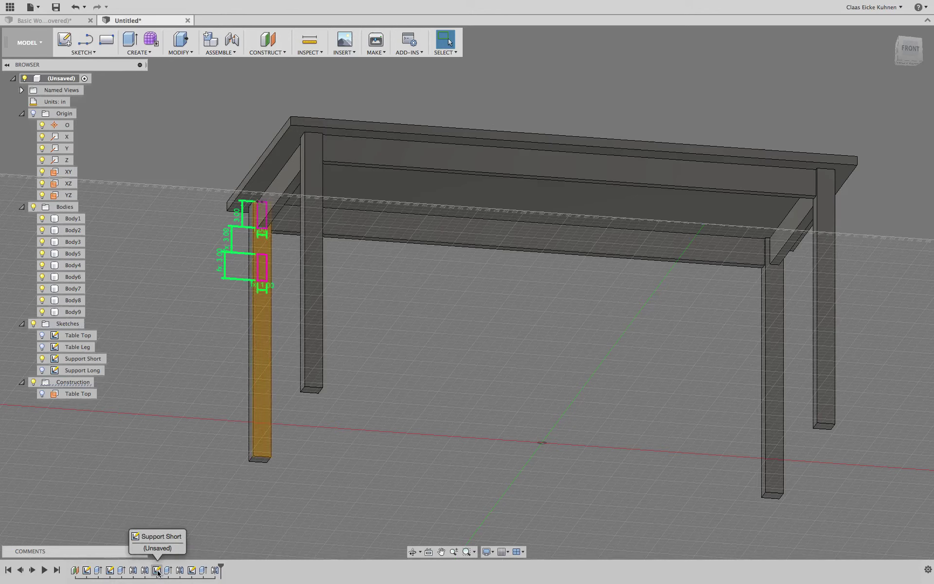
pyautogui.click(168, 571)
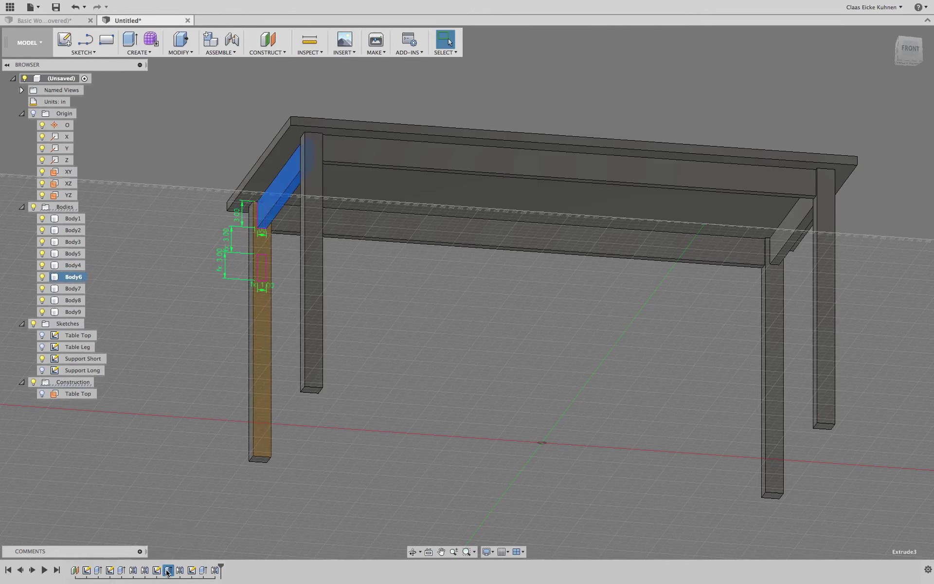
pyautogui.click(180, 570)
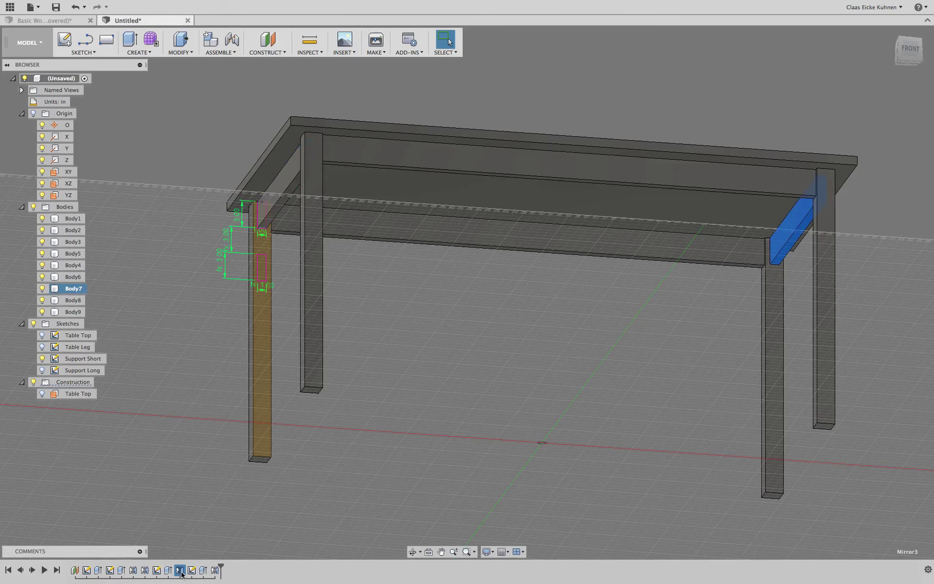
pyautogui.click(171, 507)
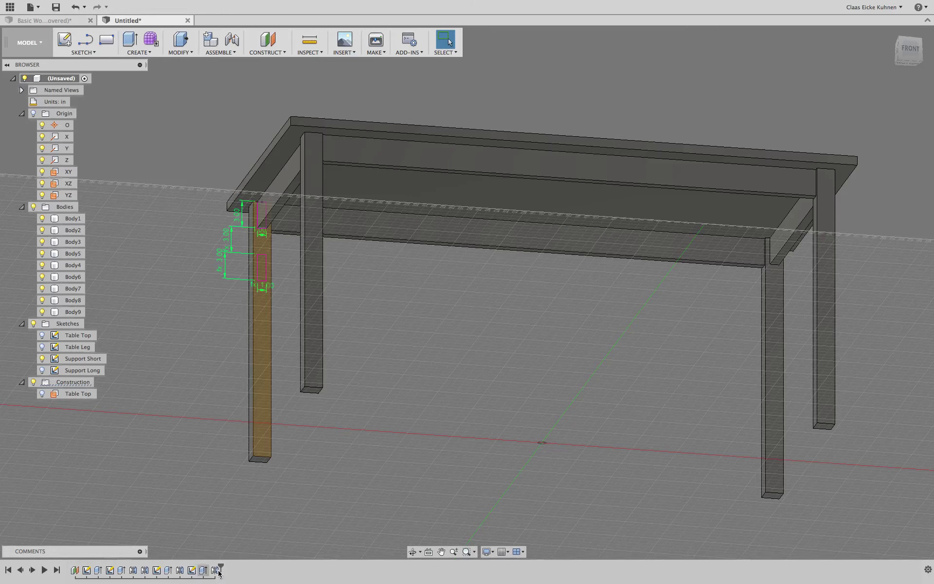
pyautogui.click(130, 39)
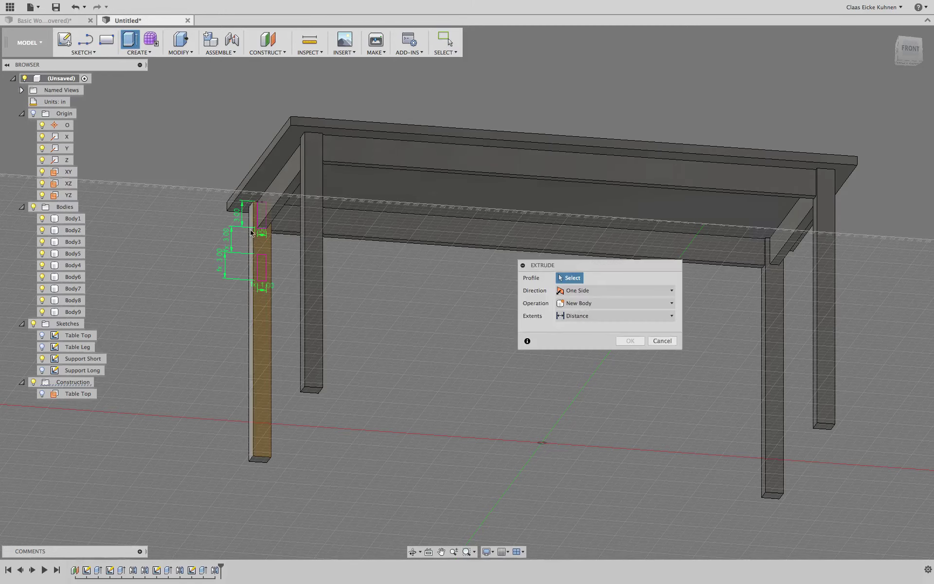
pyautogui.click(661, 341)
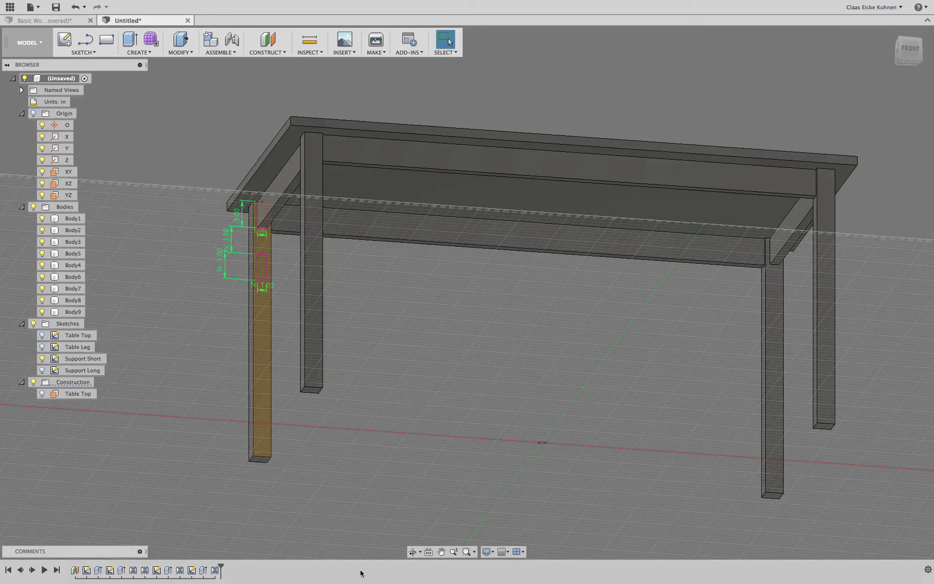
# - Edit the short support's existing extrusion to include the lower rectangle as a second profile
pyautogui.doubleClick(169, 570)
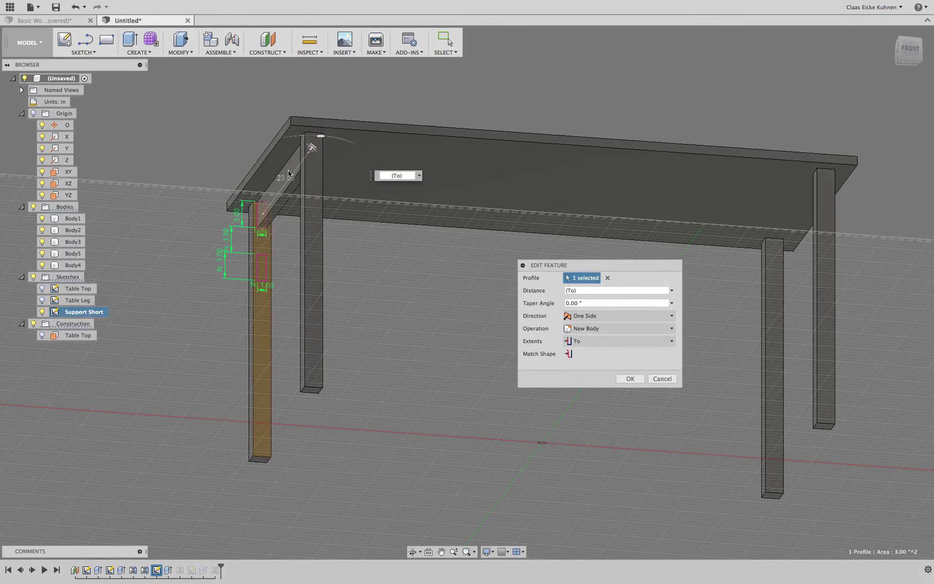
pyautogui.scroll(5, 246, 261)
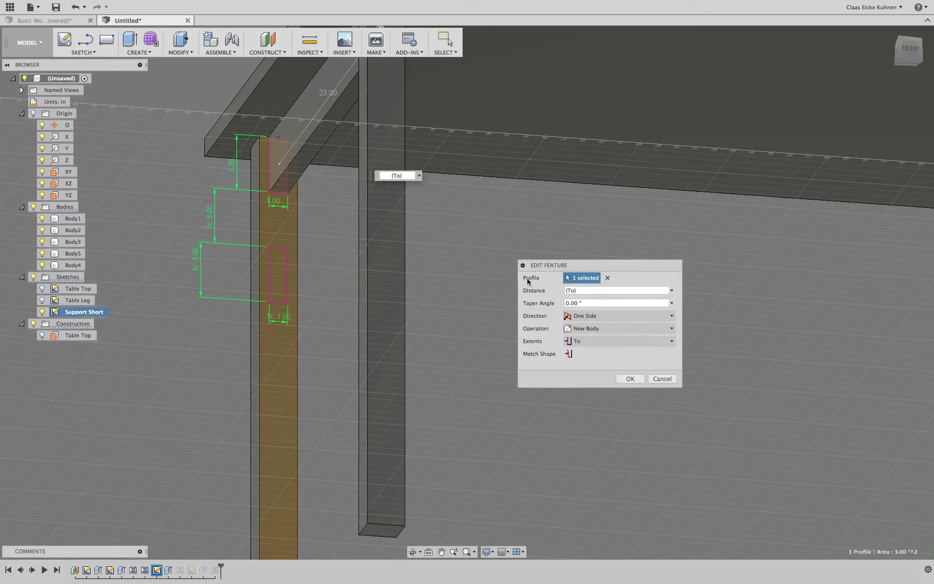
pyautogui.click(280, 279)
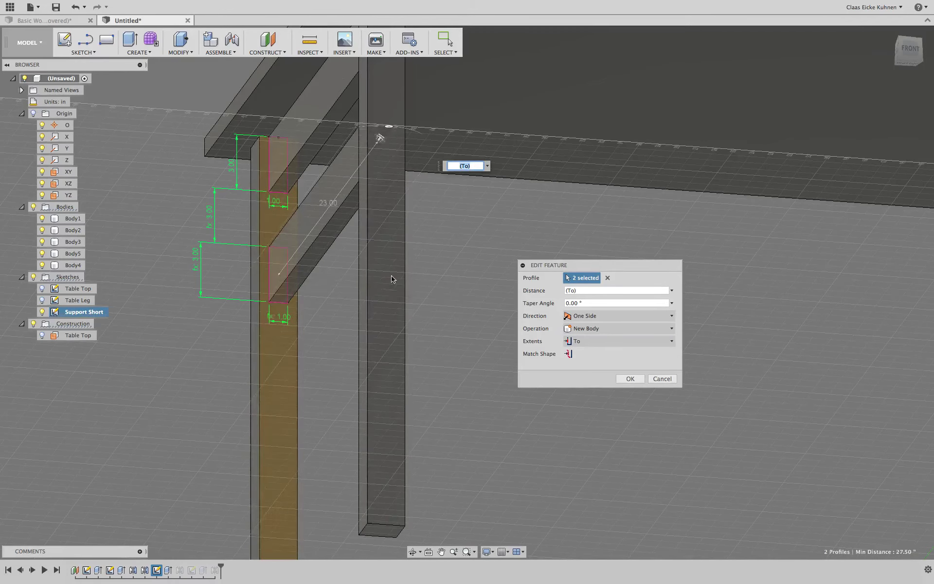
pyautogui.click(631, 379)
pyautogui.scroll(-10, 505, 395)
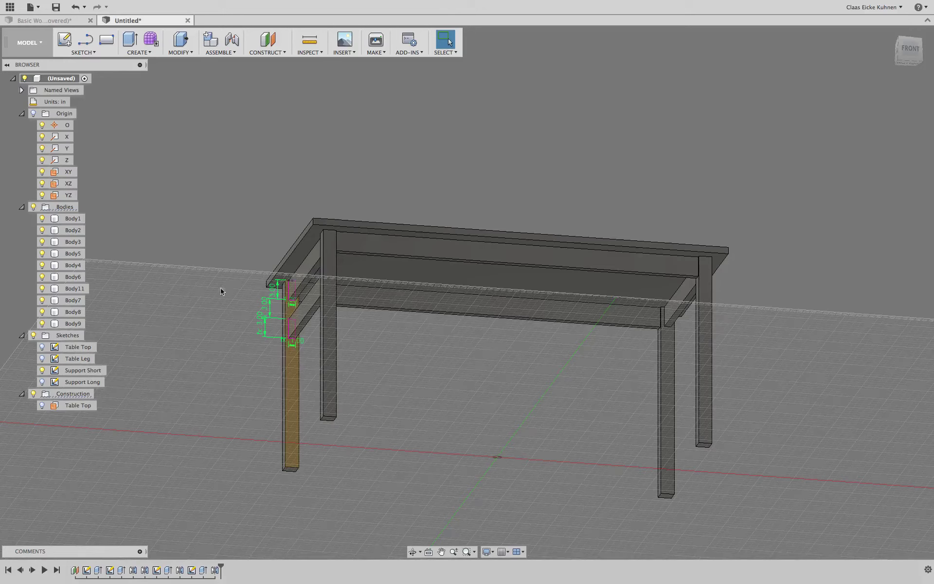
# - Edit the short support's mirror feature so both the upper and lower support bodies are mirrored about the YZ plane
pyautogui.click(310, 310)
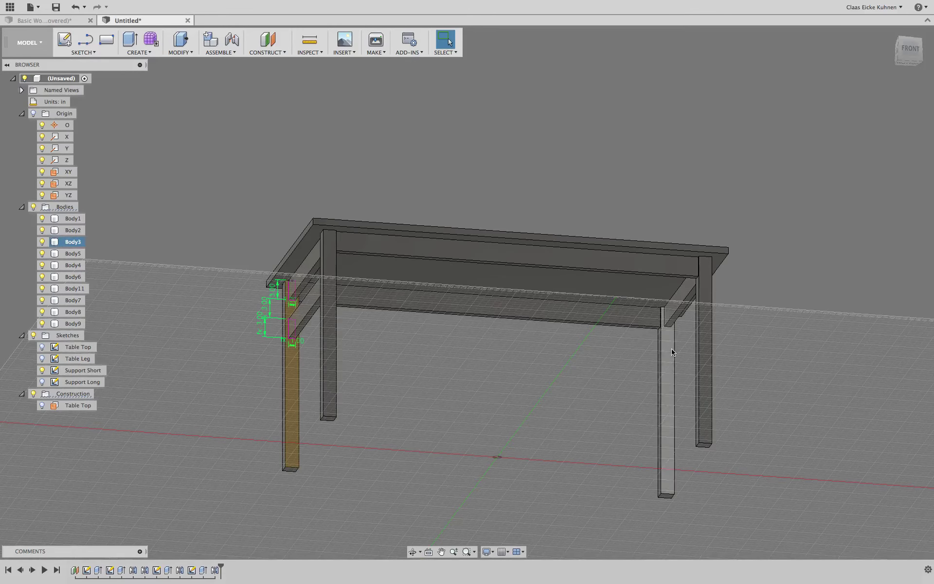
pyautogui.doubleClick(180, 570)
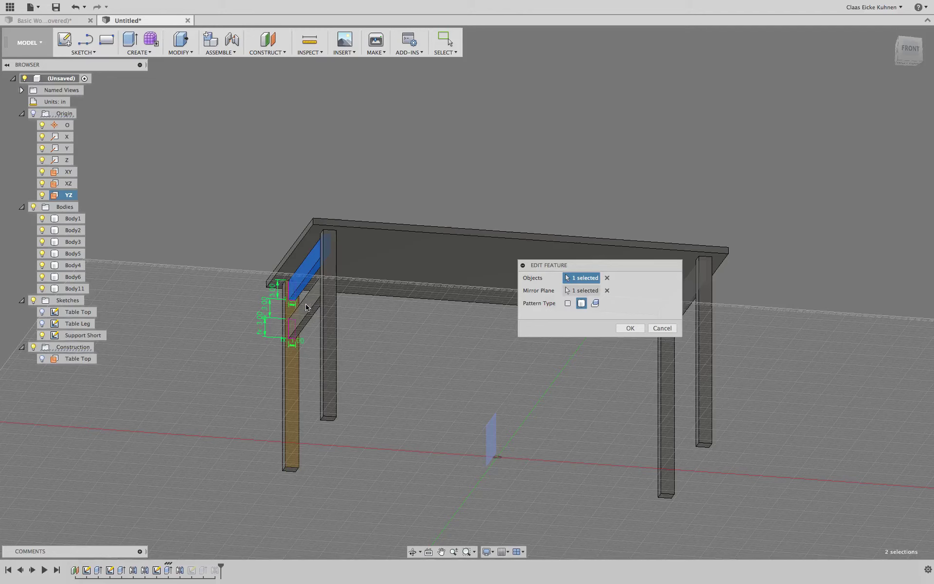
pyautogui.click(608, 279)
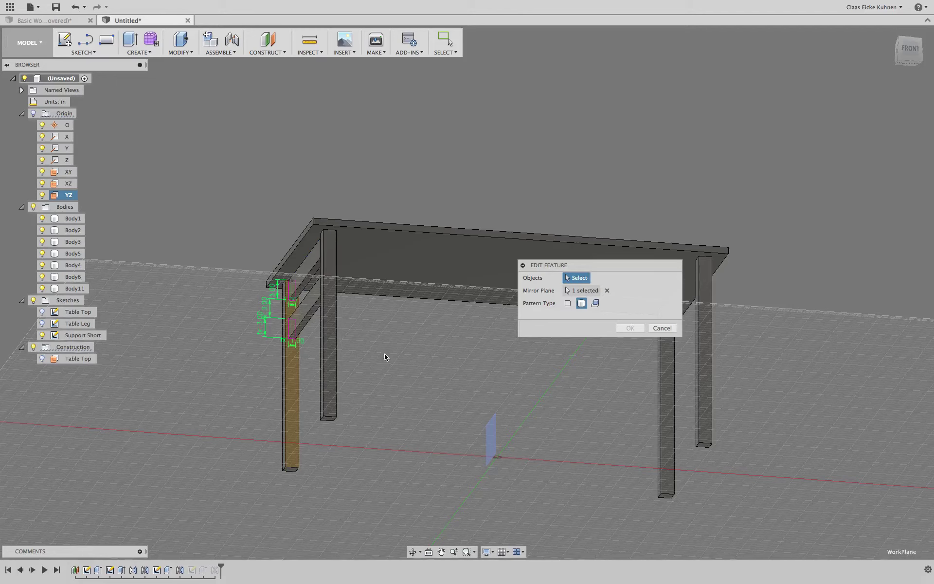
pyautogui.click(310, 267)
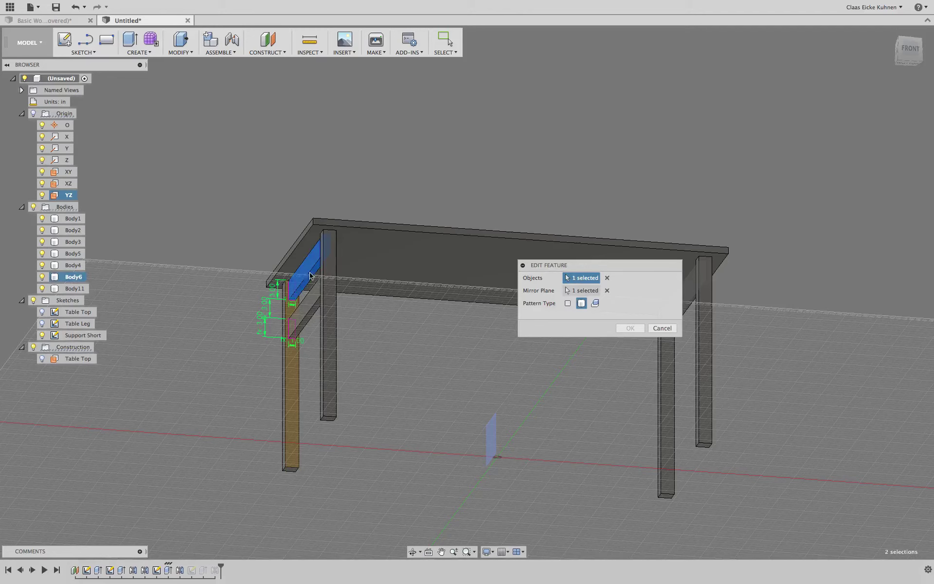
pyautogui.click(308, 312)
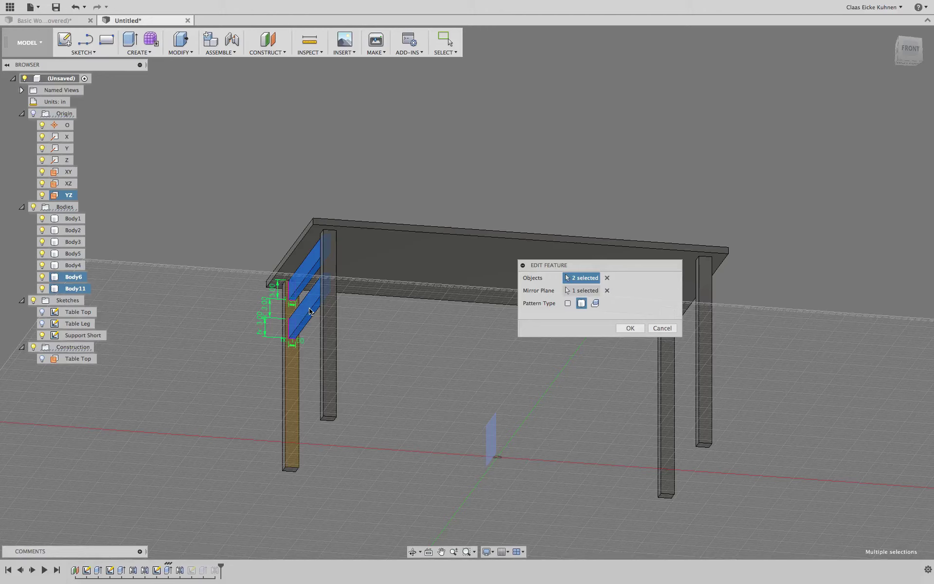
pyautogui.click(607, 278)
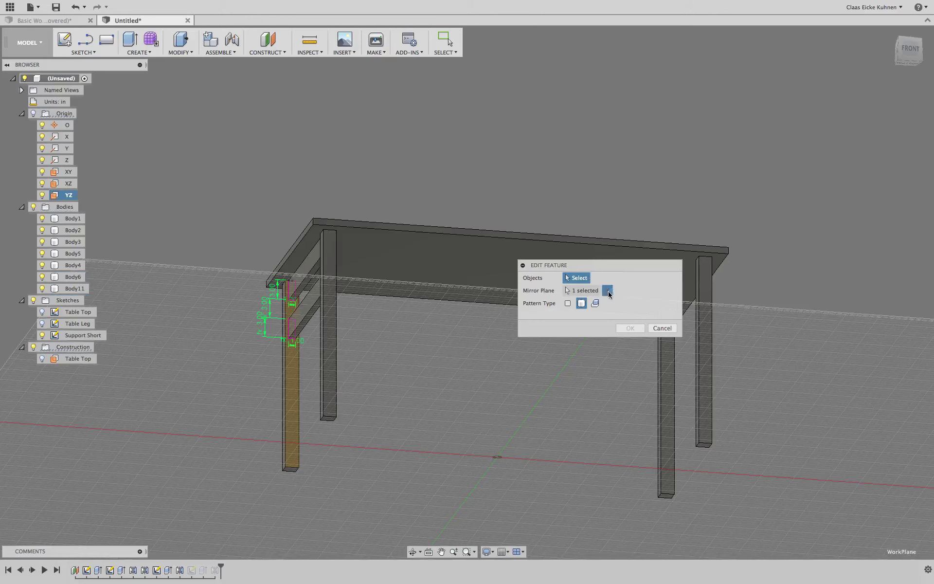
pyautogui.click(608, 291)
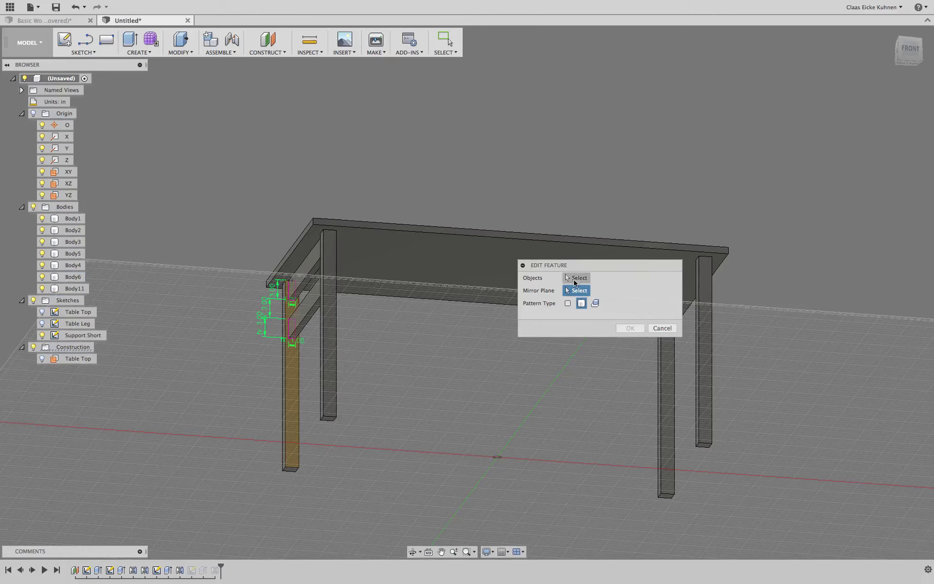
pyautogui.click(576, 278)
pyautogui.click(308, 278)
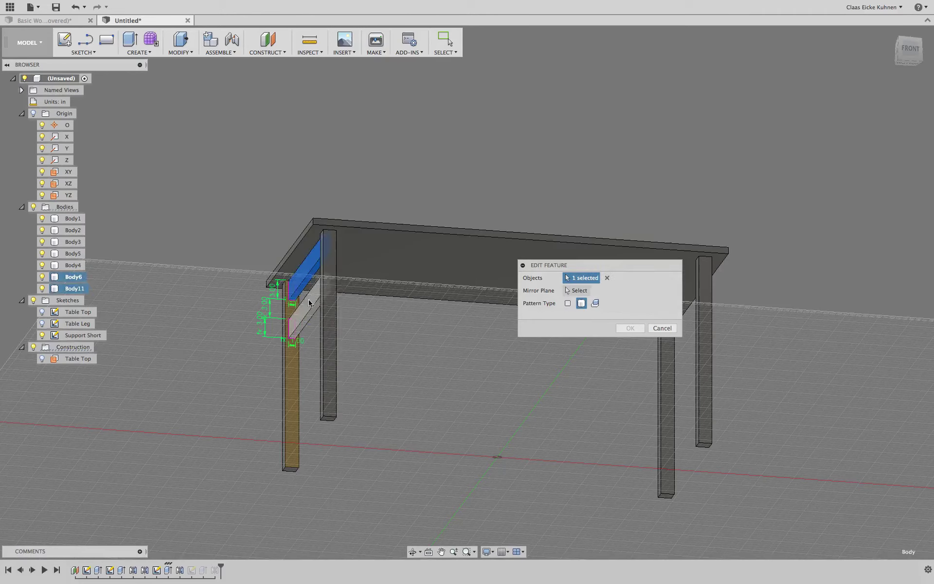
pyautogui.click(308, 301)
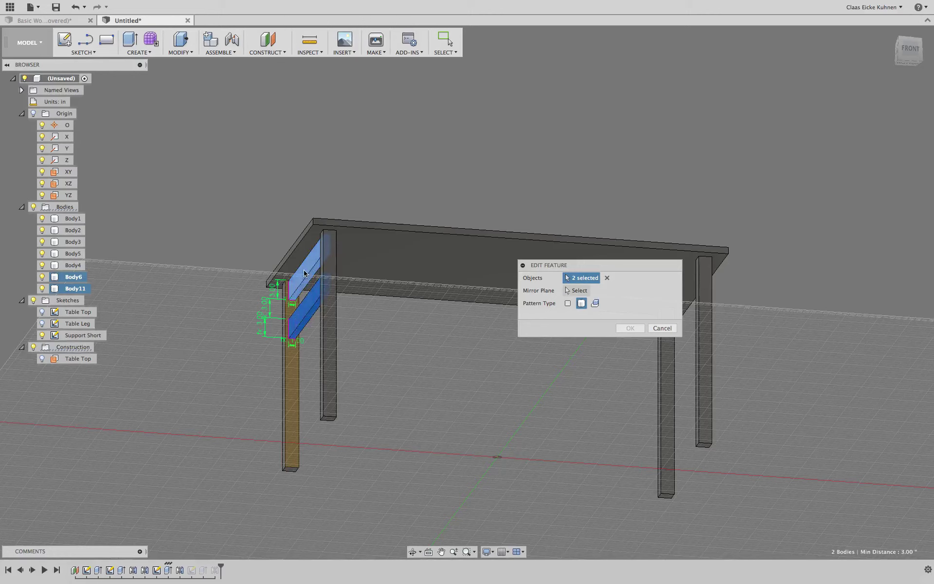
pyautogui.click(576, 291)
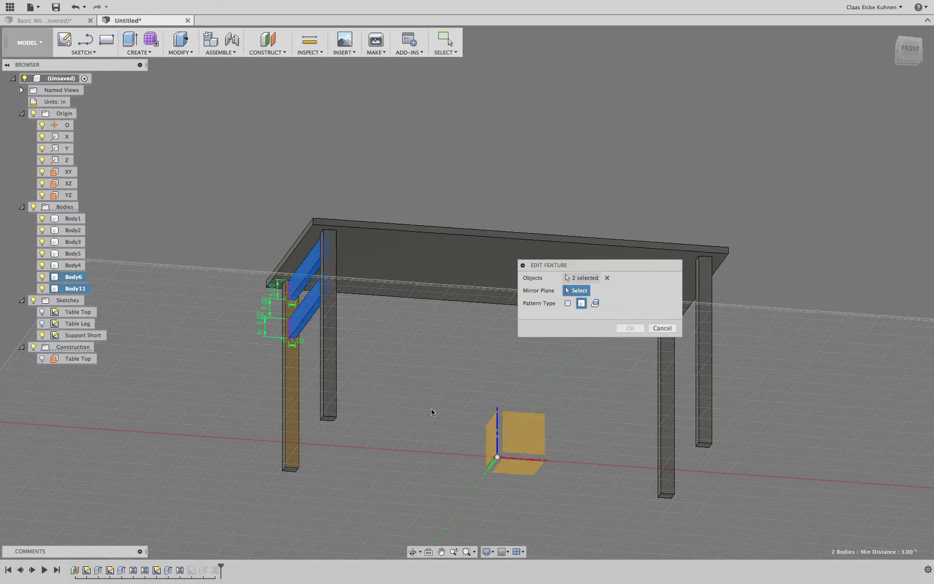
pyautogui.click(490, 440)
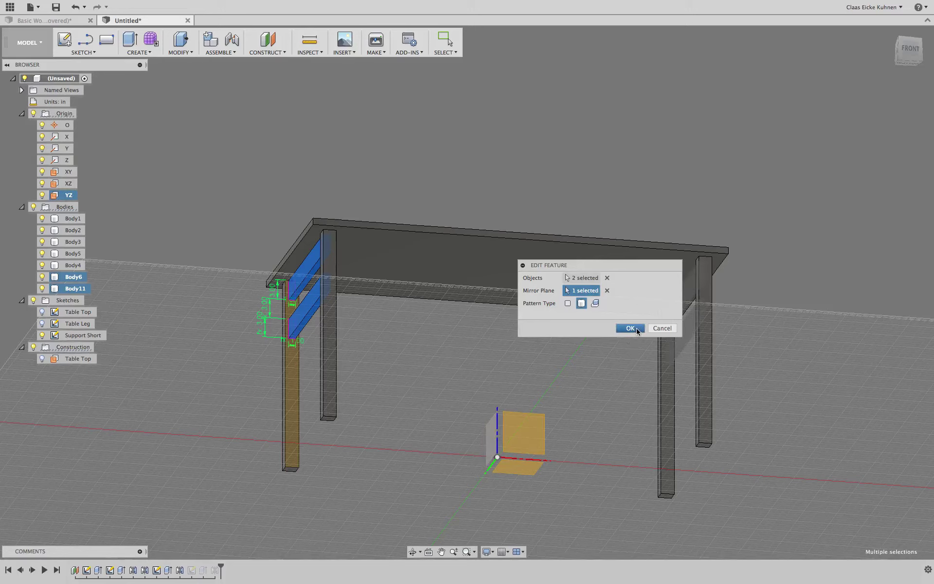
pyautogui.click(630, 329)
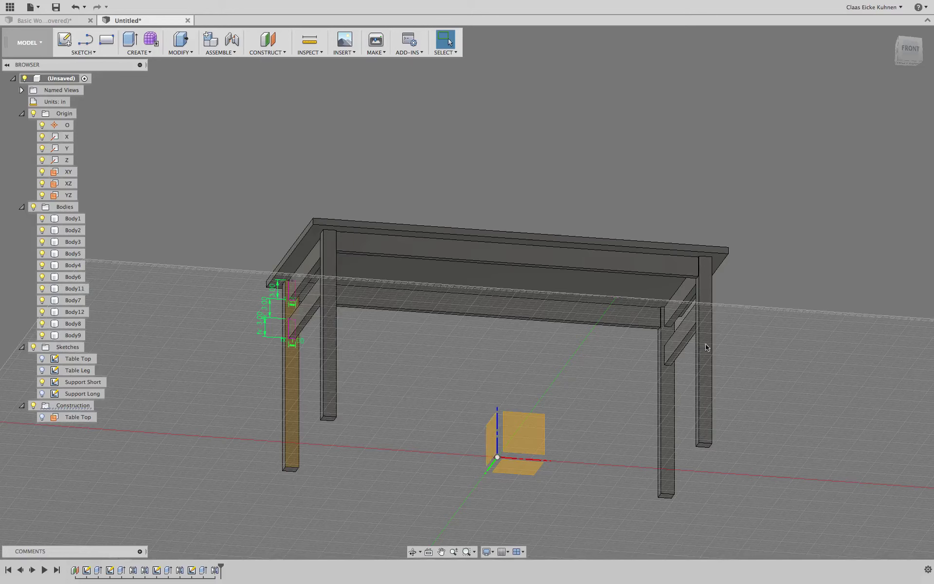
# - Test the extruded and mirrored supports by setting the upper profile's height to 4 in and restoring it to 3 in
pyautogui.doubleClick(275, 292)
pyautogui.write('4')
pyautogui.press('Return')
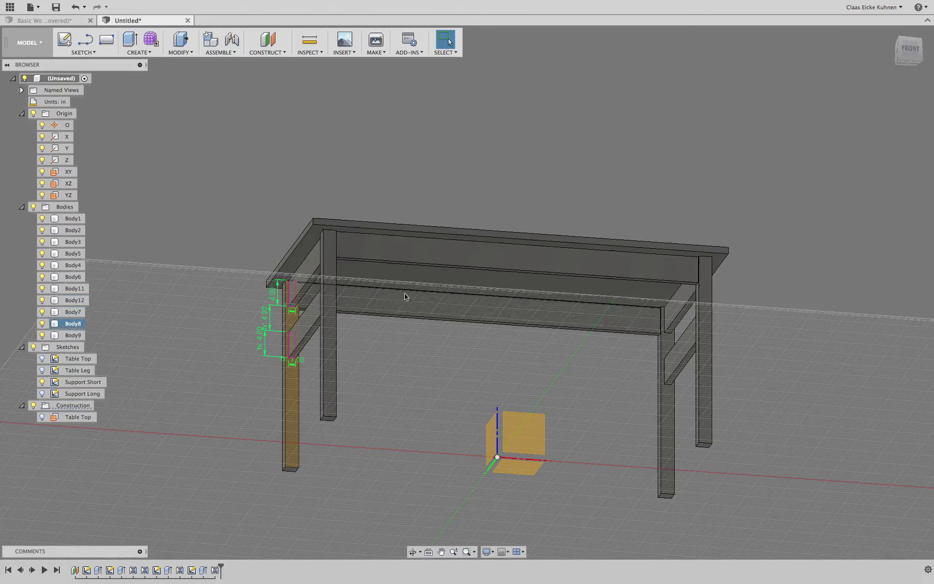
pyautogui.doubleClick(274, 293)
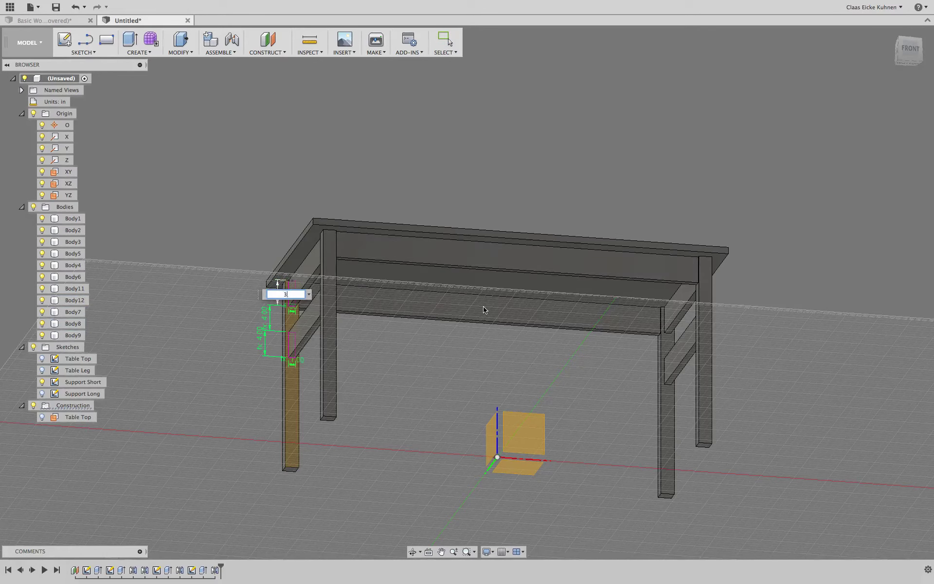
pyautogui.press('Return')
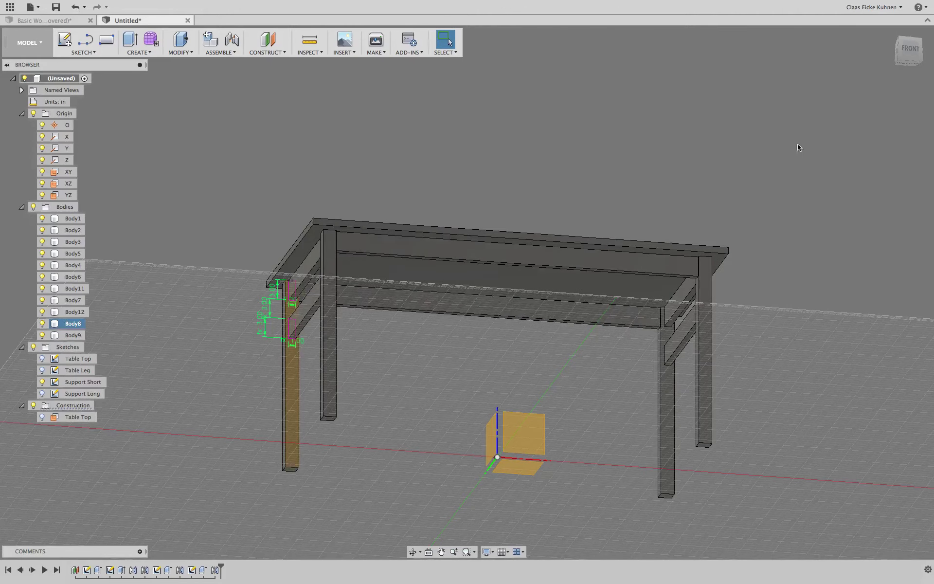
# - Fillet the four upper edges of the table top with a constant radius of 0.25 in
pyautogui.moveTo(467, 292)
pyautogui.keyDown('shift'); pyautogui.mouseDown(button='middle')
pyautogui.moveTo(341, 300)
pyautogui.moveTo(350, 272)
pyautogui.moveTo(418, 302)
pyautogui.moveTo(438, 285)
pyautogui.moveTo(487, 282)
pyautogui.mouseUp(button='middle'); pyautogui.keyUp('shift')
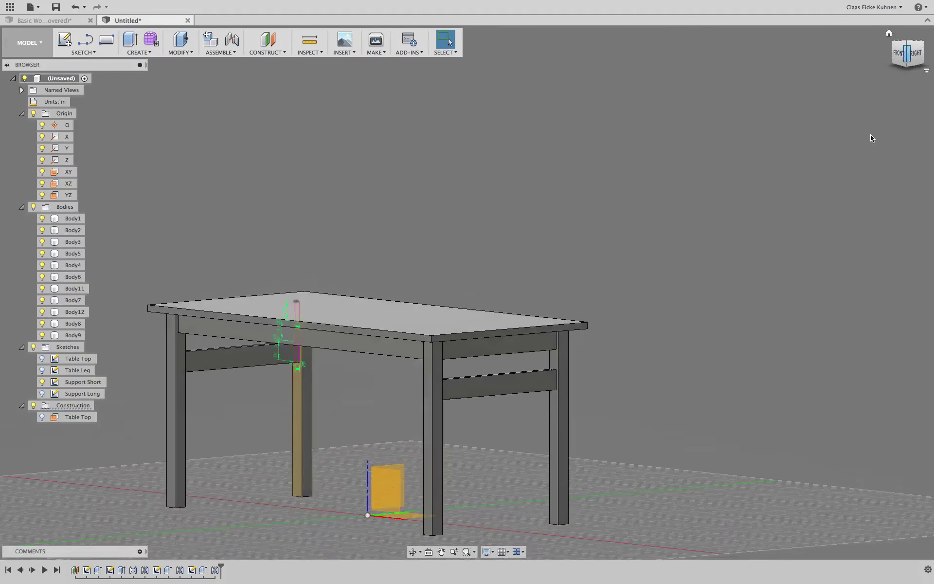
pyautogui.moveTo(674, 292); pyautogui.dragTo(768, 189, button='middle')
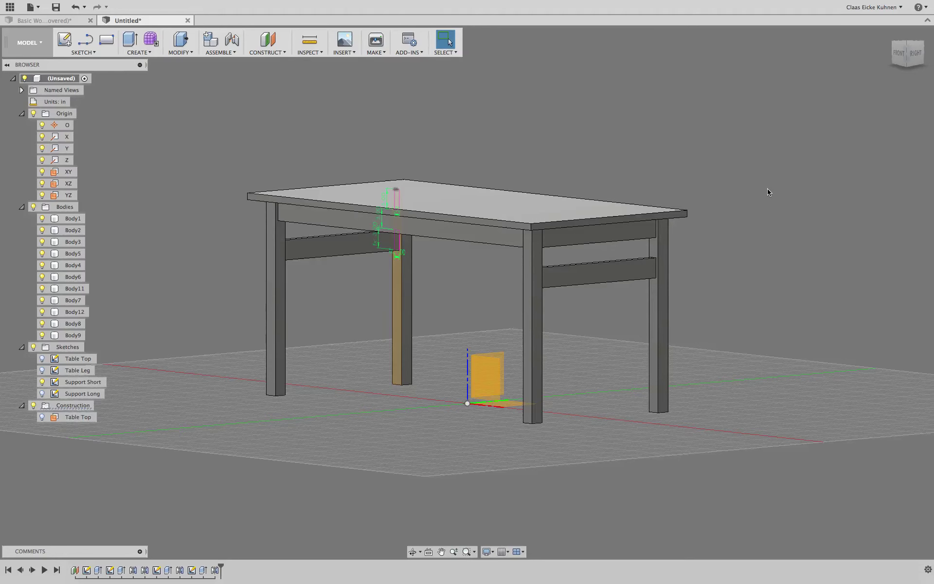
pyautogui.click(915, 67)
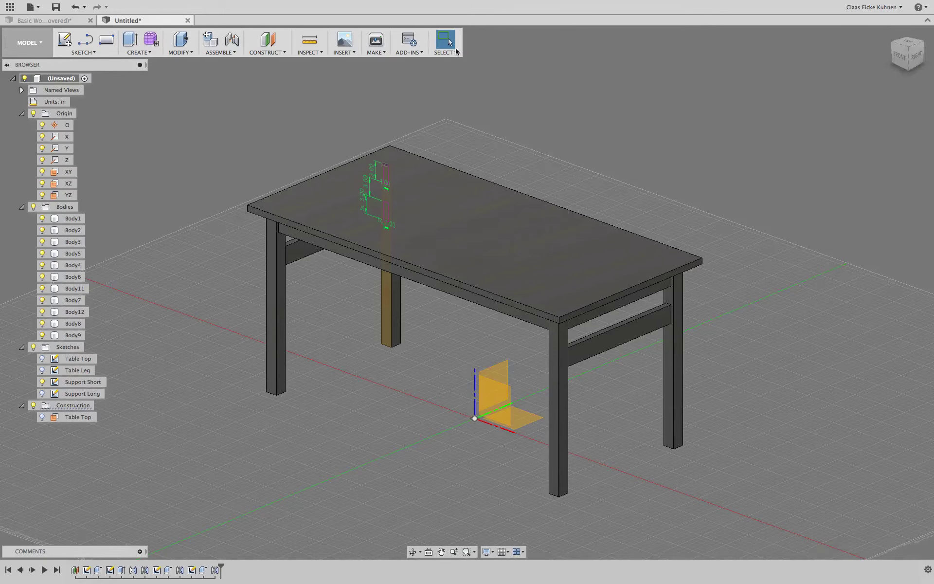
pyautogui.click(178, 52)
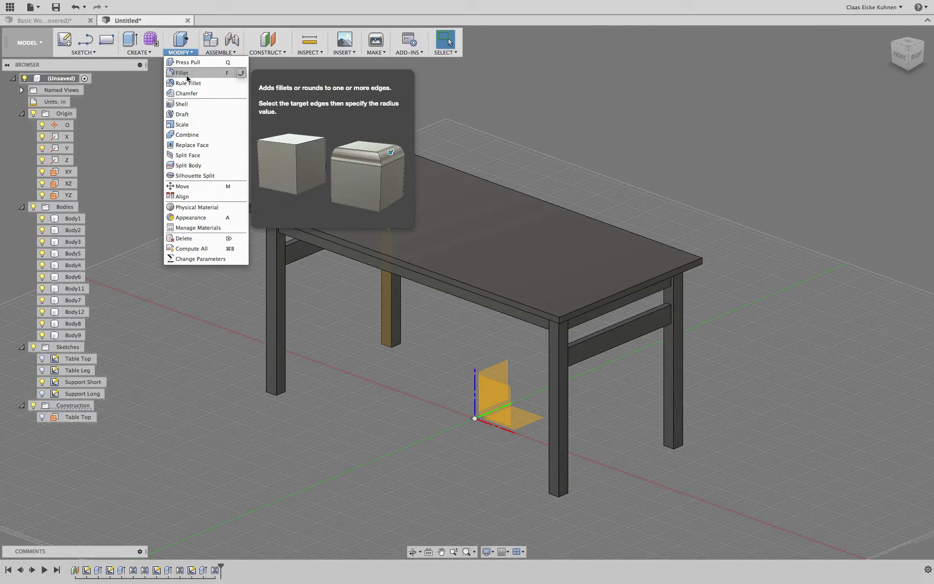
pyautogui.click(184, 75)
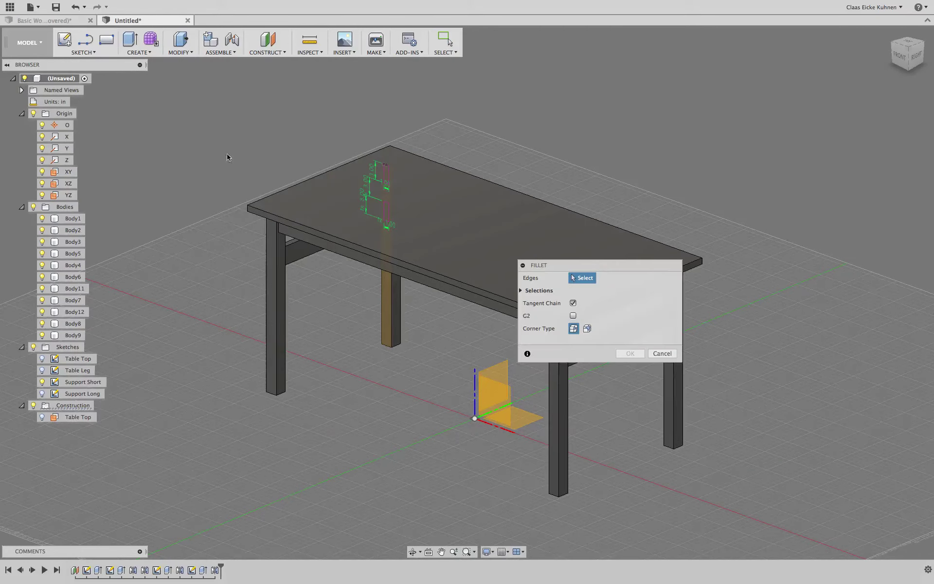
pyautogui.scroll(5, 294, 196)
pyautogui.click(240, 234)
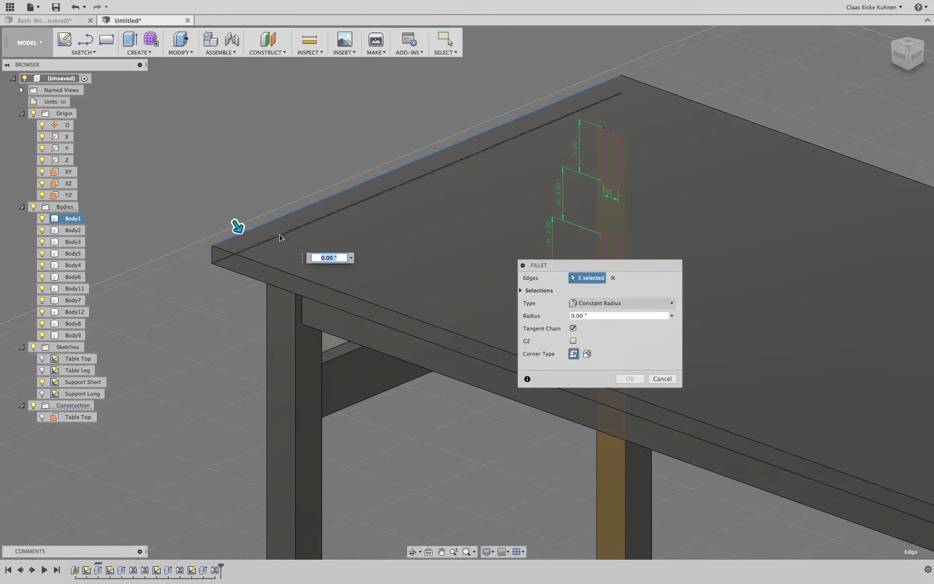
pyautogui.click(691, 100)
pyautogui.moveTo(764, 232); pyautogui.dragTo(419, 192, button='middle')
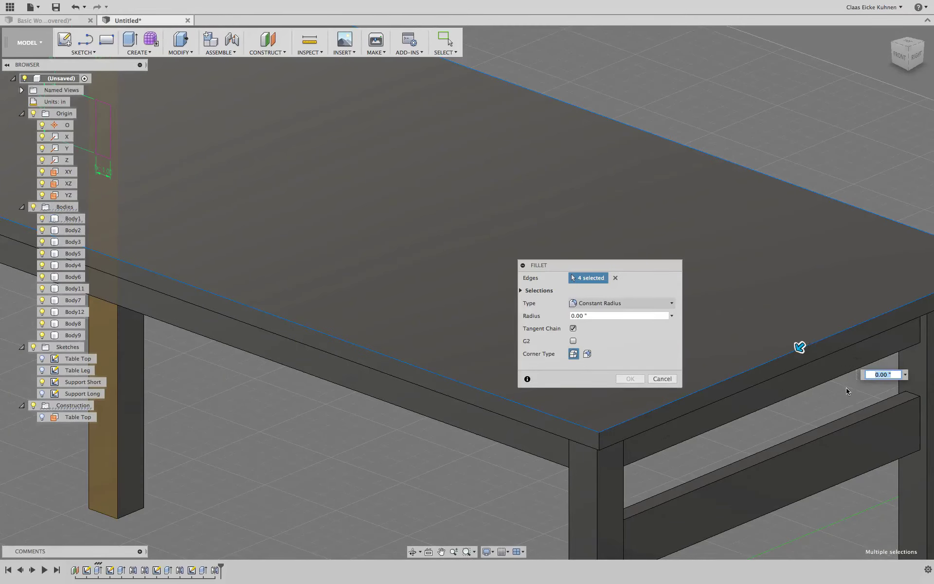
pyautogui.click(792, 351)
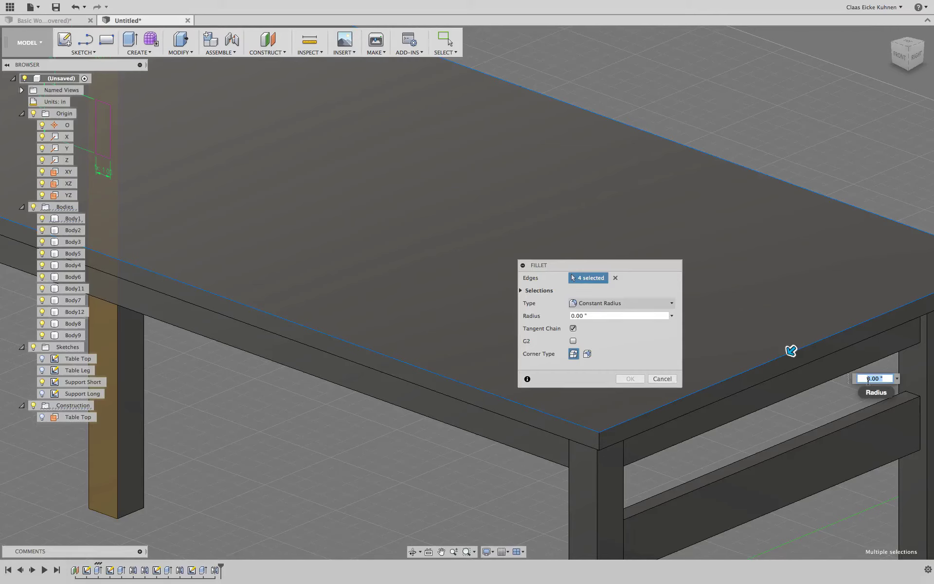
pyautogui.press('BackSpace')
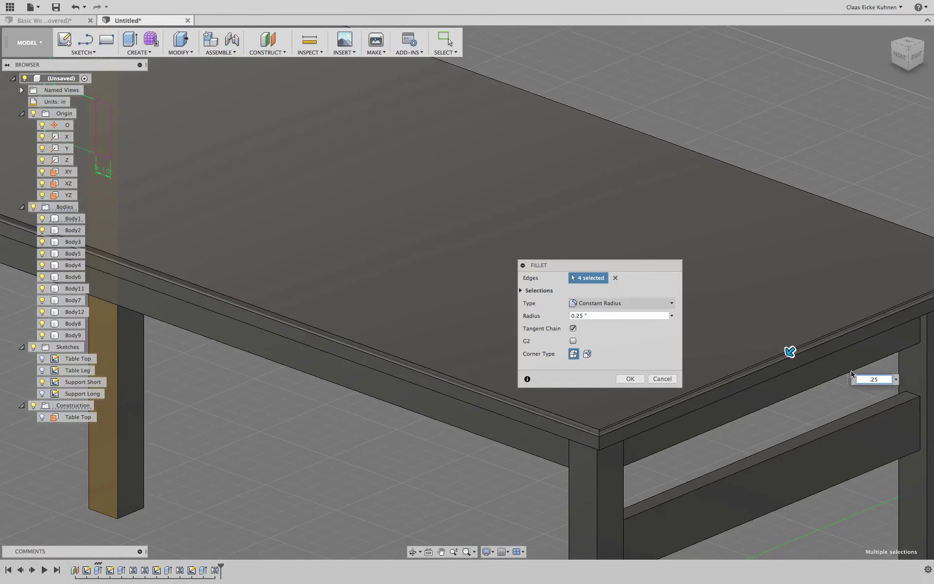
pyautogui.click(630, 379)
pyautogui.scroll(-5, 705, 253)
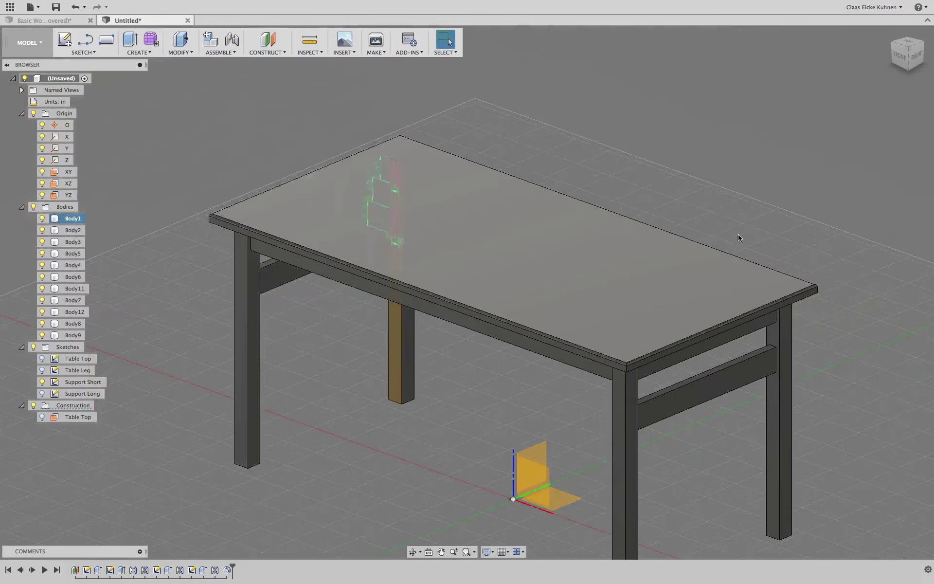
# - Edit the table top's existing fillet to add its four vertical corner edges to the selection
pyautogui.moveTo(913, 57)
pyautogui.mouseDown()
pyautogui.moveTo(905, 195)
pyautogui.moveTo(904, 29)
pyautogui.moveTo(876, 73)
pyautogui.moveTo(779, 80)
pyautogui.moveTo(837, 85)
pyautogui.moveTo(818, 117)
pyautogui.mouseUp()
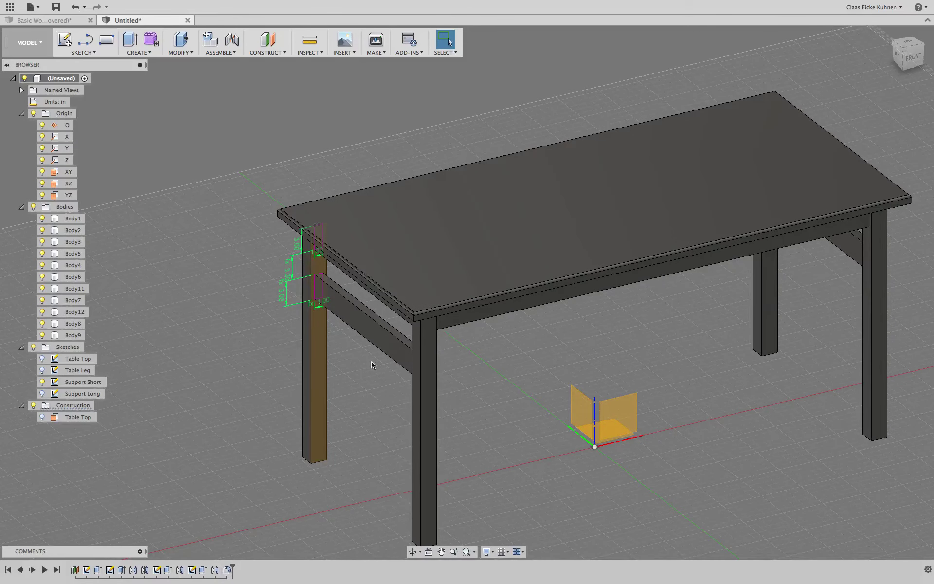
pyautogui.scroll(5, 373, 365)
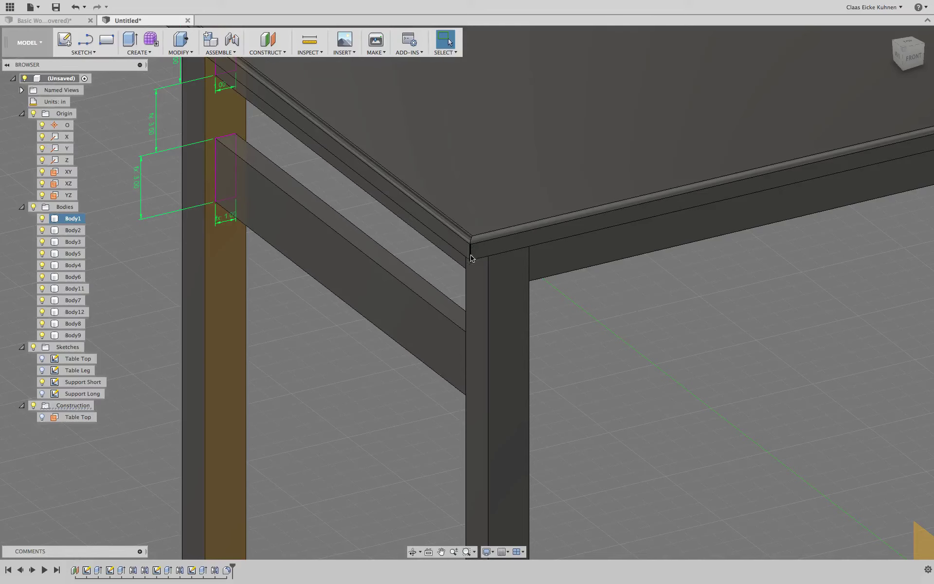
pyautogui.doubleClick(227, 570)
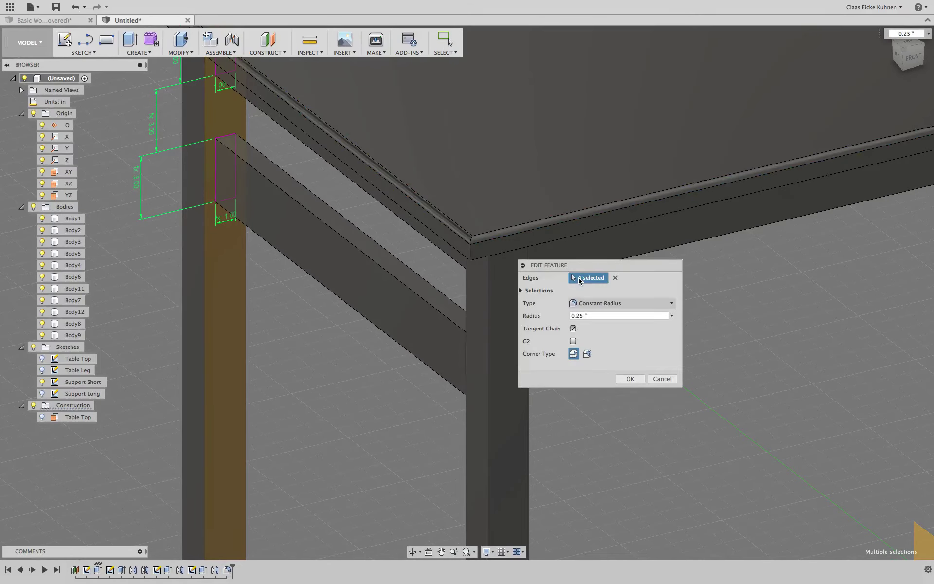
pyautogui.click(470, 254)
pyautogui.keyDown('shift'); pyautogui.moveTo(407, 313); pyautogui.dragTo(376, 305, button='middle'); pyautogui.keyUp('shift')
pyautogui.click(196, 97)
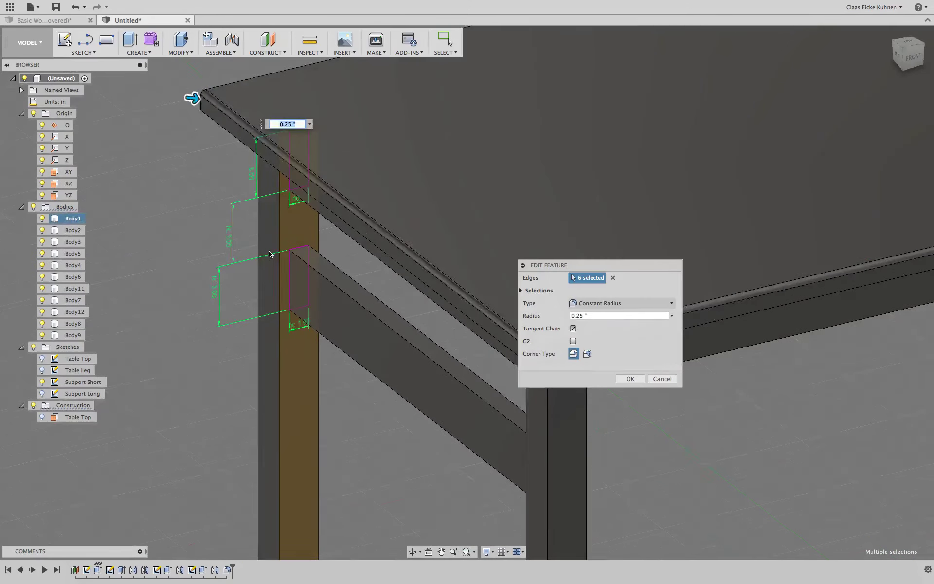
pyautogui.scroll(-3, 271, 255)
pyautogui.moveTo(848, 124); pyautogui.dragTo(419, 198, button='middle')
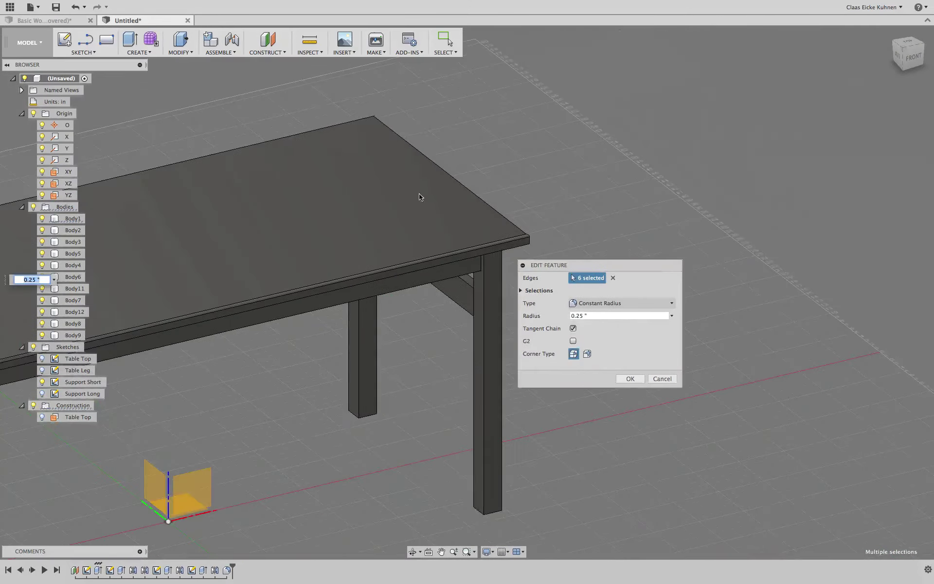
pyautogui.click(531, 242)
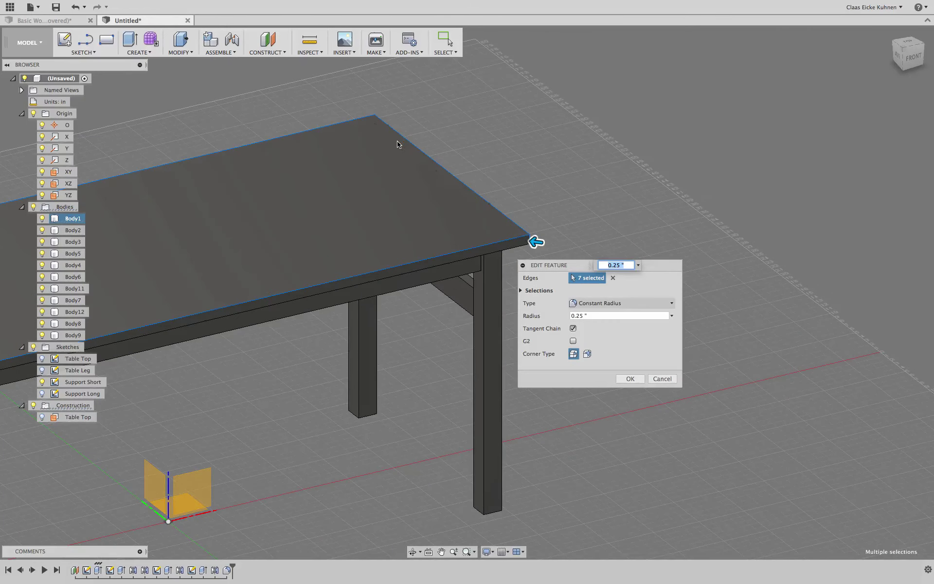
pyautogui.click(376, 120)
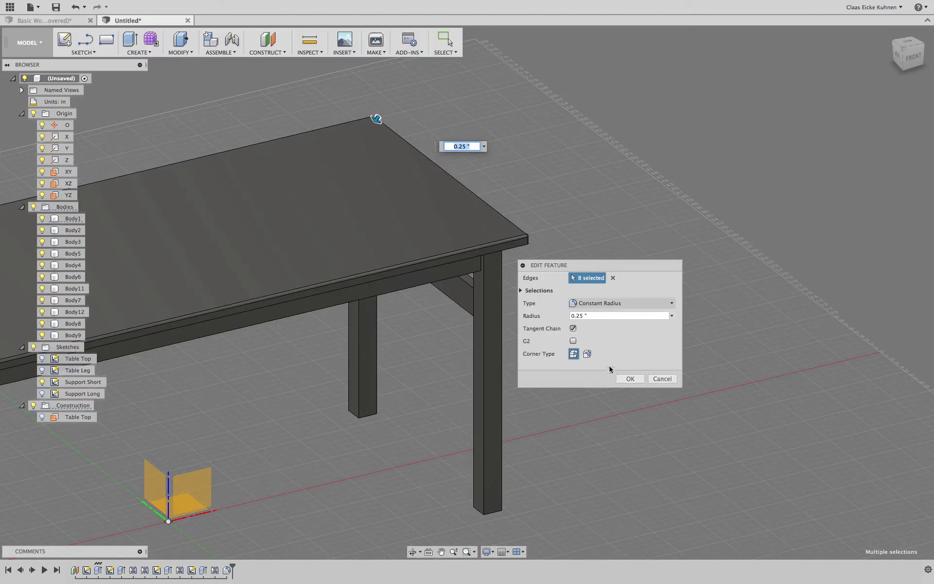
pyautogui.click(628, 379)
# - Inspect a rounded corner of the table top and delete the combined edge and corner fillet feature
pyautogui.keyDown('shift'); pyautogui.moveTo(466, 292); pyautogui.dragTo(516, 253, button='middle'); pyautogui.keyUp('shift')
pyautogui.click(906, 57)
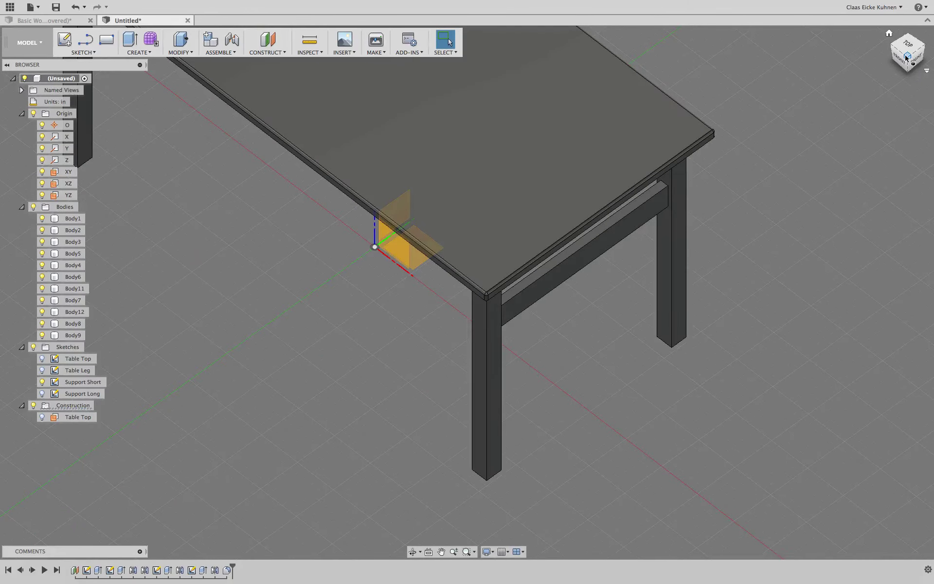
pyautogui.scroll(6, 465, 344)
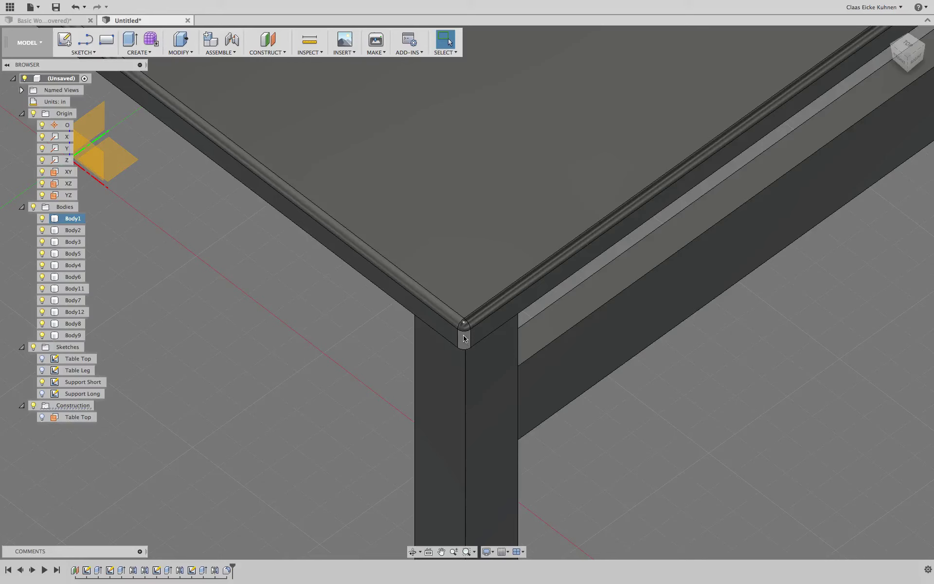
pyautogui.click(465, 340)
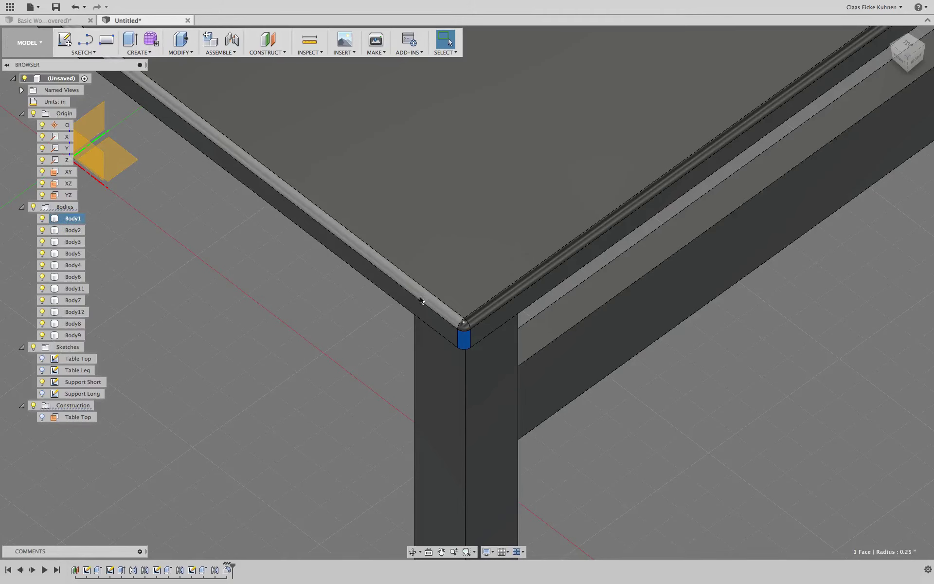
pyautogui.click(228, 572)
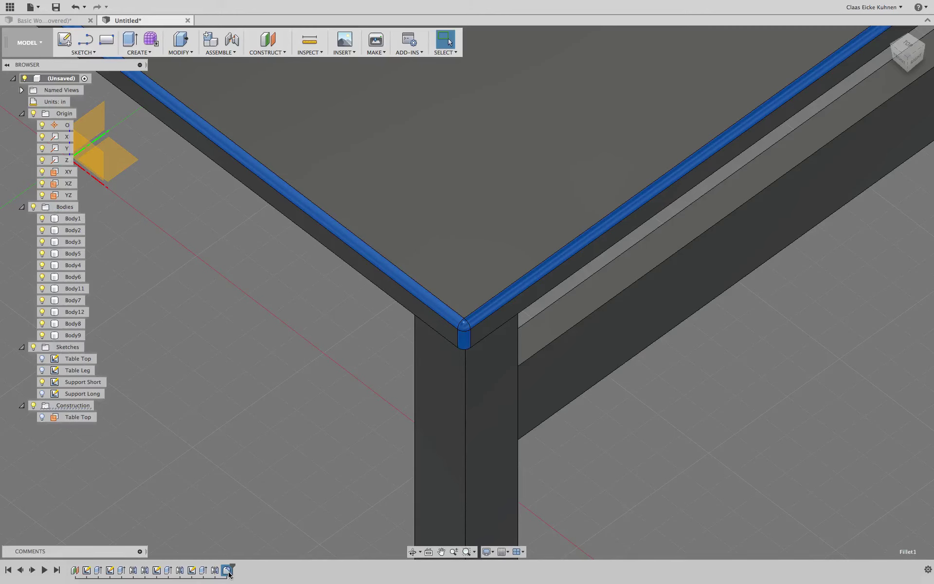
pyautogui.press('Delete')
# - Fillet the four vertical corner edges of the table top with a constant radius of 2 in
pyautogui.scroll(-6, 240, 357)
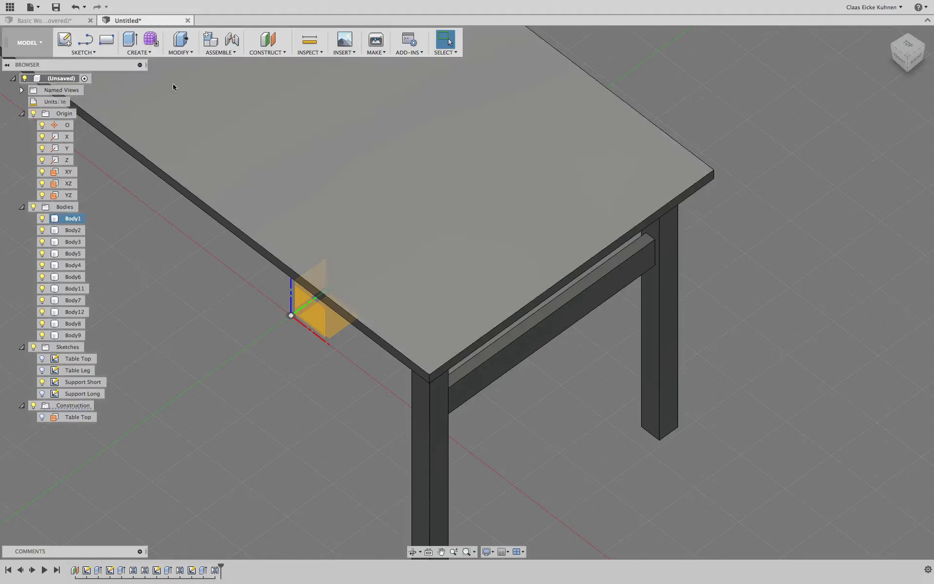
pyautogui.click(192, 52)
pyautogui.click(181, 72)
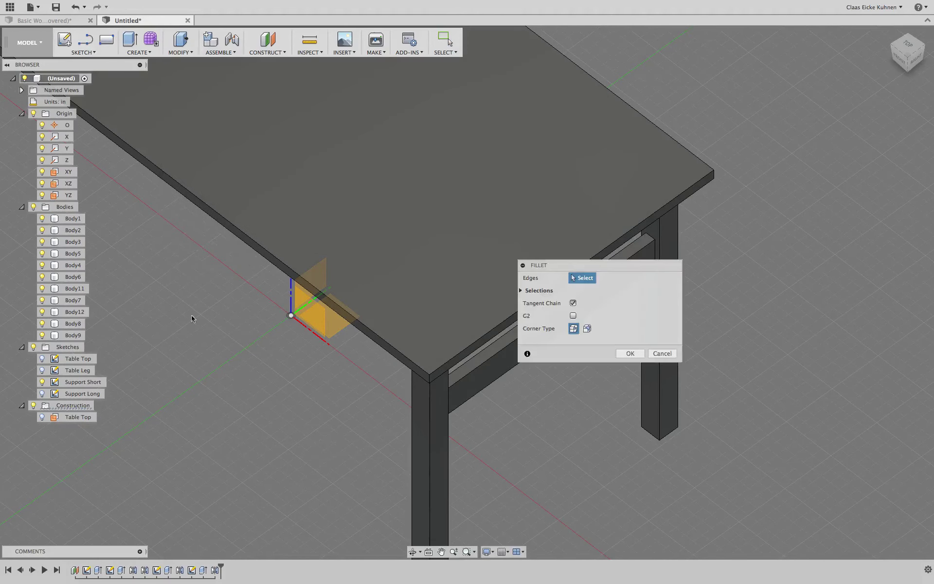
pyautogui.click(432, 382)
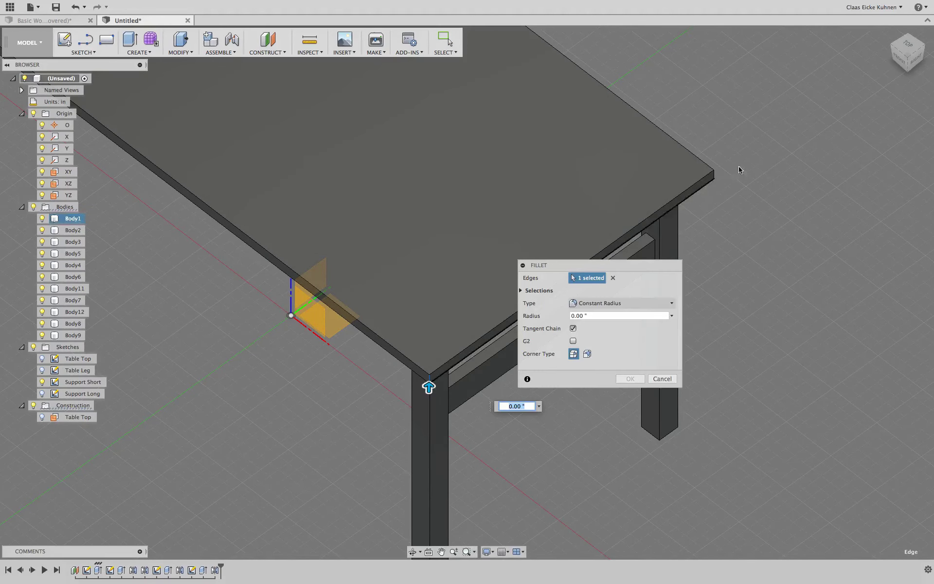
pyautogui.click(714, 175)
pyautogui.moveTo(917, 69)
pyautogui.mouseDown()
pyautogui.moveTo(864, 51)
pyautogui.moveTo(822, 54)
pyautogui.mouseUp()
pyautogui.keyDown('shift'); pyautogui.moveTo(184, 295); pyautogui.dragTo(175, 269, button='middle'); pyautogui.keyUp('shift')
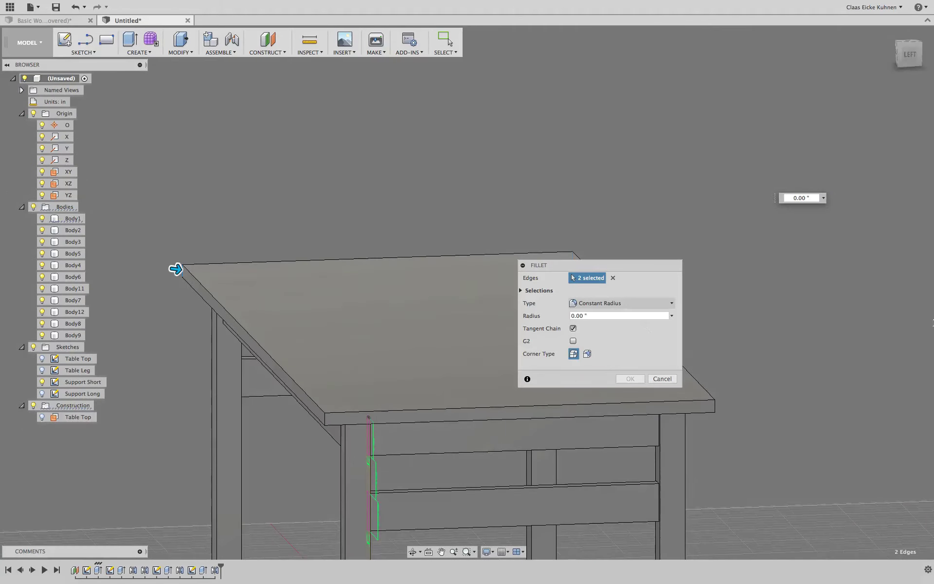
pyautogui.click(716, 407)
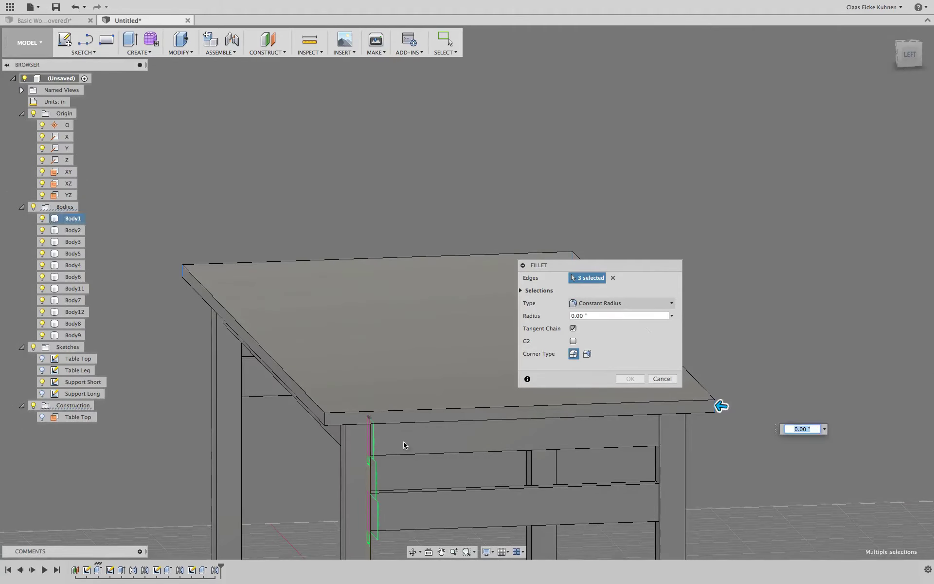
pyautogui.click(343, 419)
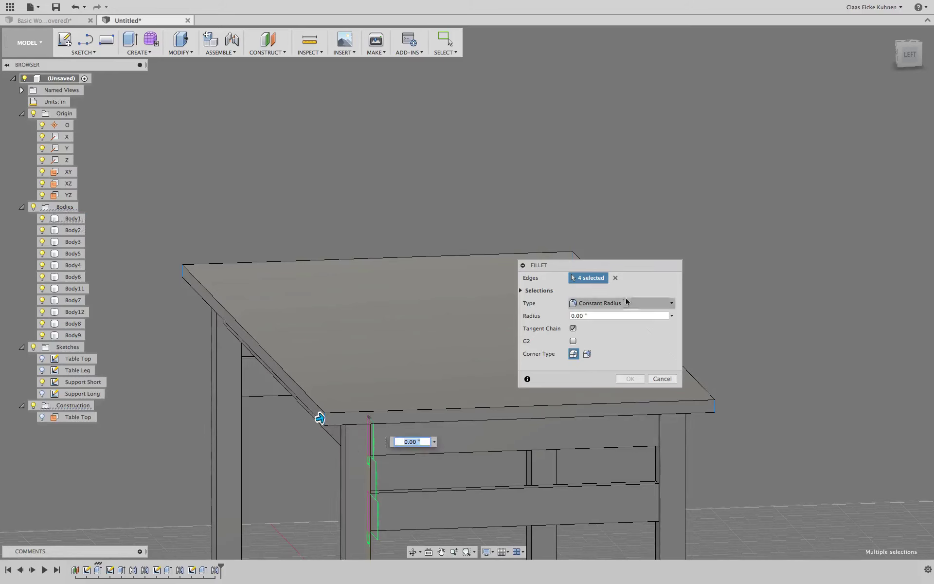
pyautogui.click(594, 316)
pyautogui.doubleClick(597, 320)
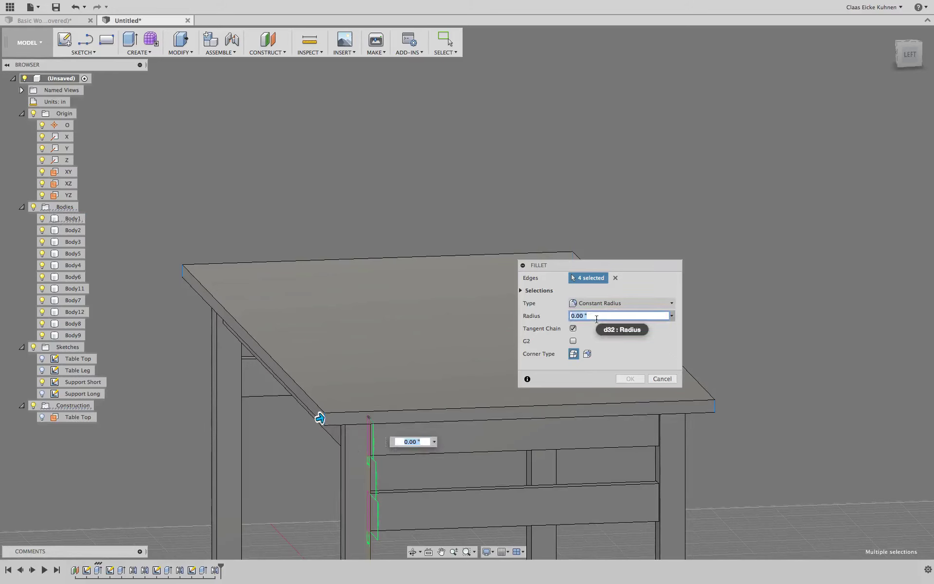
pyautogui.write('1')
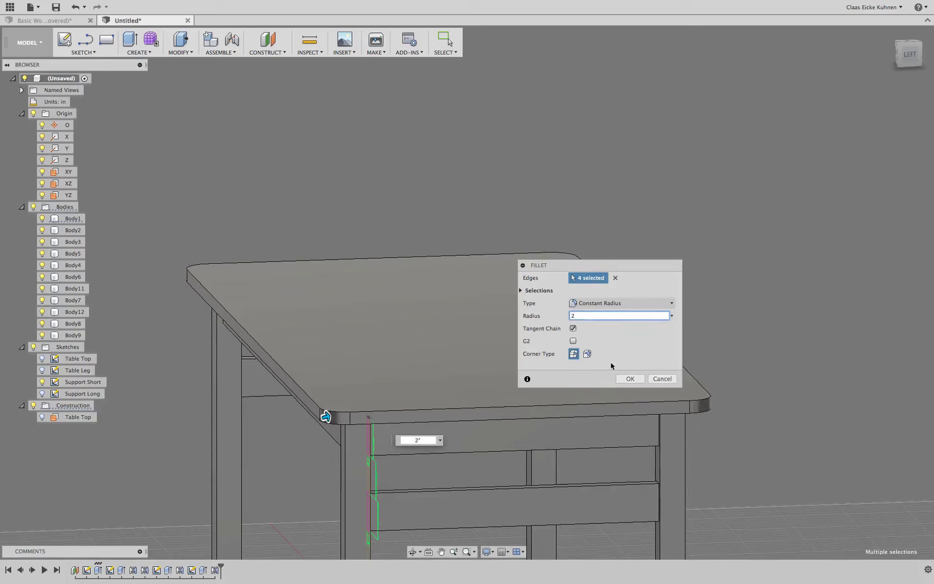
pyautogui.click(629, 379)
# - Fillet the tangent chain of edges around the table top's upper face with a constant radius of 0.25 in
pyautogui.moveTo(906, 52)
pyautogui.mouseDown()
pyautogui.moveTo(926, 65)
pyautogui.moveTo(930, 59)
pyautogui.mouseUp()
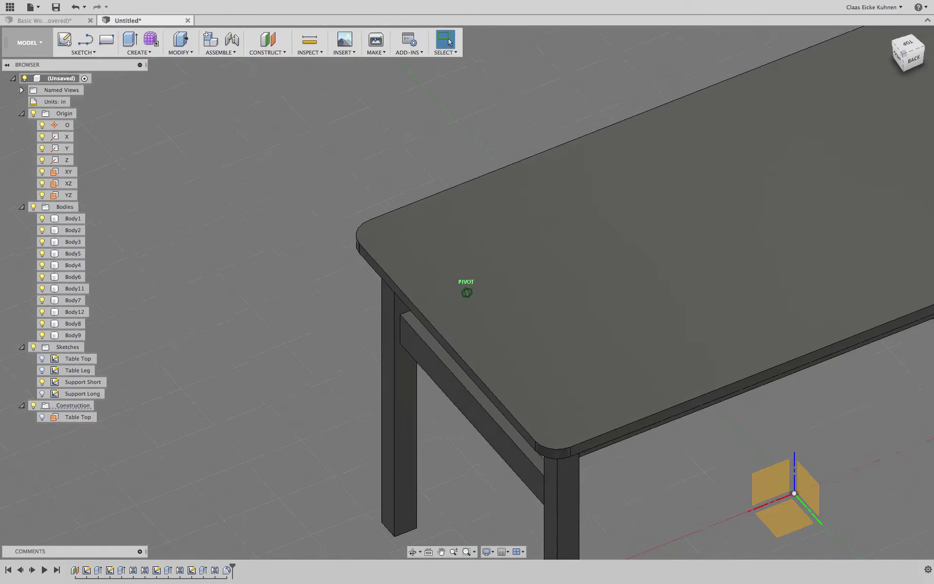
pyautogui.moveTo(691, 217); pyautogui.dragTo(460, 202, button='middle')
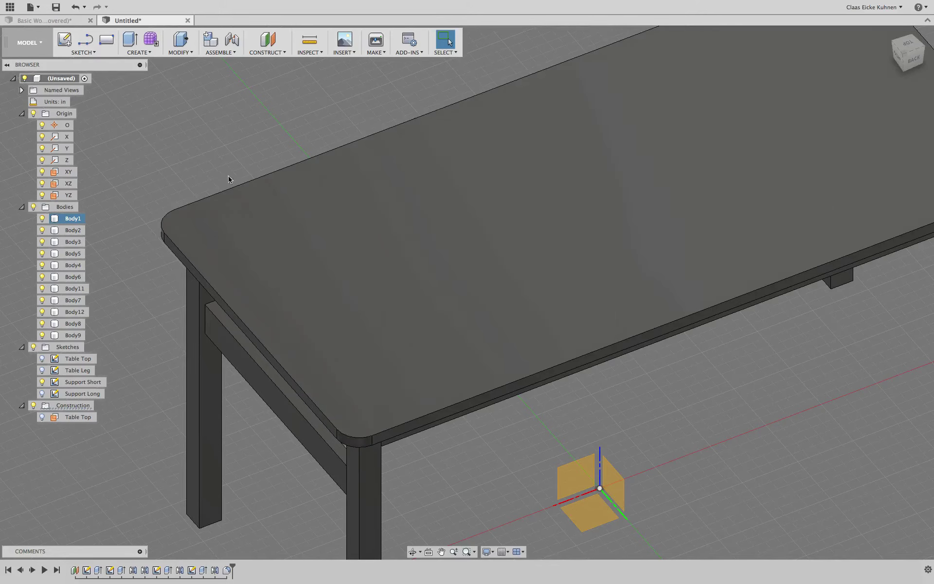
pyautogui.click(180, 50)
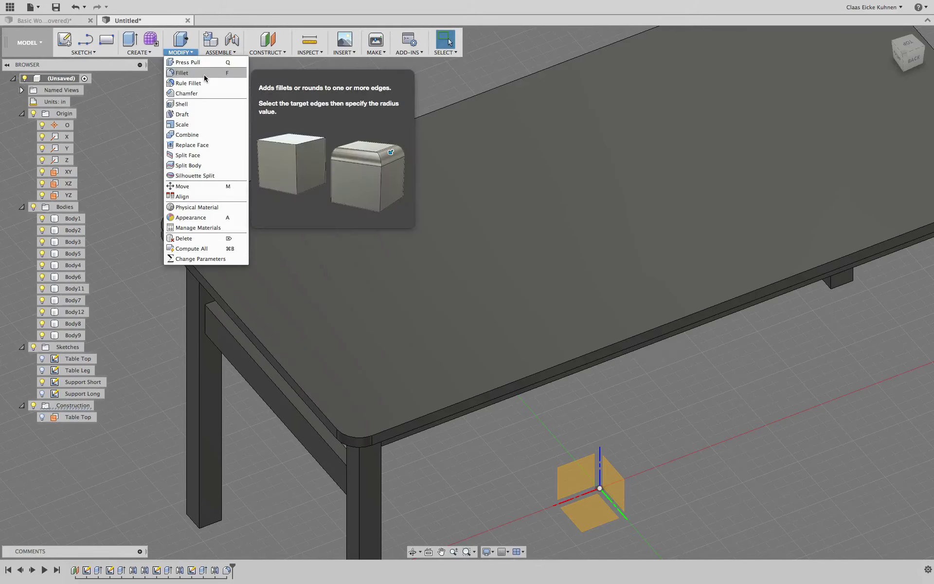
pyautogui.click(202, 73)
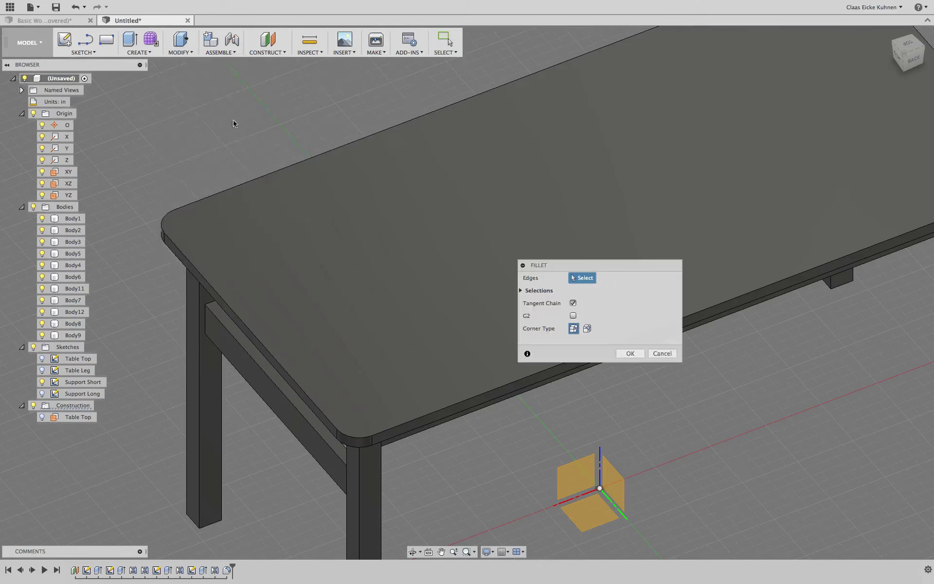
pyautogui.click(389, 432)
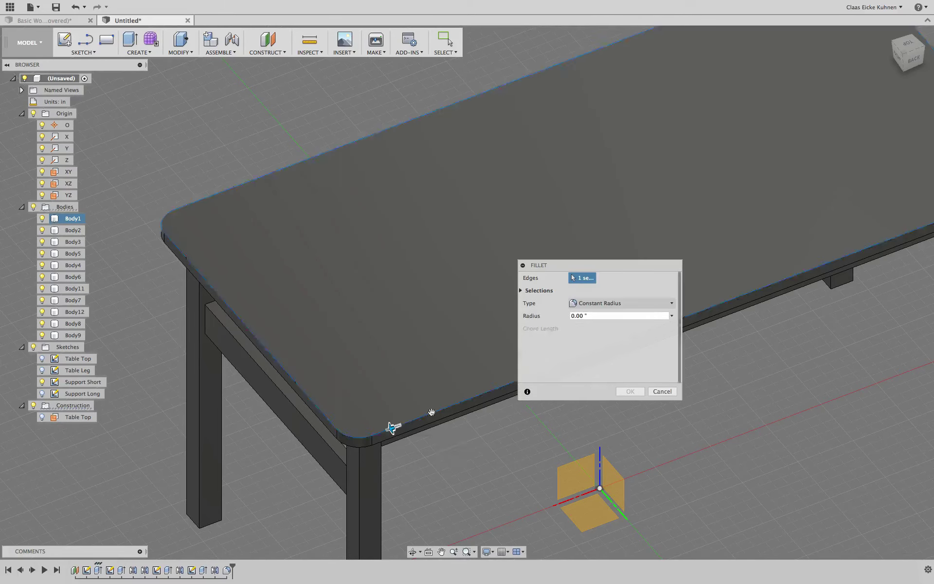
pyautogui.click(593, 317)
pyautogui.write('.25')
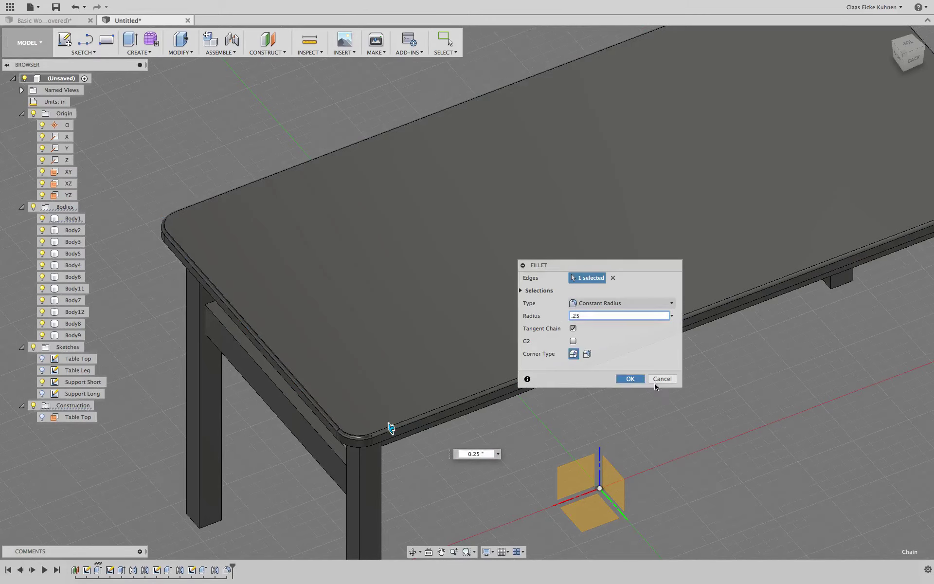
pyautogui.click(632, 379)
pyautogui.moveTo(729, 376); pyautogui.dragTo(741, 295, button='middle')
pyautogui.press('Escape')
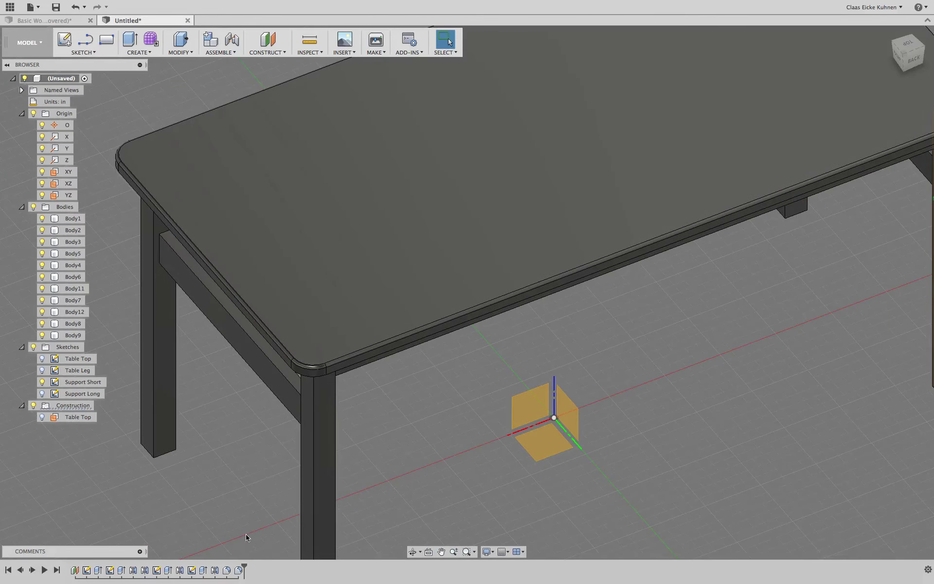
# - Edit the table top's vertical corner fillet to a radius of 1 in
pyautogui.rightClick(232, 569)
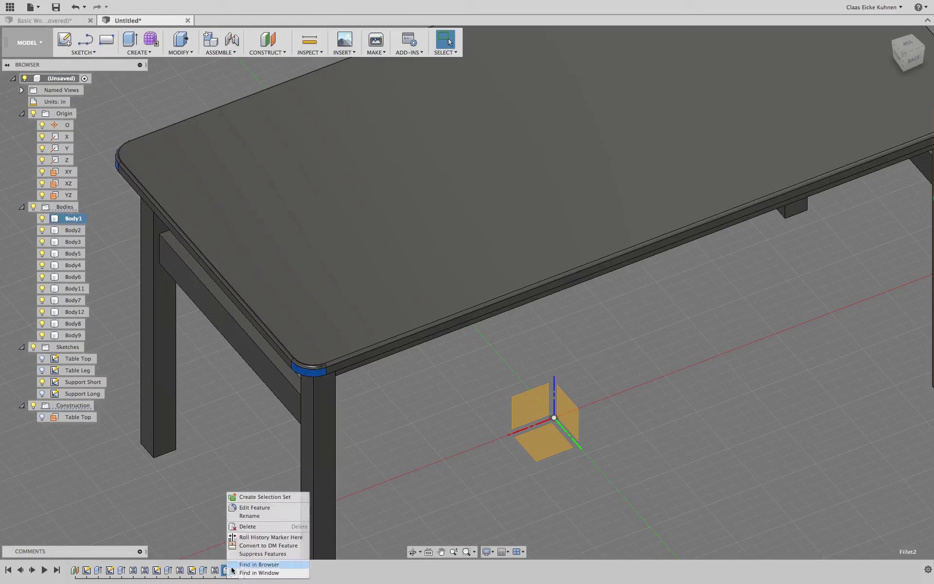
pyautogui.click(265, 507)
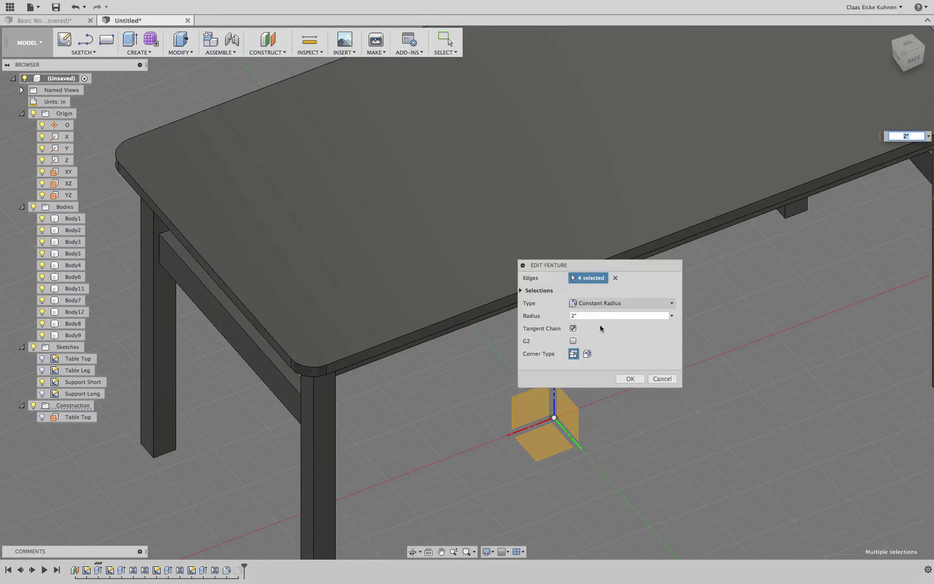
pyautogui.click(604, 315)
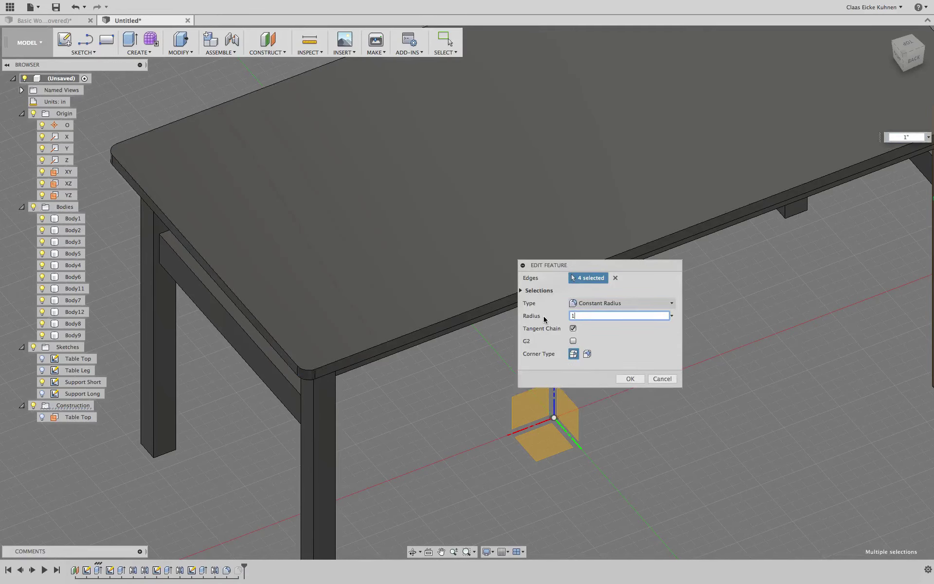
pyautogui.press('Return')
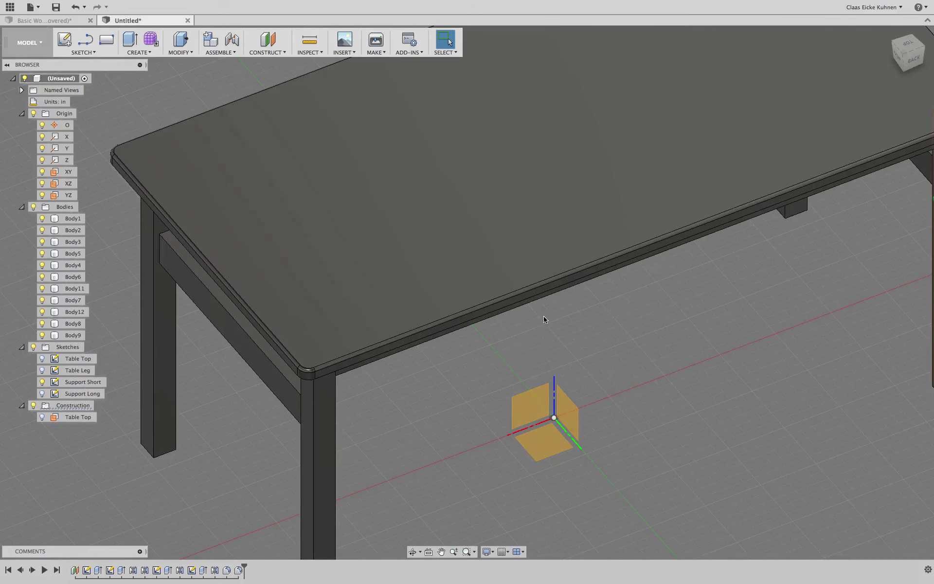
# - Rename the table top body as Table Top
pyautogui.scroll(-3, 544, 319)
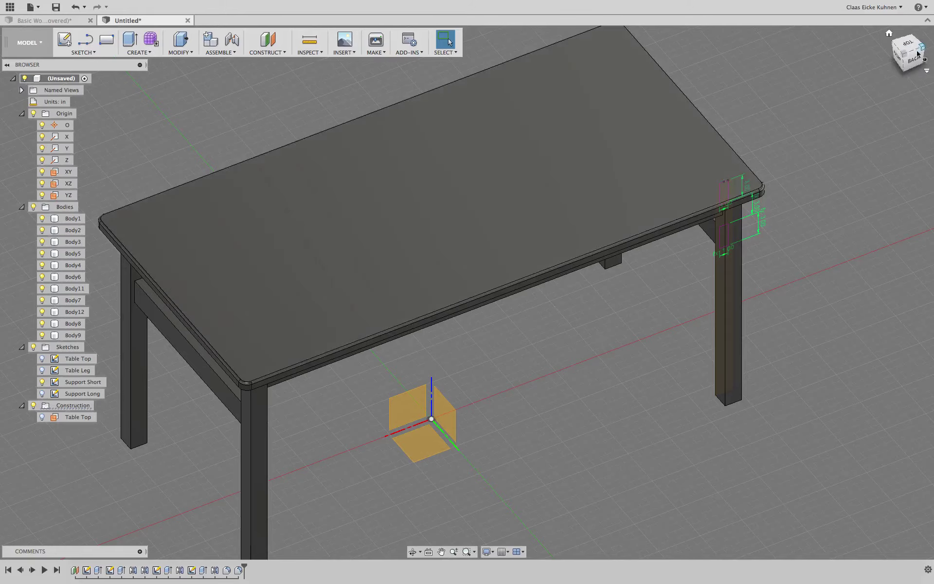
pyautogui.moveTo(466, 292)
pyautogui.keyDown('shift'); pyautogui.mouseDown(button='middle')
pyautogui.moveTo(536, 297)
pyautogui.moveTo(632, 277)
pyautogui.moveTo(705, 283)
pyautogui.moveTo(803, 317)
pyautogui.moveTo(818, 312)
pyautogui.mouseUp(button='middle'); pyautogui.keyUp('shift')
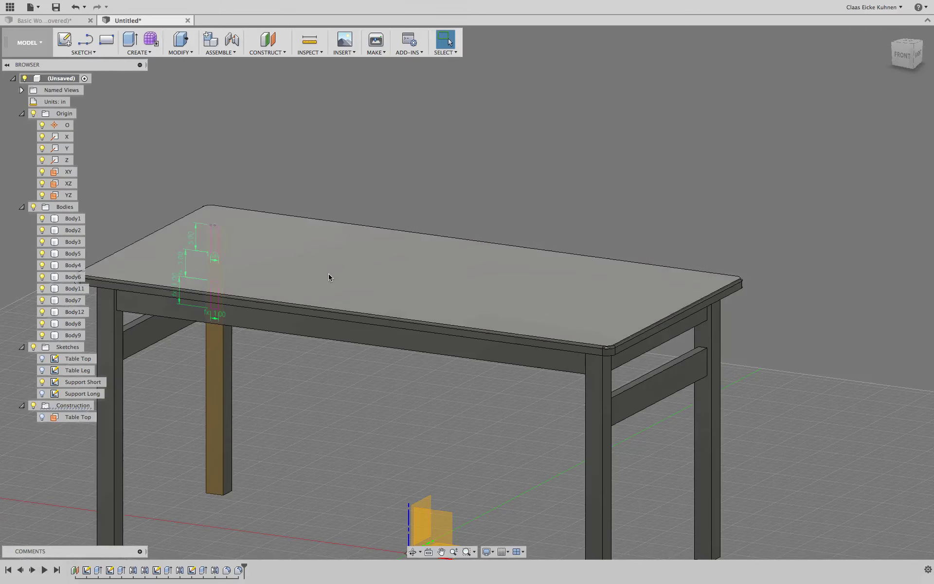
pyautogui.click(328, 273)
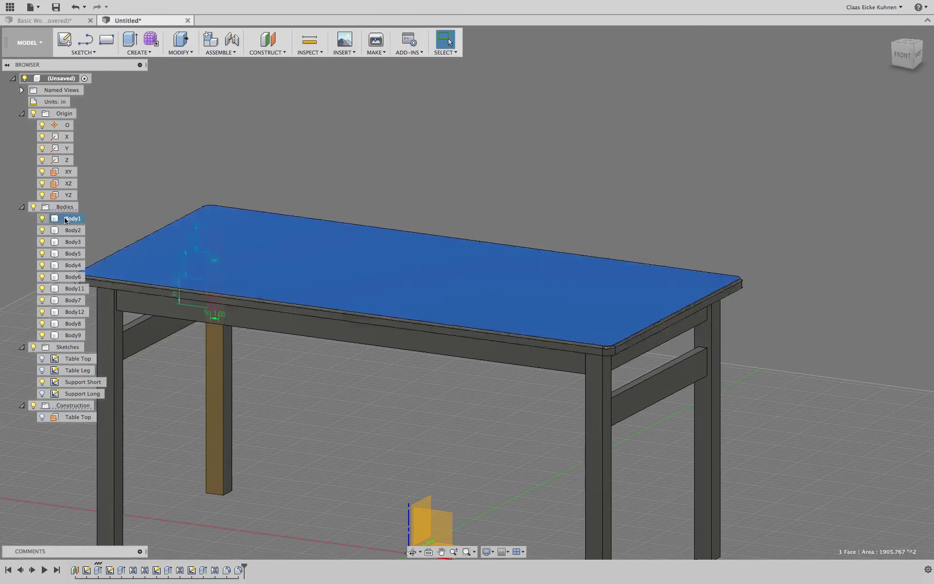
pyautogui.doubleClick(73, 218)
pyautogui.write('T')
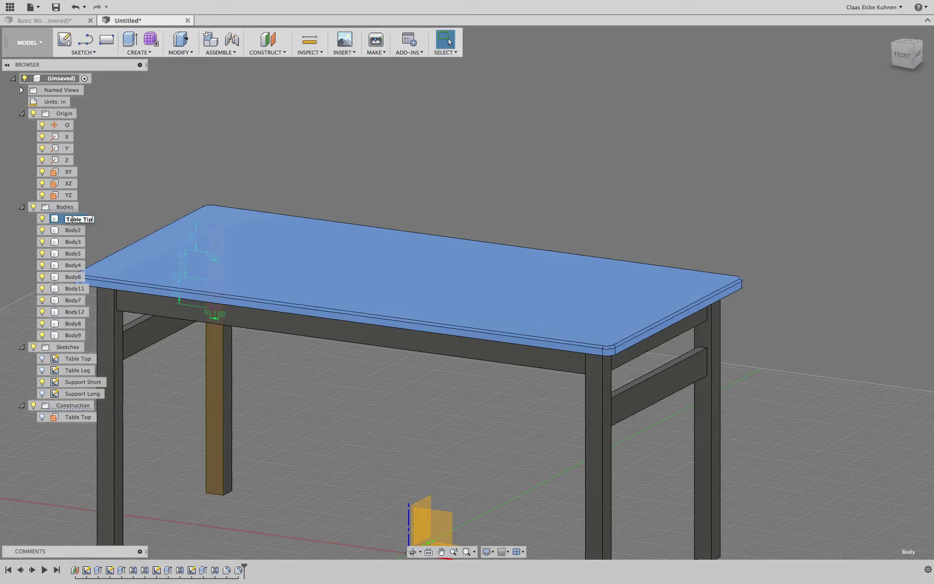
pyautogui.write('able Top')
pyautogui.press('Return')
# - Hide the Table Top body and all sketches so only the legs and supports show
pyautogui.press('v')
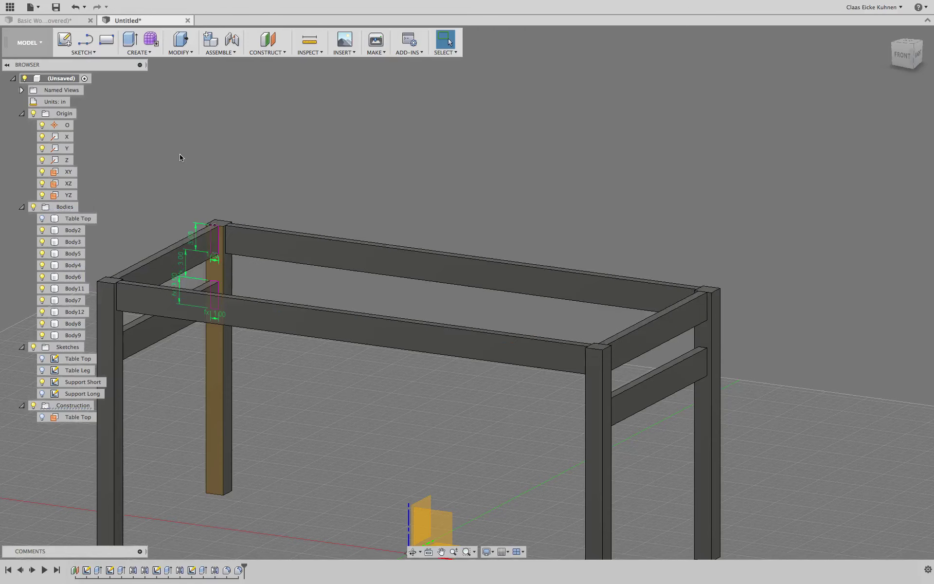
pyautogui.moveTo(182, 154); pyautogui.dragTo(203, 123, button='middle')
pyautogui.scroll(5, 378, 118)
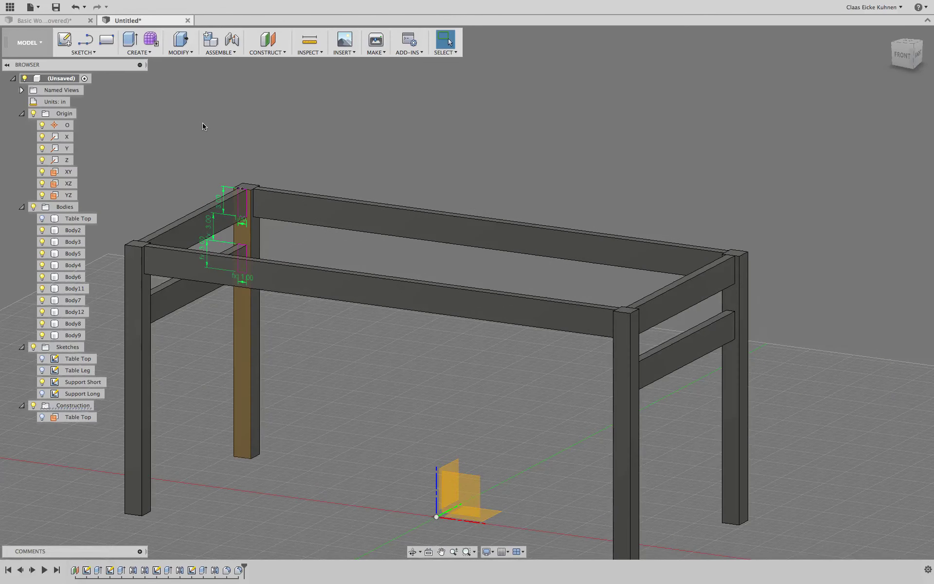
pyautogui.click(33, 347)
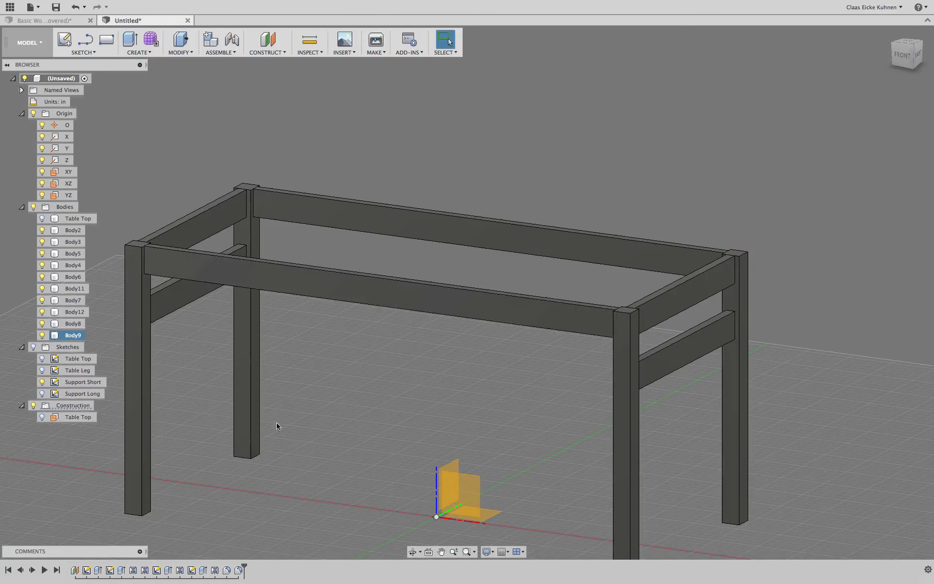
pyautogui.moveTo(317, 419); pyautogui.dragTo(346, 378, button='middle')
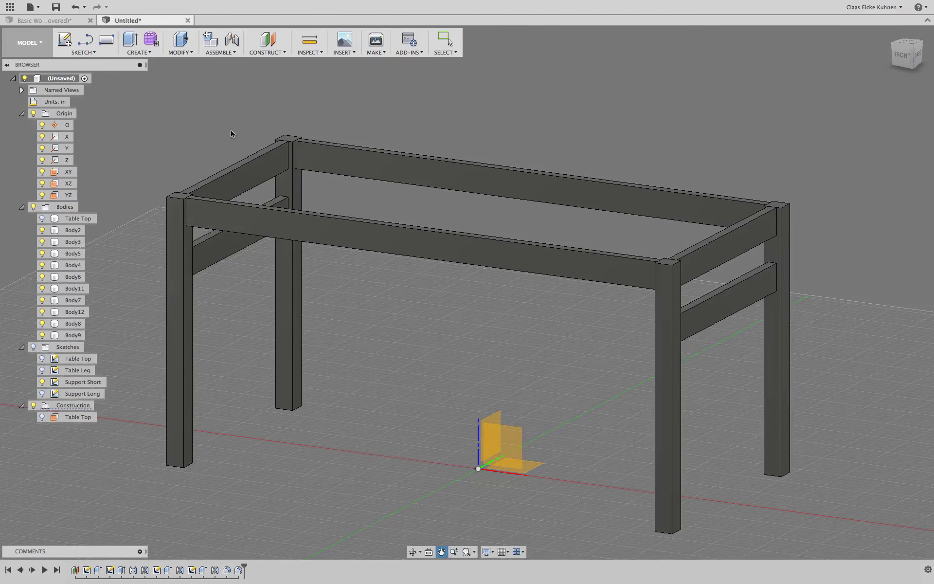
pyautogui.click(180, 53)
pyautogui.click(182, 73)
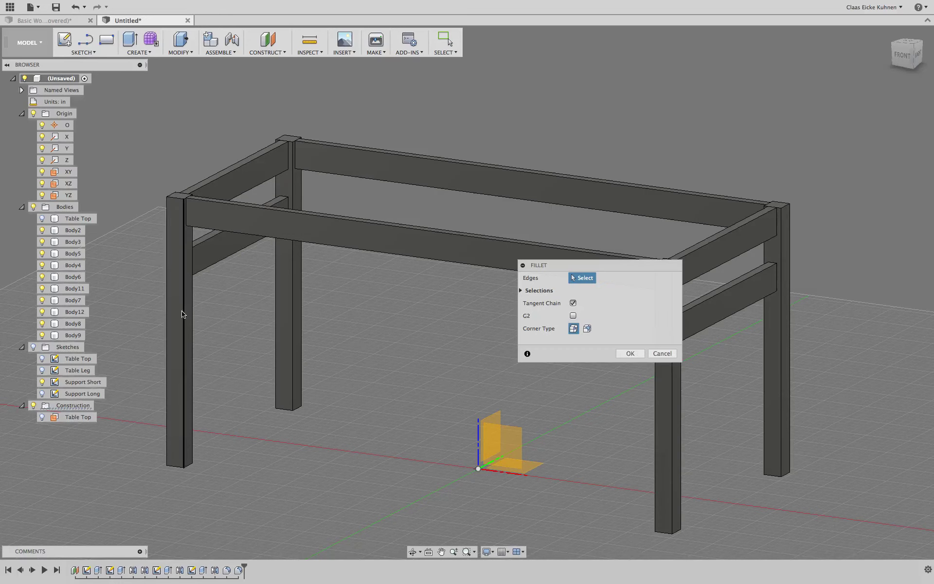
pyautogui.click(167, 310)
pyautogui.click(185, 308)
pyautogui.click(193, 306)
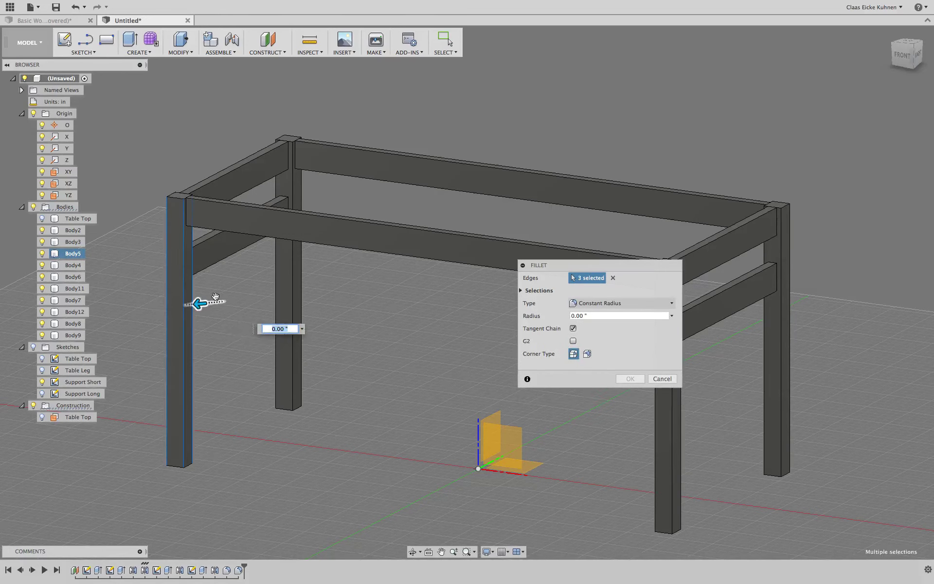
pyautogui.click(276, 287)
pyautogui.click(293, 285)
pyautogui.click(301, 281)
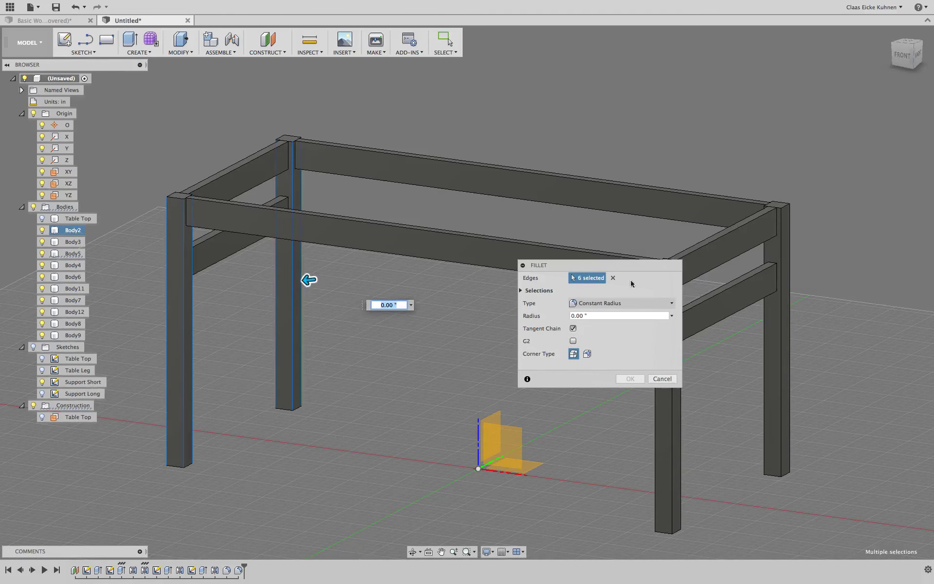
pyautogui.click(662, 378)
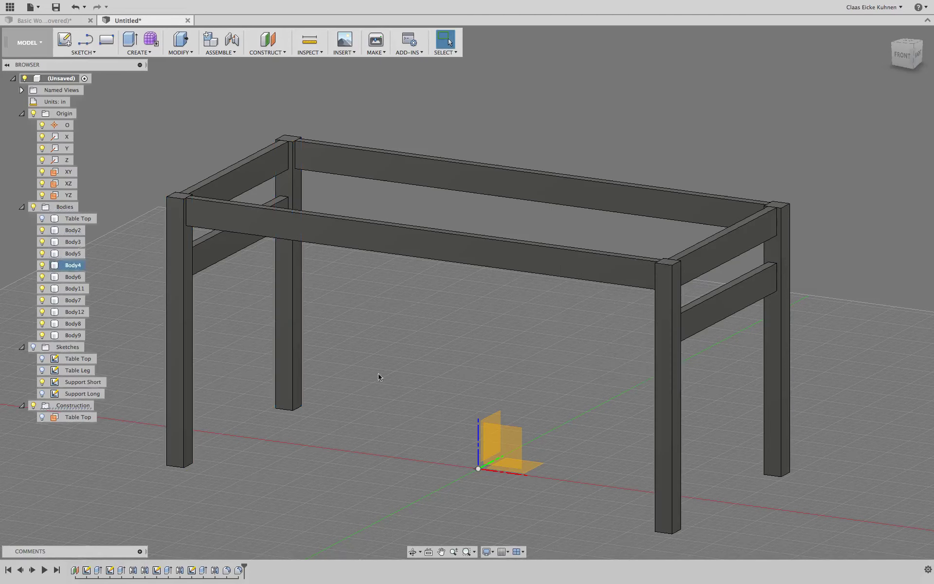
# - Roll the model history back to just after the extrusion of the first table leg, before it is mirrored
pyautogui.click(122, 570)
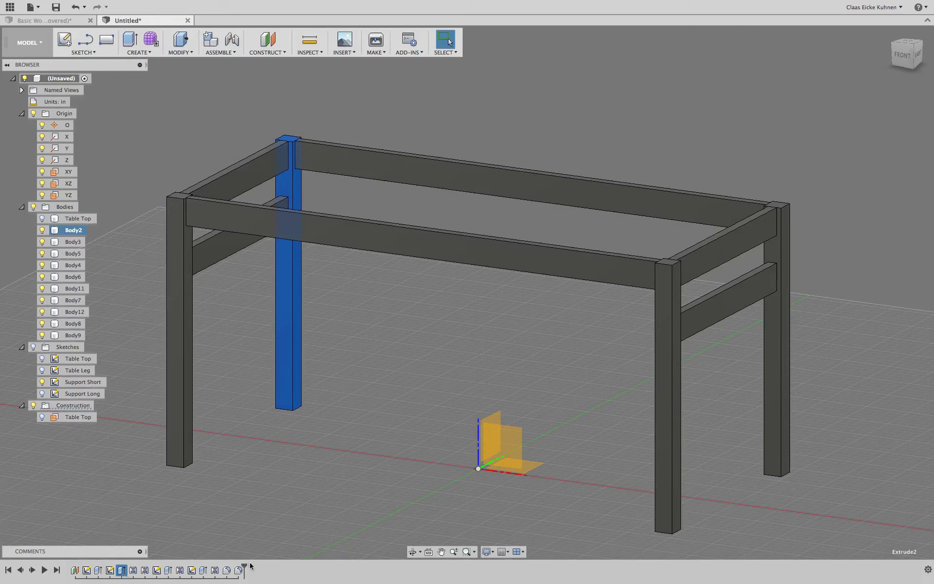
pyautogui.moveTo(244, 565); pyautogui.dragTo(126, 566)
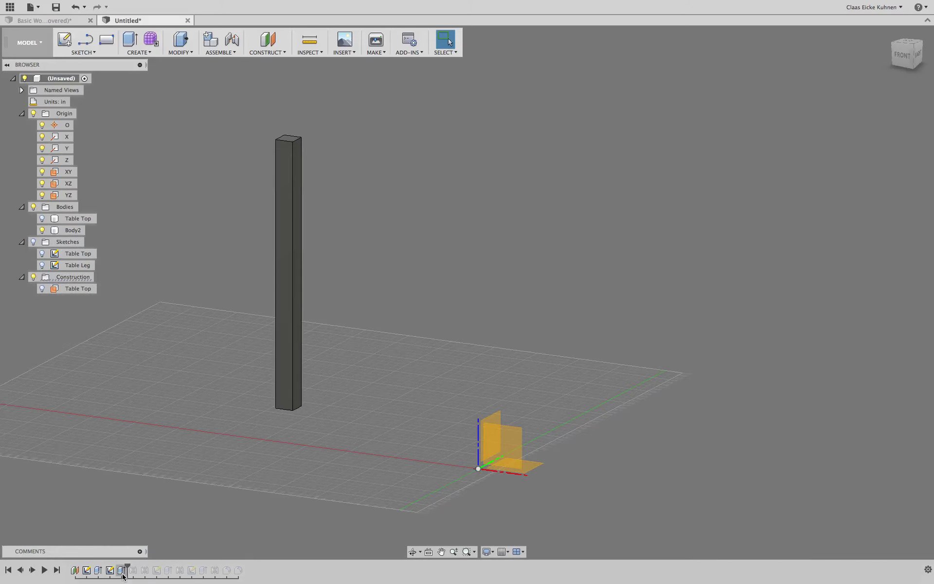
pyautogui.click(122, 571)
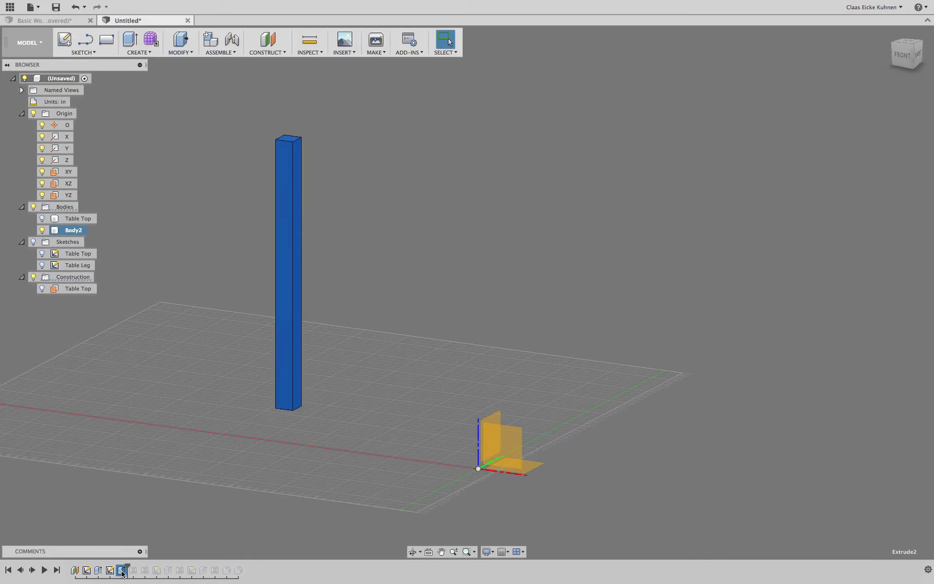
pyautogui.click(226, 262)
# - Start a constant-radius fillet on the four vertical edges of the original table leg
pyautogui.click(184, 52)
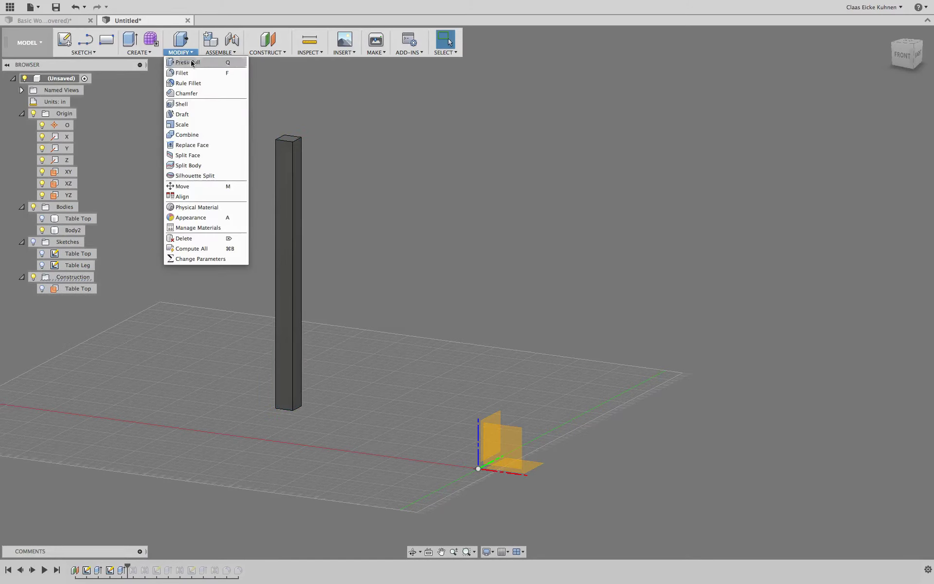
pyautogui.click(182, 73)
pyautogui.click(276, 168)
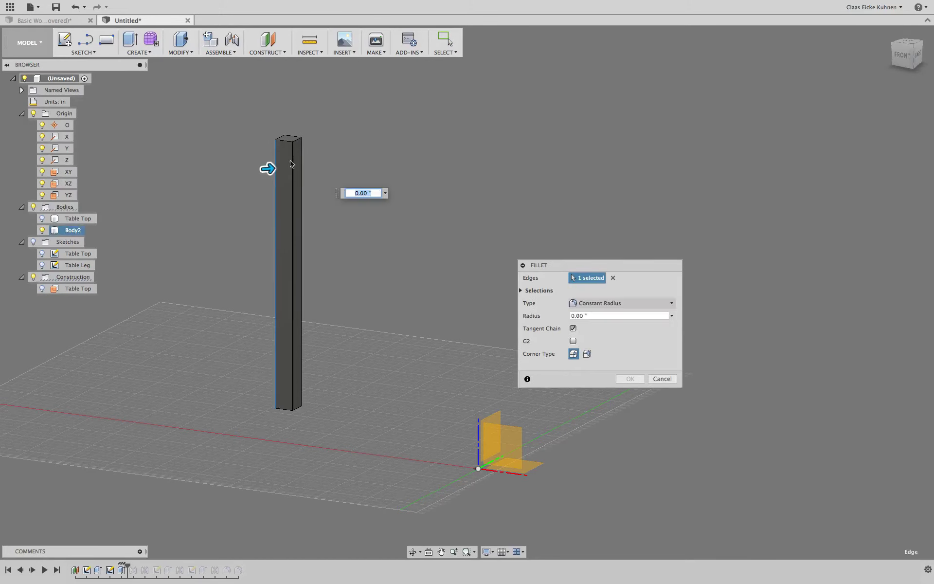
pyautogui.click(293, 161)
pyautogui.click(301, 152)
pyautogui.click(285, 153)
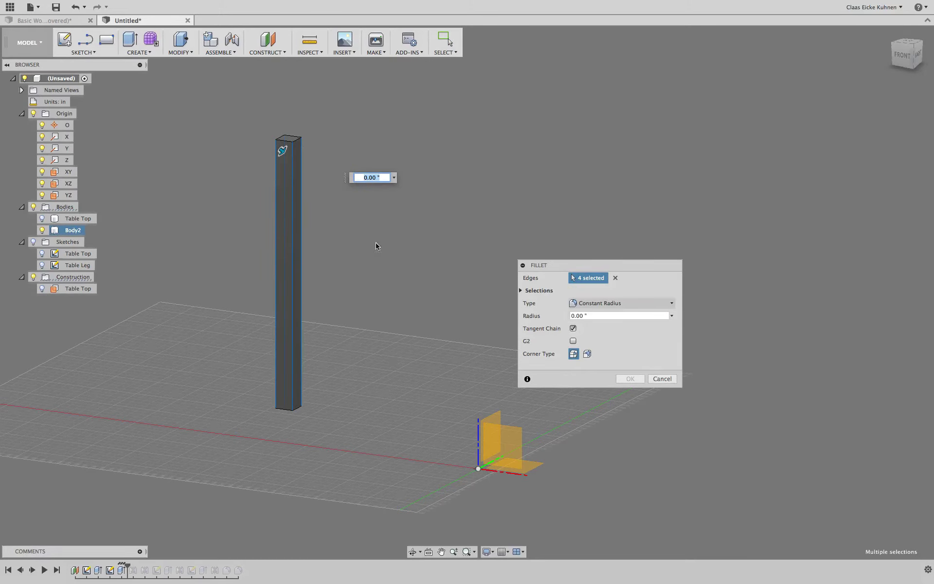
pyautogui.click(623, 316)
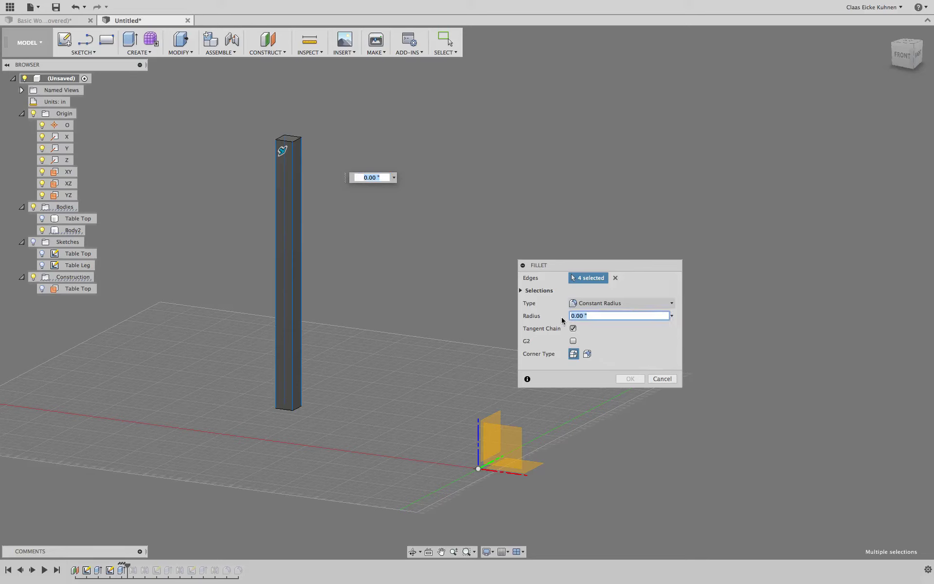